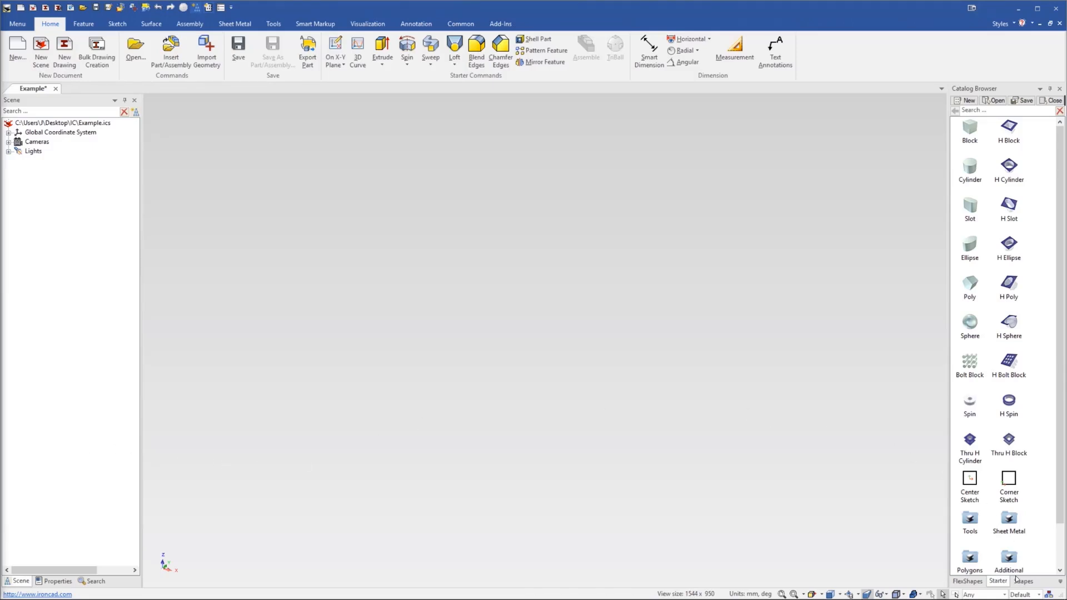
# Open the Sheet Metal shapes catalog and tools, and place a flat Stock shape in the empty scene
pyautogui.doubleClick(1009, 520)
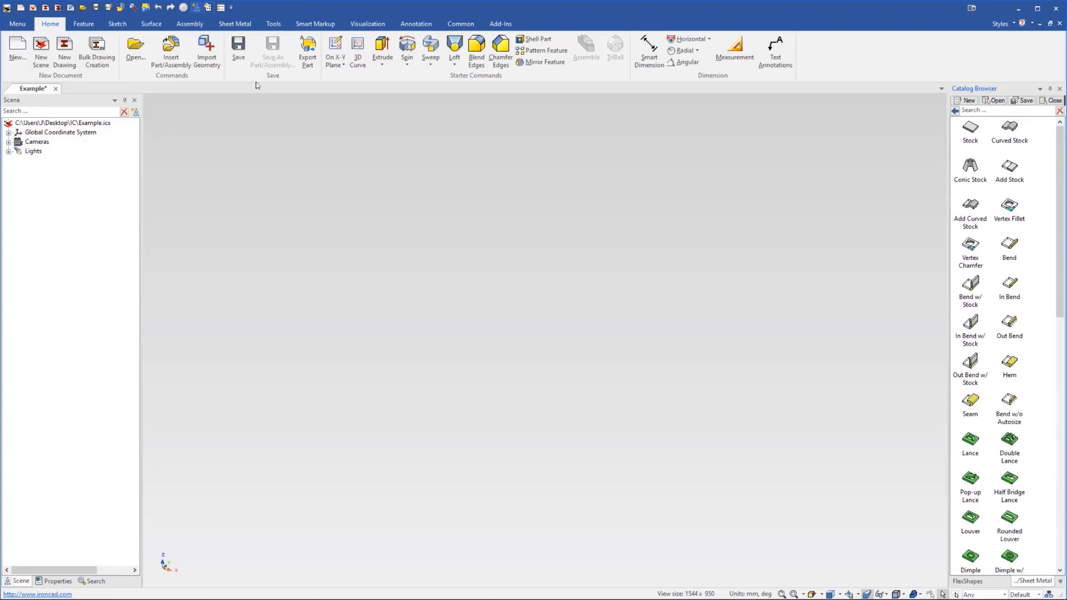
pyautogui.click(233, 26)
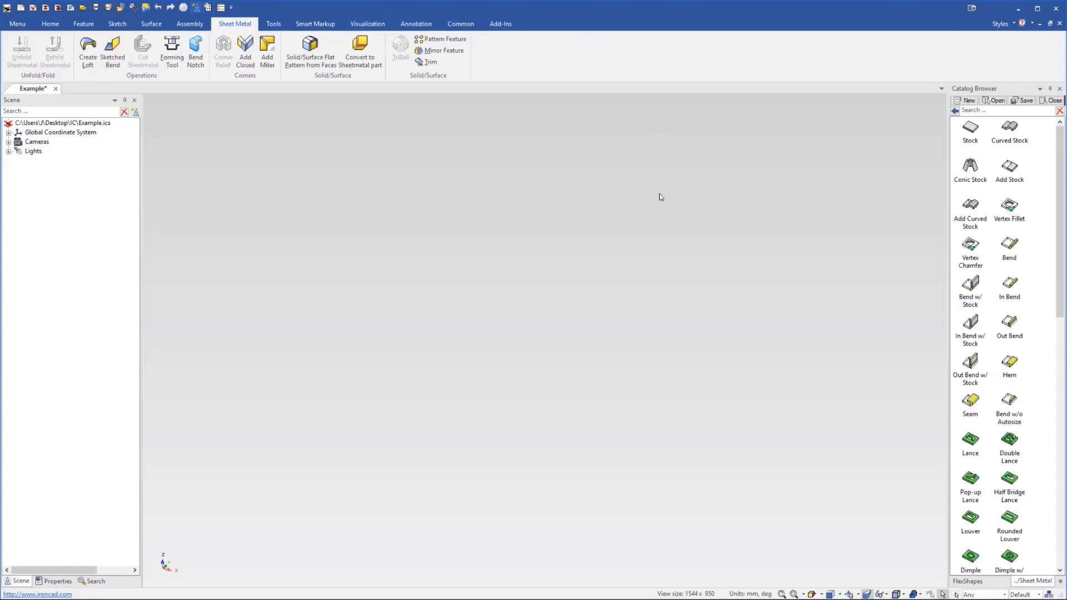
pyautogui.moveTo(974, 133); pyautogui.dragTo(541, 358)
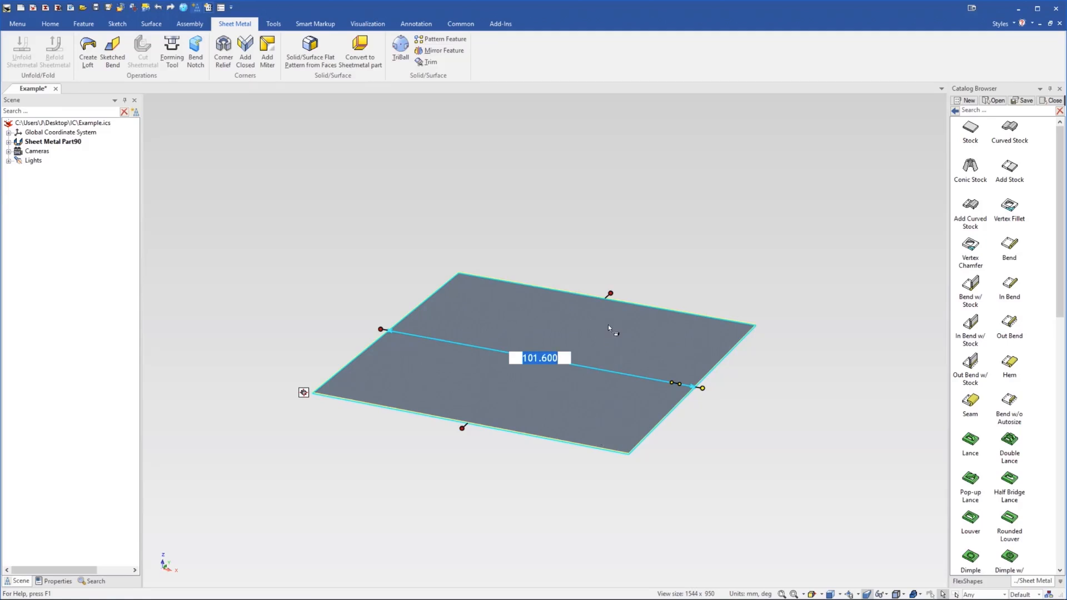
# Resize the flat stock sheet to 200 mm long and 80 mm wide
pyautogui.moveTo(611, 292); pyautogui.dragTo(767, 168)
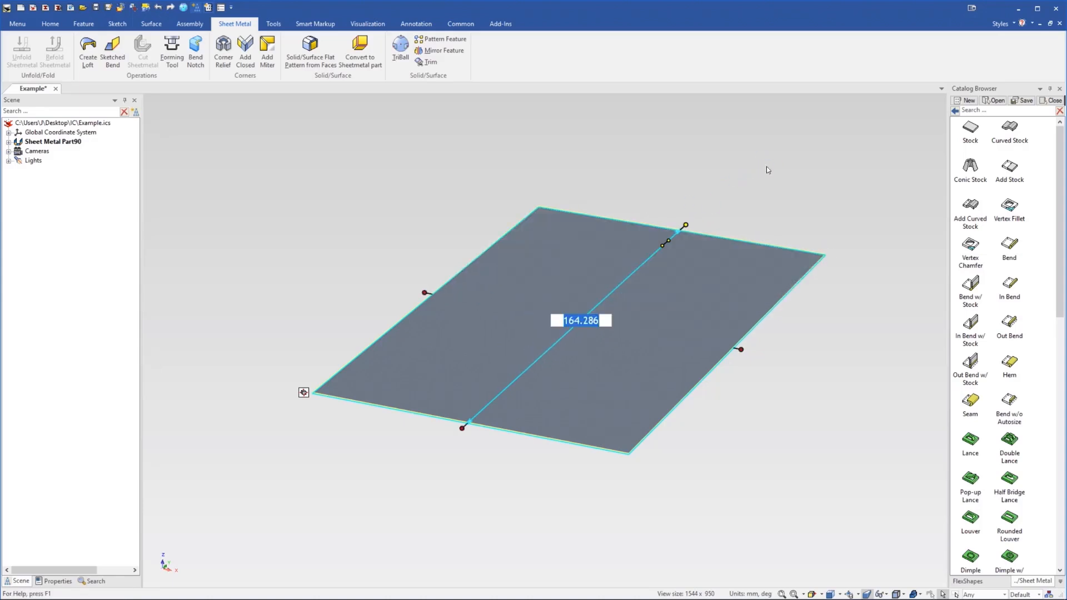
pyautogui.write('200')
pyautogui.press('Return')
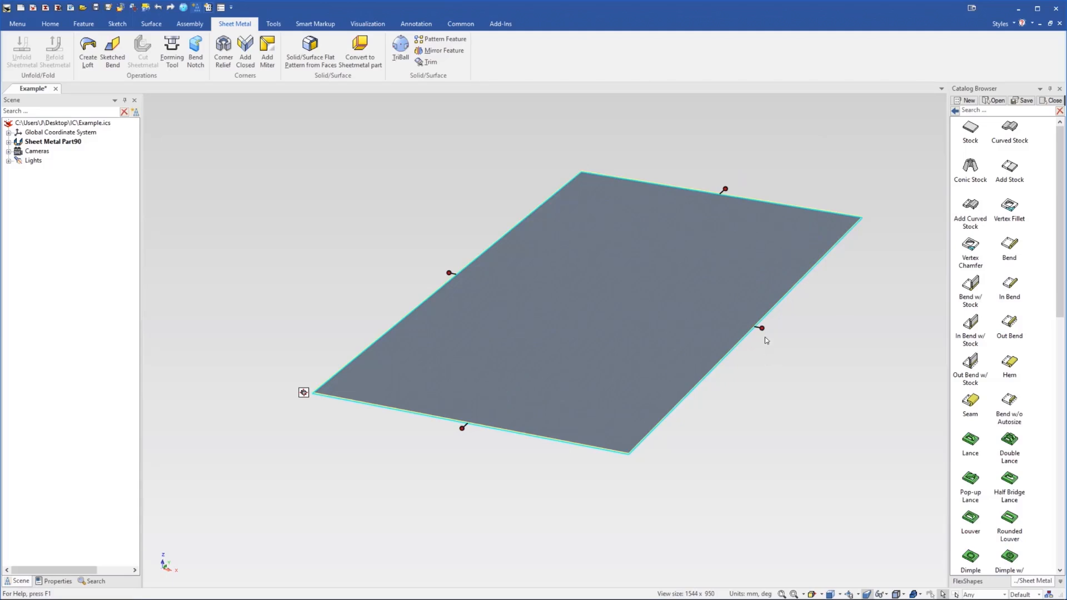
pyautogui.moveTo(761, 328); pyautogui.dragTo(731, 325)
pyautogui.write('80')
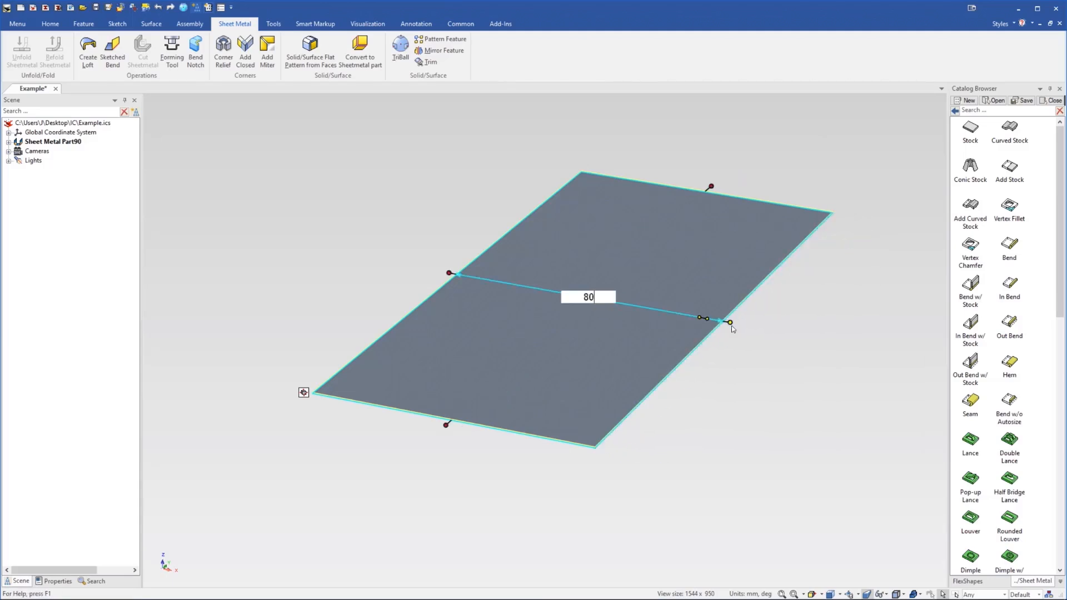
pyautogui.press('Return')
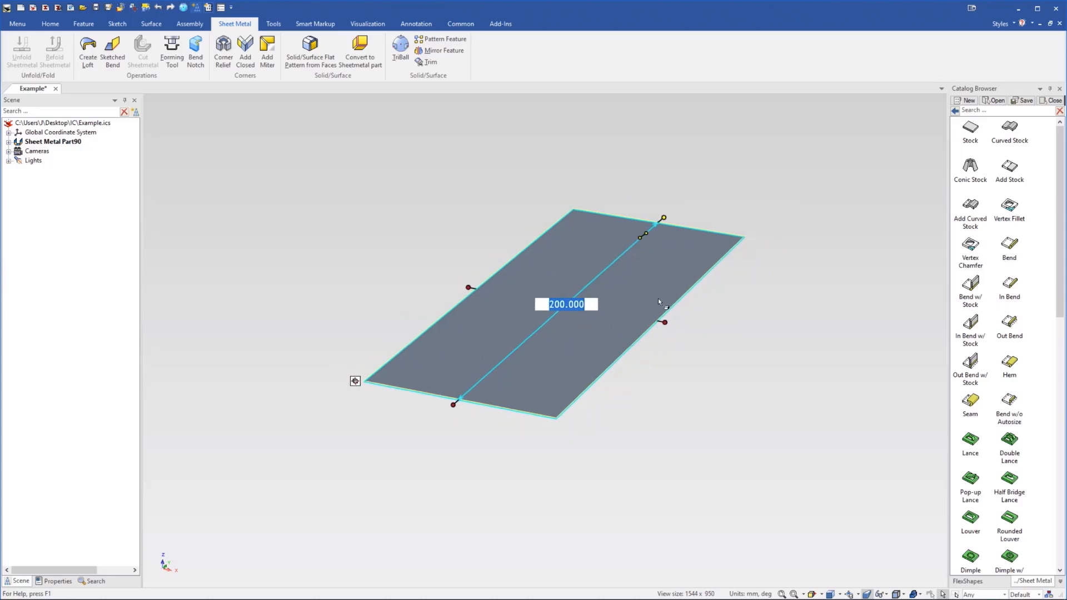
pyautogui.click(721, 388)
pyautogui.moveTo(521, 346)
pyautogui.mouseDown(button='middle')
pyautogui.moveTo(531, 340)
pyautogui.moveTo(523, 332)
pyautogui.mouseUp(button='middle')
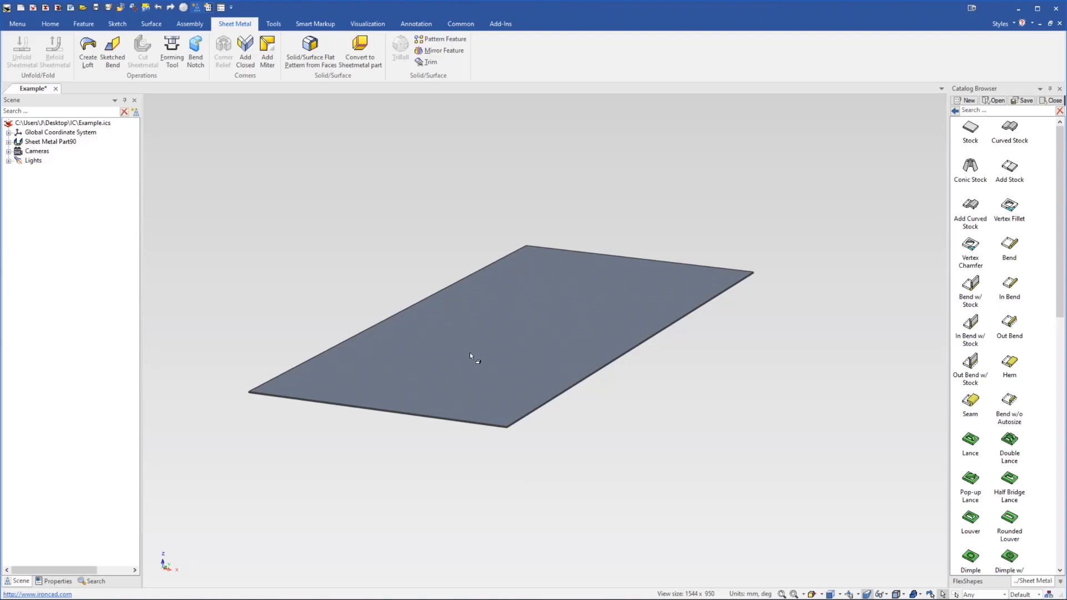
# Replace the sheet metal part's stock with Aluminium - 01.5 in its part properties
pyautogui.rightClick(511, 292)
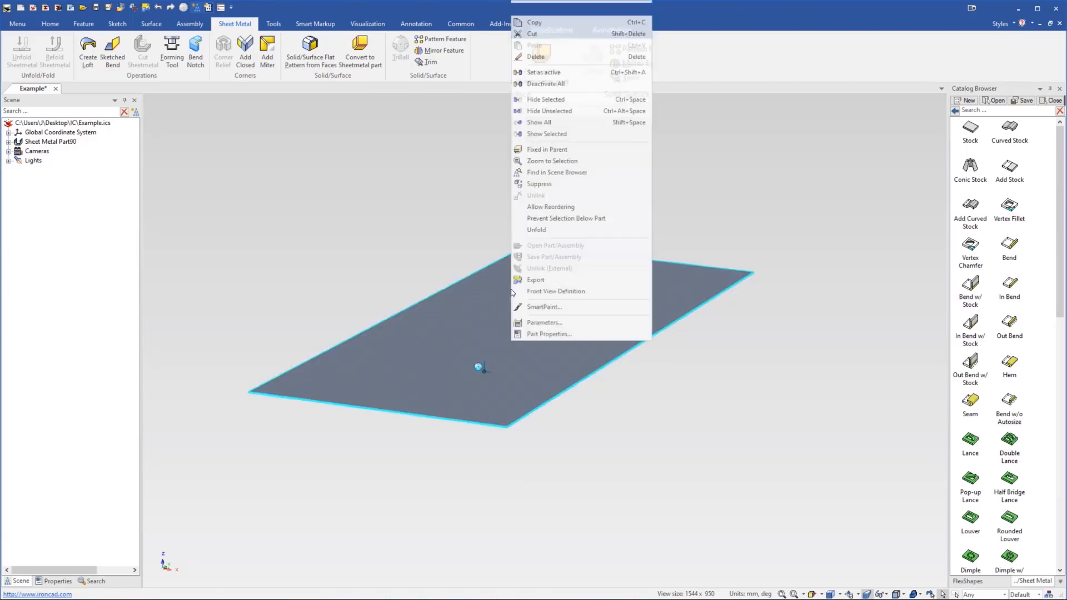
pyautogui.click(594, 336)
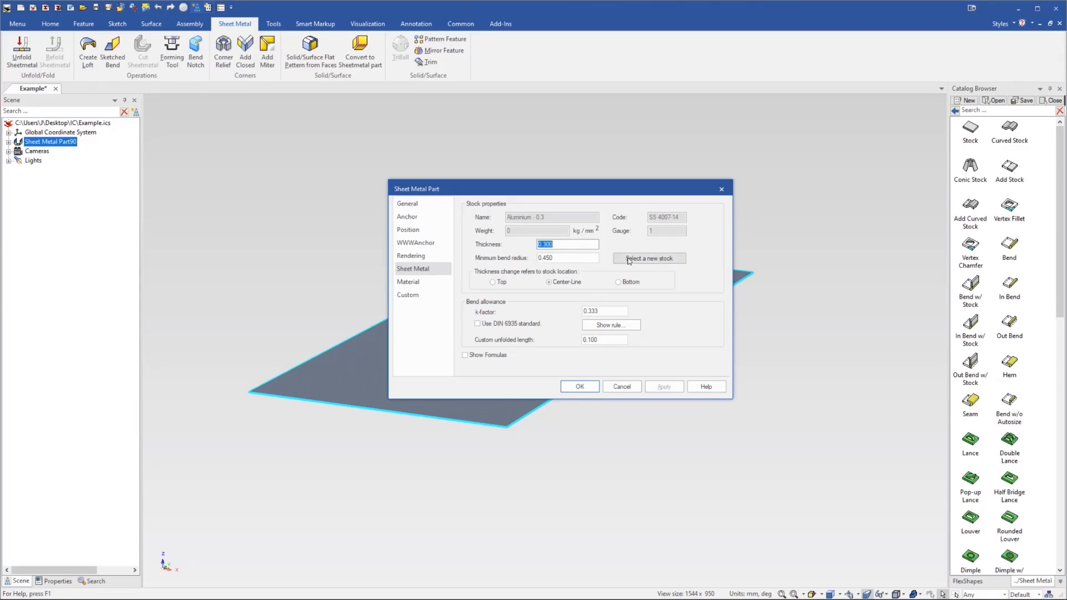
pyautogui.click(663, 258)
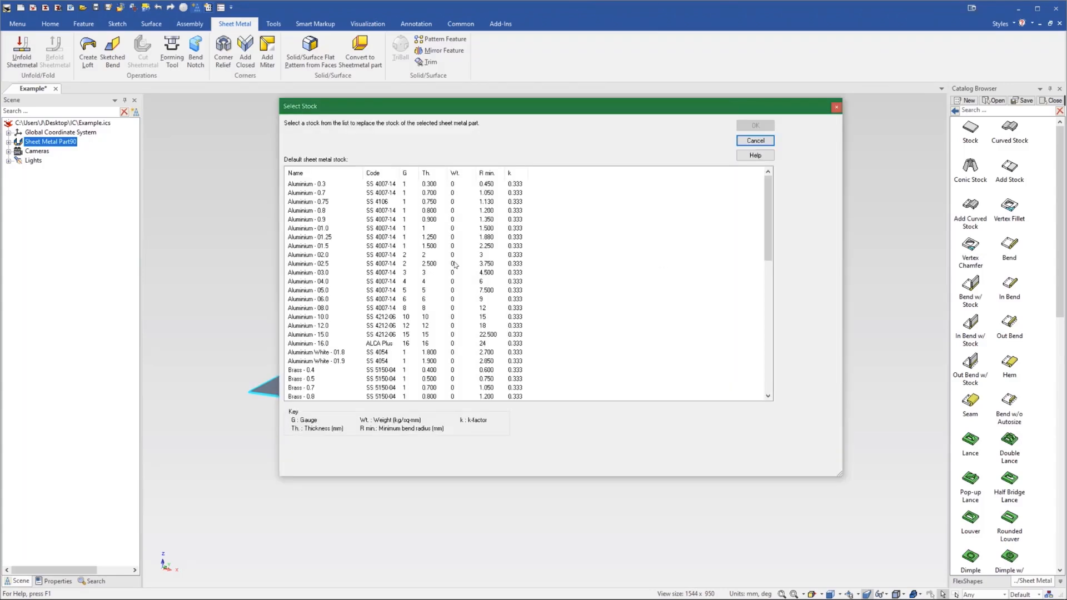
pyautogui.click(308, 246)
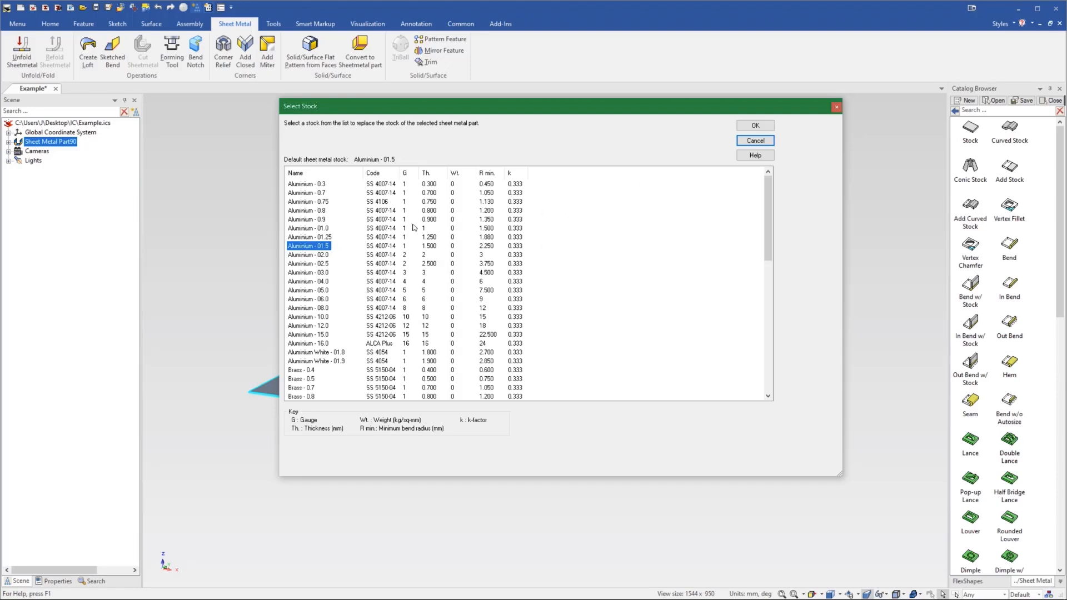
pyautogui.click(755, 126)
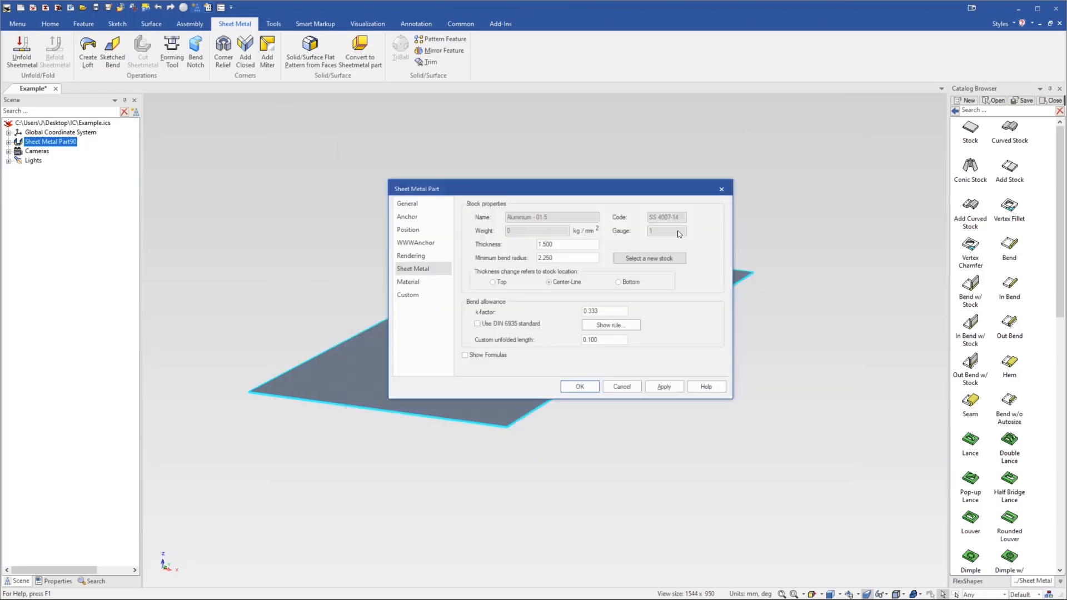
pyautogui.click(587, 386)
pyautogui.moveTo(498, 377)
pyautogui.mouseDown(button='middle')
pyautogui.moveTo(534, 374)
pyautogui.moveTo(511, 371)
pyautogui.mouseUp(button='middle')
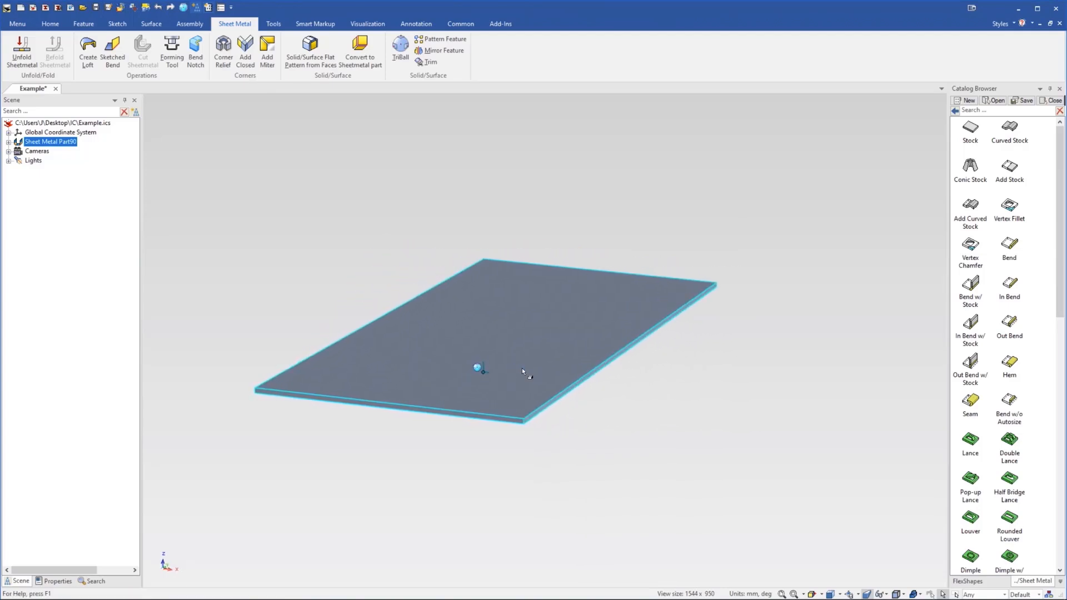
pyautogui.click(623, 397)
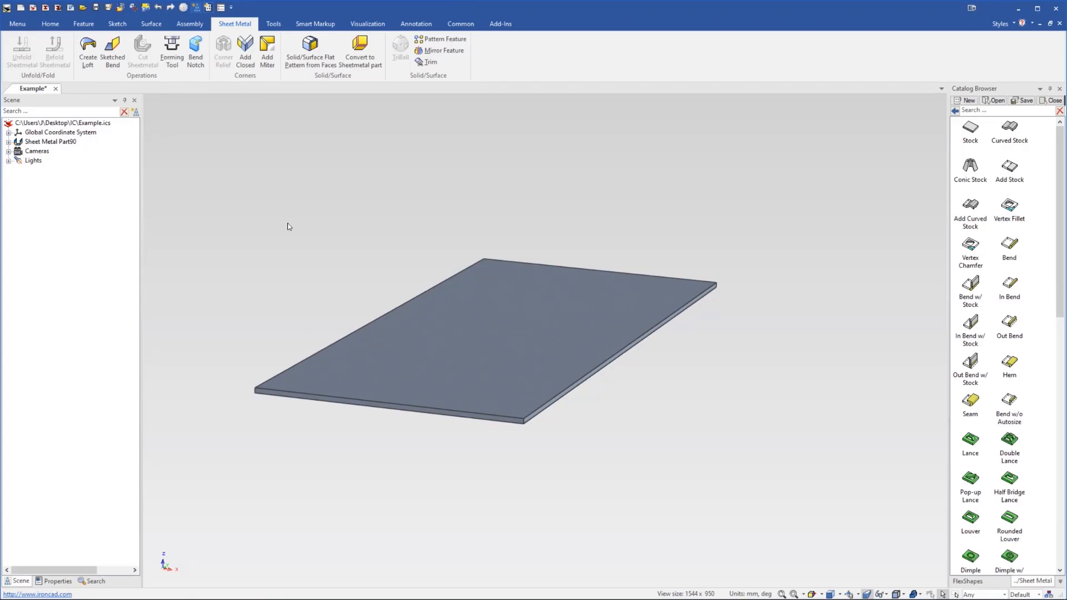
# Try Aluminium - 01.5 as the default sheet metal stock, review the bend options, and close the options without applying
pyautogui.click(17, 24)
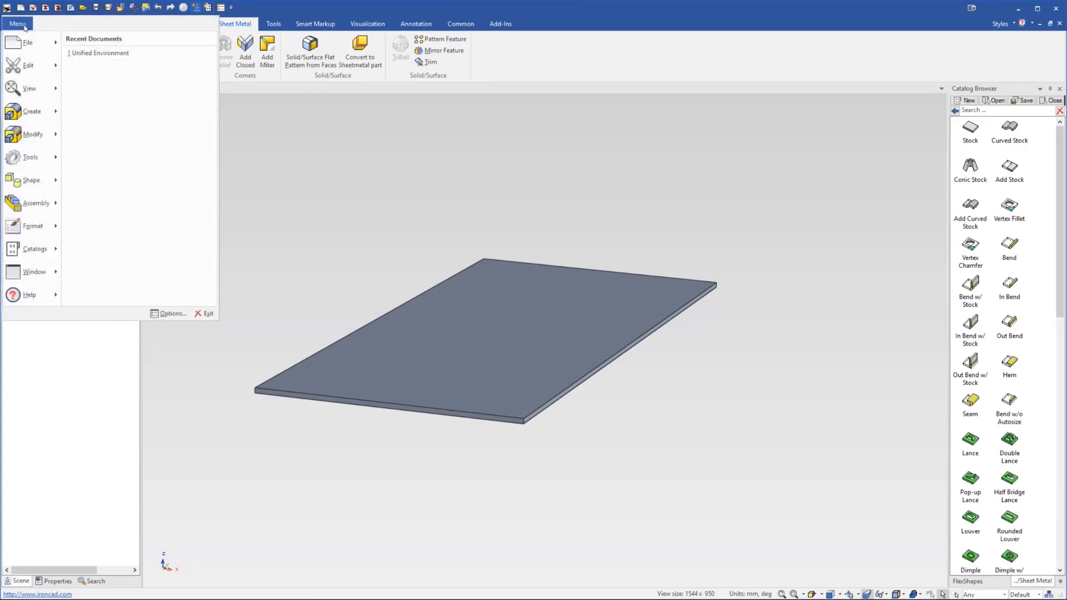
pyautogui.click(170, 314)
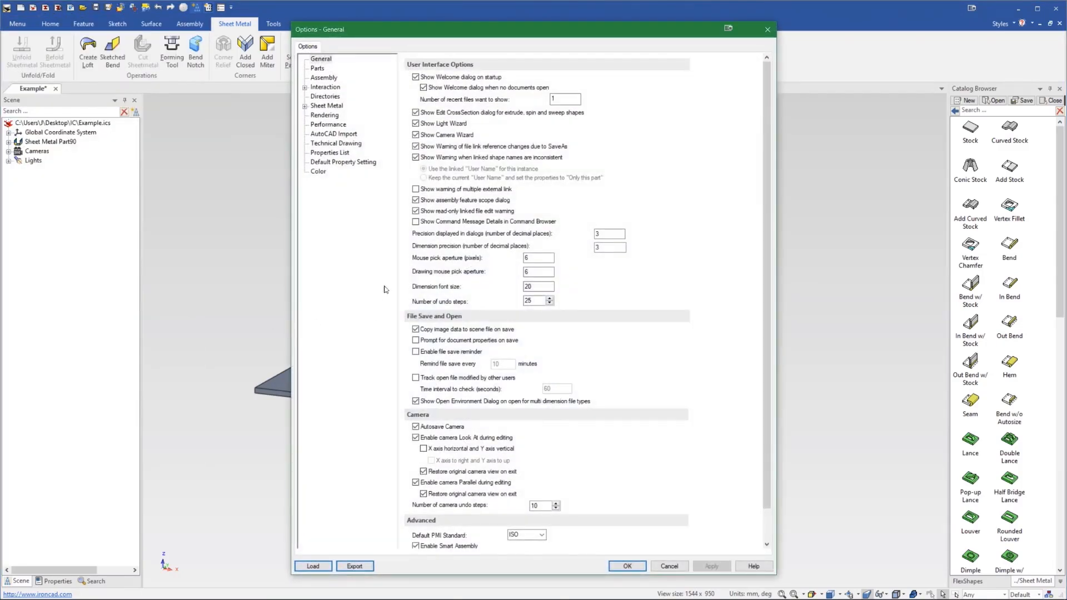
pyautogui.click(304, 106)
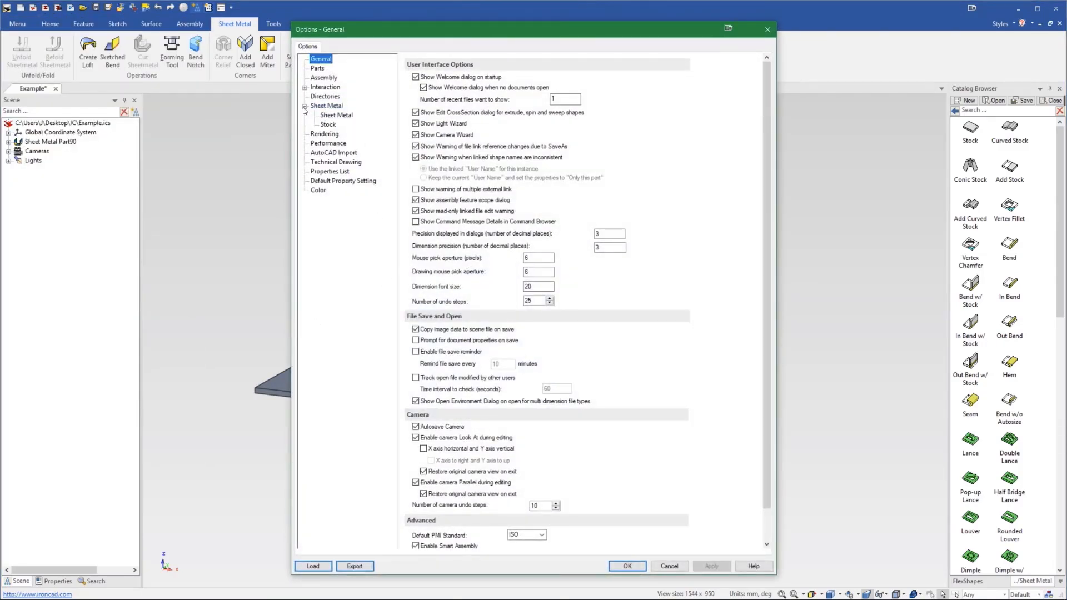
pyautogui.click(328, 125)
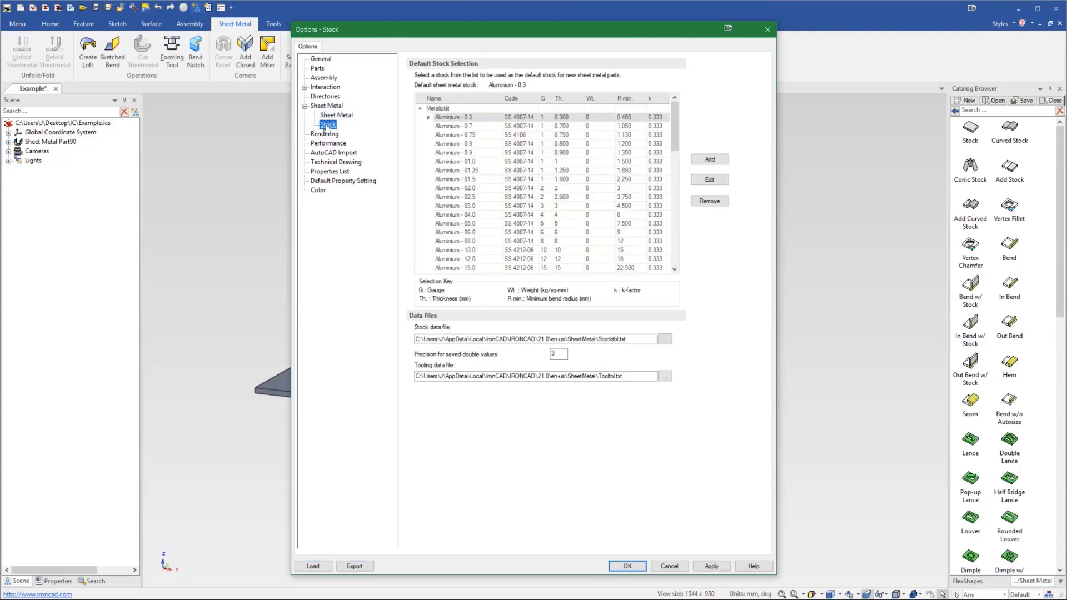
pyautogui.click(478, 181)
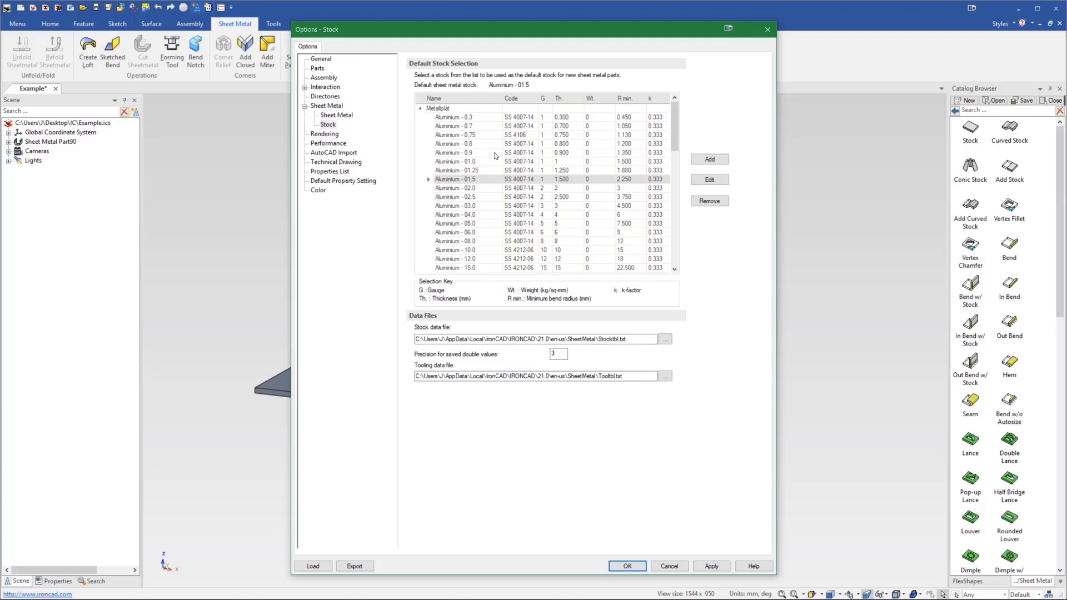
pyautogui.click(418, 340)
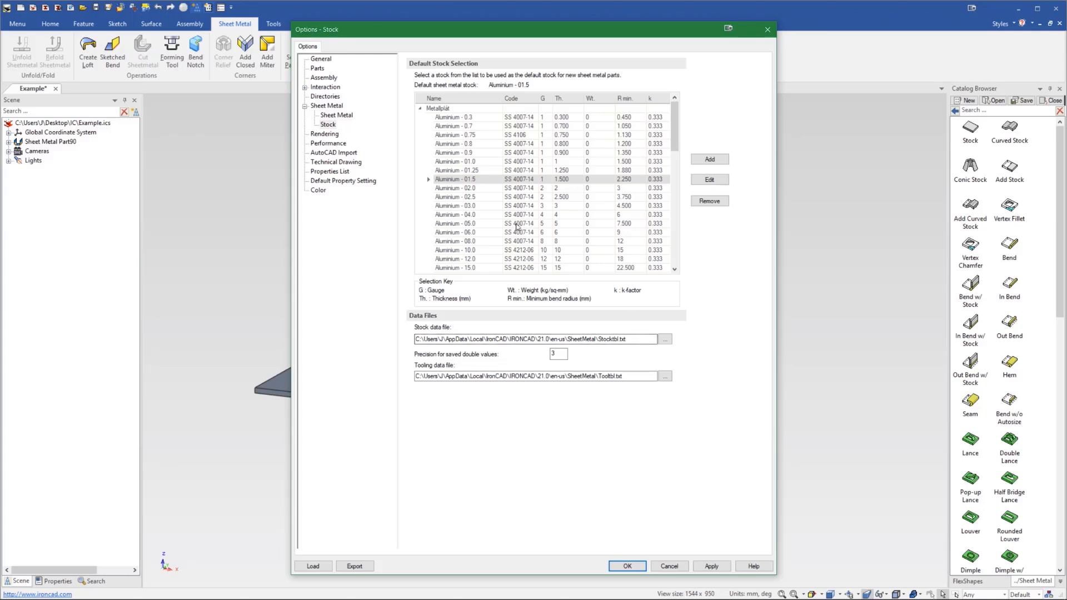
pyautogui.click(336, 115)
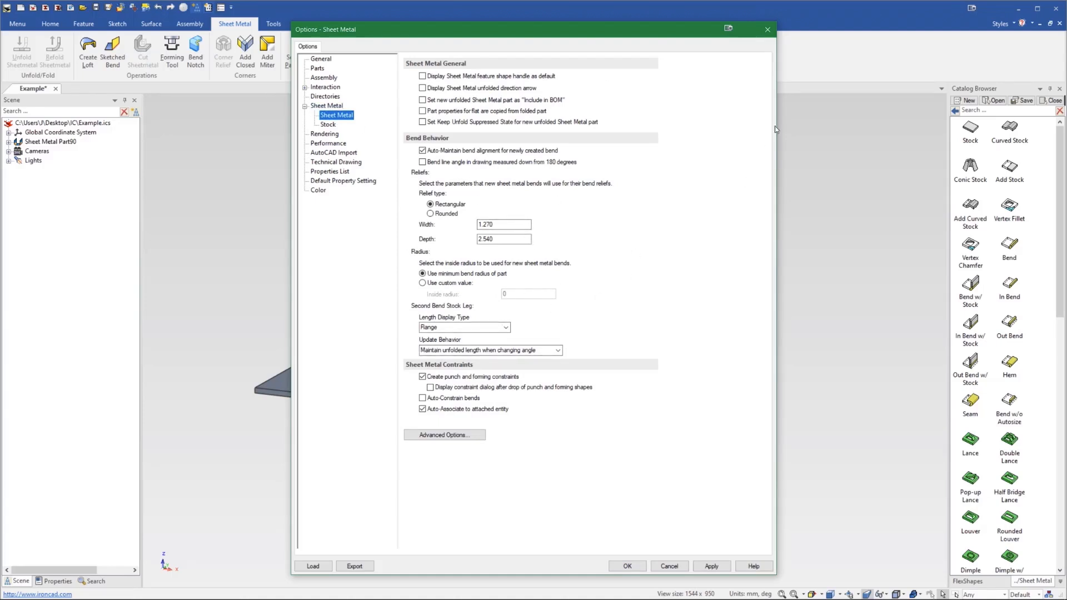
pyautogui.click(768, 29)
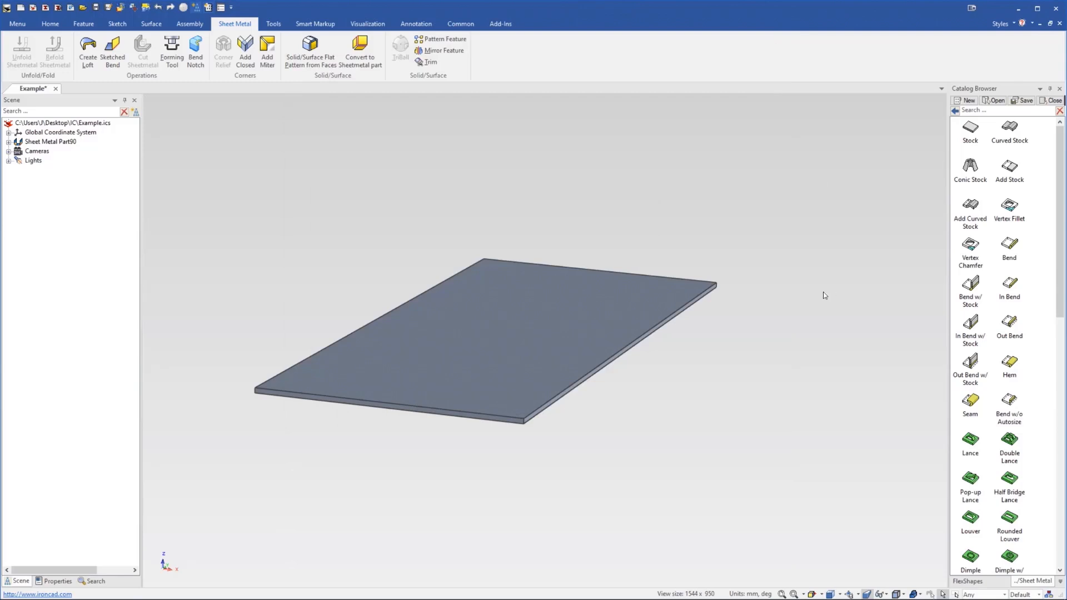
# Add a Bend from the catalog to one 200 mm edge of the sheet, folding upward
pyautogui.moveTo(552, 299); pyautogui.dragTo(562, 300, button='middle')
pyautogui.moveTo(518, 390); pyautogui.dragTo(600, 389, button='middle')
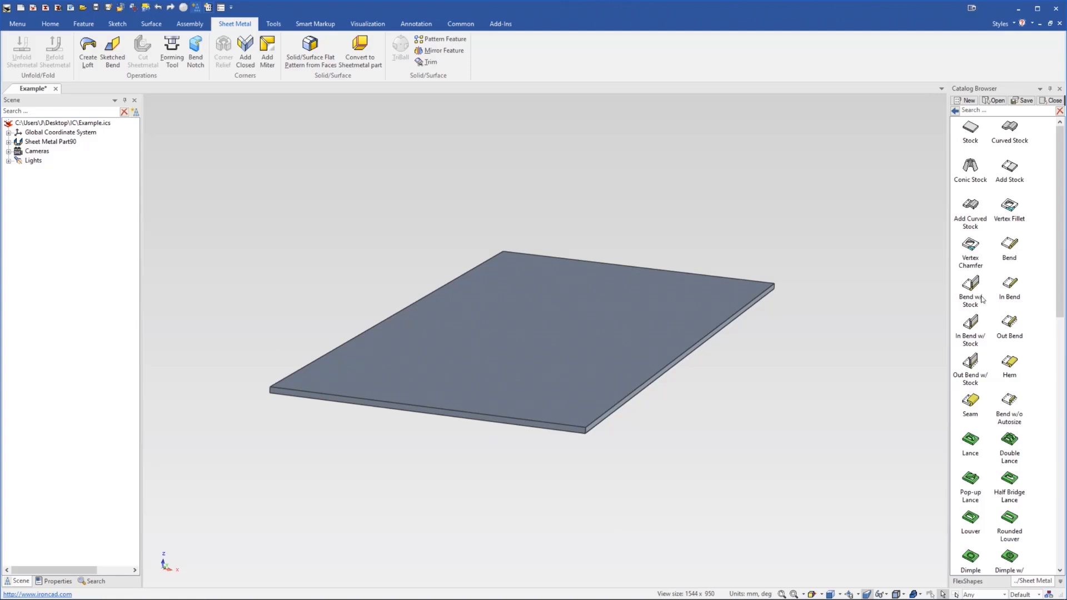
pyautogui.moveTo(978, 363); pyautogui.dragTo(575, 400)
pyautogui.scroll(1, 532, 391)
pyautogui.moveTo(572, 400); pyautogui.dragTo(588, 404, button='middle')
pyautogui.scroll(2, 528, 403)
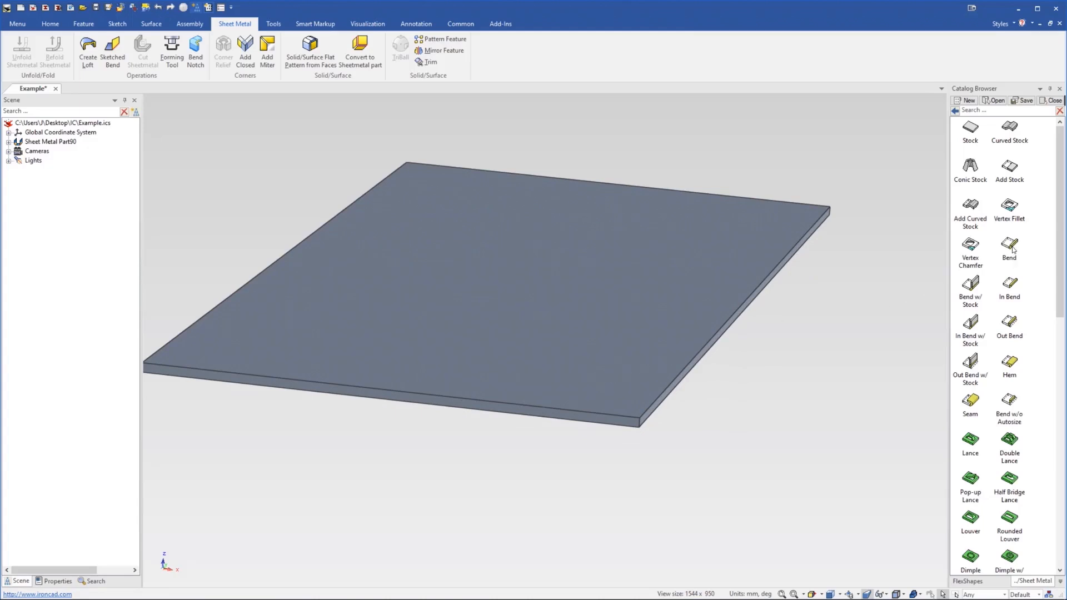
pyautogui.moveTo(1013, 246); pyautogui.dragTo(700, 364)
pyautogui.click(720, 435)
# Inspect the base sheet's width dimension against the start of the bend from several angles
pyautogui.doubleClick(588, 374)
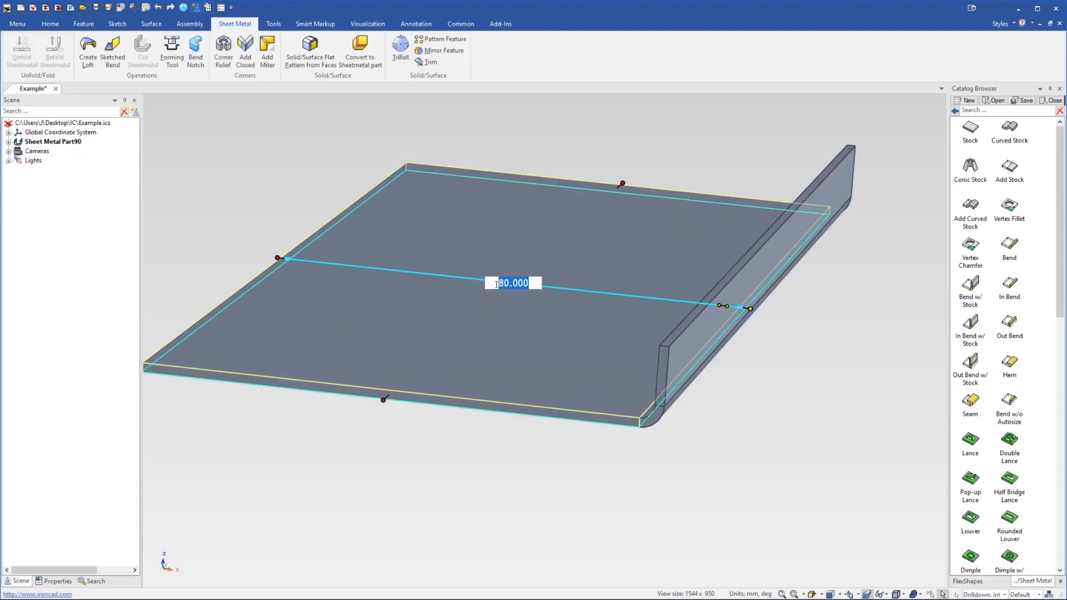
pyautogui.moveTo(647, 392); pyautogui.dragTo(529, 364, button='middle')
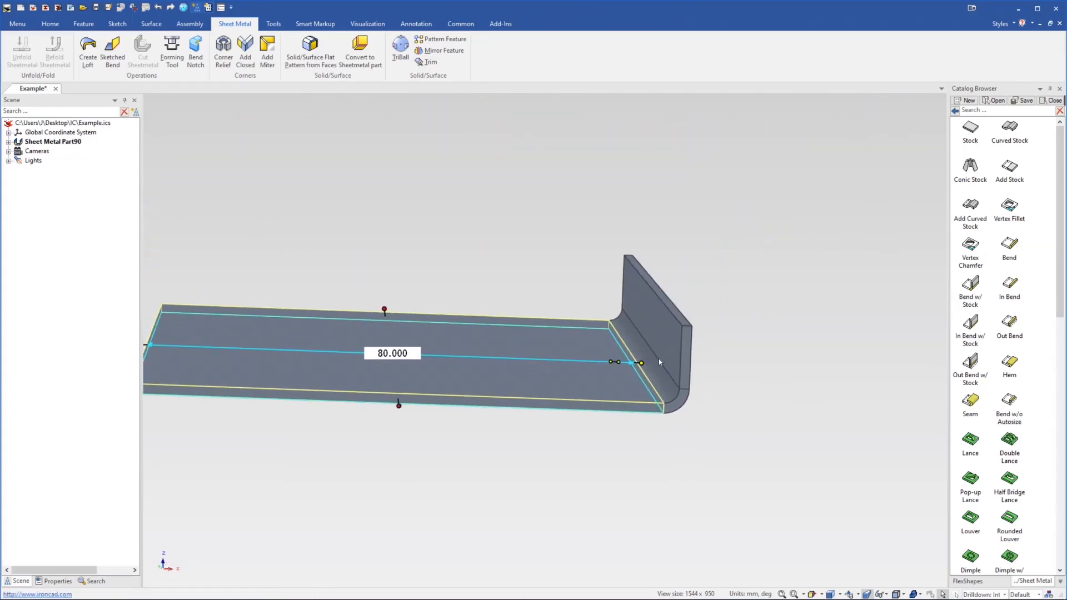
pyautogui.click(629, 423)
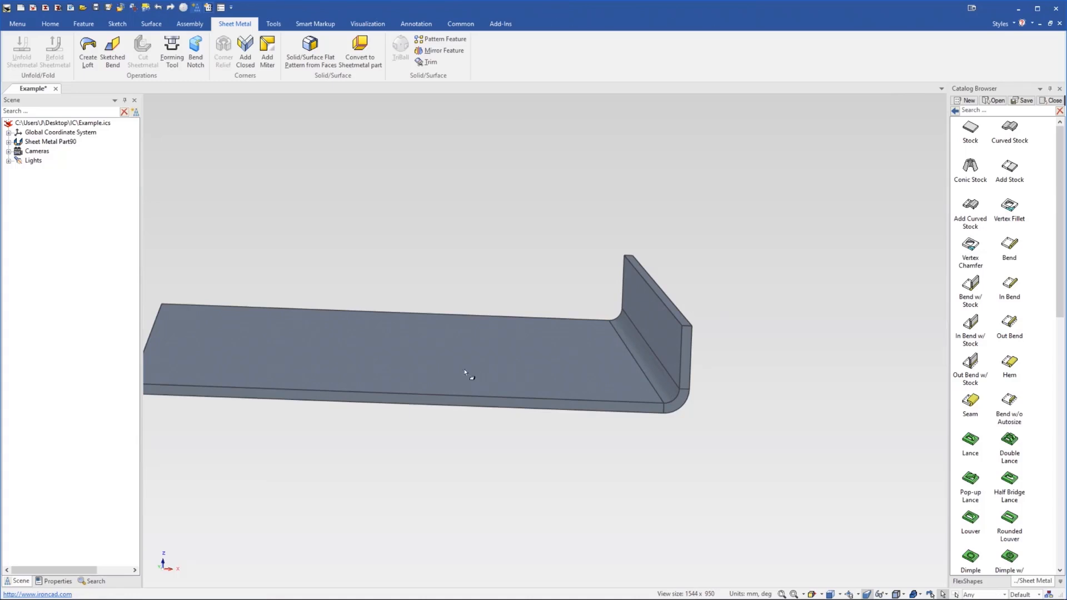
pyautogui.click(550, 378)
pyautogui.click(547, 374)
pyautogui.moveTo(547, 374); pyautogui.dragTo(495, 392, button='middle')
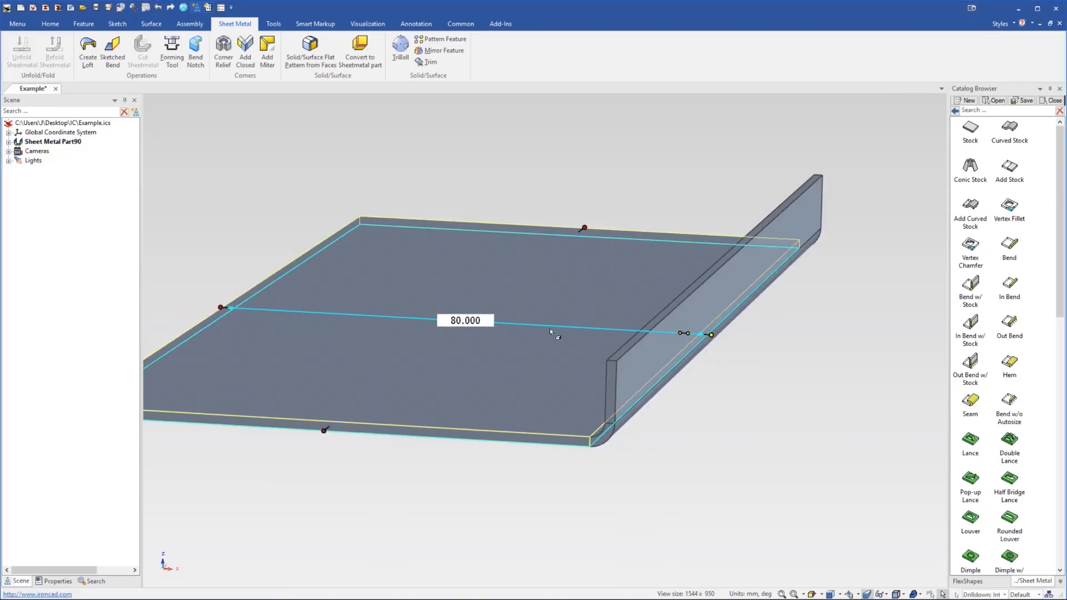
pyautogui.moveTo(674, 355); pyautogui.dragTo(600, 384, button='middle')
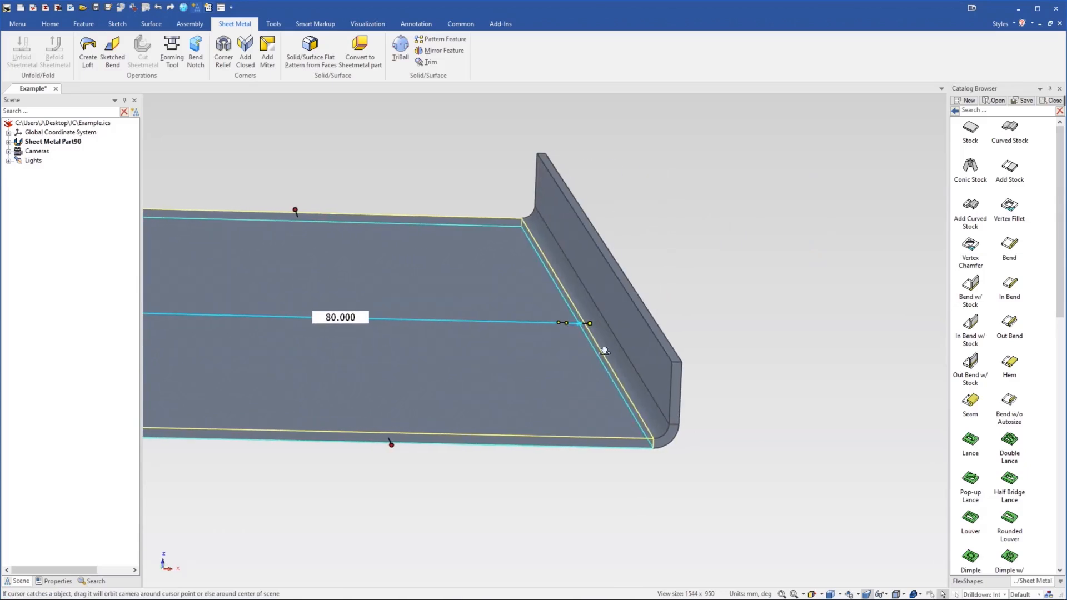
pyautogui.moveTo(509, 371); pyautogui.dragTo(477, 375, button='middle')
pyautogui.click(787, 392)
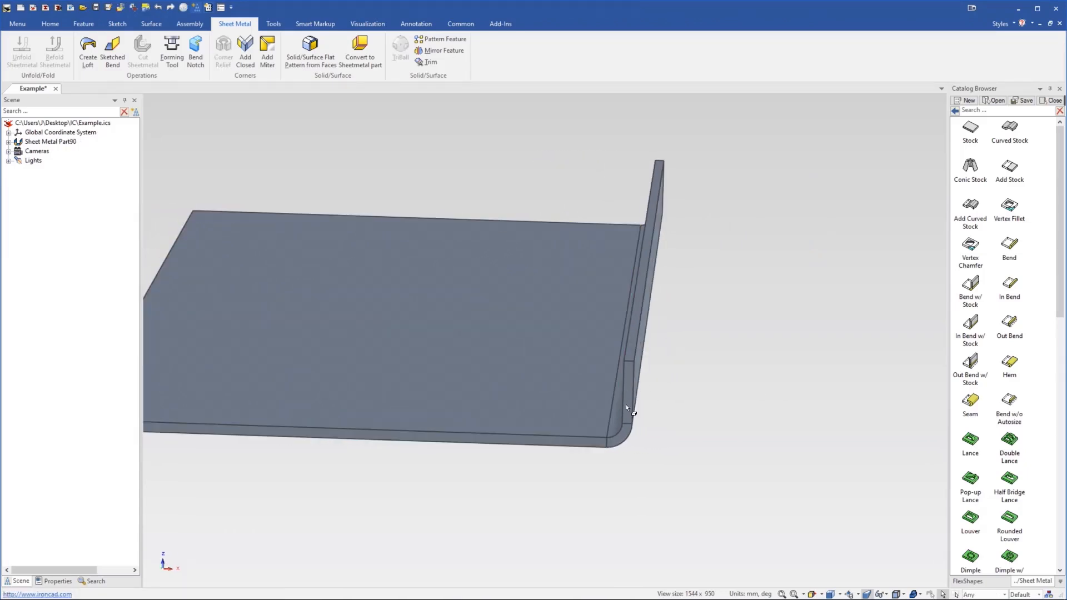
pyautogui.moveTo(609, 409); pyautogui.dragTo(563, 384, button='middle')
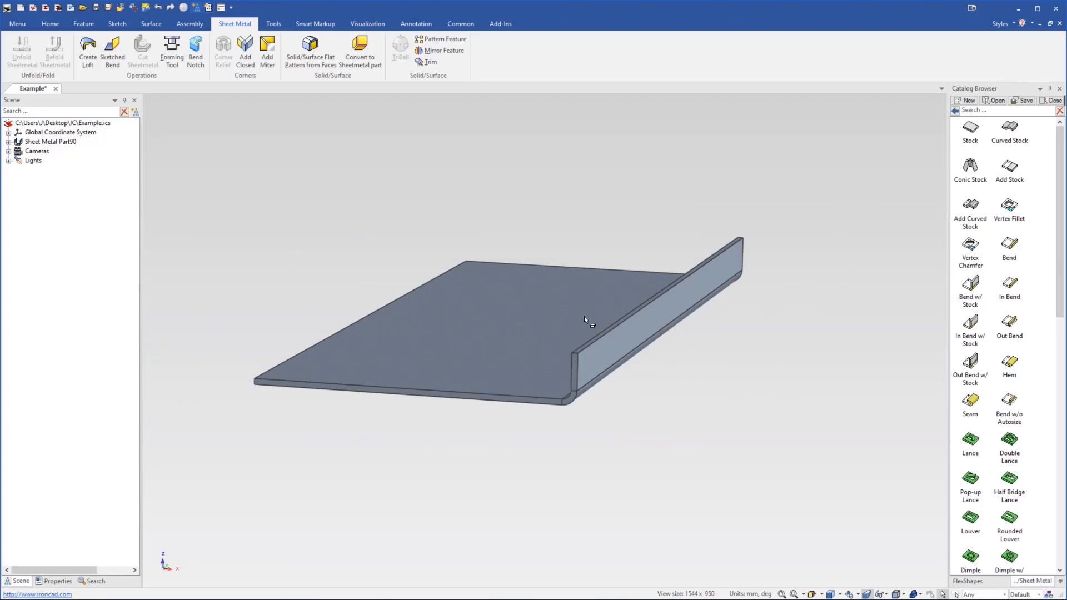
# Delete the bend from the sheet's long edge and undo the deletion
pyautogui.click(648, 345)
pyautogui.click(641, 343)
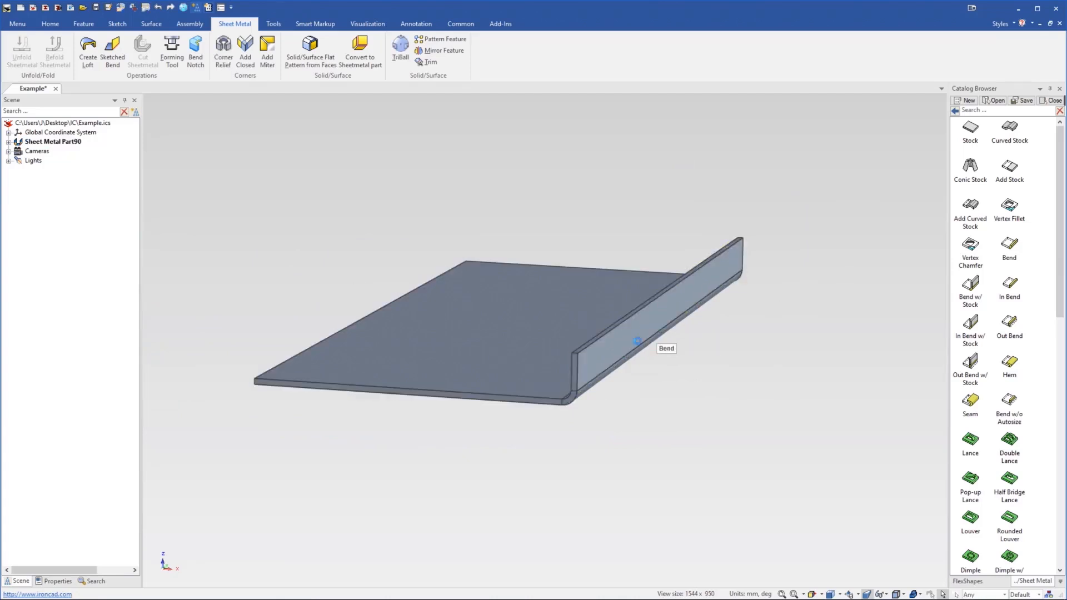
pyautogui.press('Delete')
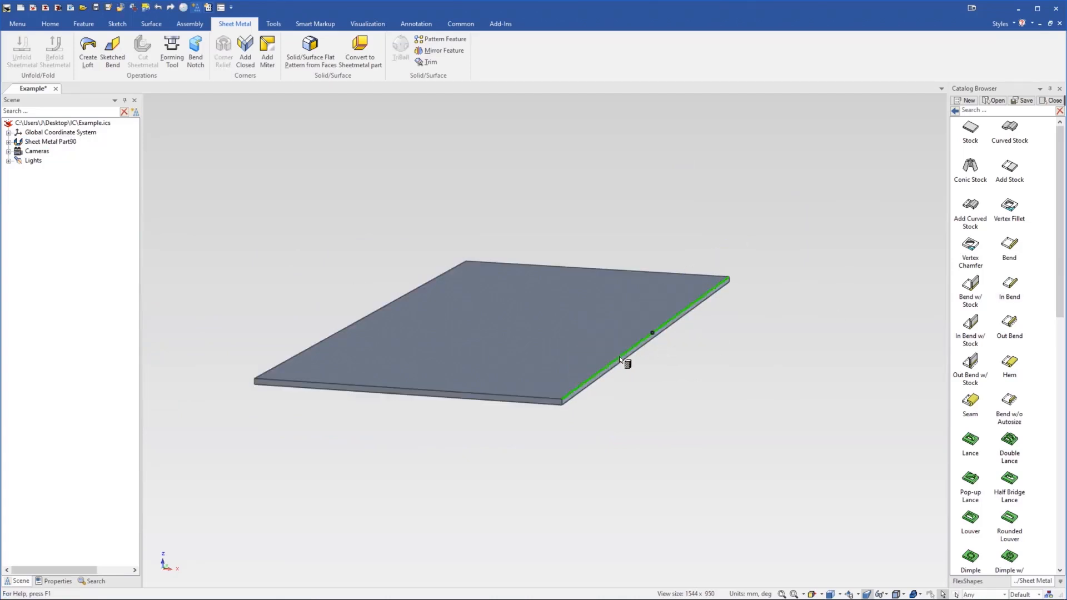
pyautogui.hotkey('ctrl', 'z')
pyautogui.click(548, 447)
pyautogui.scroll(3, 528, 370)
pyautogui.moveTo(593, 382); pyautogui.dragTo(611, 378, button='middle')
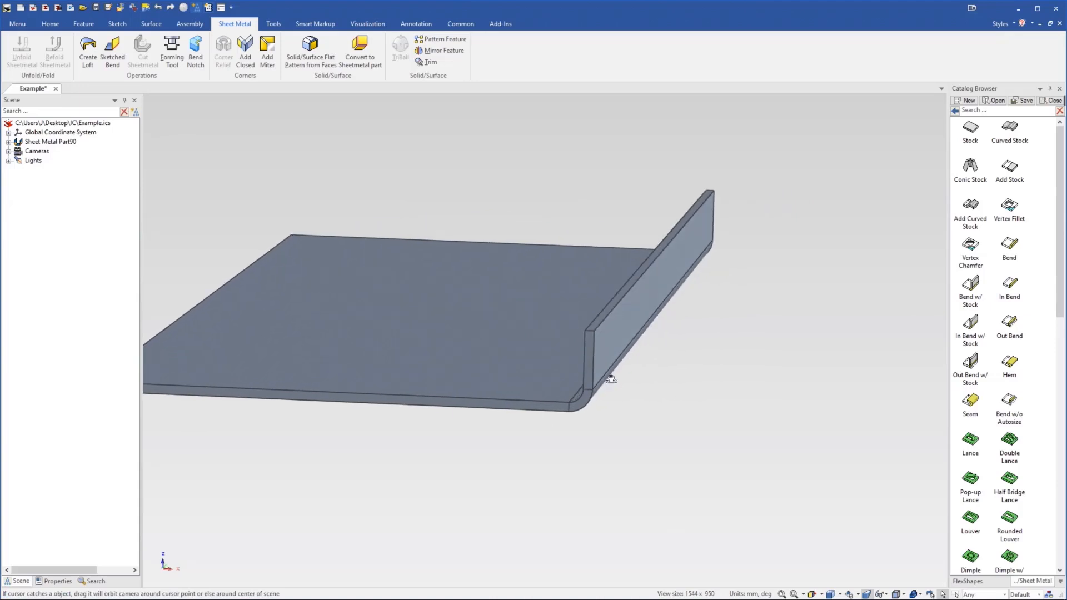
# Inspect the base sheet's 80 mm width against the bend on its long edge from several angles
pyautogui.scroll(-3, 545, 392)
pyautogui.scroll(-3, 535, 389)
pyautogui.click(522, 351)
pyautogui.click(522, 350)
pyautogui.scroll(2, 529, 346)
pyautogui.moveTo(531, 347); pyautogui.dragTo(591, 362, button='middle')
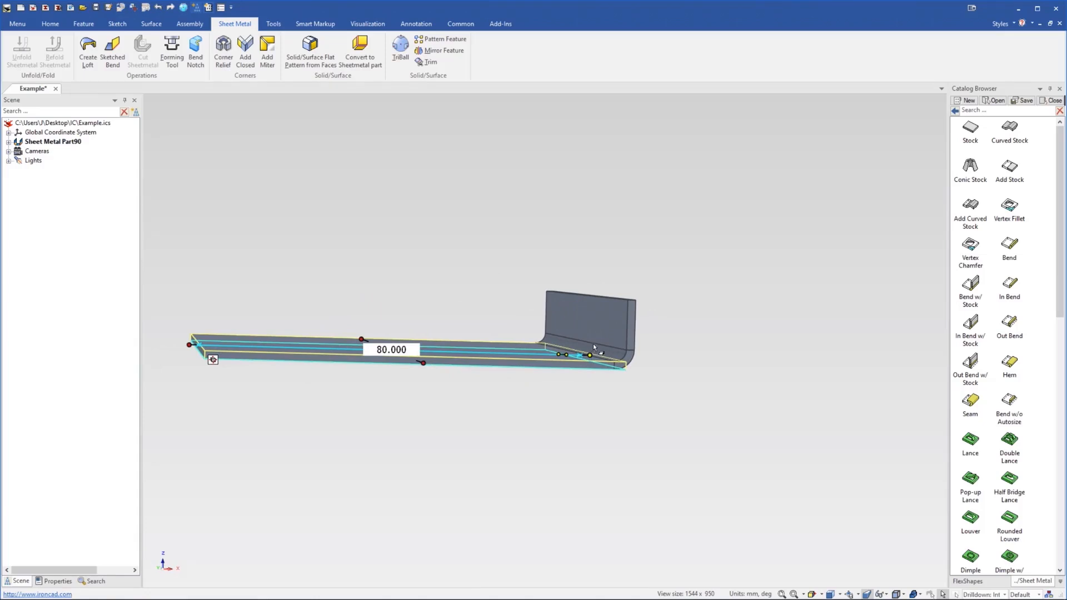
pyautogui.moveTo(572, 352); pyautogui.dragTo(557, 376, button='middle')
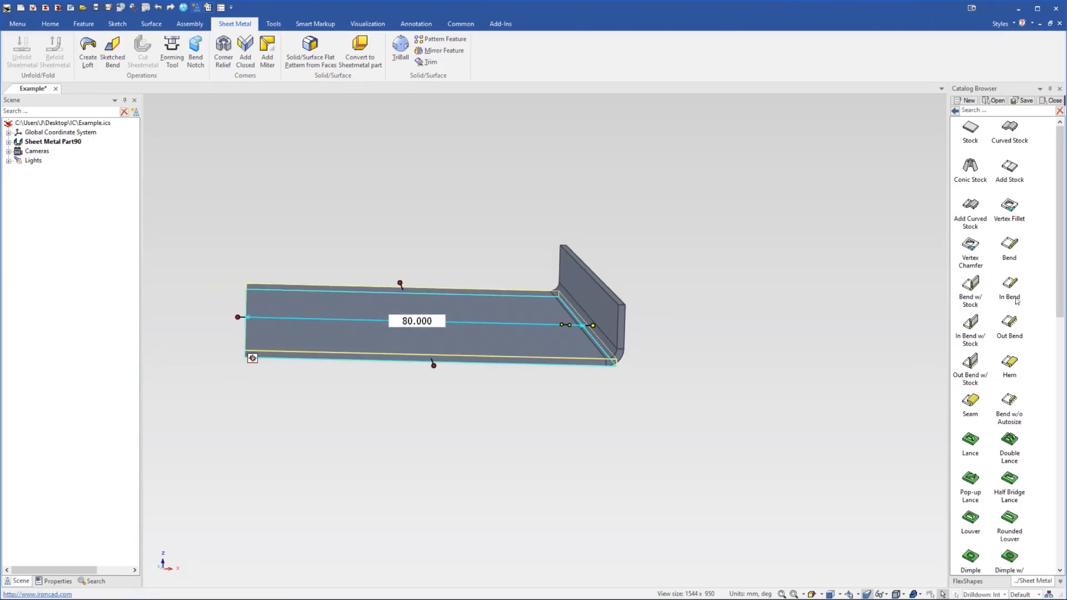
# Replace the bend on the sheet's long edge with an In Bend from the catalog, folding upward
pyautogui.moveTo(575, 339); pyautogui.dragTo(594, 349, button='middle')
pyautogui.click(595, 349)
pyautogui.press('Delete')
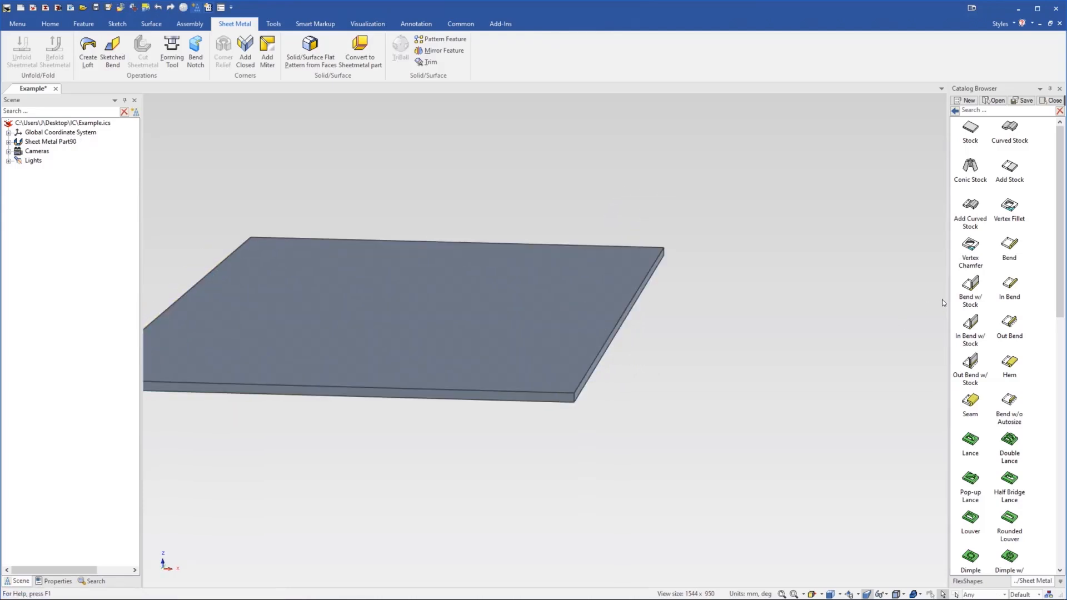
pyautogui.moveTo(626, 335); pyautogui.dragTo(619, 340)
# Examine where the In Bend's flange sits relative to the base sheet's 80 mm width
pyautogui.click(489, 338)
pyautogui.click(501, 341)
pyautogui.moveTo(512, 341); pyautogui.dragTo(377, 340, button='middle')
pyautogui.moveTo(575, 344); pyautogui.dragTo(612, 332, button='middle')
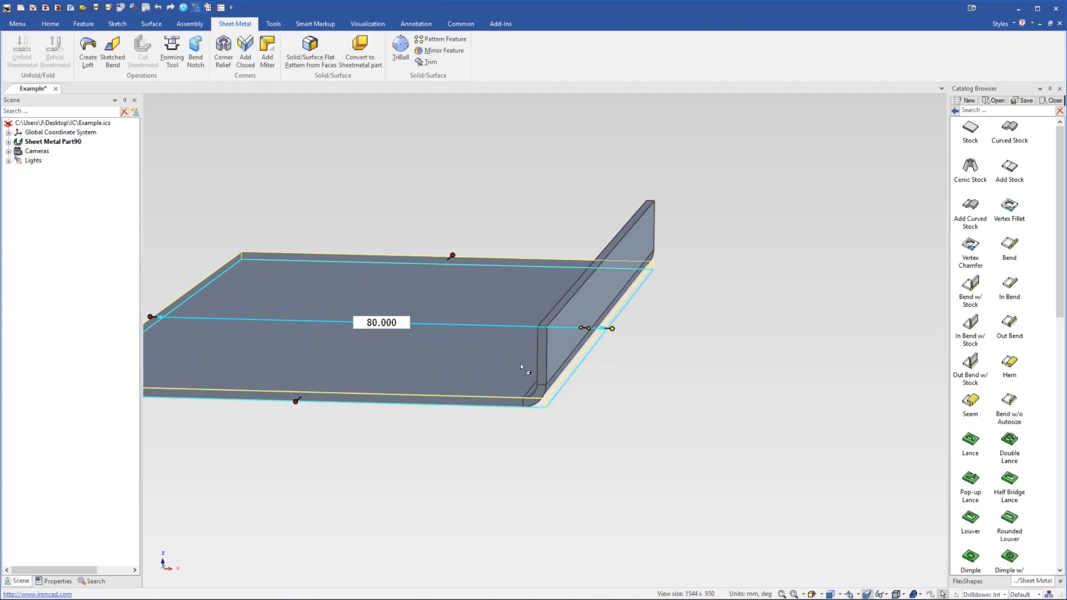
pyautogui.click(553, 338)
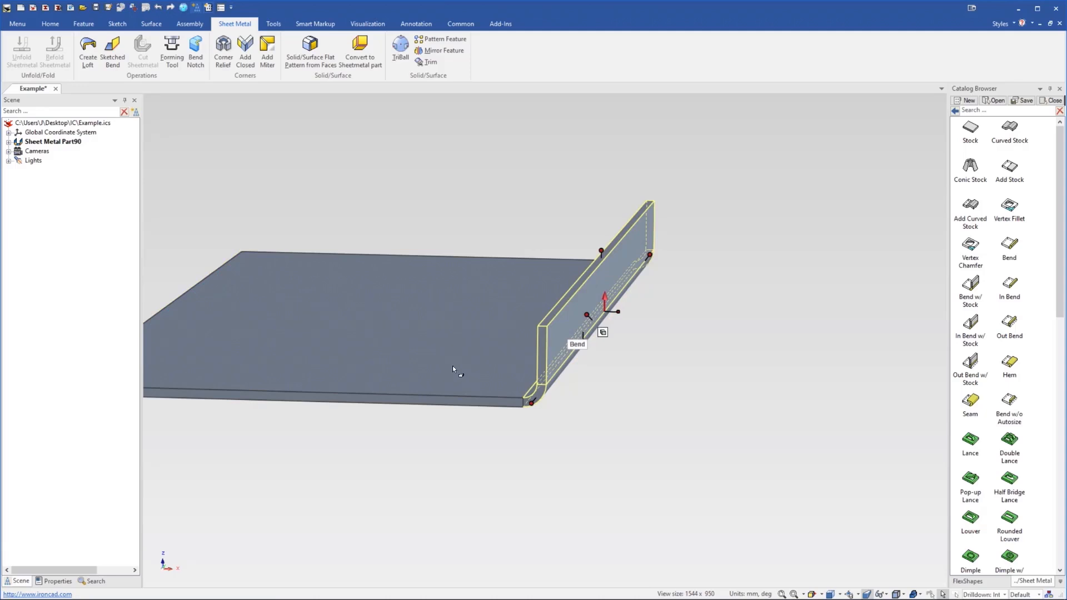
pyautogui.click(582, 412)
pyautogui.click(491, 382)
pyautogui.click(498, 388)
pyautogui.moveTo(501, 312)
pyautogui.mouseDown(button='middle')
pyautogui.moveTo(521, 317)
pyautogui.moveTo(492, 317)
pyautogui.mouseUp(button='middle')
pyautogui.click(569, 428)
pyautogui.moveTo(490, 366); pyautogui.dragTo(536, 380, button='middle')
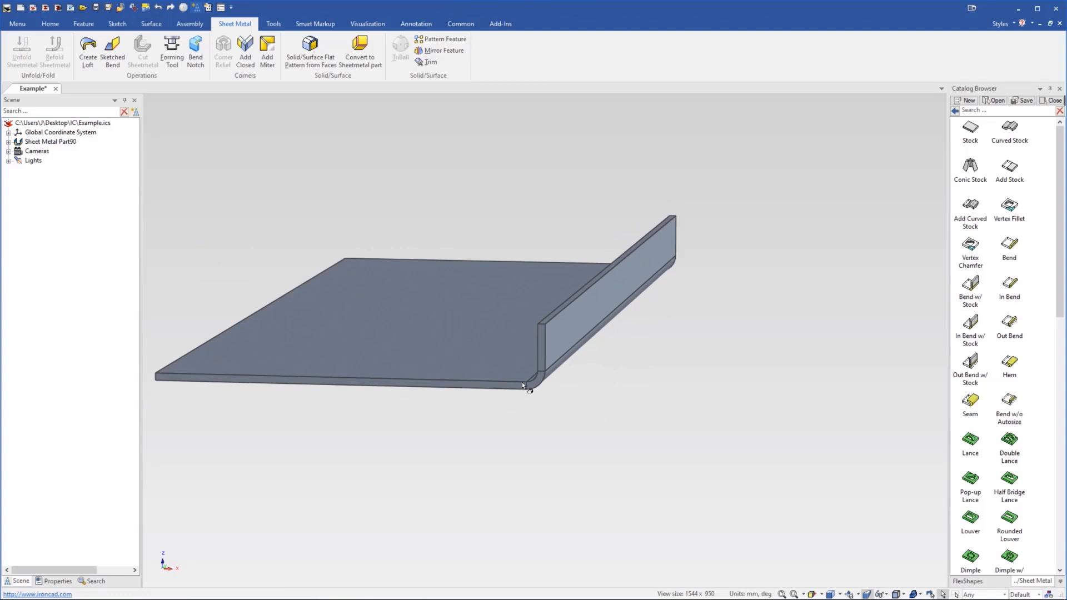
# Raise the top edge of the bend's flange to roughly double its height
pyautogui.click(547, 361)
pyautogui.click(549, 359)
pyautogui.moveTo(613, 258); pyautogui.dragTo(611, 207)
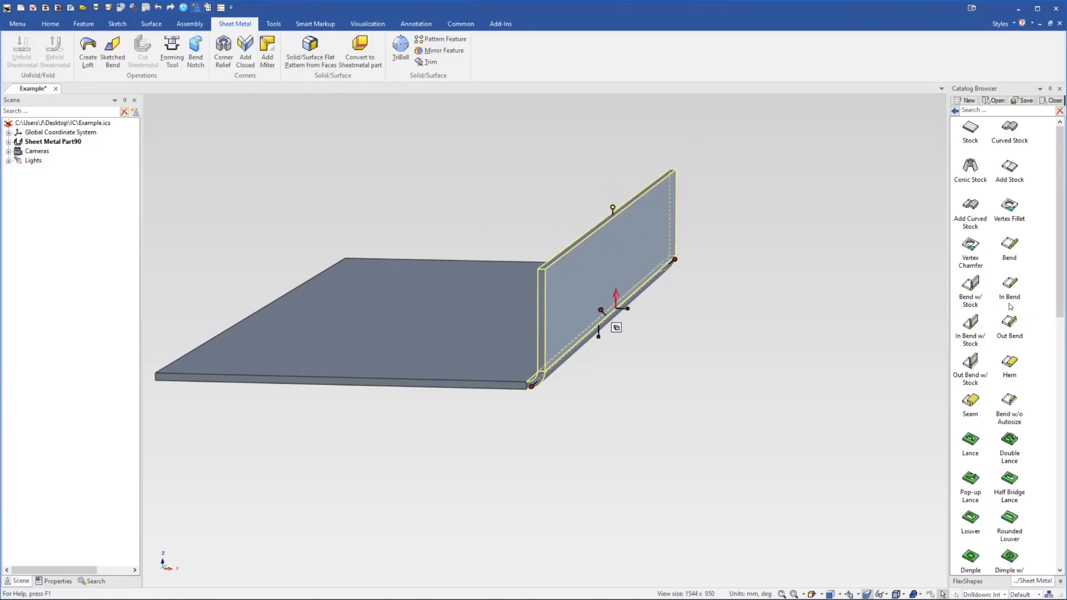
pyautogui.click(628, 420)
# Add an Out Bend w/ Stock from the catalog to the opposite long edge of the sheet, folding upward
pyautogui.moveTo(535, 375); pyautogui.dragTo(469, 363, button='middle')
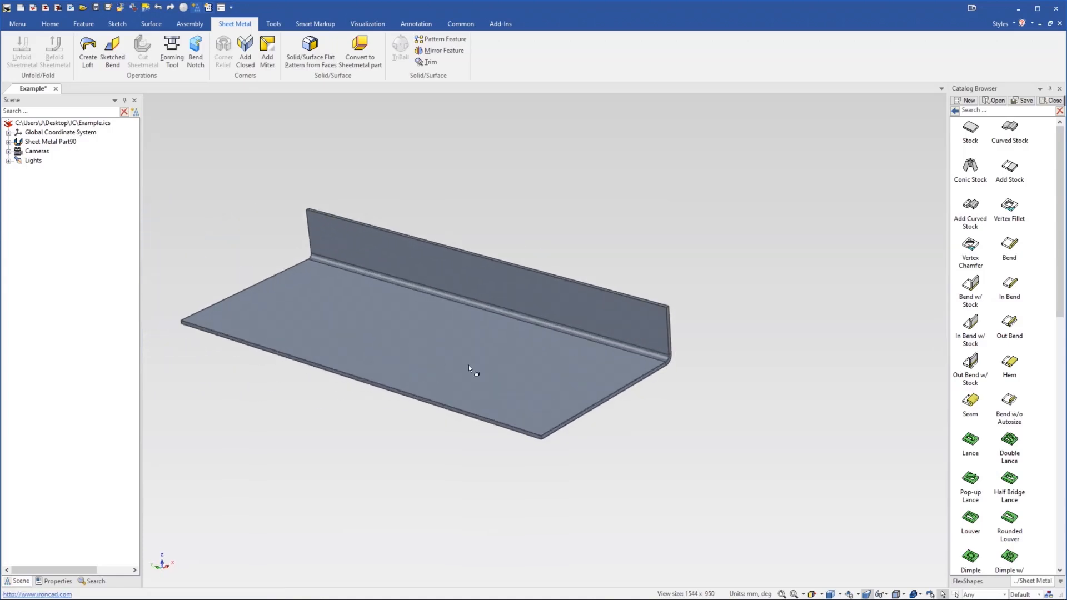
pyautogui.moveTo(970, 362); pyautogui.dragTo(350, 373)
pyautogui.moveTo(502, 406); pyautogui.dragTo(476, 396, button='middle')
pyautogui.scroll(3, 468, 406)
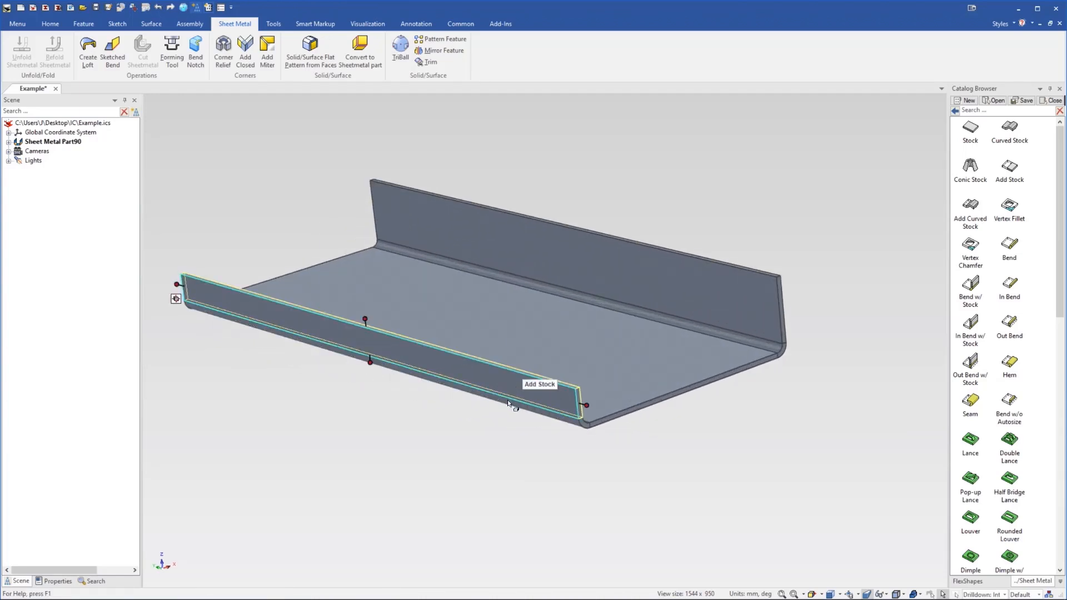
# Raise the added stock on the second flange to a height of about 38 mm
pyautogui.click(507, 381)
pyautogui.click(506, 377)
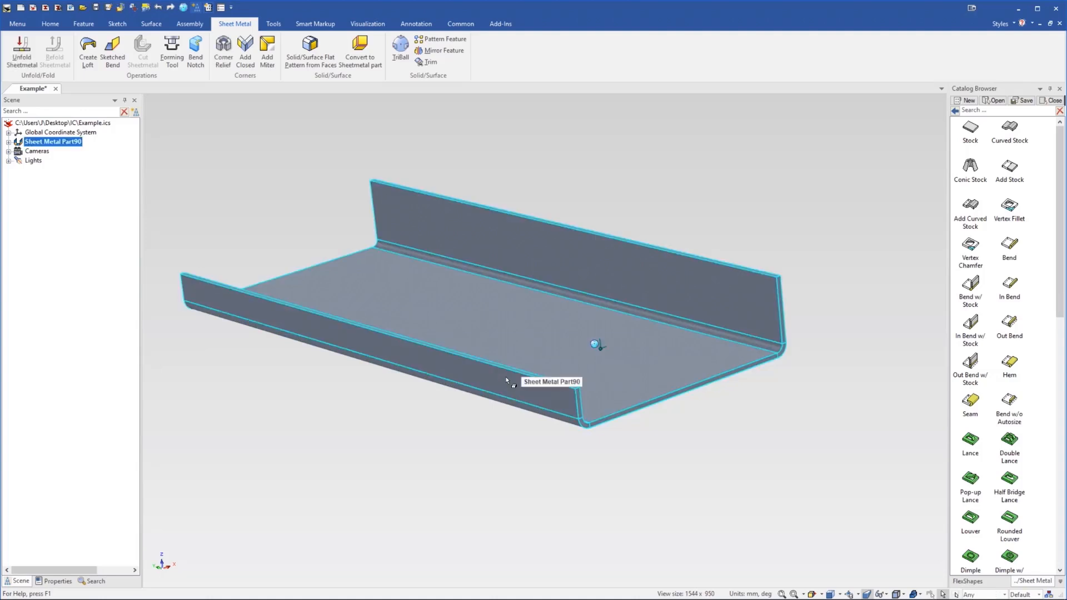
pyautogui.click(506, 377)
pyautogui.moveTo(366, 318); pyautogui.dragTo(382, 256)
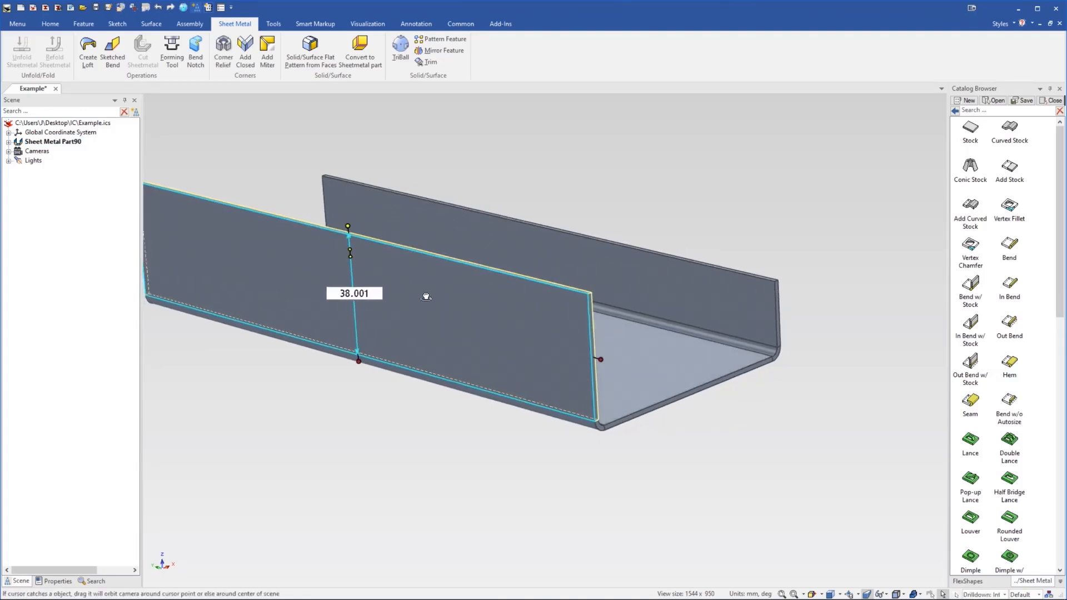
pyautogui.click(642, 352)
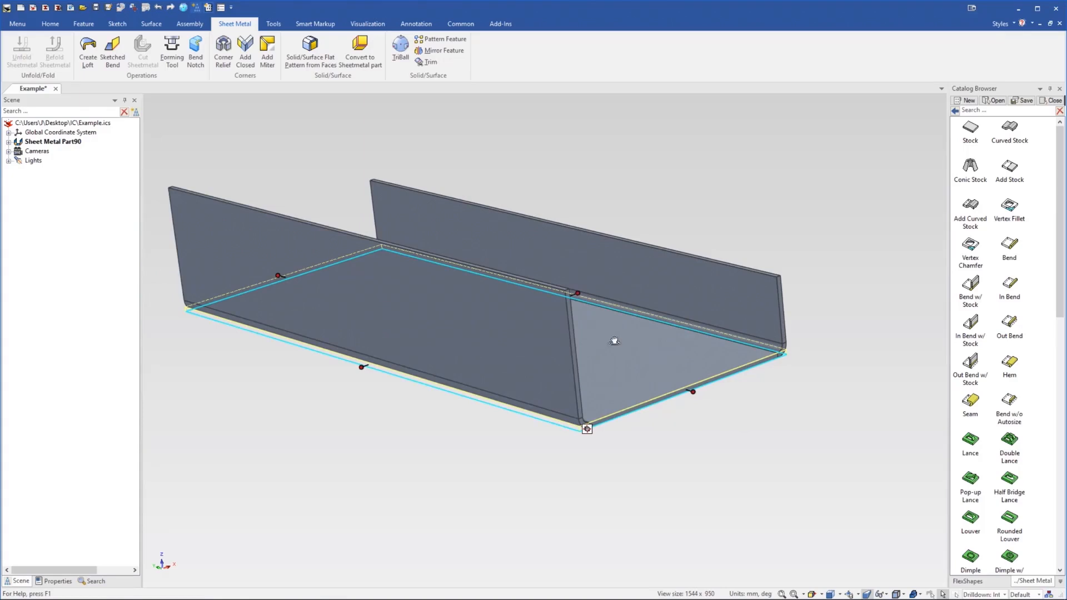
# Edit the profile sketch of the second flange's stock and move one upper corner inward to slant that end
pyautogui.moveTo(615, 335); pyautogui.dragTo(595, 353, button='middle')
pyautogui.click(410, 336)
pyautogui.moveTo(397, 285); pyautogui.dragTo(417, 283, button='middle')
pyautogui.rightClick(414, 285)
pyautogui.click(438, 289)
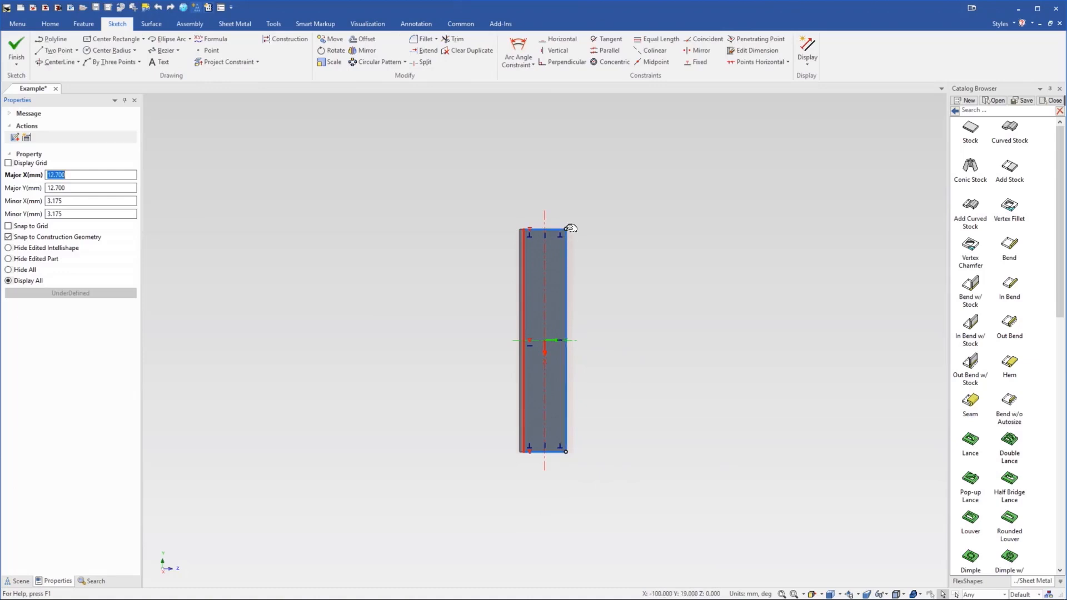
pyautogui.moveTo(566, 229); pyautogui.dragTo(566, 273)
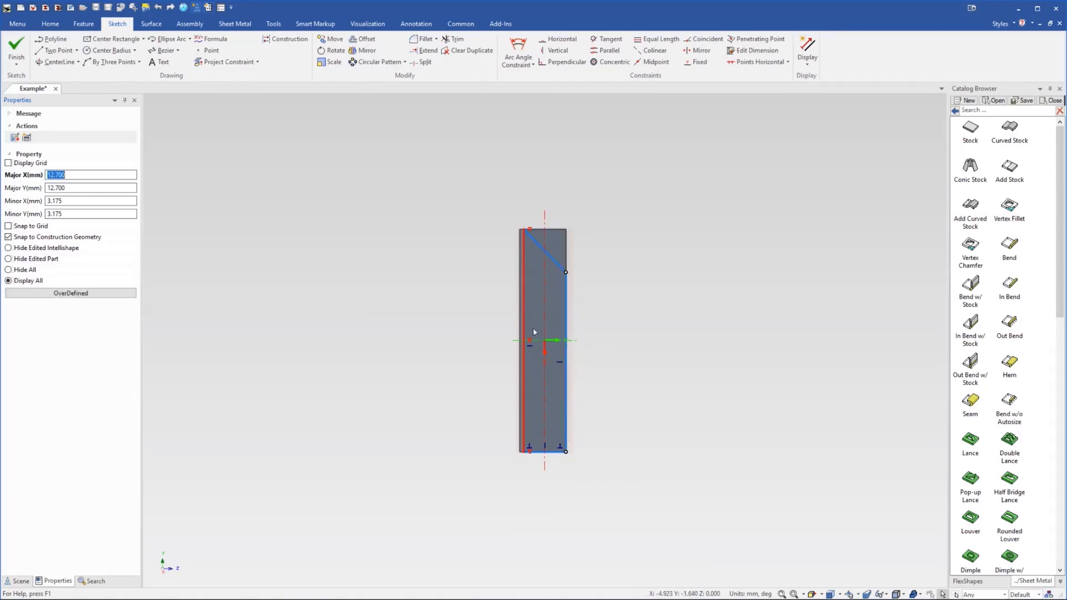
# Draw a center-radius circle in the stock profile near the slanted end and finish the sketch to cut a hole
pyautogui.click(108, 50)
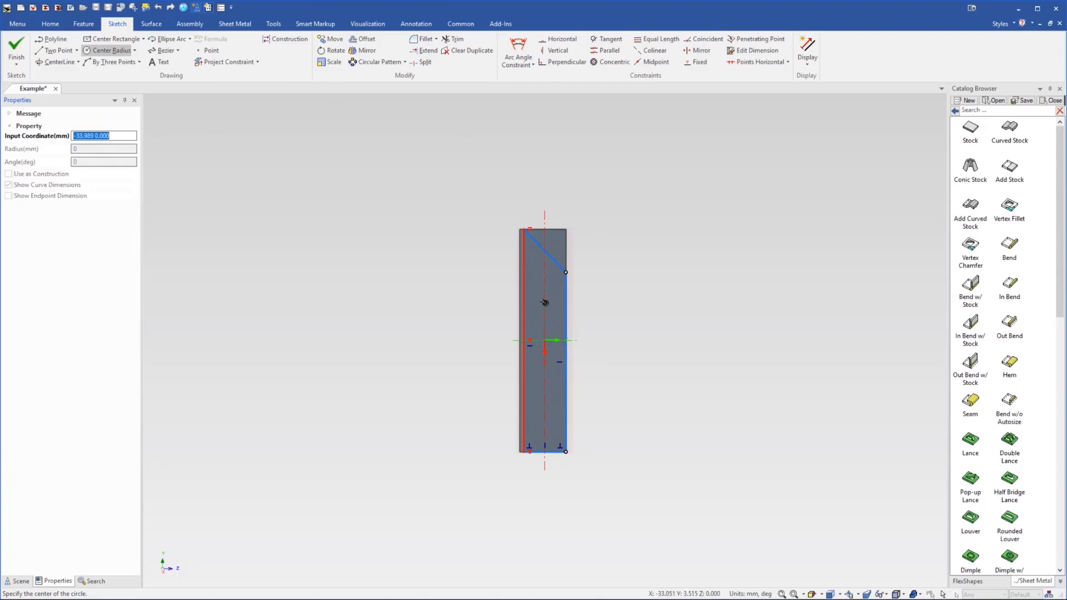
pyautogui.click(545, 316)
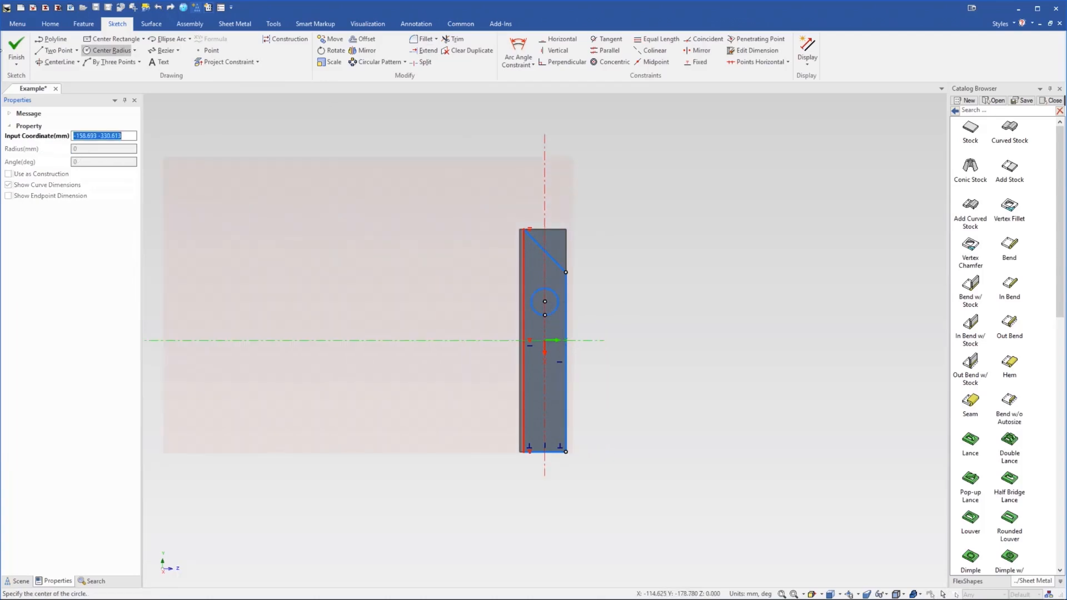
pyautogui.click(16, 45)
pyautogui.moveTo(526, 377); pyautogui.dragTo(507, 360, button='middle')
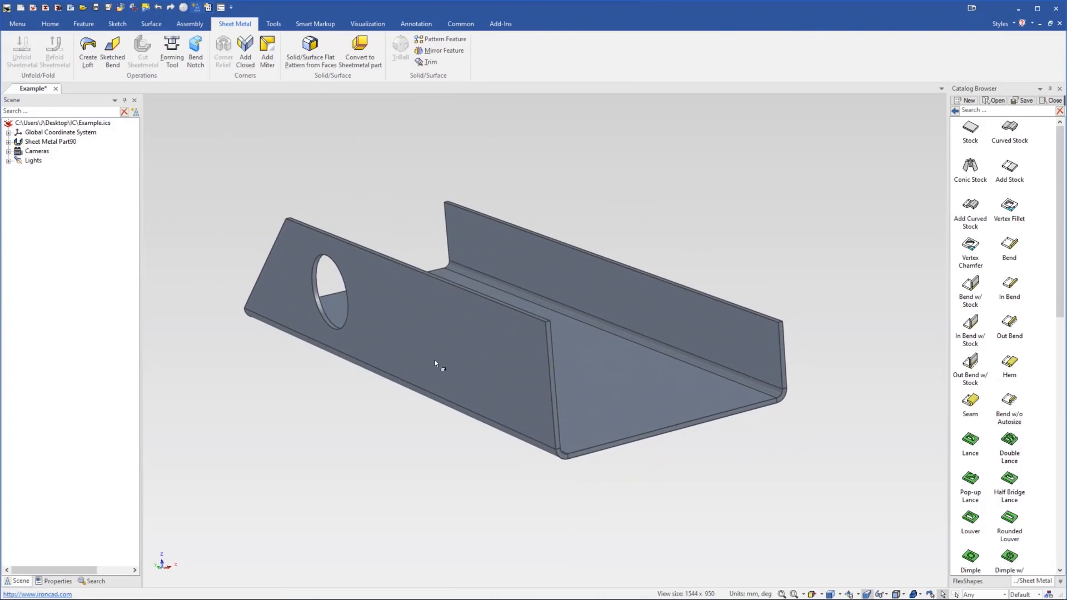
# Delete the second flange, including its bend and its stock with the circular hole
pyautogui.click(459, 341)
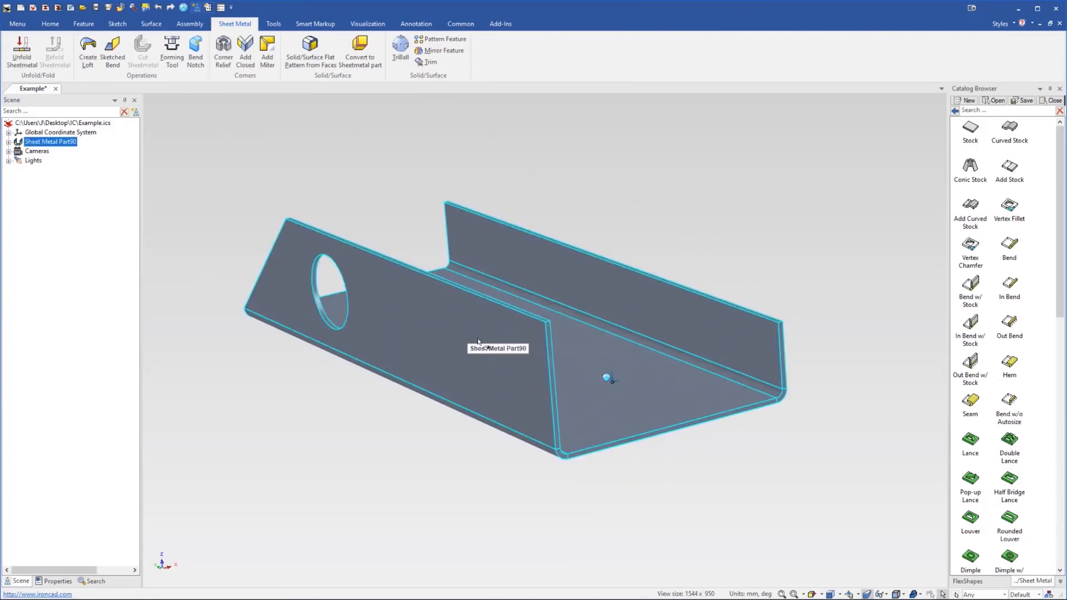
pyautogui.click(456, 413)
pyautogui.click(455, 402)
pyautogui.click(456, 403)
pyautogui.click(458, 399)
pyautogui.moveTo(600, 417); pyautogui.dragTo(498, 425, button='middle')
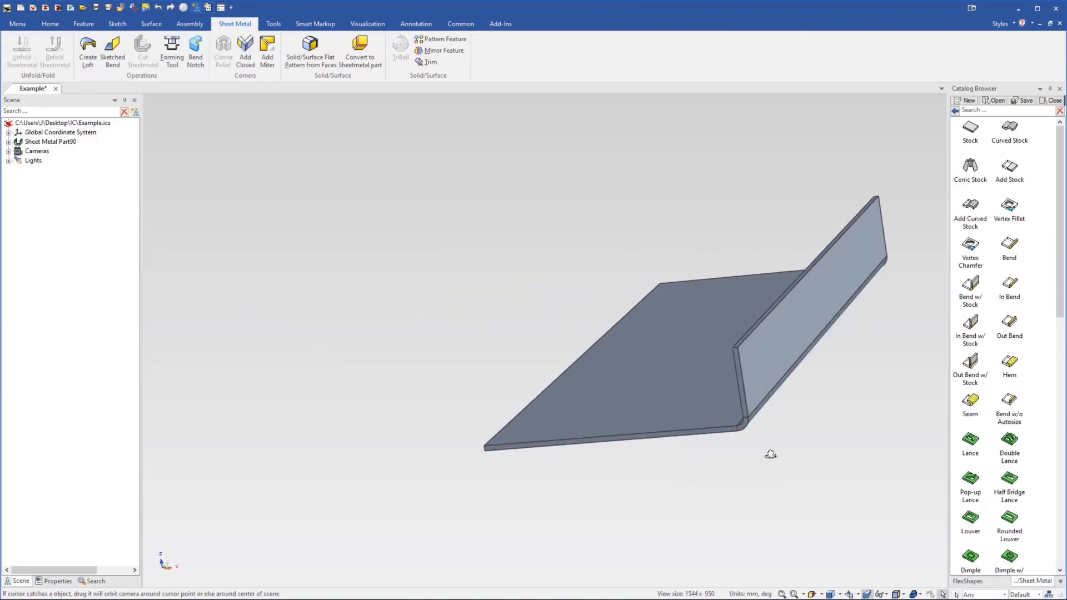
# Place an H Cylinder from the Starter catalog on the remaining flange's outer face and resize it to cut a round hole
pyautogui.click(957, 112)
pyautogui.scroll(-2, 853, 273)
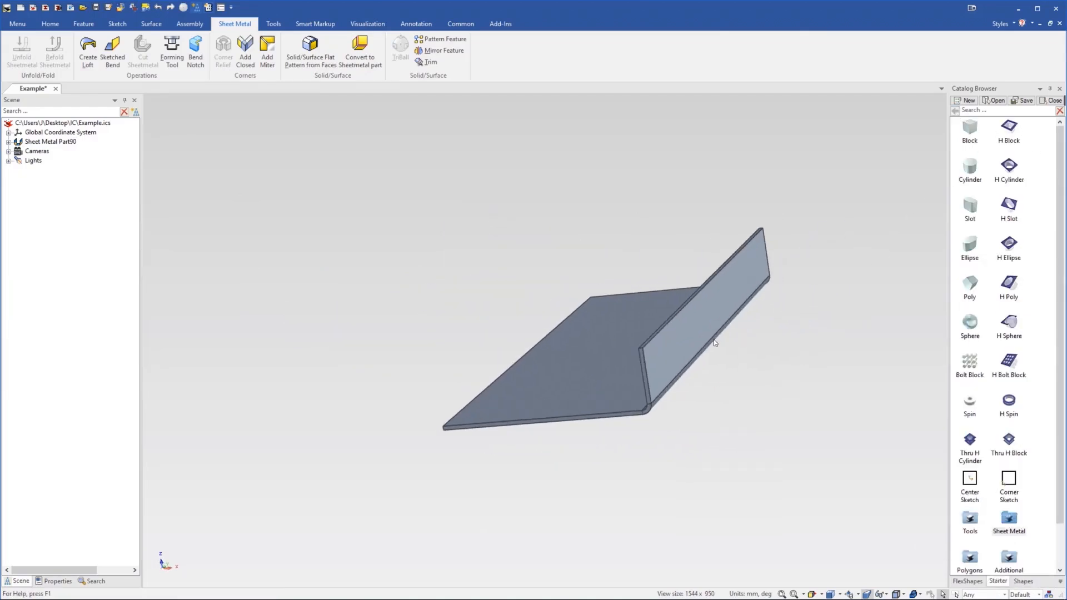
pyautogui.moveTo(1012, 129); pyautogui.dragTo(964, 174)
pyautogui.moveTo(771, 289); pyautogui.dragTo(726, 281)
pyautogui.moveTo(665, 234); pyautogui.dragTo(670, 266)
pyautogui.click(684, 267)
pyautogui.scroll(3, 733, 302)
pyautogui.moveTo(724, 282); pyautogui.dragTo(625, 327, button='middle')
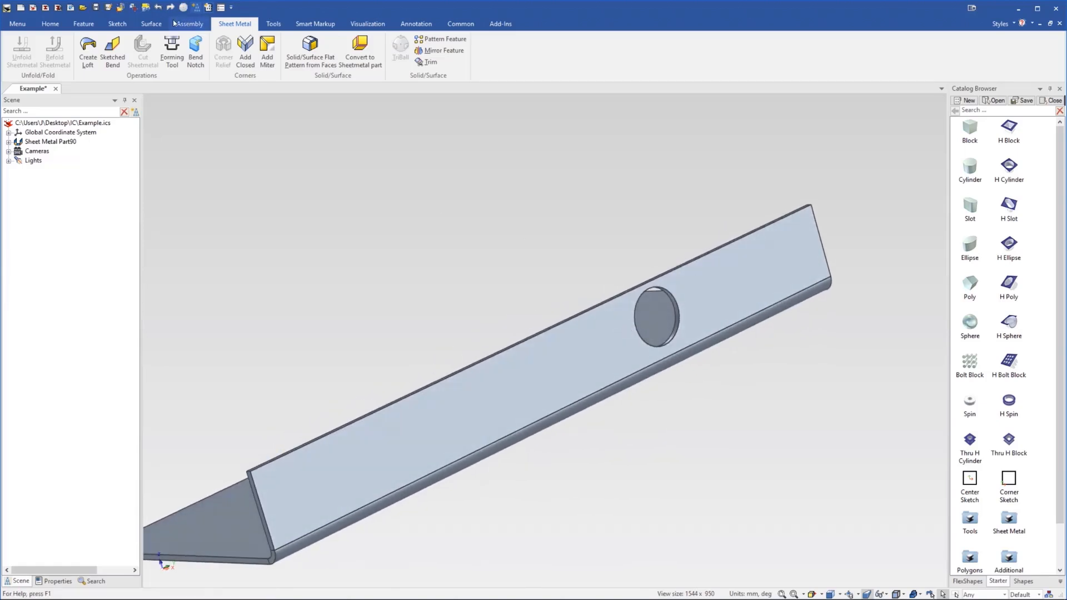
pyautogui.click(267, 53)
pyautogui.moveTo(689, 303); pyautogui.dragTo(686, 344, button='middle')
pyautogui.scroll(2, 760, 242)
pyautogui.moveTo(724, 272); pyautogui.dragTo(513, 257, button='middle')
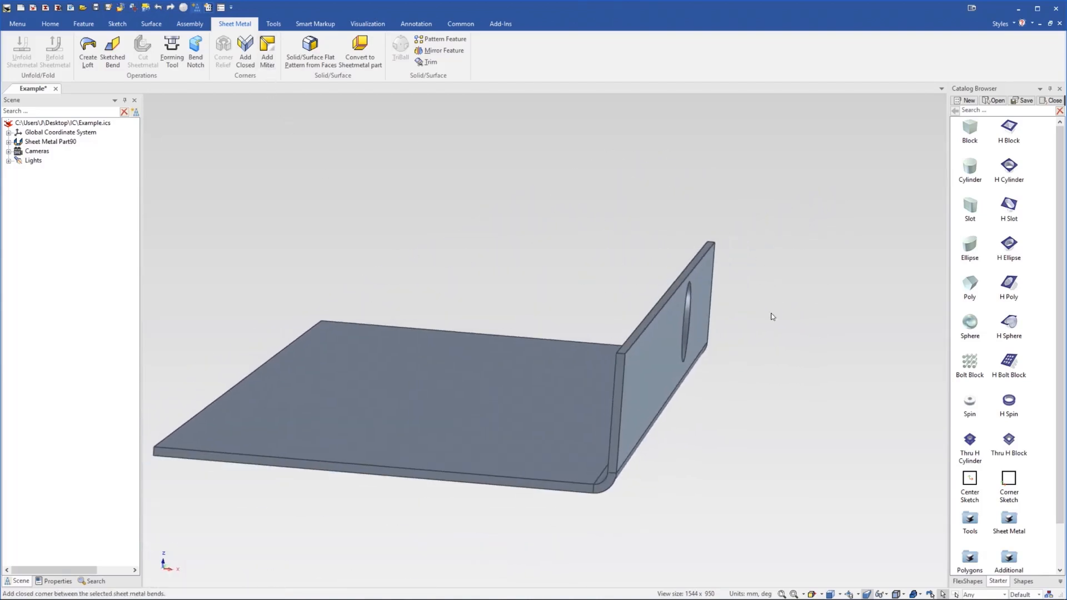
pyautogui.moveTo(658, 376); pyautogui.dragTo(689, 303, button='middle')
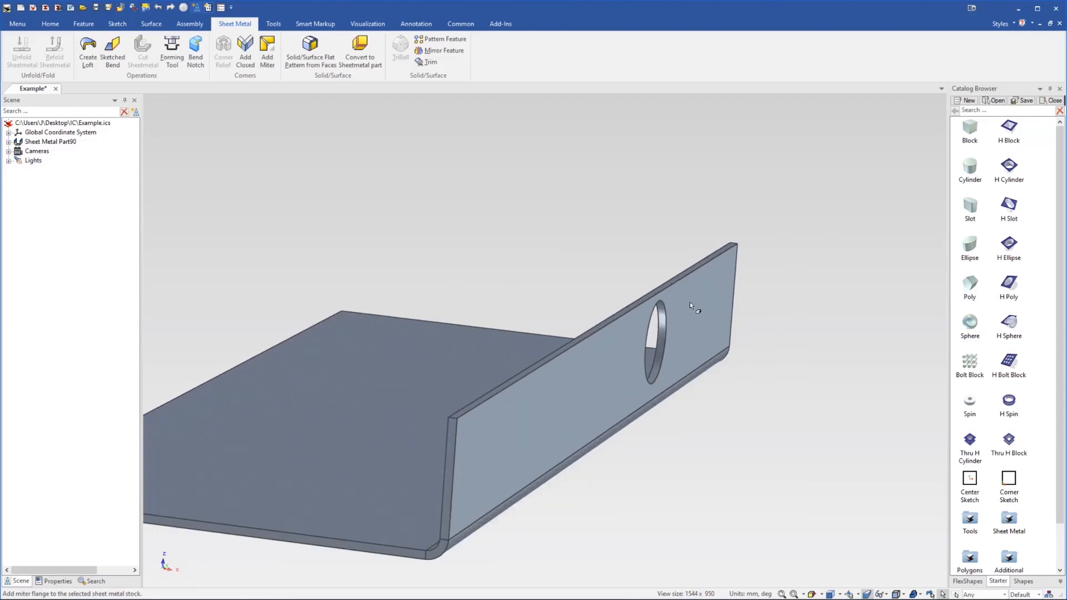
# Chamfer the short thickness edge at the flange's far upper corner with a Distance chamfer of about 17 mm
pyautogui.click(731, 243)
pyautogui.click(731, 243)
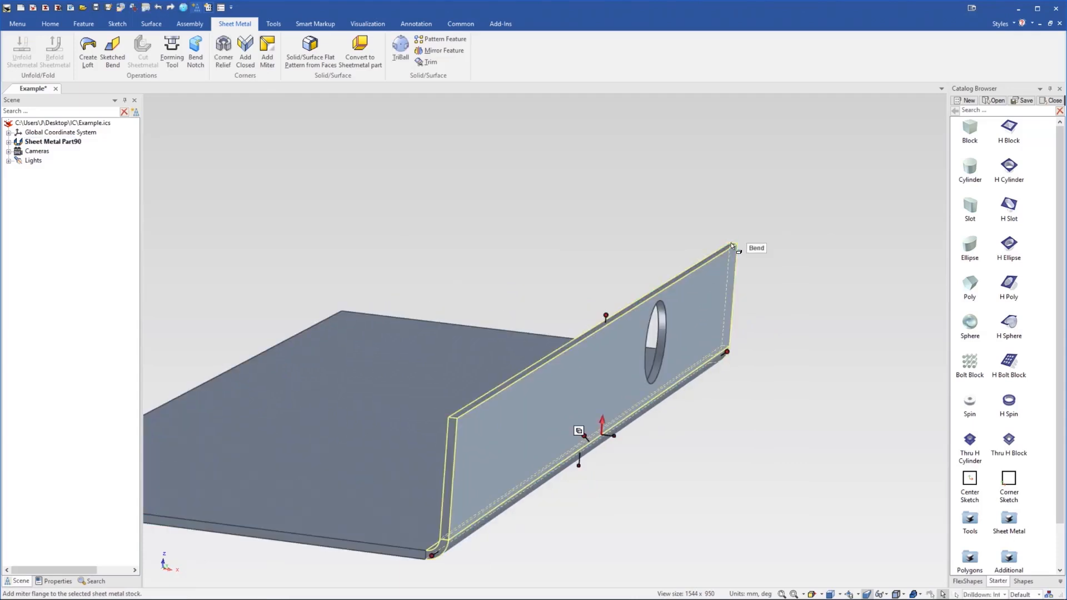
pyautogui.click(731, 243)
pyautogui.moveTo(729, 252)
pyautogui.mouseDown(button='middle')
pyautogui.moveTo(727, 278)
pyautogui.moveTo(732, 270)
pyautogui.mouseUp(button='middle')
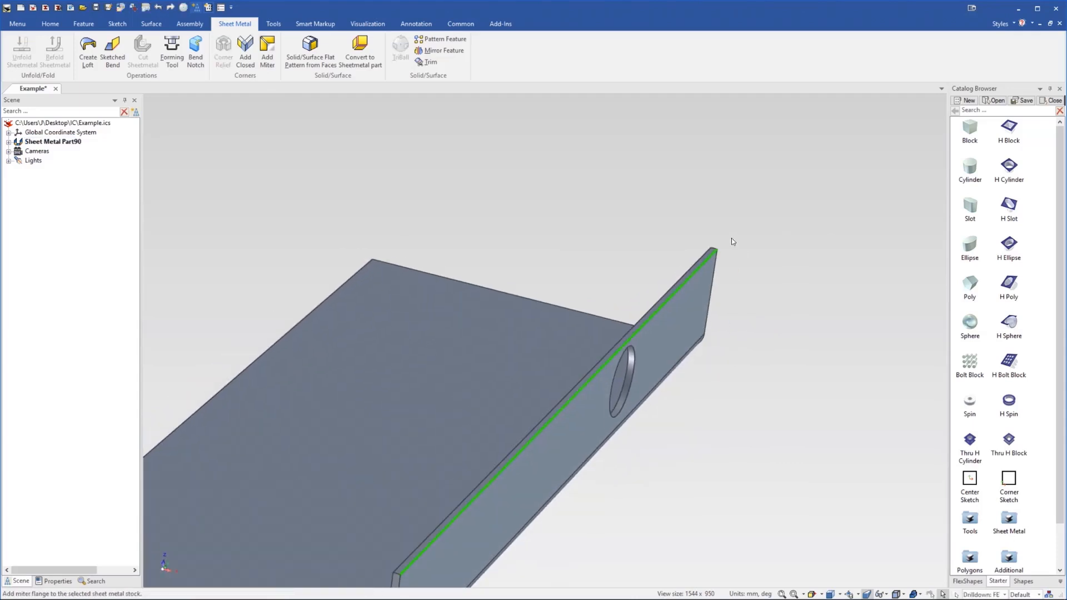
pyautogui.click(712, 248)
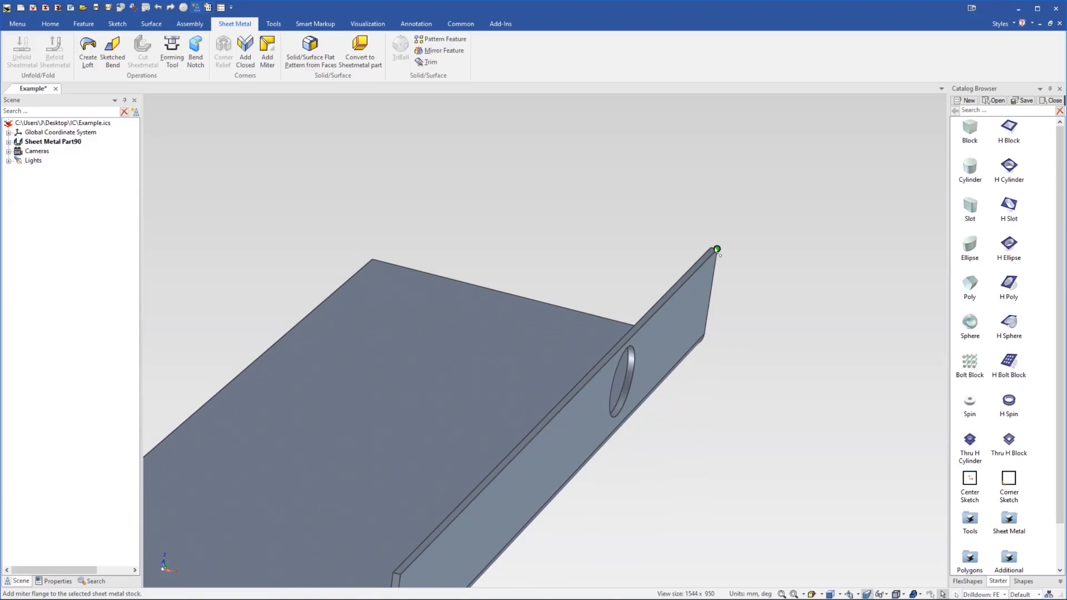
pyautogui.moveTo(716, 270); pyautogui.dragTo(691, 271, button='middle')
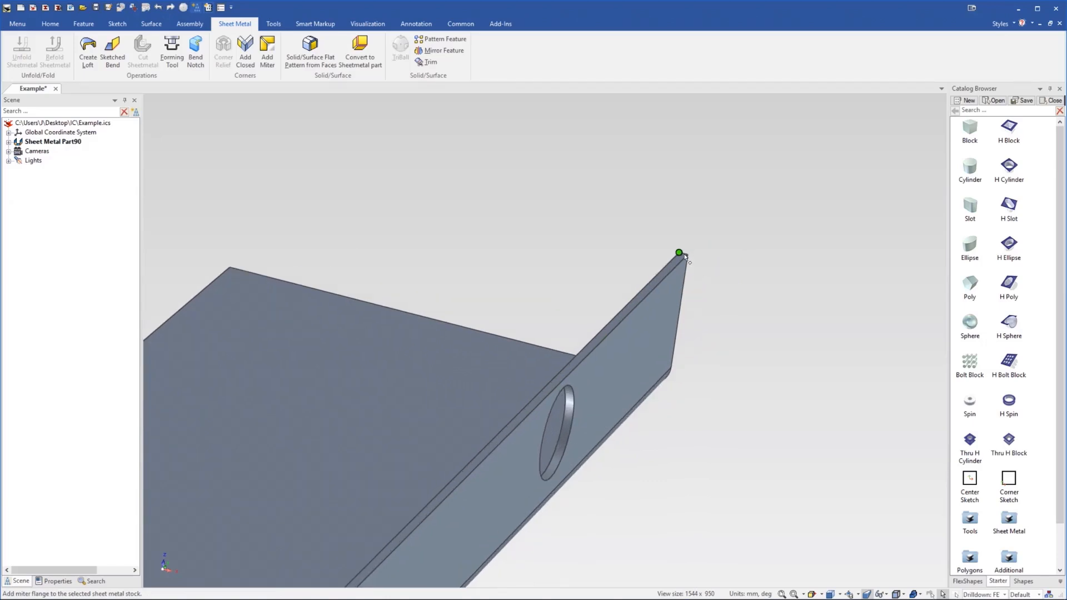
pyautogui.click(690, 262)
pyautogui.click(687, 256)
pyautogui.click(687, 256)
pyautogui.click(683, 253)
pyautogui.rightClick(683, 253)
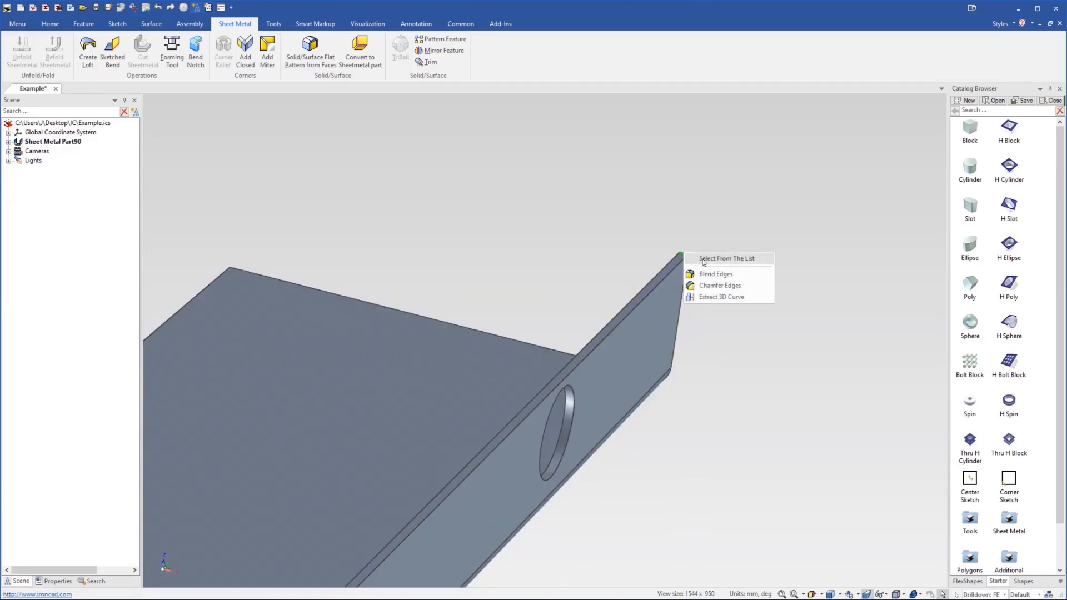
pyautogui.click(723, 285)
pyautogui.moveTo(674, 267); pyautogui.dragTo(648, 289)
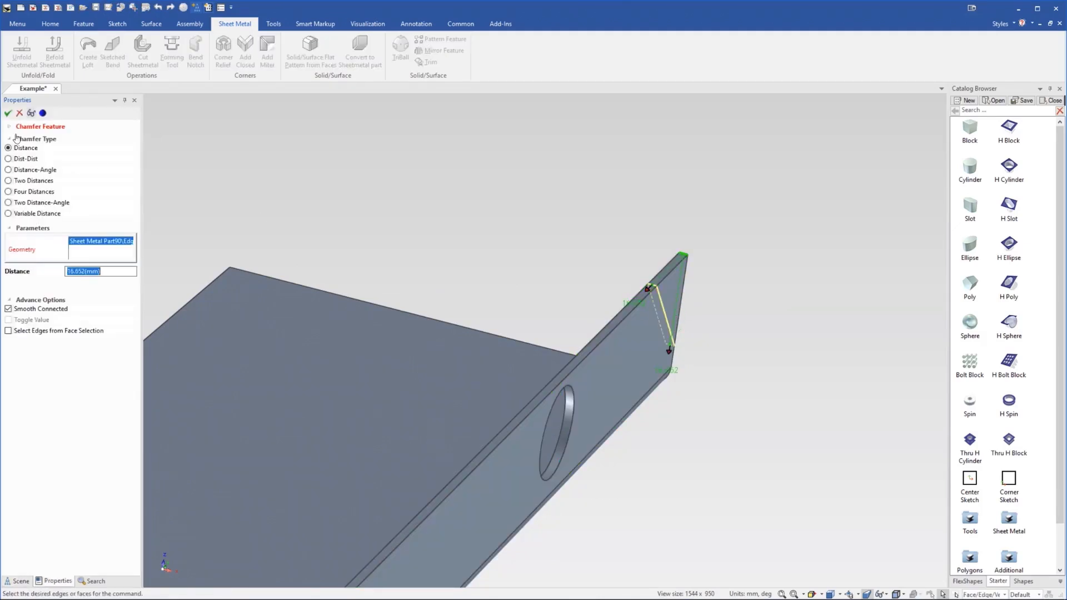
pyautogui.click(9, 114)
pyautogui.moveTo(543, 385); pyautogui.dragTo(505, 377, button='middle')
pyautogui.scroll(-5, 558, 378)
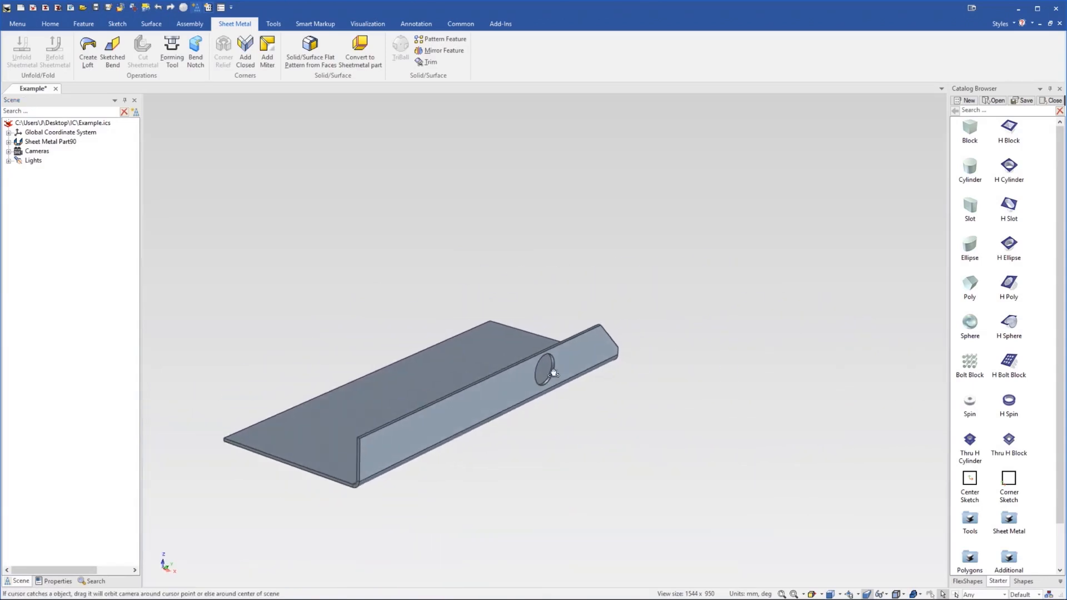
# Delete the round hole and the corner chamfer from the flange
pyautogui.click(554, 369)
pyautogui.click(554, 368)
pyautogui.press('Delete')
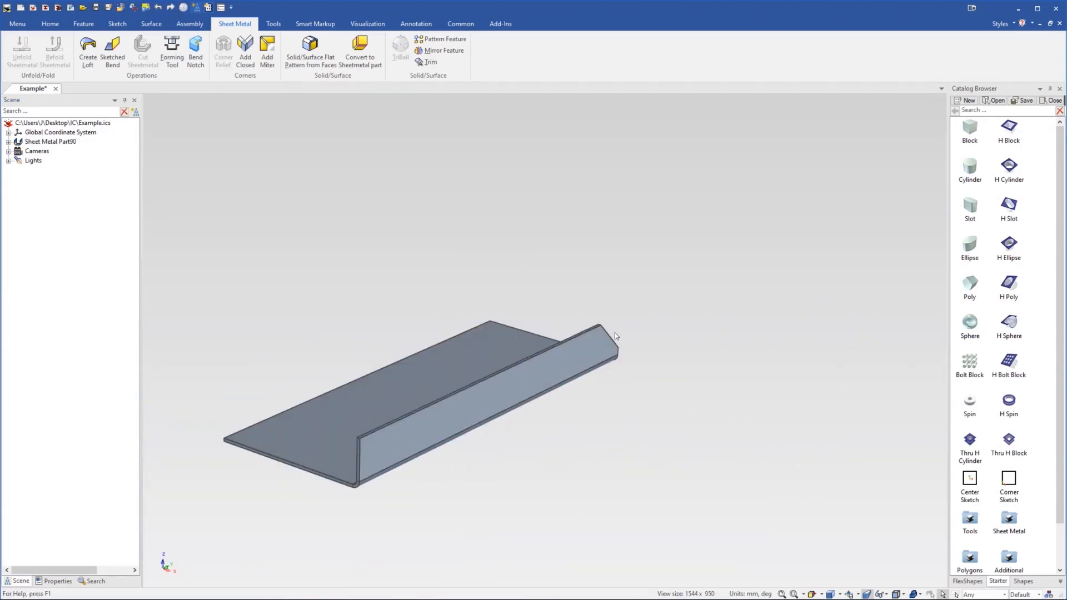
pyautogui.click(9, 142)
pyautogui.click(42, 170)
pyautogui.press('Delete')
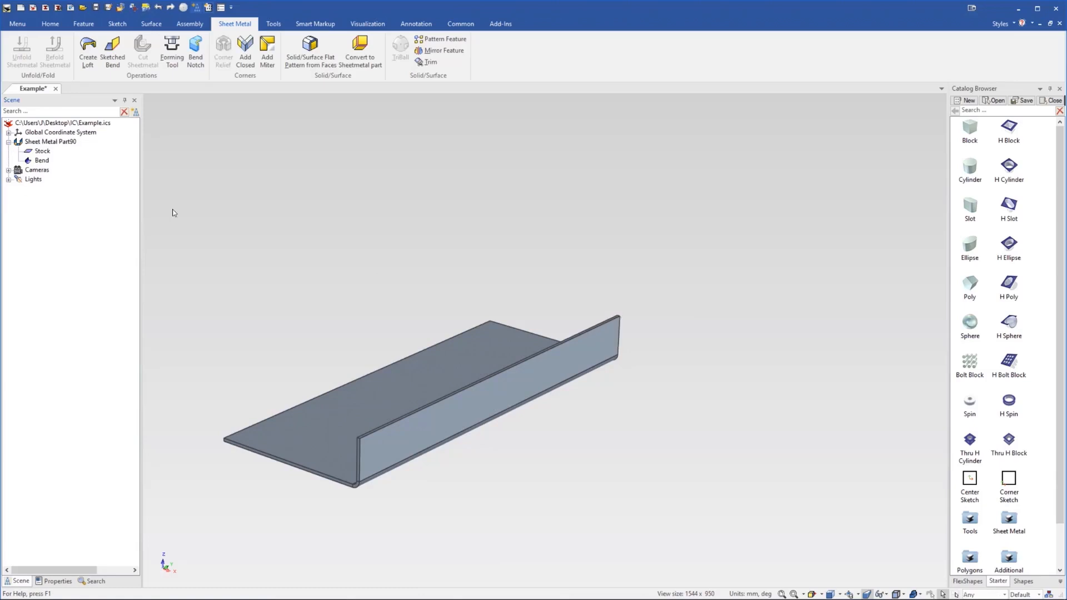
# Bring the sheet's near end into close view and open the Sheet Metal catalog
pyautogui.moveTo(372, 407); pyautogui.dragTo(425, 406, button='middle')
pyautogui.scroll(1, 453, 391)
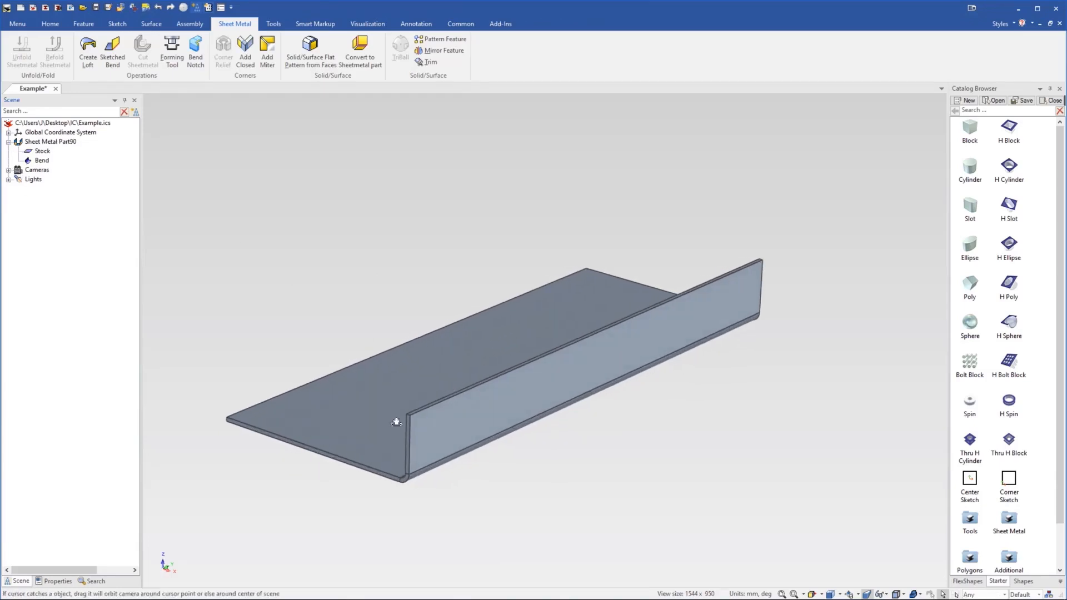
pyautogui.scroll(-2, 426, 405)
pyautogui.scroll(4, 430, 395)
pyautogui.moveTo(472, 373); pyautogui.dragTo(469, 370, button='middle')
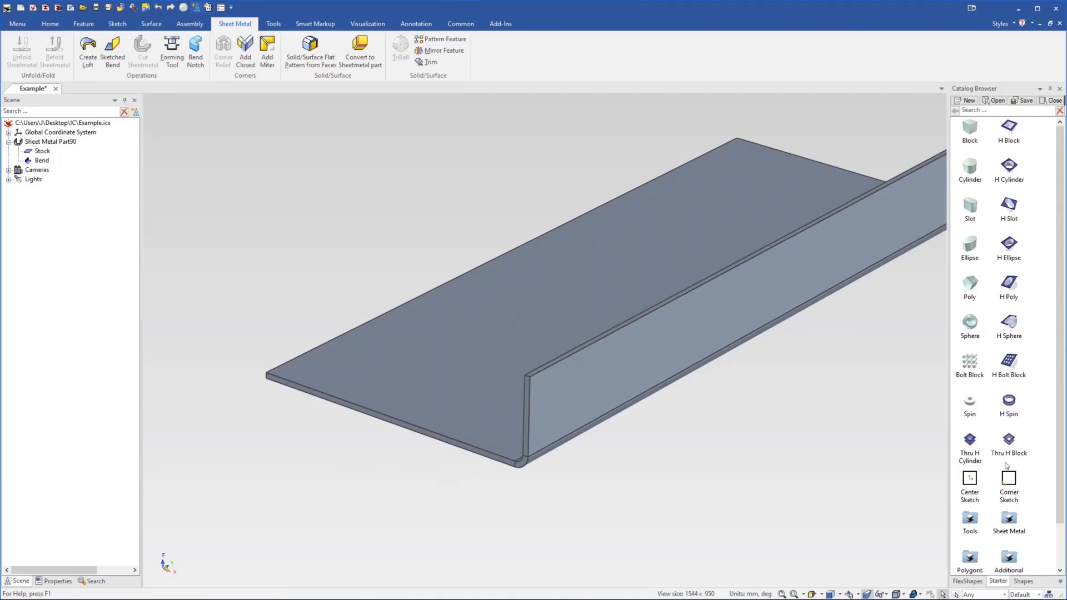
pyautogui.doubleClick(1016, 523)
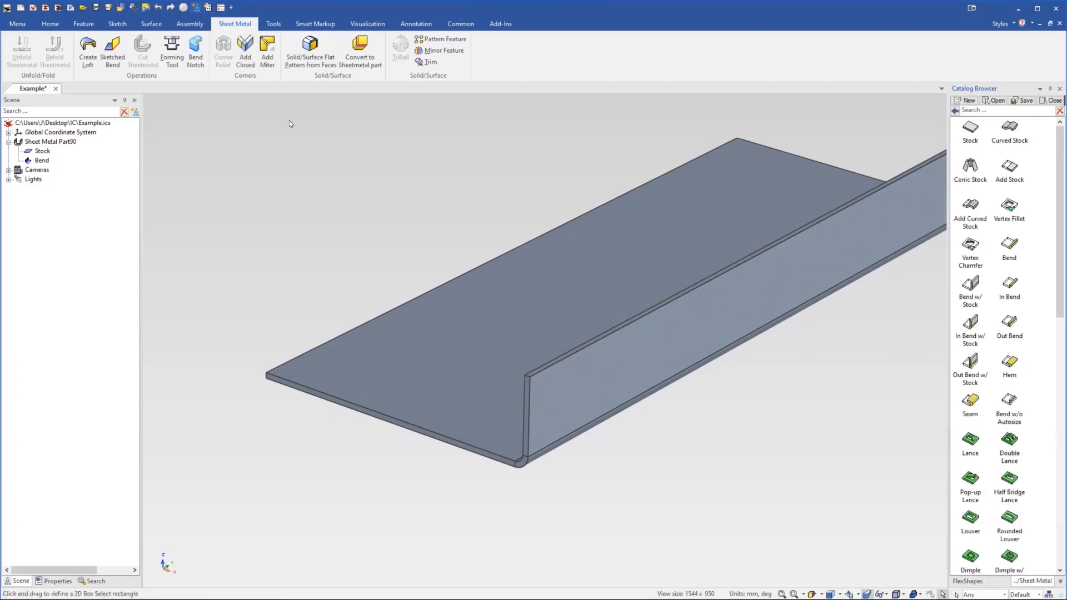
# Set up a miter flange using the standing bend as bend shape and the sheet's three remaining upper edges as straight edges
pyautogui.scroll(-4, 551, 318)
pyautogui.scroll(2, 552, 318)
pyautogui.scroll(3, 559, 359)
pyautogui.moveTo(596, 366); pyautogui.dragTo(592, 354, button='middle')
pyautogui.scroll(-3, 468, 308)
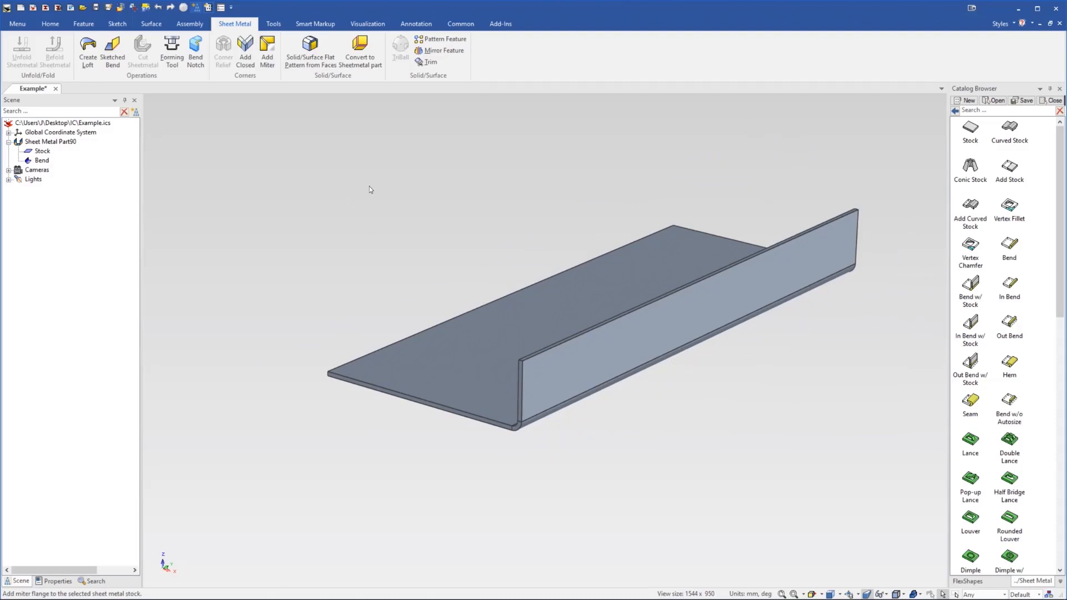
pyautogui.click(267, 56)
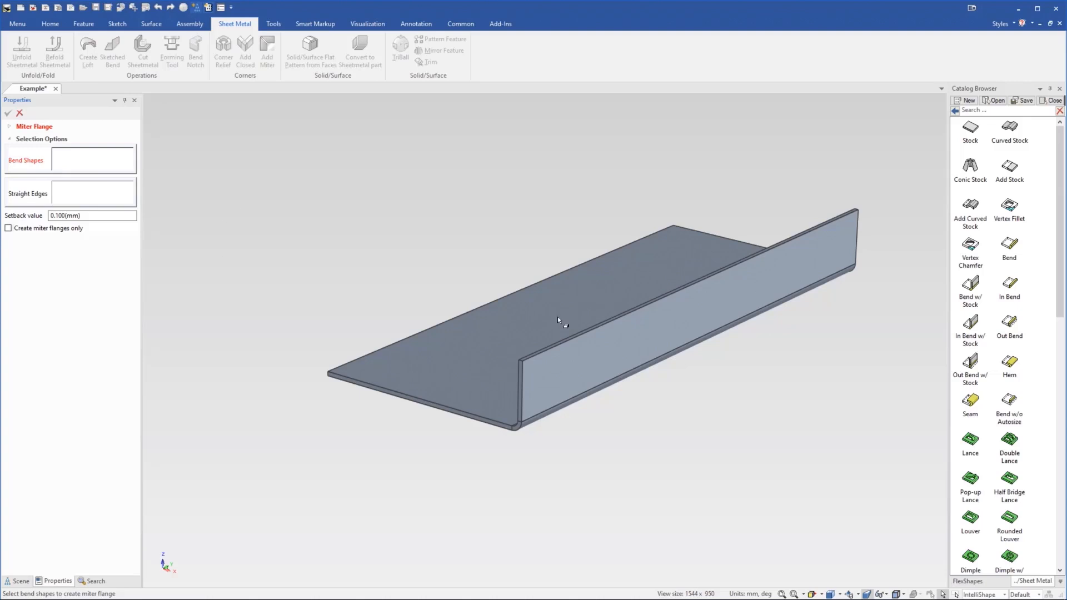
pyautogui.click(556, 347)
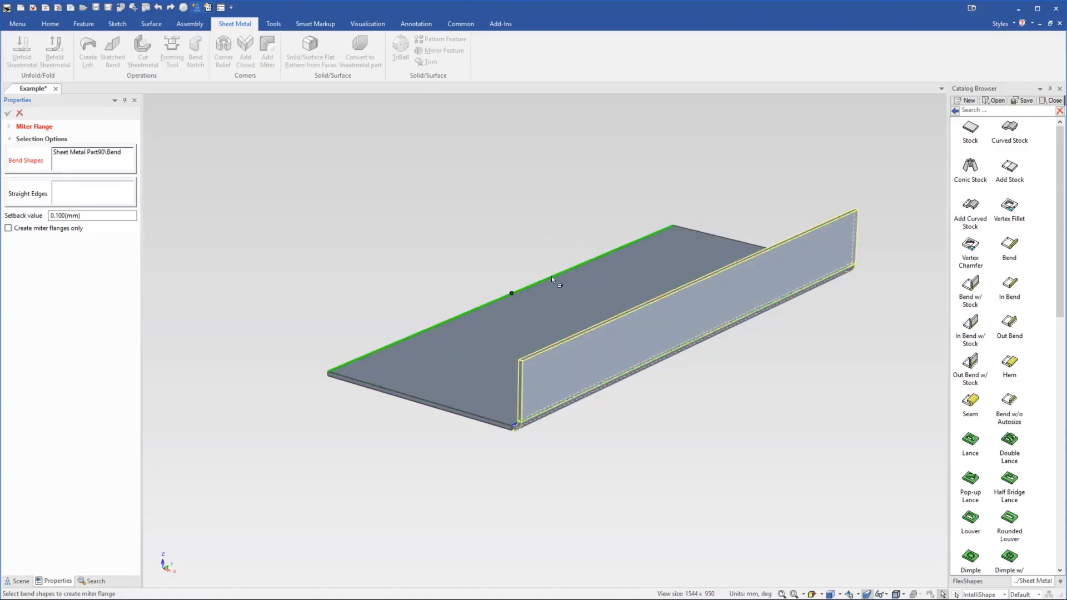
pyautogui.click(94, 198)
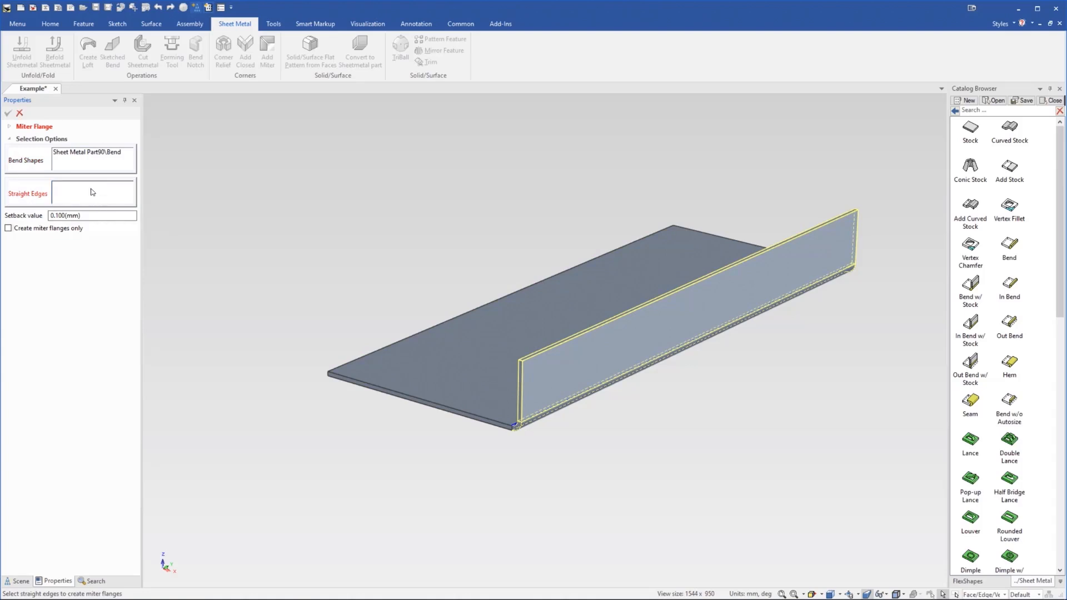
pyautogui.click(500, 351)
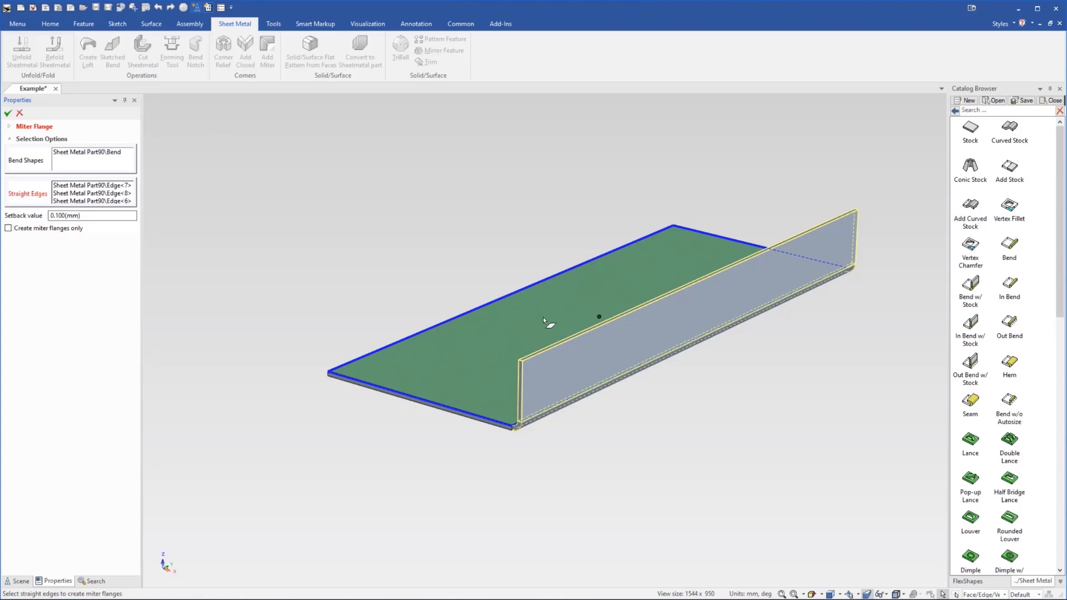
pyautogui.click(727, 240)
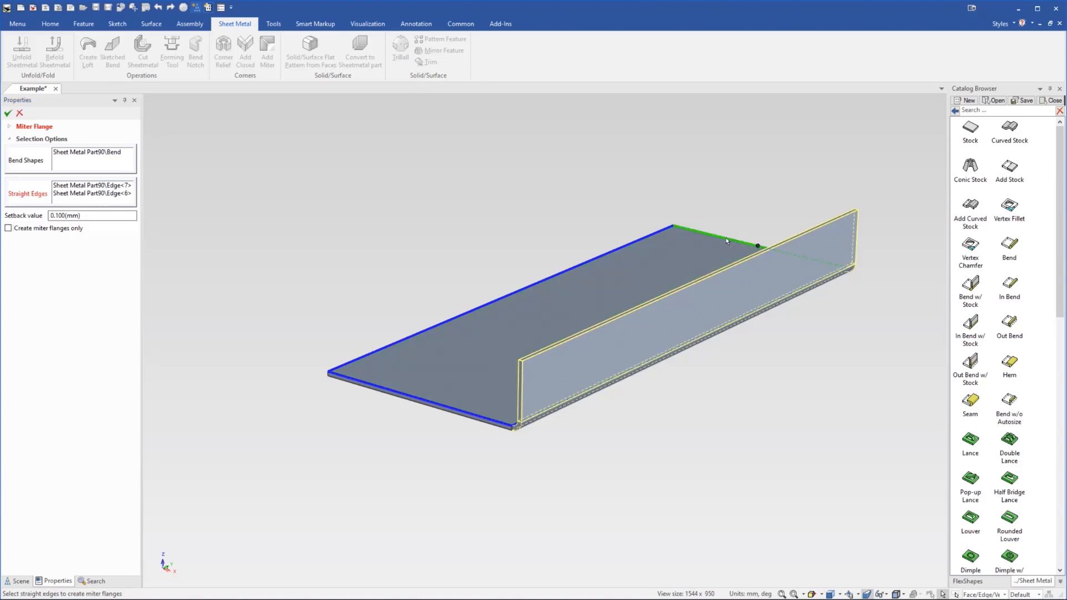
pyautogui.click(735, 239)
# Try to add the near end's lower edge to the miter flange's straight edges
pyautogui.scroll(2, 469, 400)
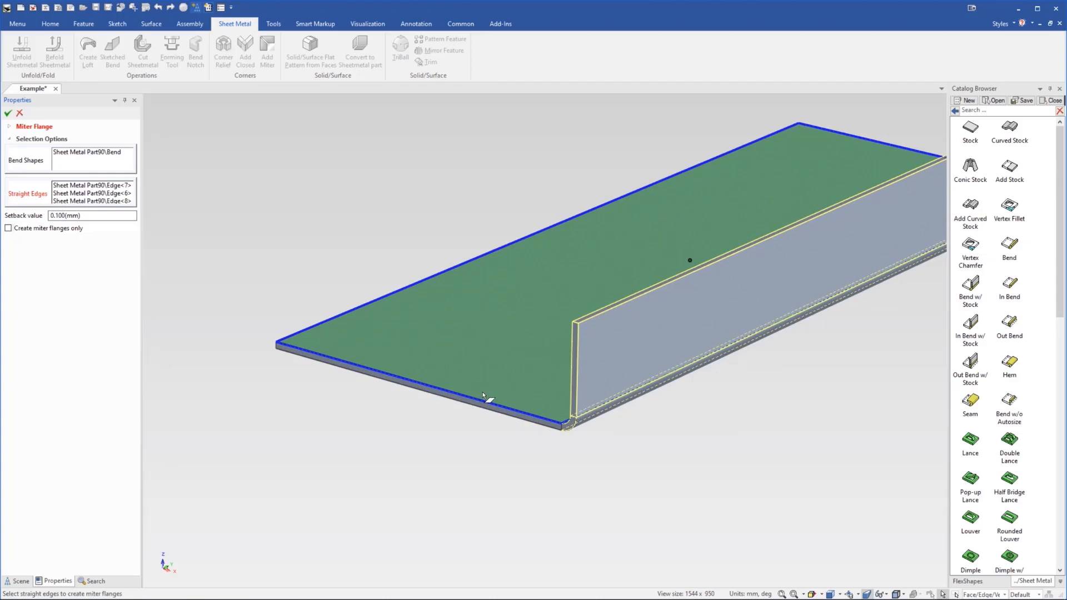
pyautogui.scroll(2, 483, 392)
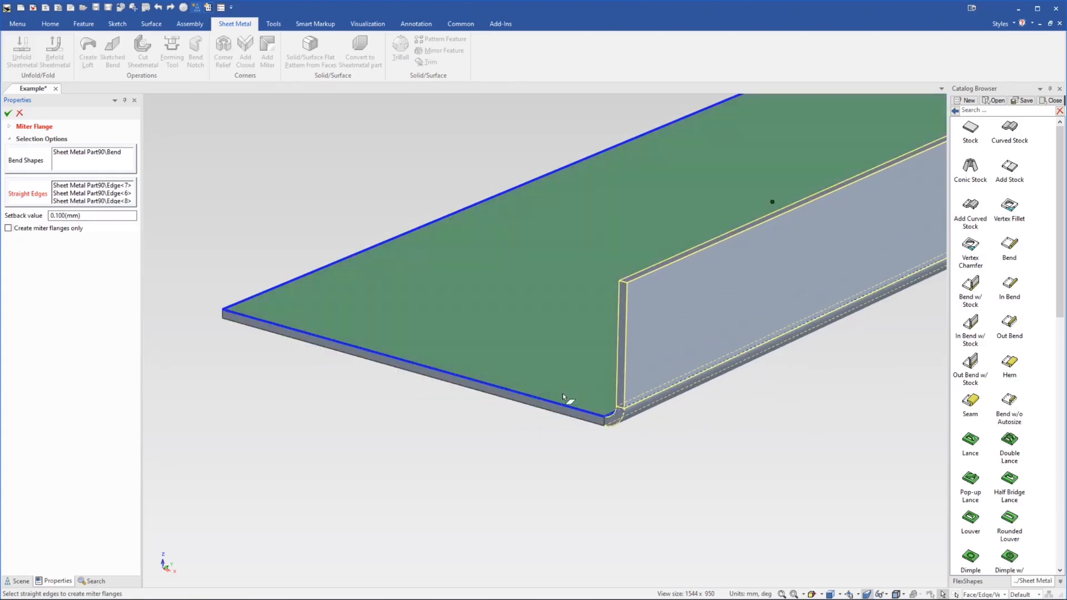
pyautogui.scroll(3, 598, 414)
pyautogui.moveTo(582, 393); pyautogui.dragTo(537, 395, button='middle')
pyautogui.click(537, 387)
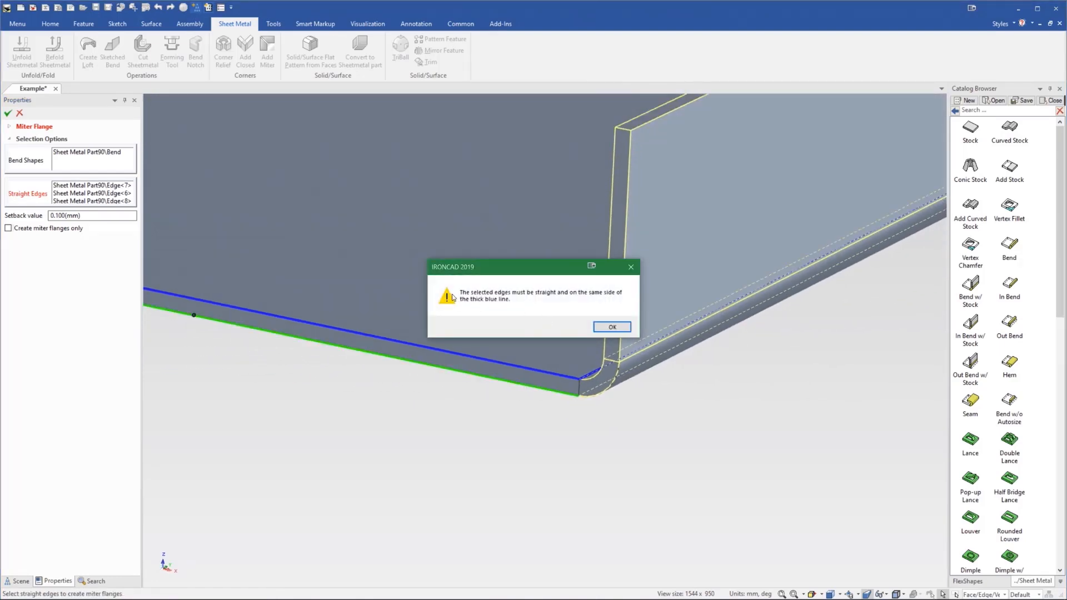
pyautogui.click(613, 327)
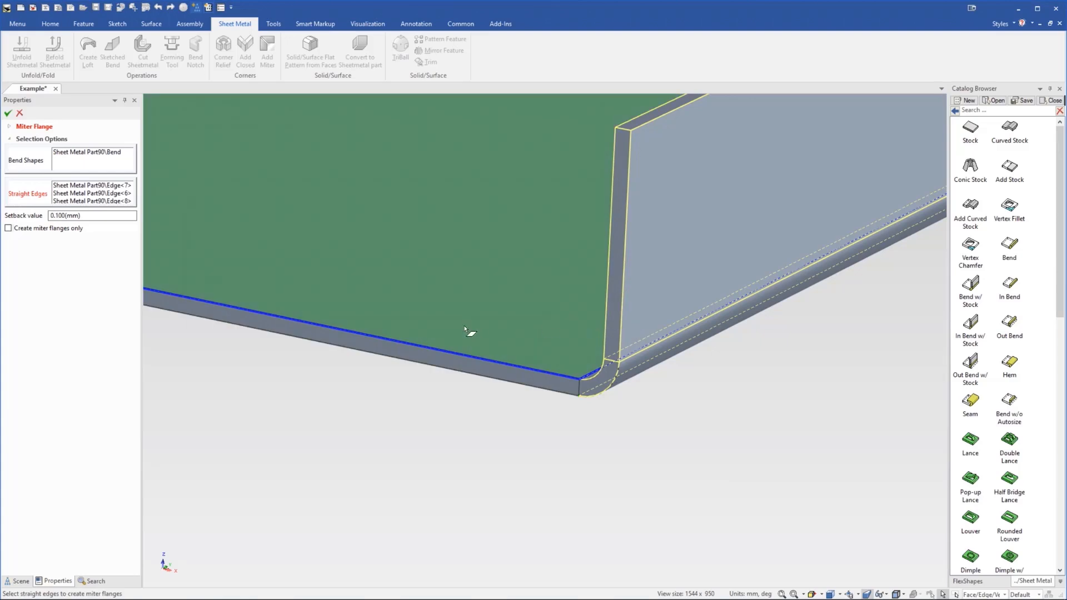
pyautogui.scroll(-5, 453, 334)
pyautogui.scroll(-1, 561, 297)
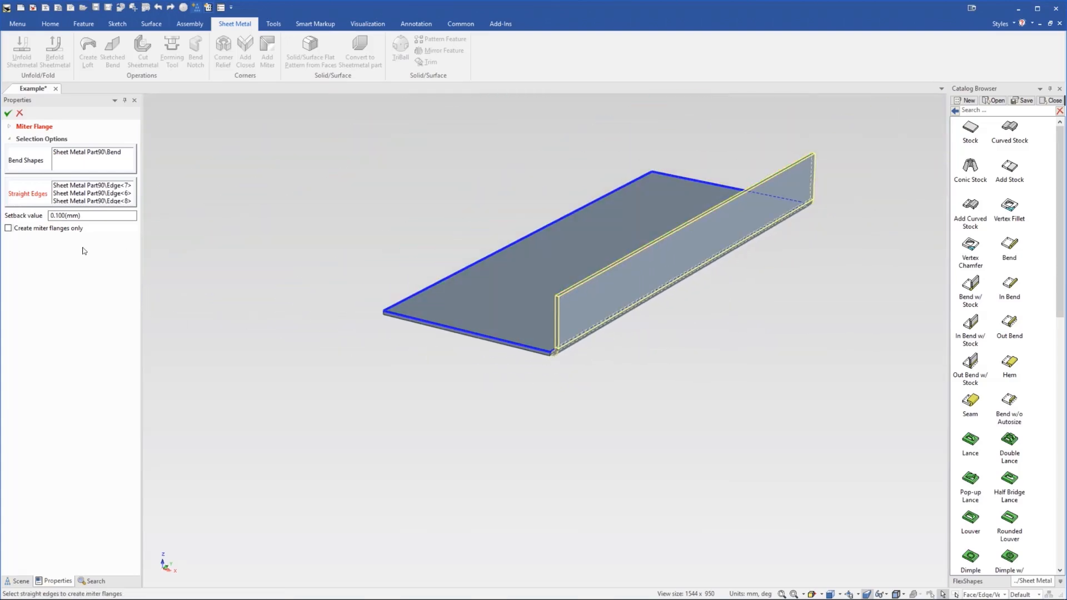
# Generate the miter flange so that mitered walls enclose all four sides of the sheet
pyautogui.click(8, 114)
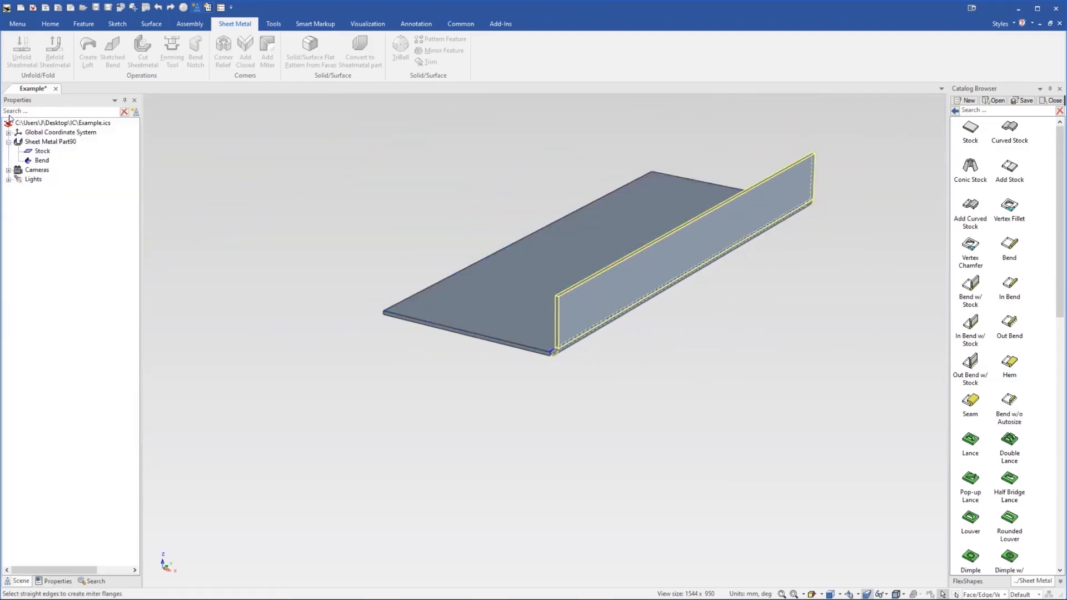
pyautogui.moveTo(586, 278); pyautogui.dragTo(594, 317, button='middle')
pyautogui.scroll(-1, 639, 283)
pyautogui.scroll(2, 616, 271)
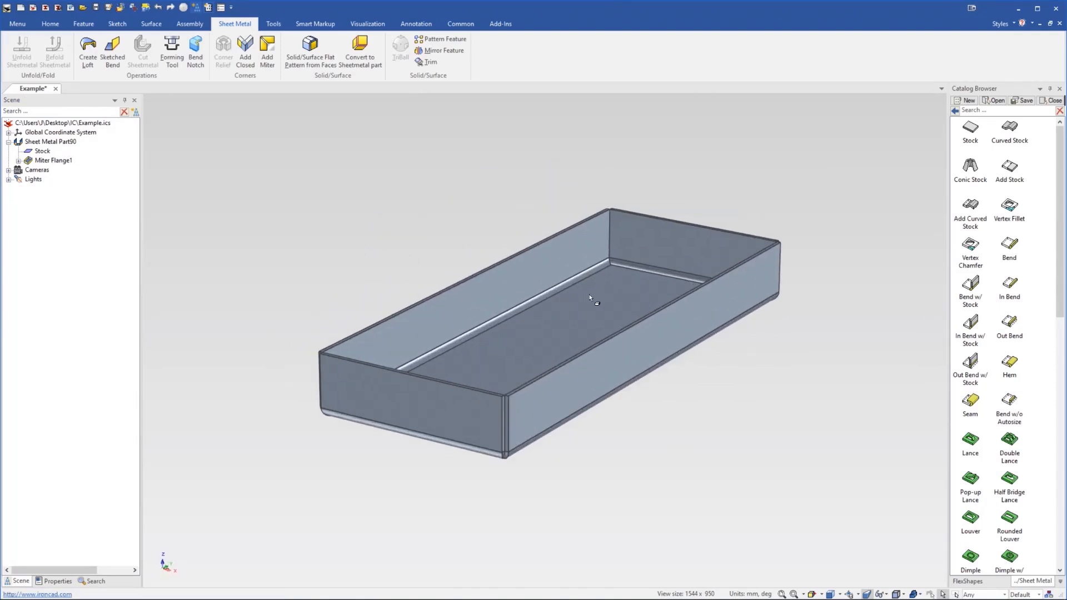
# Unfold the mitered box, examine its flat pattern with the bend lines, and fold it back
pyautogui.rightClick(591, 298)
pyautogui.click(617, 231)
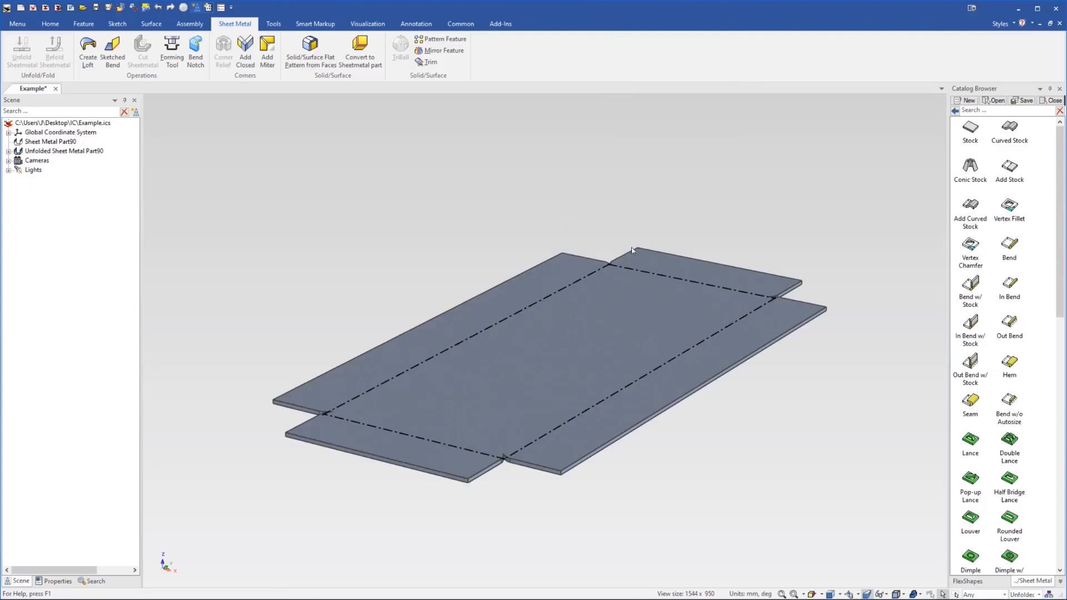
pyautogui.moveTo(602, 311); pyautogui.dragTo(549, 348, button='middle')
pyautogui.moveTo(545, 390); pyautogui.dragTo(543, 387, button='middle')
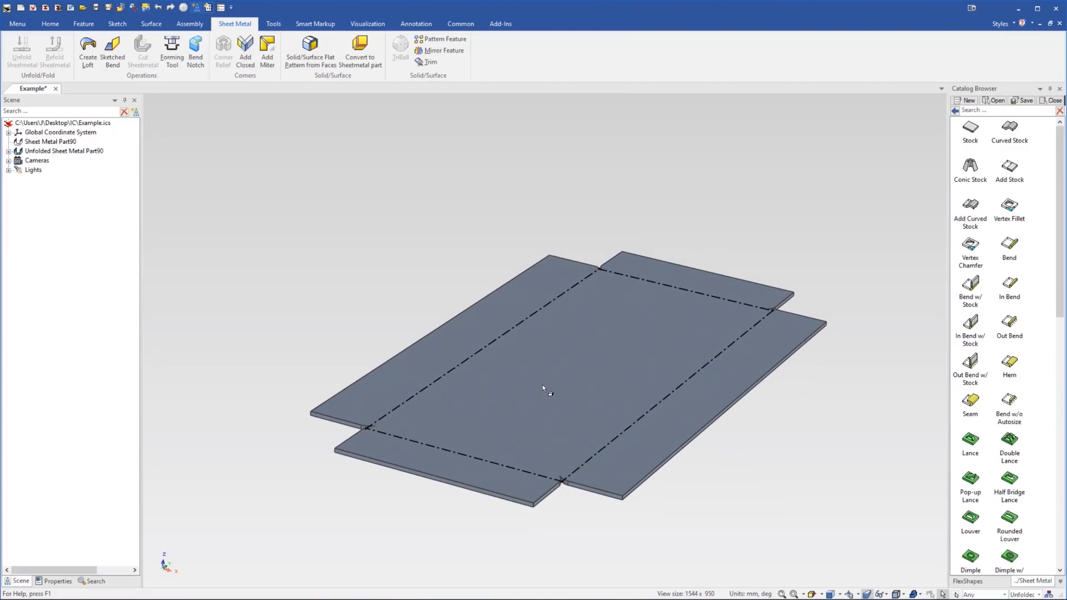
pyautogui.moveTo(576, 391); pyautogui.dragTo(576, 380, button='middle')
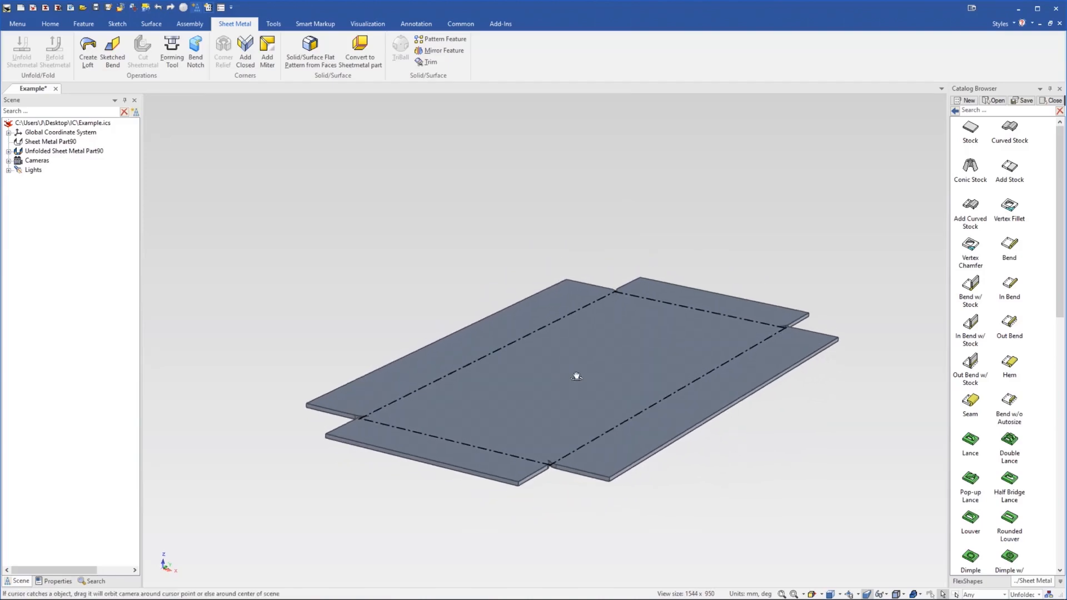
pyautogui.scroll(-2, 508, 348)
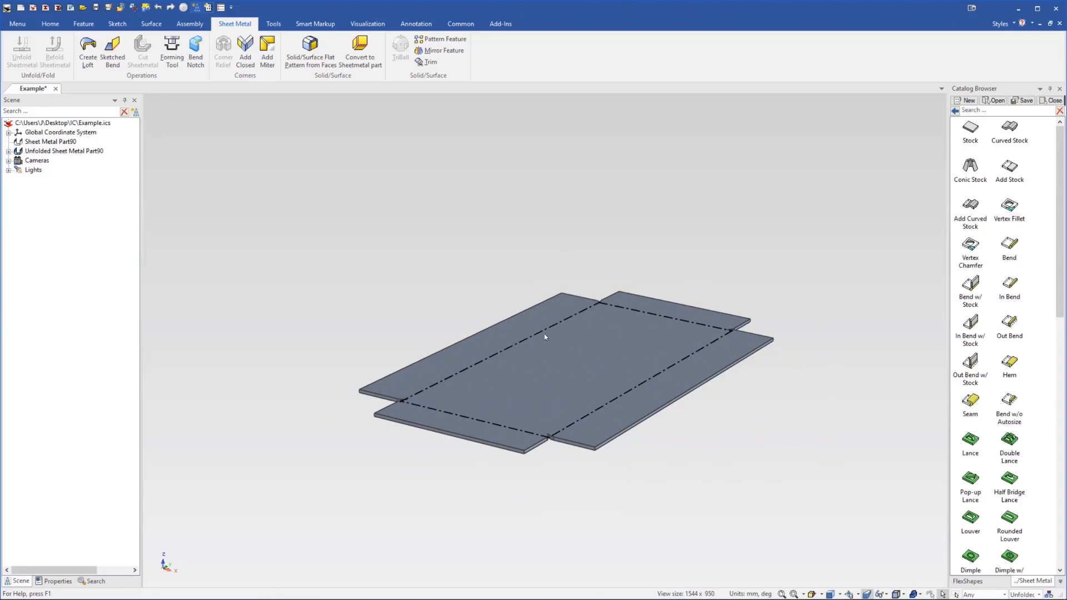
pyautogui.moveTo(544, 338); pyautogui.dragTo(553, 346, button='middle')
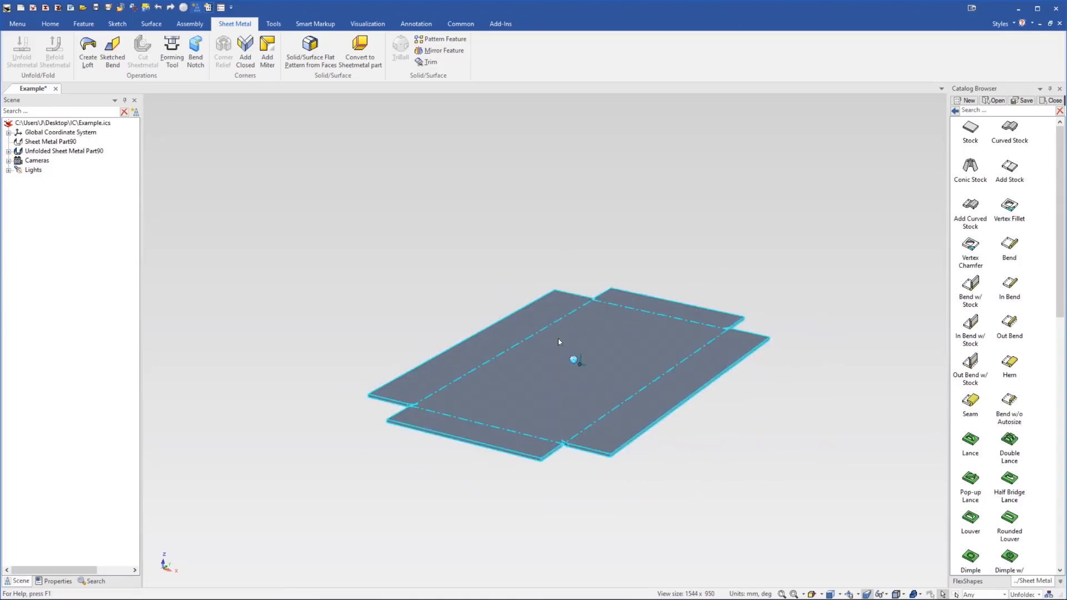
pyautogui.rightClick(558, 338)
pyautogui.click(596, 239)
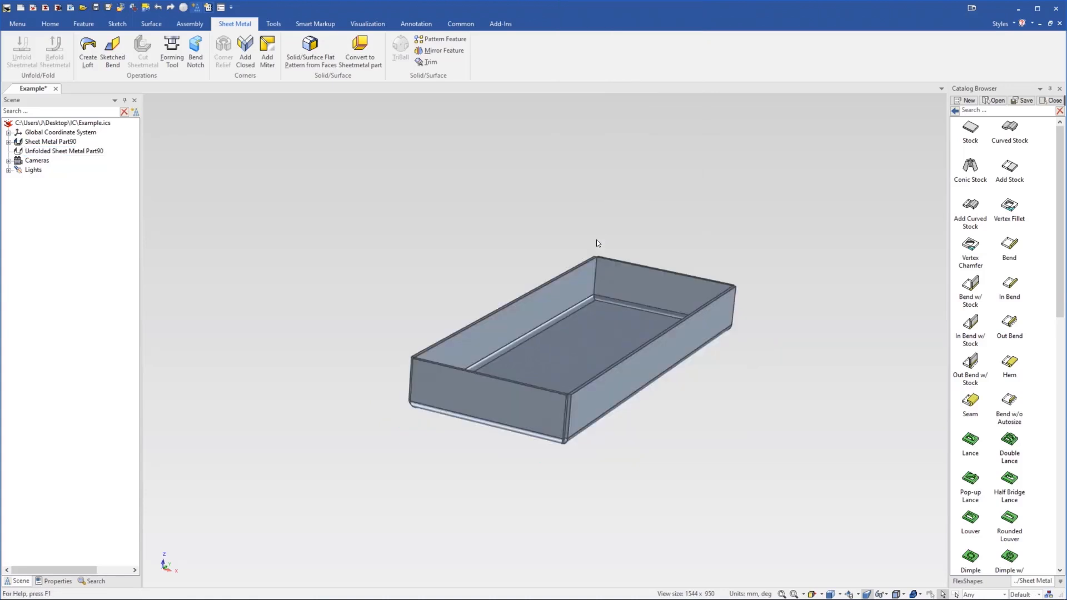
# Delete the miter flange from the part, keeping the original standing bend
pyautogui.scroll(4, 548, 345)
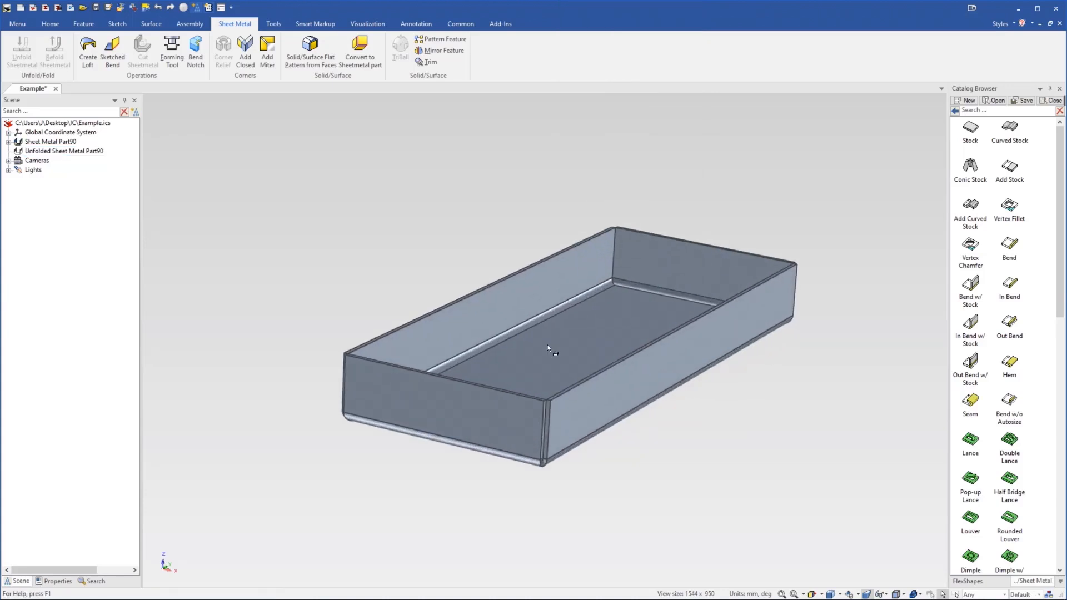
pyautogui.moveTo(559, 350); pyautogui.dragTo(549, 355, button='middle')
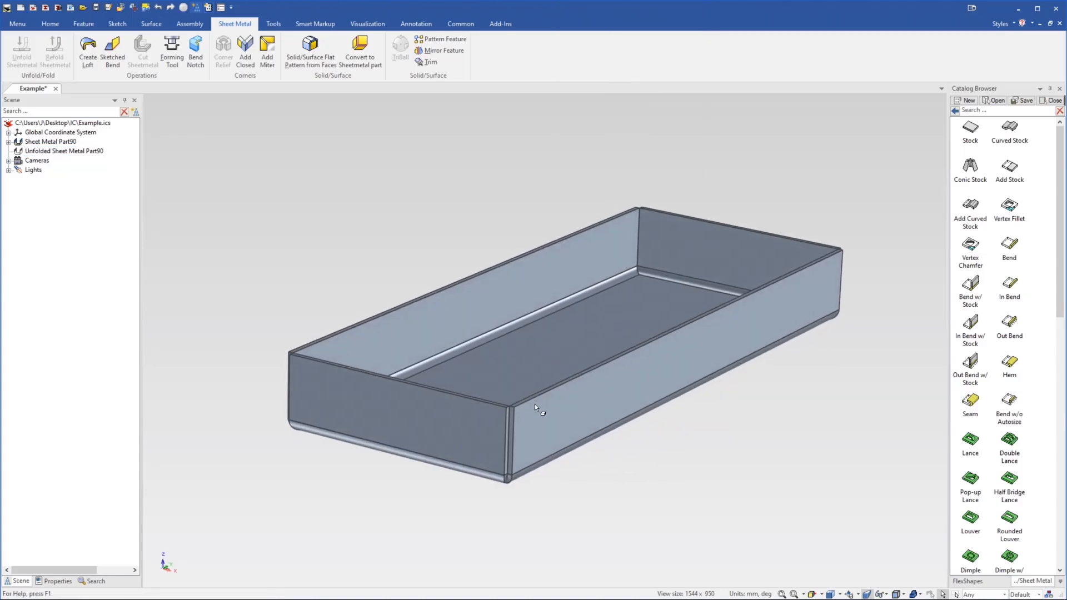
pyautogui.click(479, 421)
pyautogui.click(469, 421)
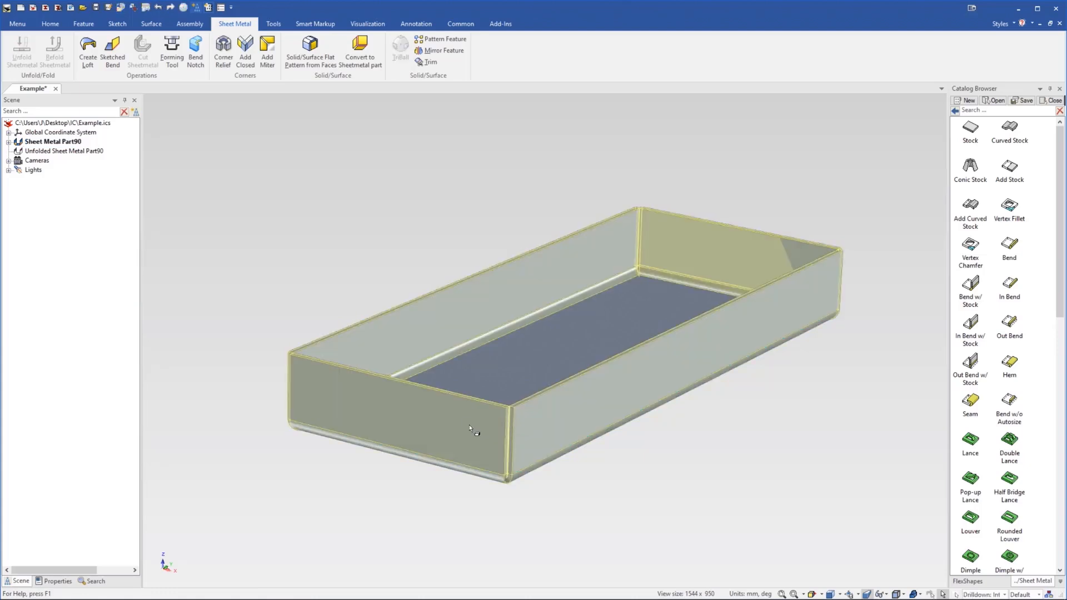
pyautogui.press('Delete')
pyautogui.moveTo(551, 379); pyautogui.dragTo(543, 379, button='middle')
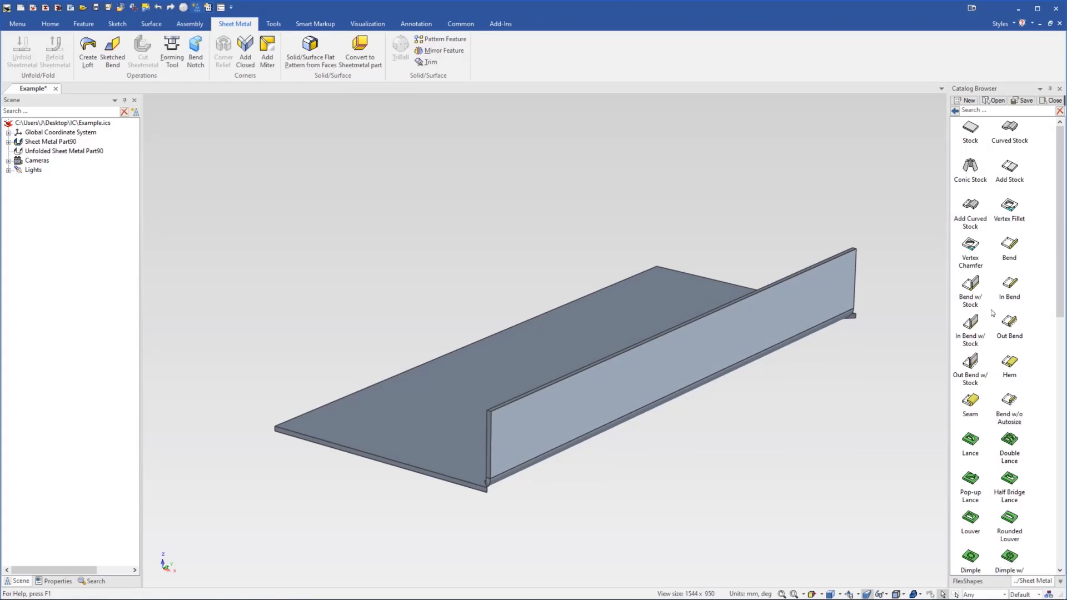
# Add an Out Bend from the Sheet Metal catalog to the standing flange's upper edge, returning over the sheet
pyautogui.moveTo(1015, 320); pyautogui.dragTo(614, 308)
pyautogui.moveTo(618, 398); pyautogui.dragTo(643, 395, button='middle')
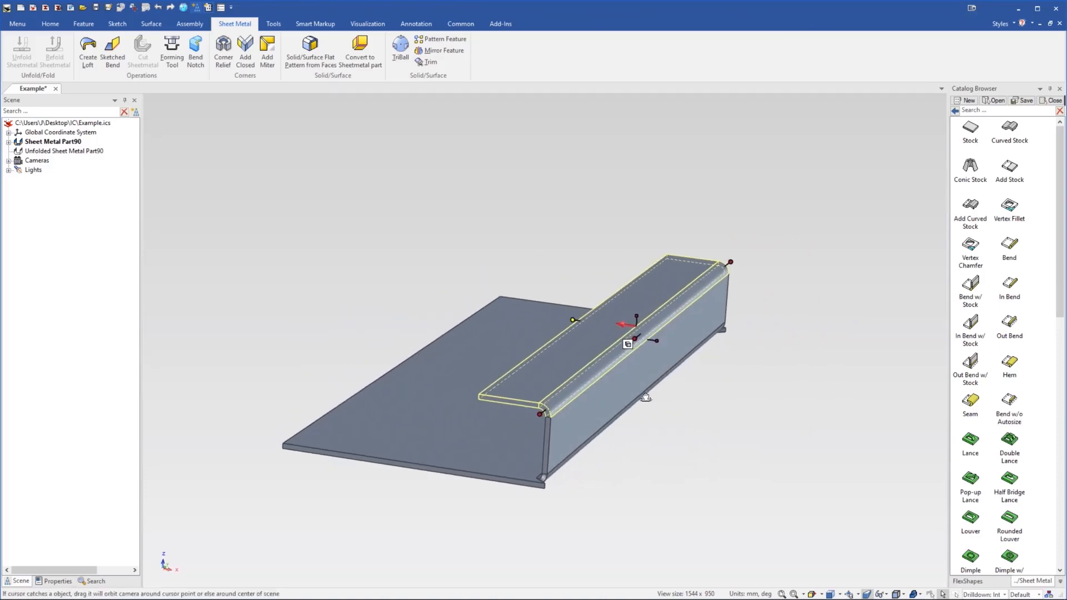
pyautogui.press('Escape')
# Create a miter flange from both the standing bend and its upper return bend along the base sheet's three remaining edges
pyautogui.click(268, 46)
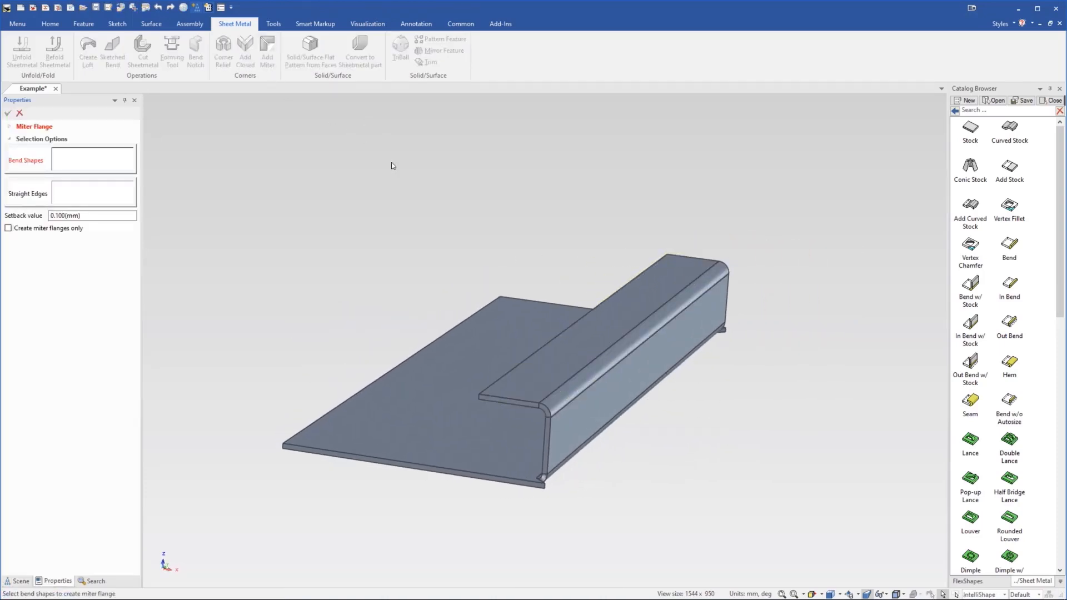
pyautogui.click(569, 422)
pyautogui.click(554, 374)
pyautogui.click(79, 194)
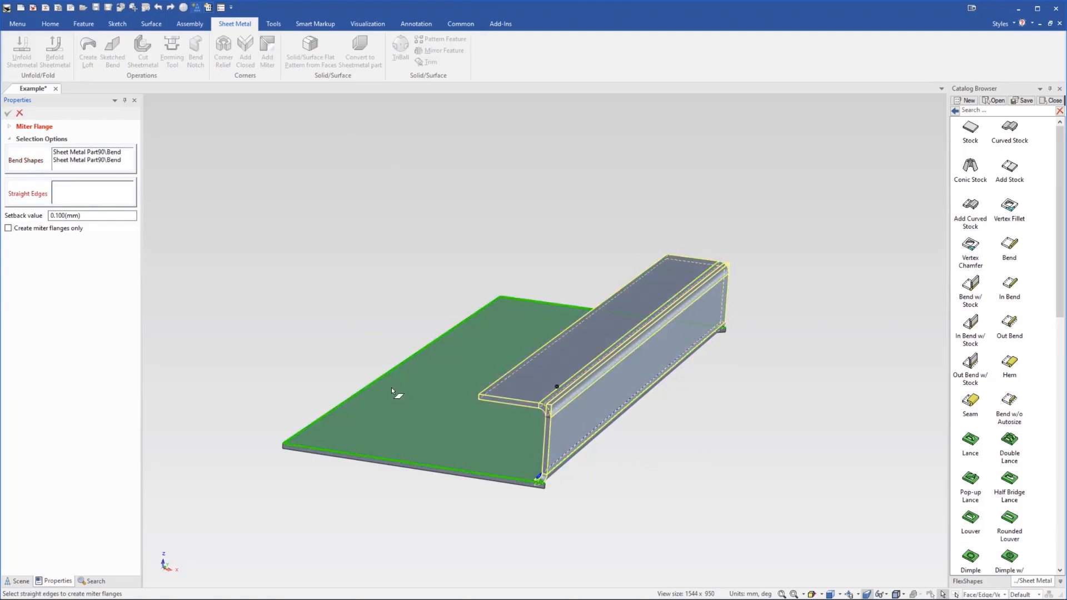
pyautogui.click(429, 412)
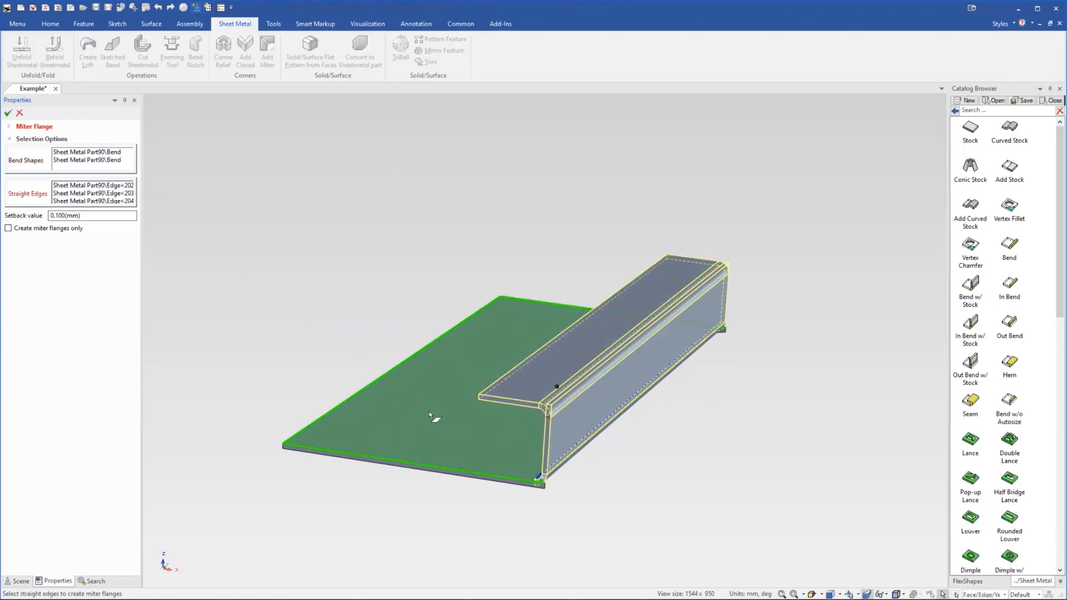
pyautogui.click(8, 113)
pyautogui.moveTo(677, 368); pyautogui.dragTo(517, 385, button='middle')
pyautogui.moveTo(612, 330); pyautogui.dragTo(587, 376, button='middle')
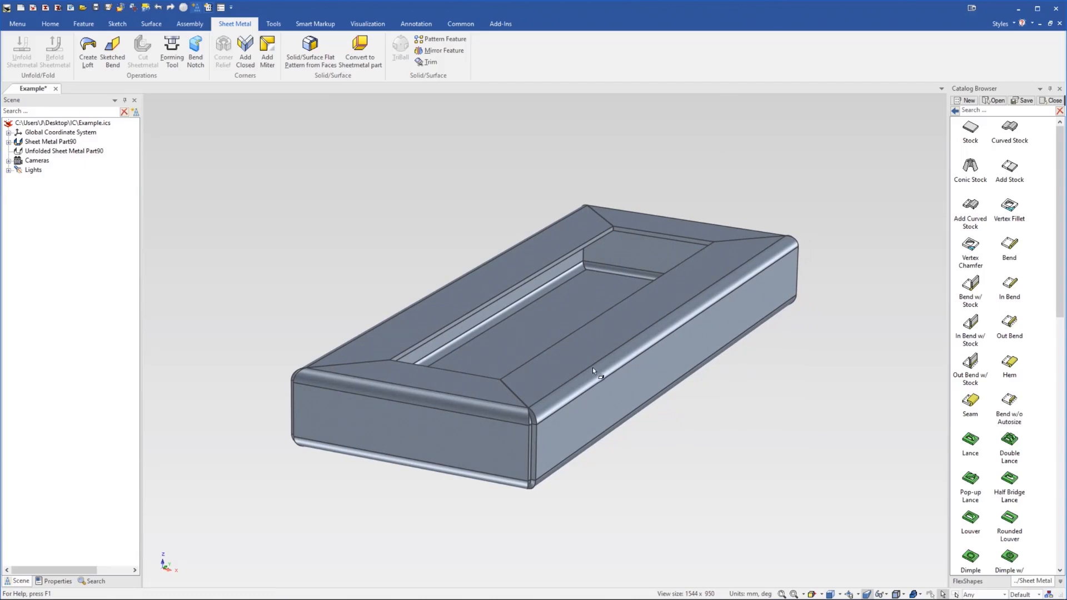
# Increase the height of the long standing bend by about 17 mm so the mitered walls follow
pyautogui.moveTo(602, 362); pyautogui.dragTo(615, 364, button='middle')
pyautogui.click(615, 360)
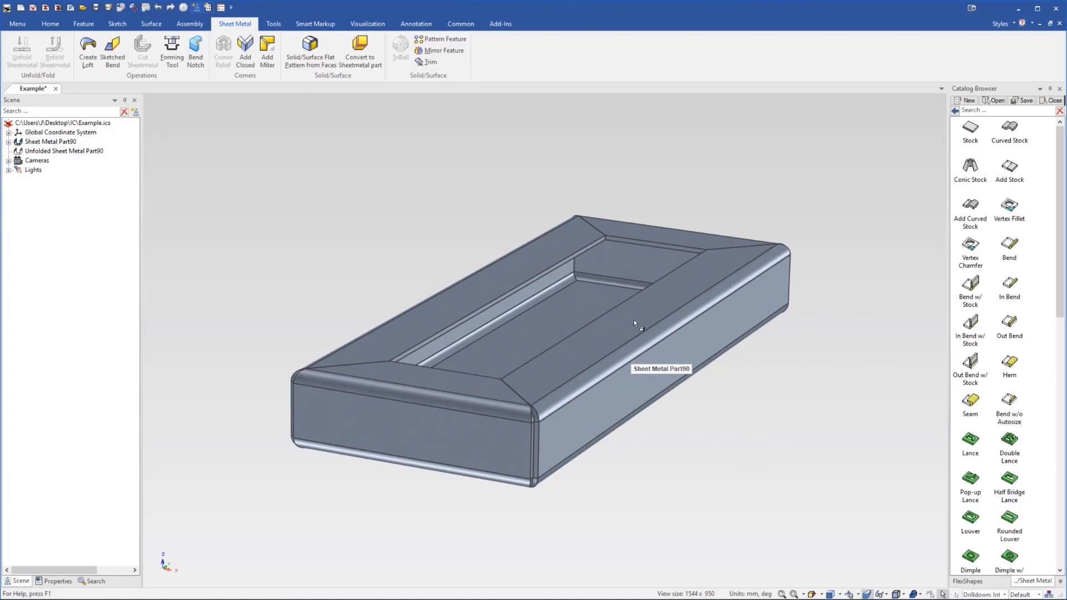
pyautogui.click(635, 351)
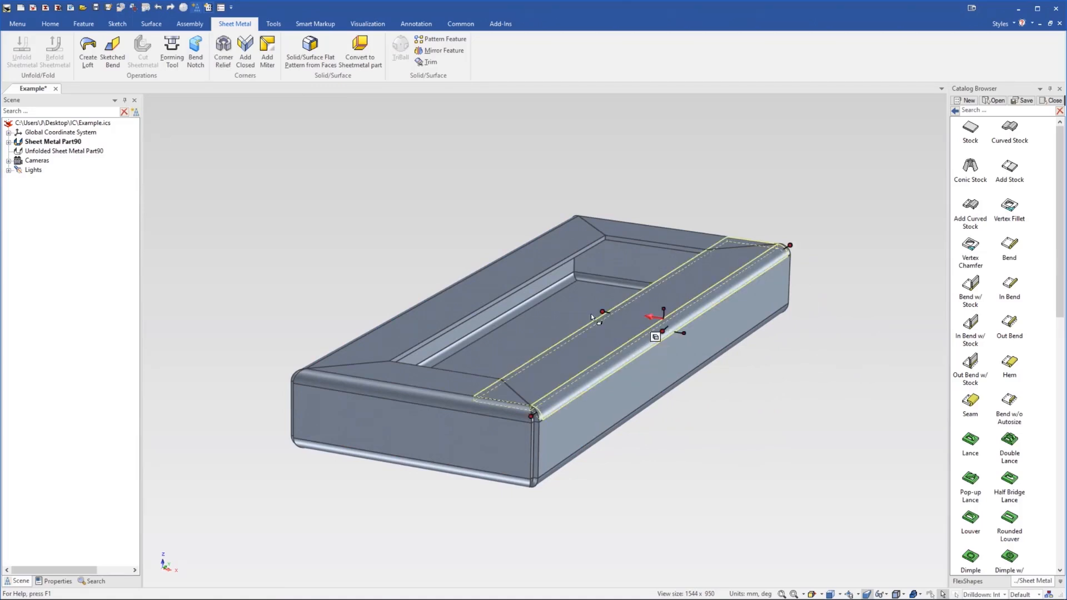
pyautogui.scroll(1, 629, 361)
pyautogui.click(634, 367)
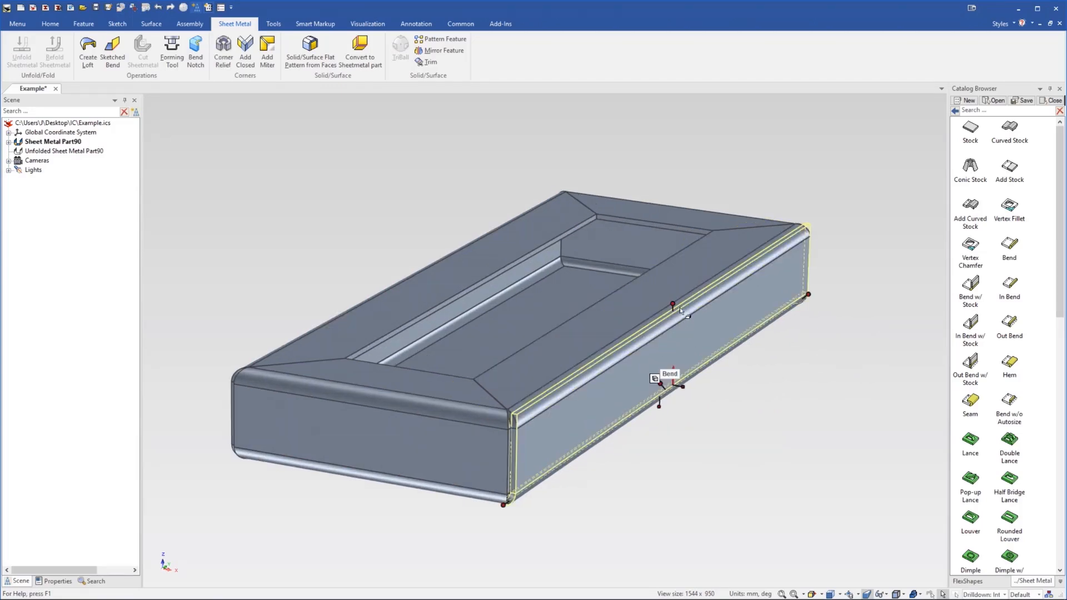
pyautogui.moveTo(673, 305); pyautogui.dragTo(674, 243)
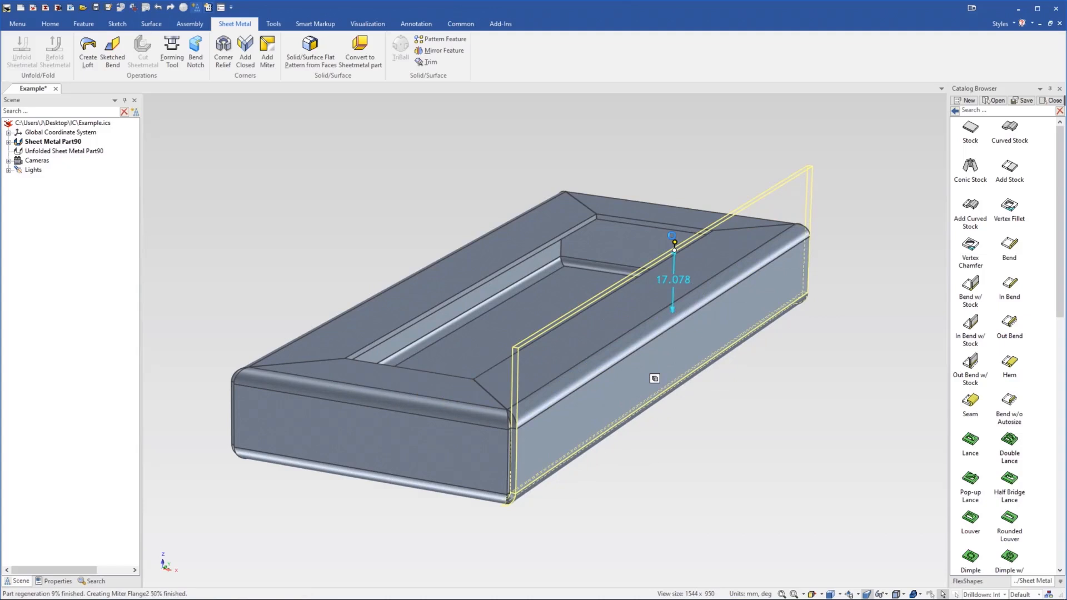
# Open the angle of the top return bend so the mitered top flanges slope upward
pyautogui.click(667, 260)
pyautogui.moveTo(666, 235); pyautogui.dragTo(698, 261)
pyautogui.click(823, 407)
pyautogui.moveTo(513, 380); pyautogui.dragTo(537, 367, button='middle')
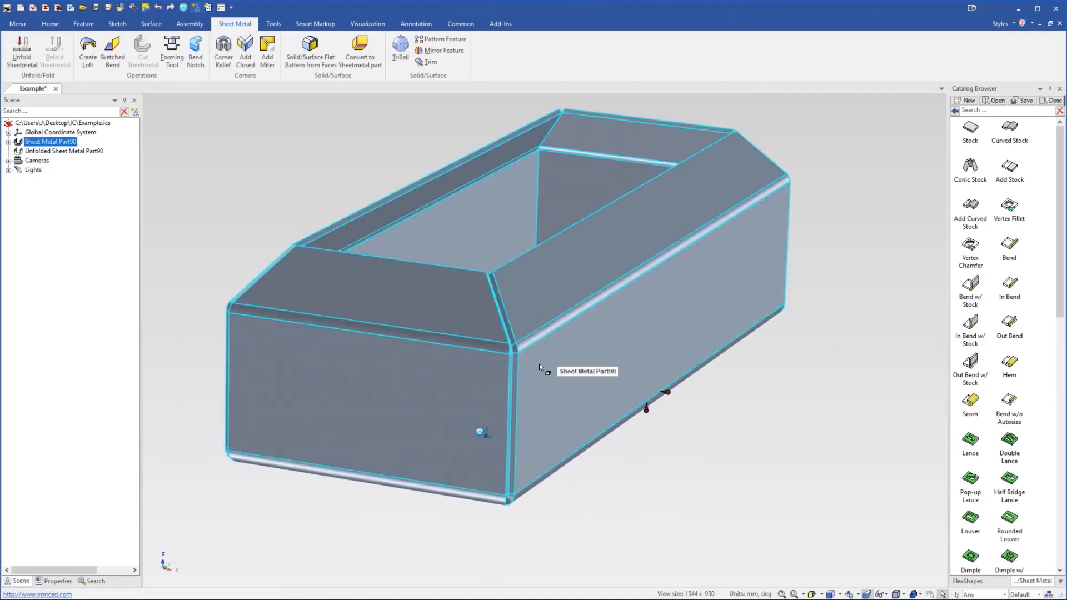
# Delete the long standing bend and its sloped top return bend, along with their mitered flanges, leaving only the base sheet
pyautogui.click(539, 364)
pyautogui.press('Delete')
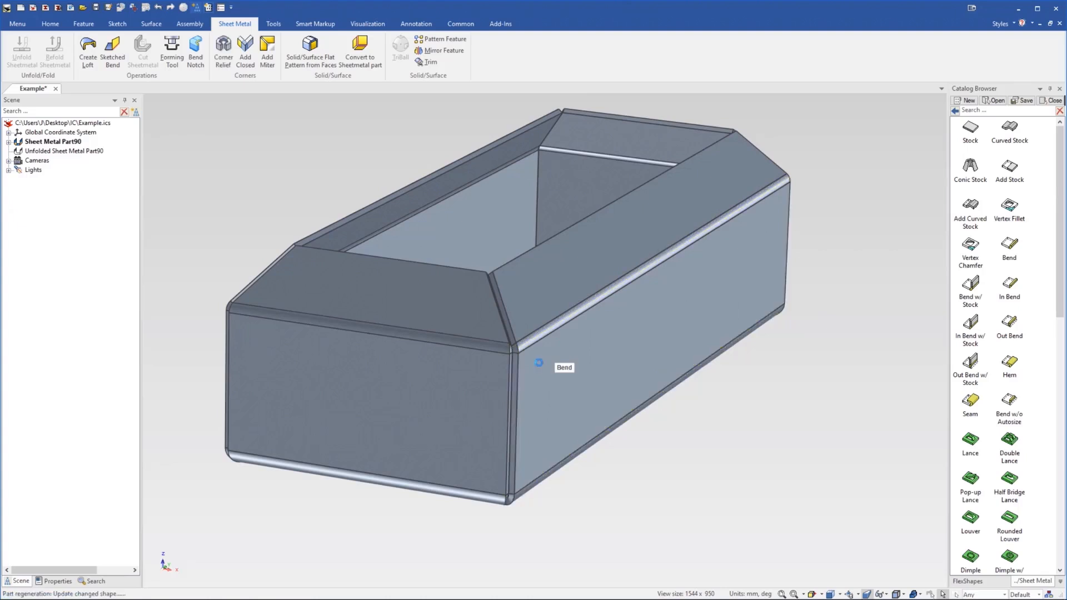
pyautogui.click(526, 316)
pyautogui.click(526, 315)
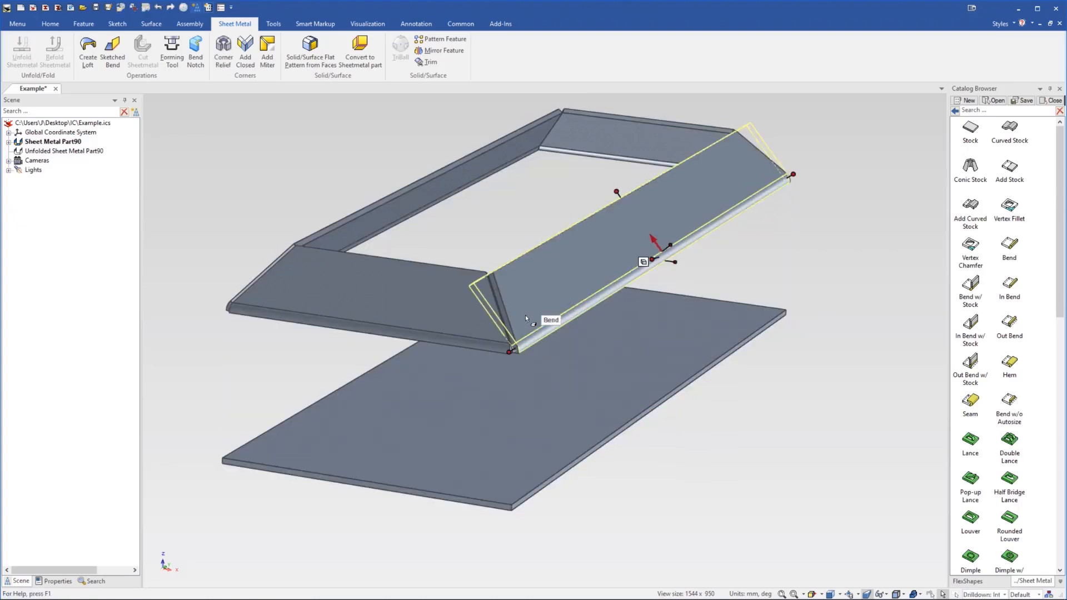
pyautogui.press('Delete')
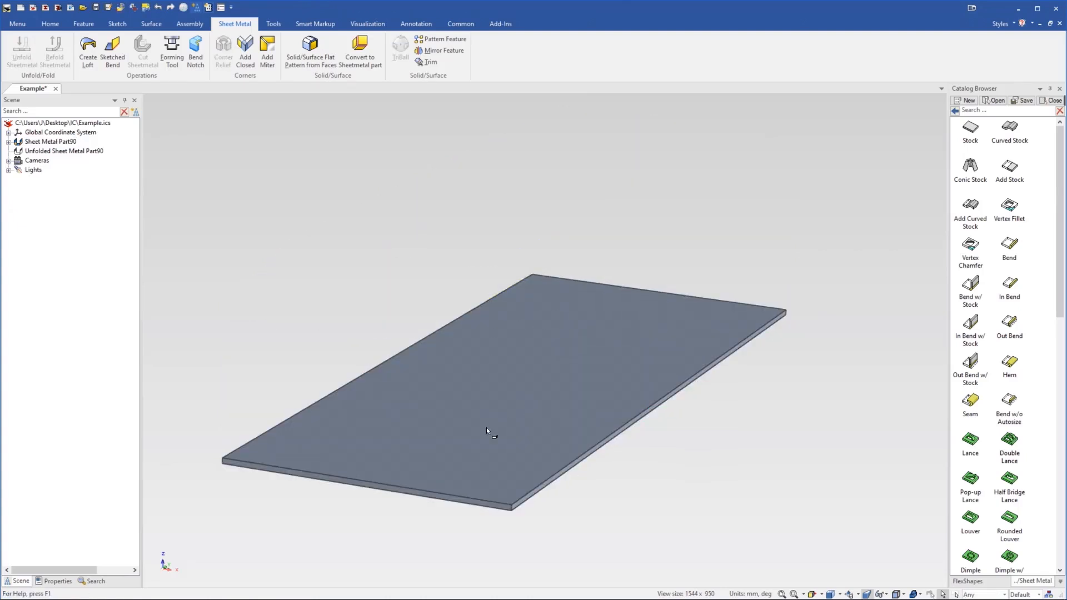
# Add a Bend from the Sheet Metal catalog to the base sheet's long edge, folding upward
pyautogui.moveTo(523, 439); pyautogui.dragTo(532, 391, button='middle')
pyautogui.scroll(1, 534, 400)
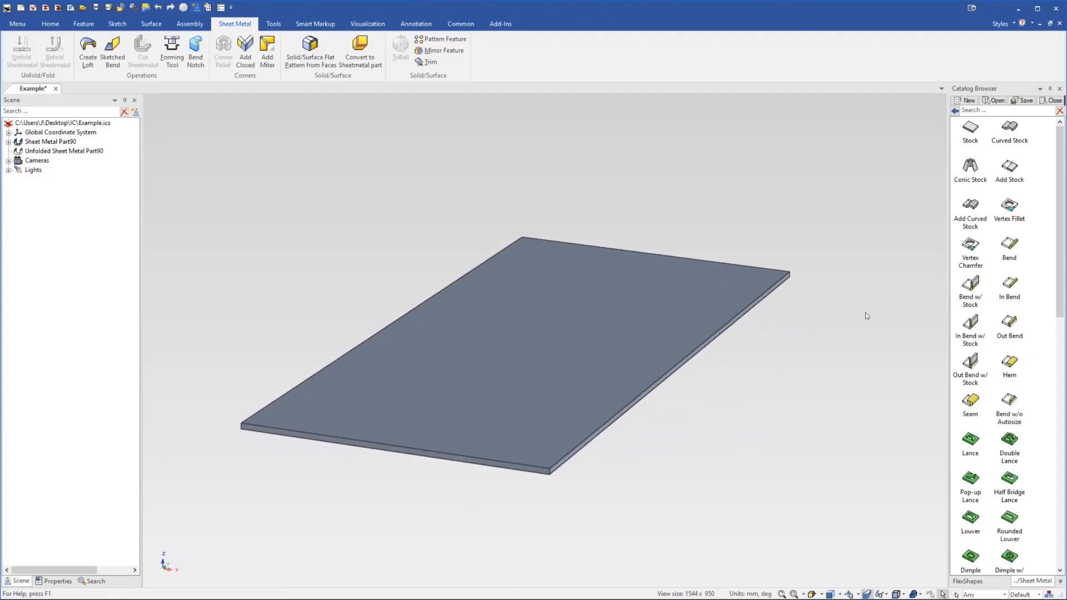
pyautogui.moveTo(1013, 245); pyautogui.dragTo(697, 348)
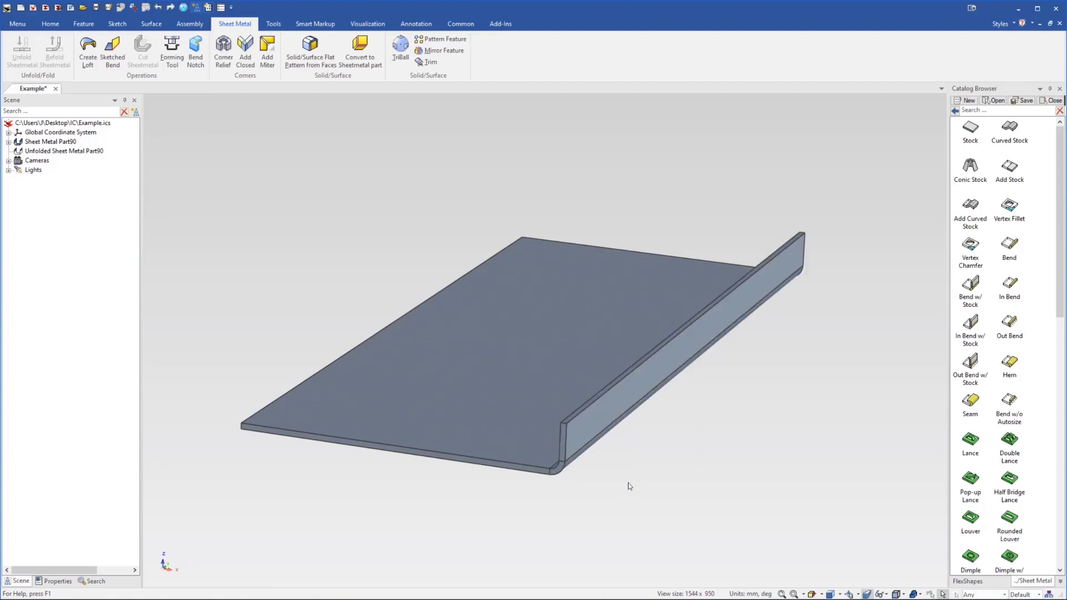
# Stretch the new bend's flange upward to a stock length of about 28.7 mm
pyautogui.scroll(5, 598, 399)
pyautogui.click(629, 380)
pyautogui.moveTo(631, 381)
pyautogui.mouseDown(button='middle')
pyautogui.moveTo(620, 383)
pyautogui.moveTo(631, 362)
pyautogui.mouseUp(button='middle')
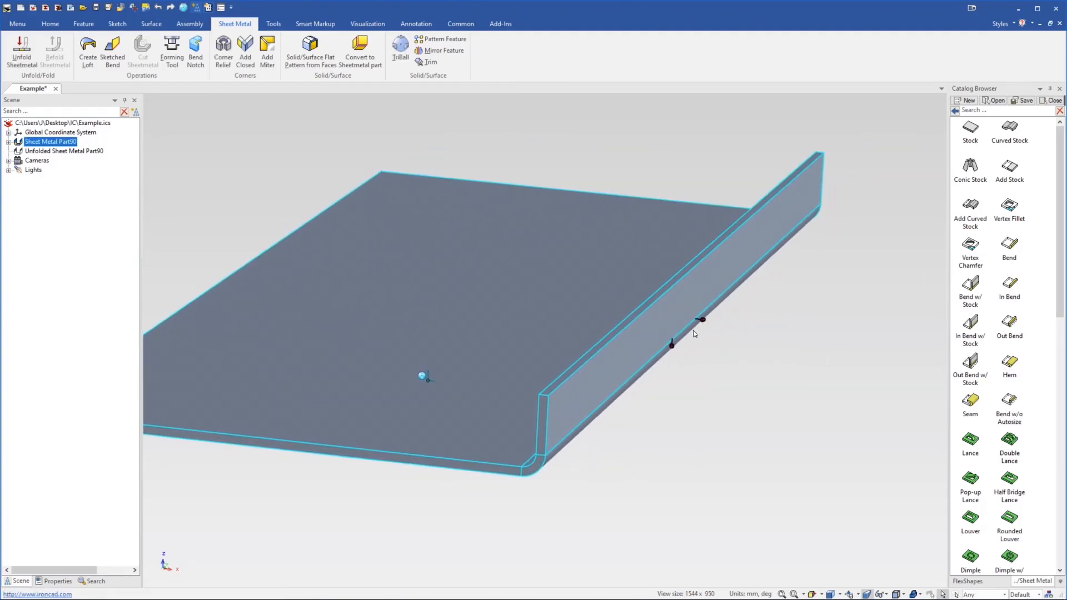
pyautogui.click(678, 315)
pyautogui.moveTo(674, 328); pyautogui.dragTo(663, 328, button='middle')
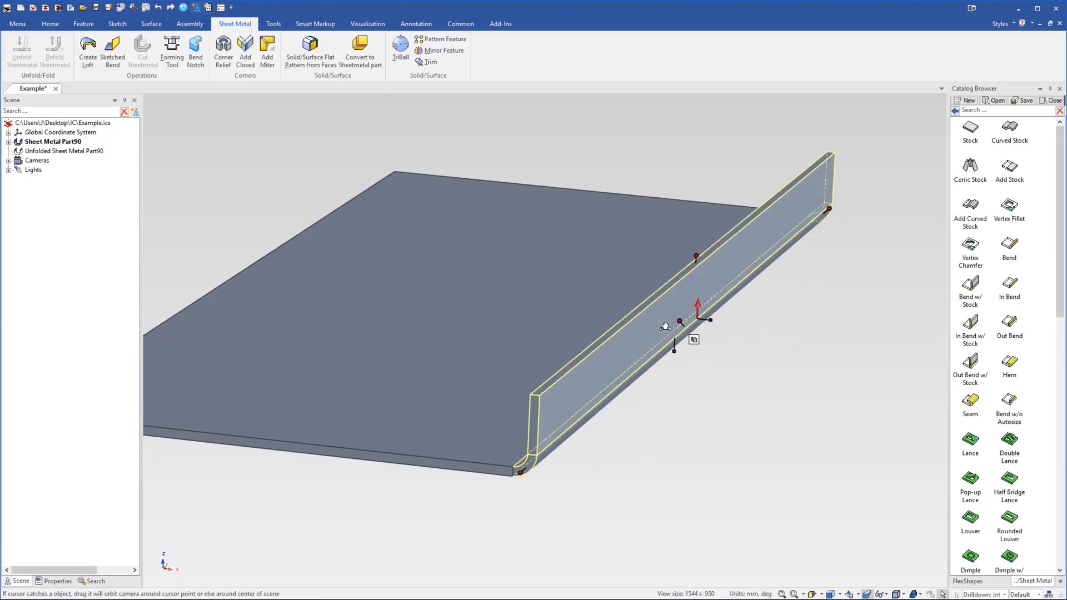
pyautogui.moveTo(701, 253); pyautogui.dragTo(688, 159)
pyautogui.moveTo(690, 207); pyautogui.dragTo(679, 210, button='middle')
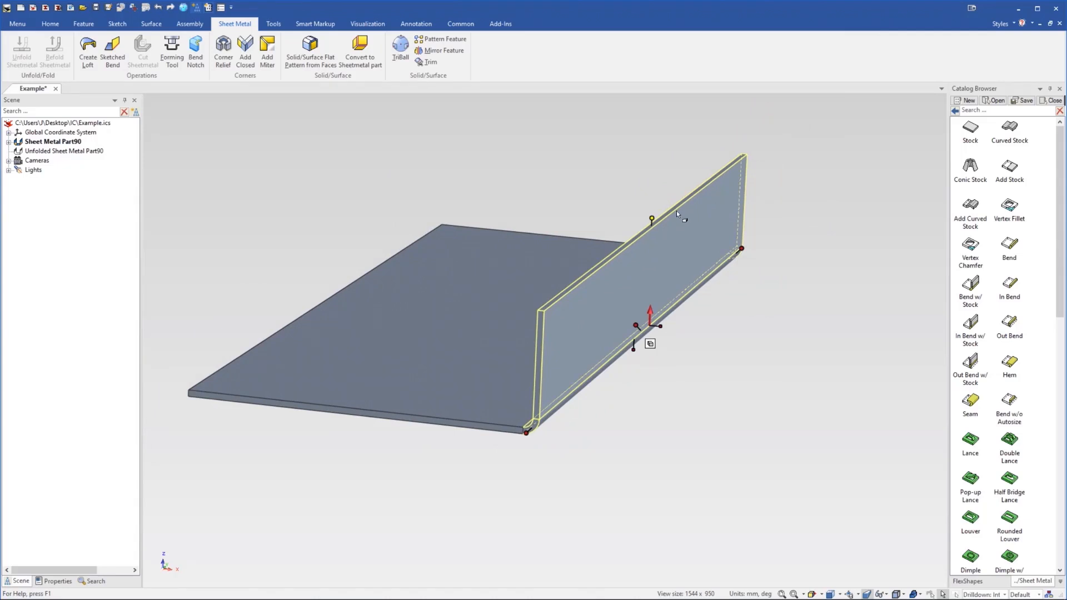
pyautogui.moveTo(651, 221)
pyautogui.mouseDown()
pyautogui.moveTo(636, 164)
pyautogui.moveTo(632, 263)
pyautogui.moveTo(634, 203)
pyautogui.moveTo(650, 205)
pyautogui.mouseUp()
# Review the length display options available for the flange's bend stock length
pyautogui.rightClick(652, 205)
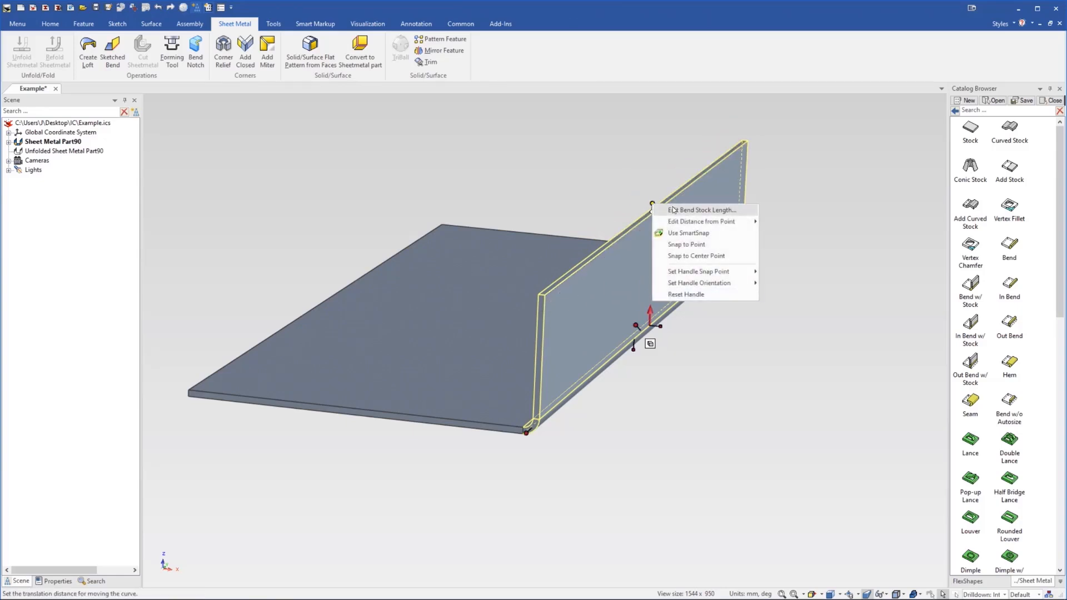
pyautogui.click(673, 210)
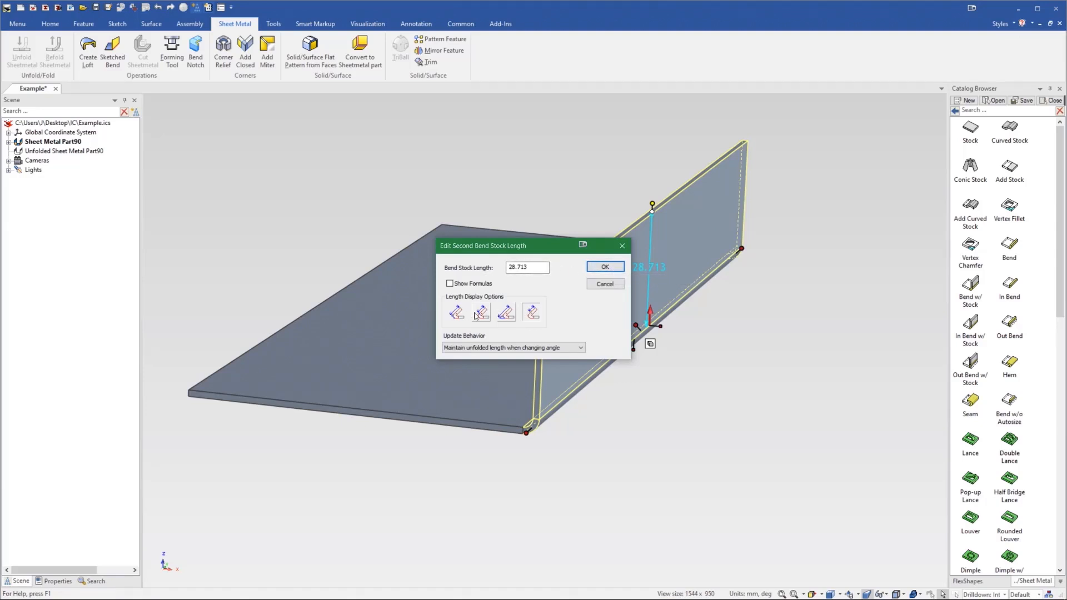
pyautogui.click(622, 245)
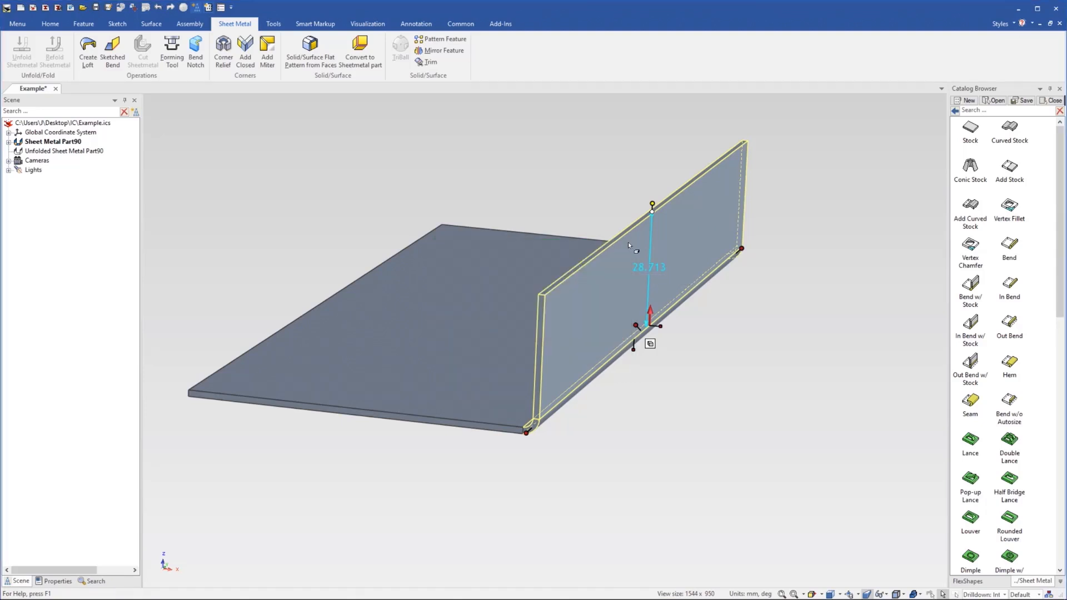
# Set the flange's top edge to a distance of 30 mm from a point on the base sheet's lower short edge
pyautogui.rightClick(652, 205)
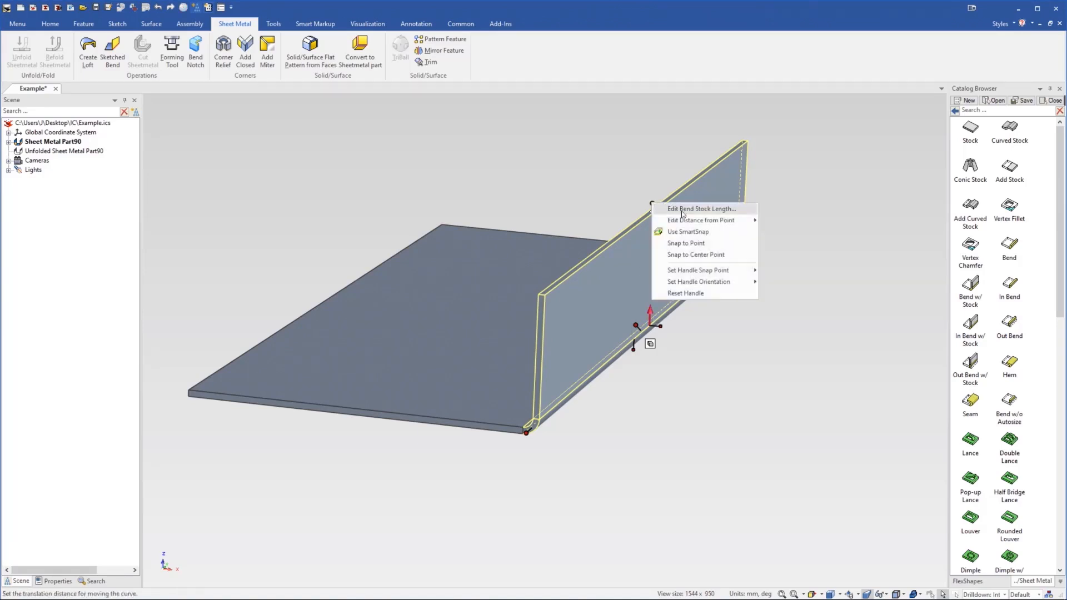
pyautogui.moveTo(723, 220)
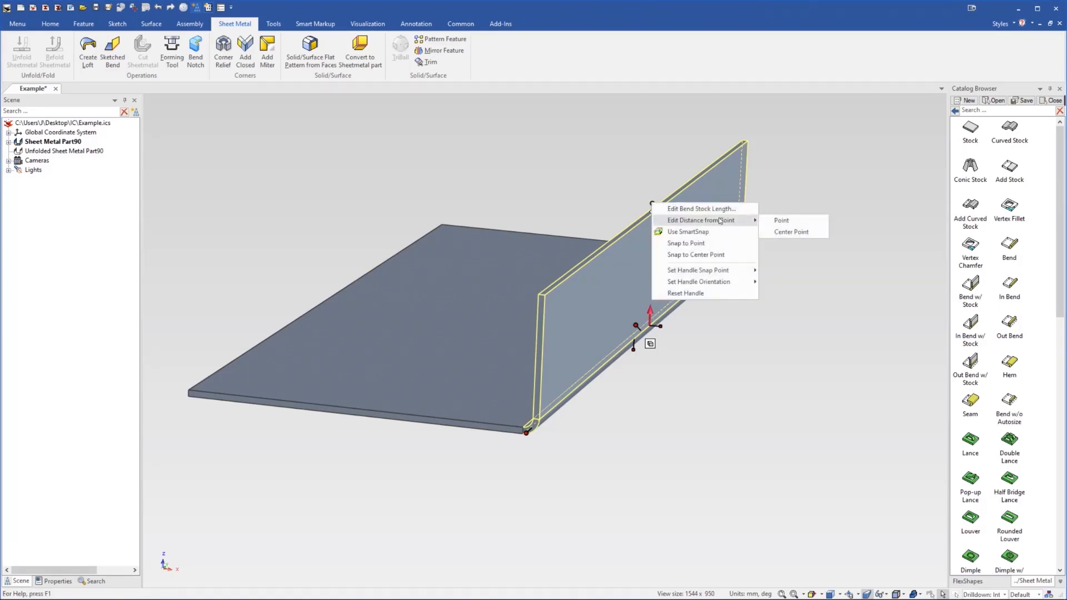
pyautogui.click(767, 224)
pyautogui.click(477, 432)
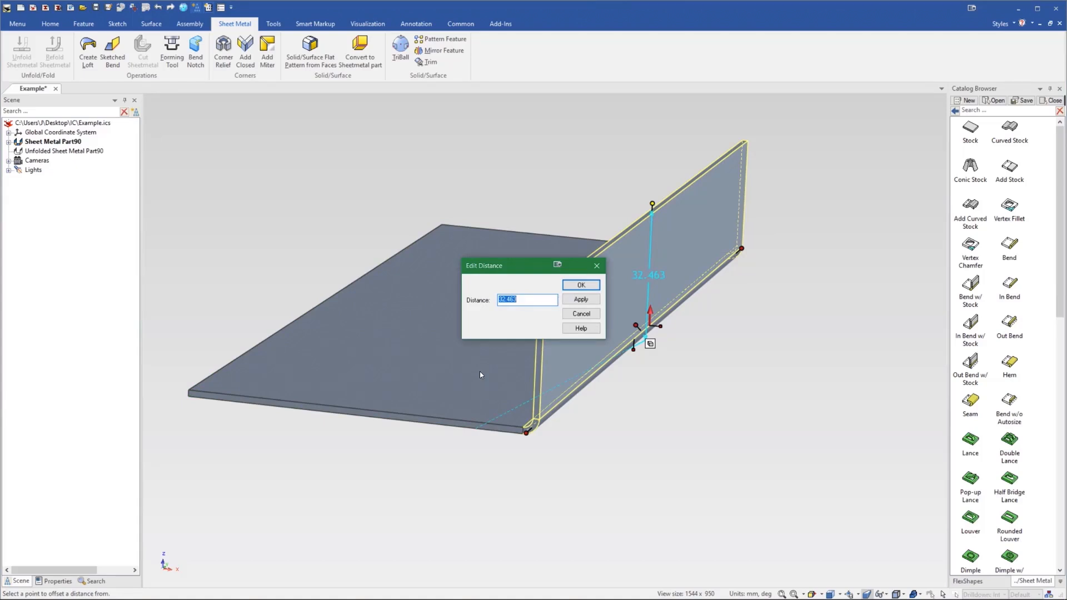
pyautogui.write('30')
pyautogui.press('Return')
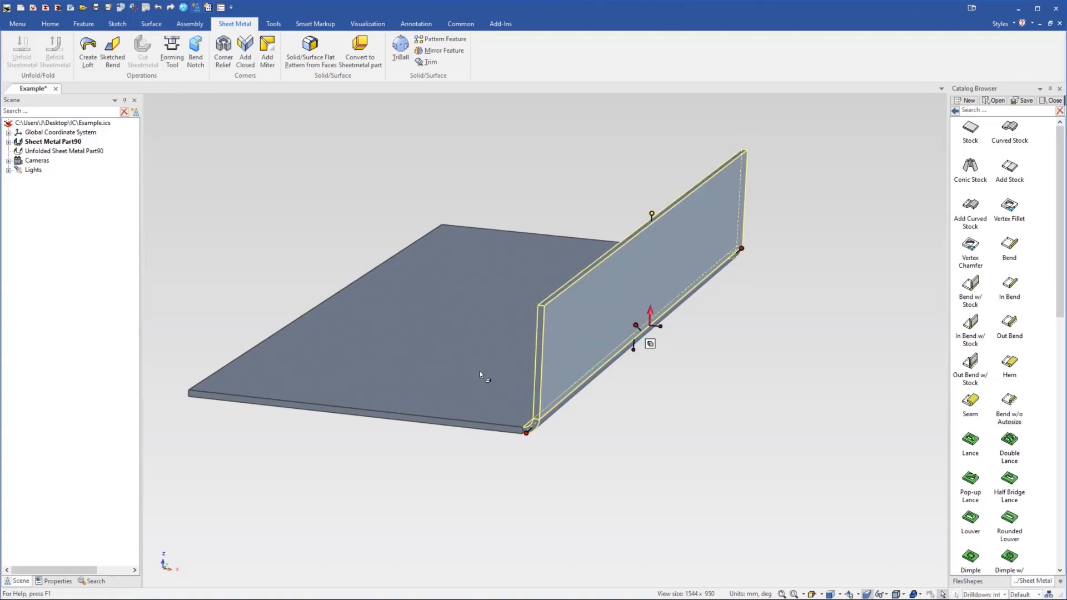
pyautogui.click(716, 427)
# Override the part's minimum bend radius for this bend and set its inside radius to 1.5 mm
pyautogui.scroll(-2, 455, 372)
pyautogui.scroll(3, 471, 341)
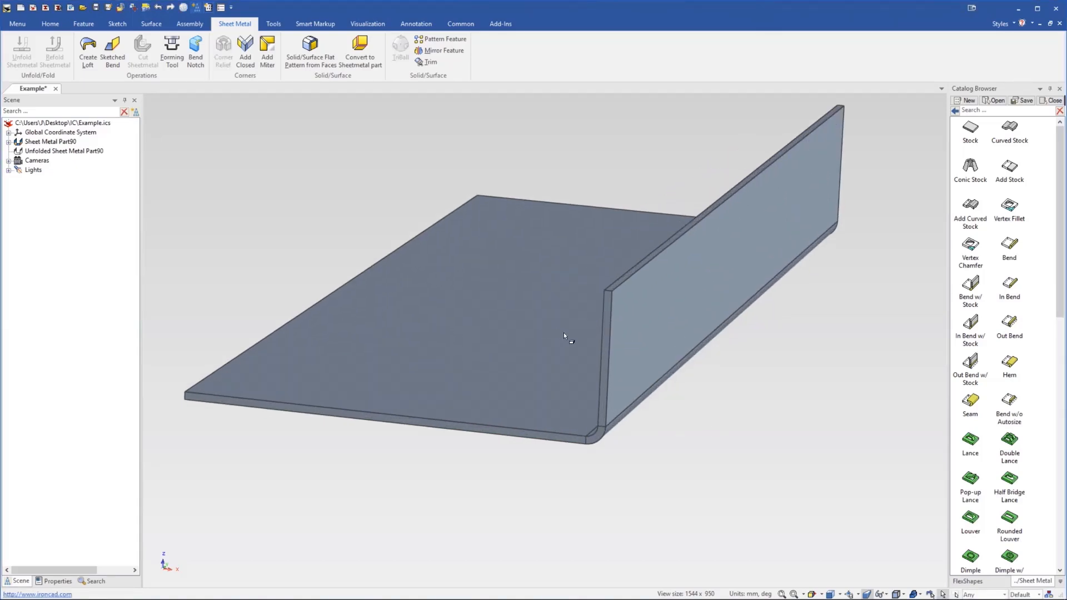
pyautogui.click(701, 364)
pyautogui.click(706, 362)
pyautogui.scroll(1, 714, 347)
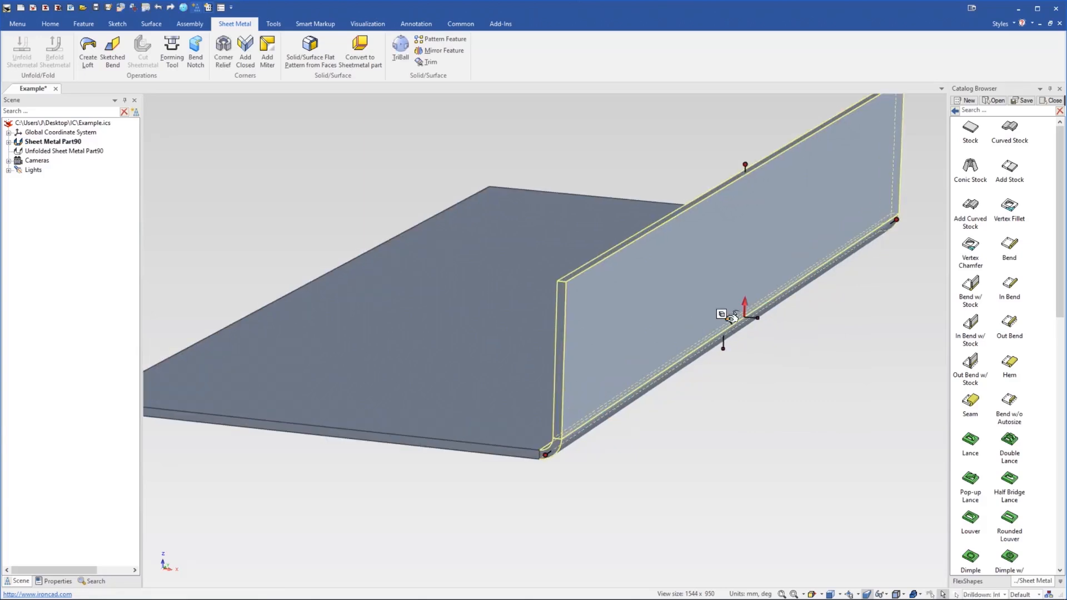
pyautogui.click(755, 322)
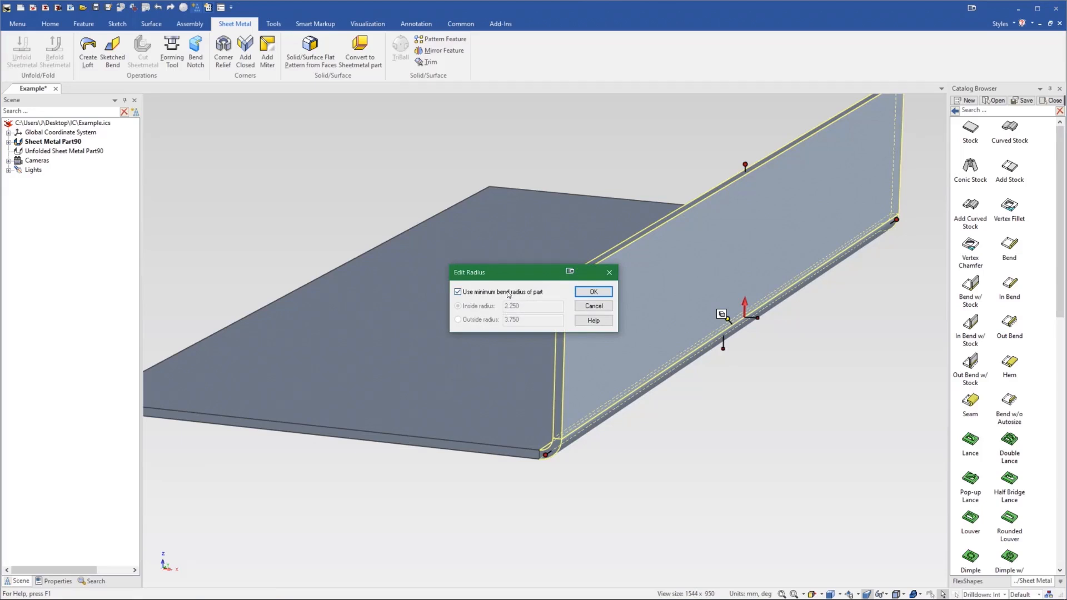
pyautogui.moveTo(501, 277); pyautogui.dragTo(232, 140)
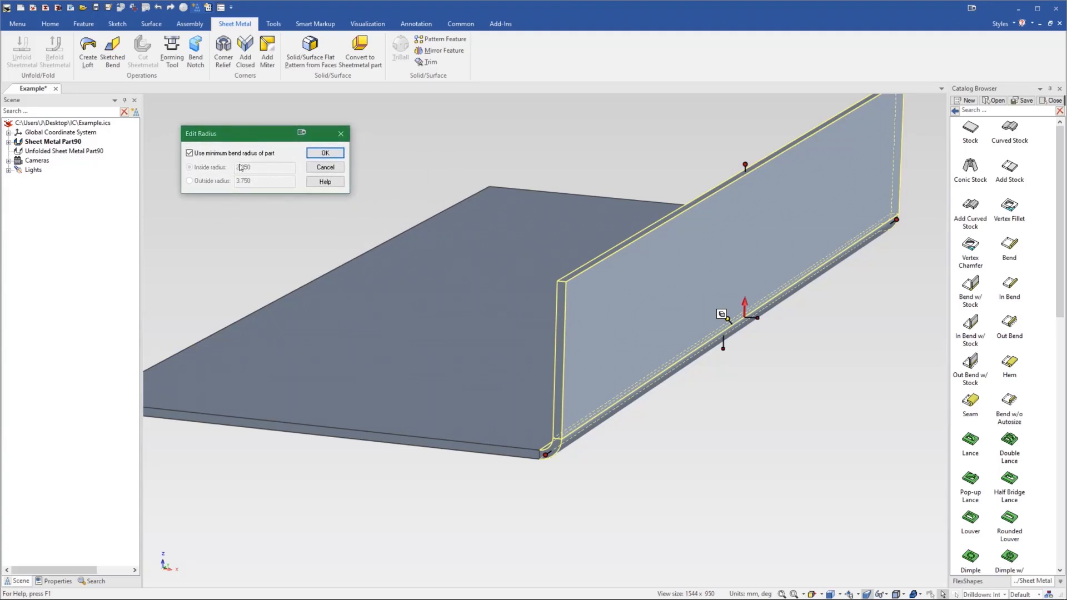
pyautogui.click(228, 155)
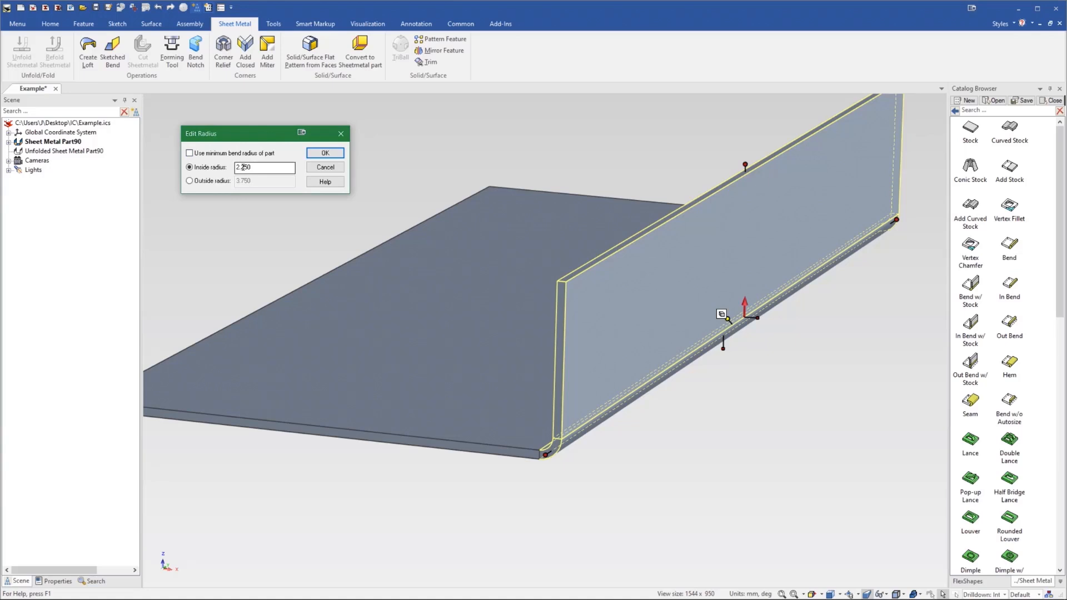
pyautogui.moveTo(252, 167); pyautogui.dragTo(238, 167)
pyautogui.write('1.5')
pyautogui.click(325, 153)
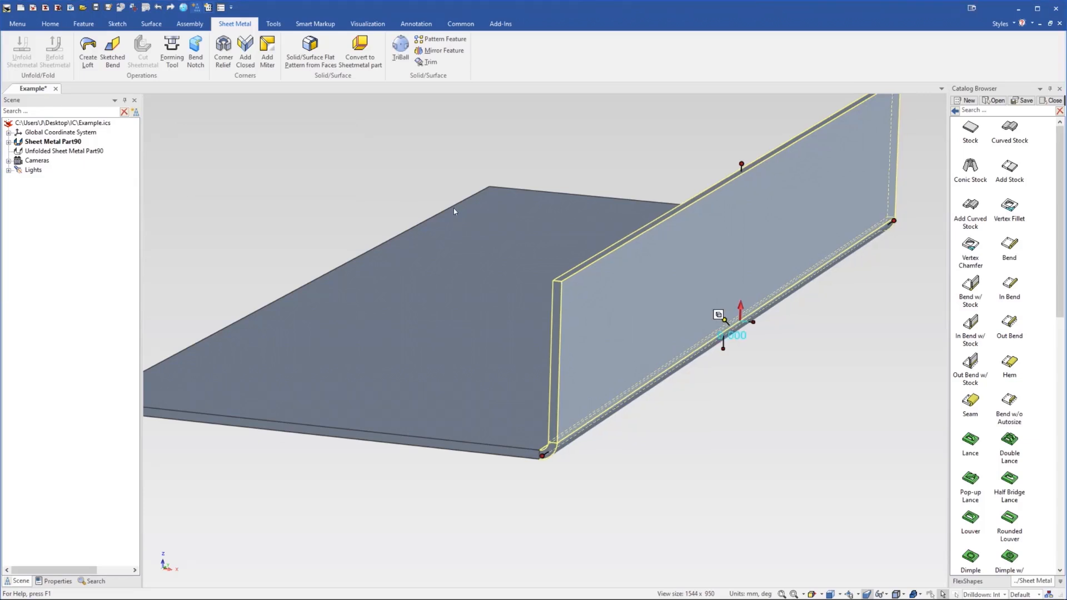
pyautogui.click(642, 457)
# Tilt the flange inward over the sheet, and set its bend angle to 80 degrees
pyautogui.moveTo(578, 434)
pyautogui.mouseDown(button='middle')
pyautogui.moveTo(636, 401)
pyautogui.moveTo(579, 409)
pyautogui.moveTo(581, 419)
pyautogui.mouseUp(button='middle')
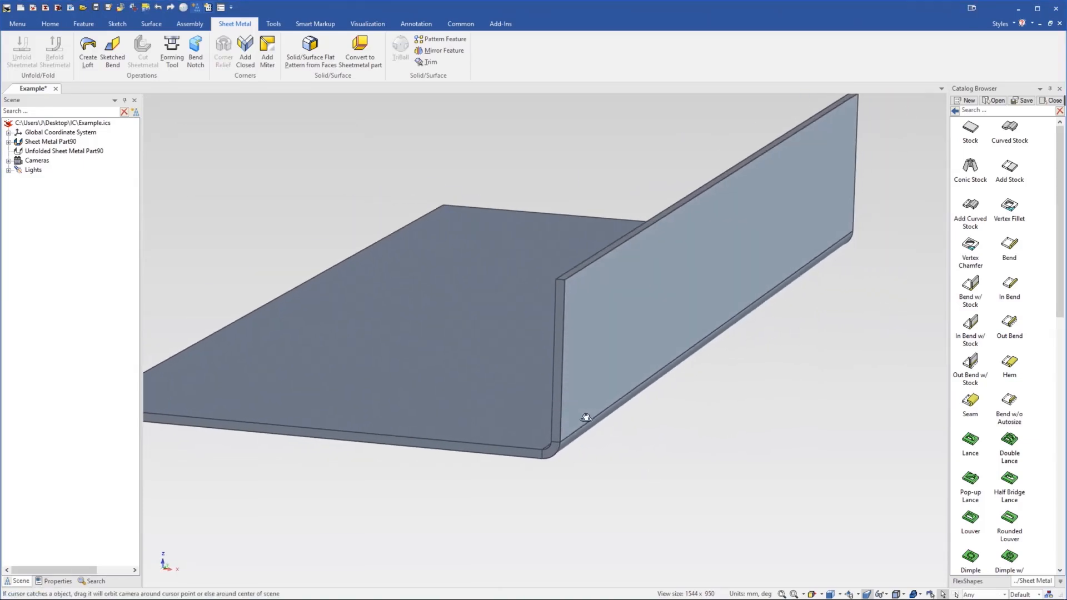
pyautogui.click(686, 362)
pyautogui.click(683, 358)
pyautogui.moveTo(692, 362); pyautogui.dragTo(699, 322, button='middle')
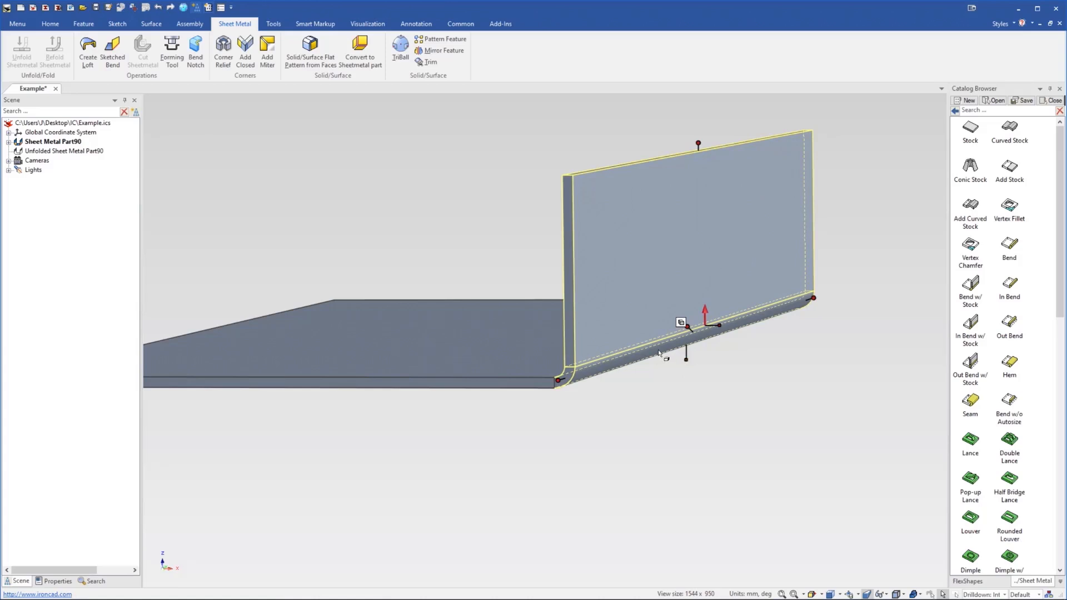
pyautogui.moveTo(720, 326)
pyautogui.mouseDown()
pyautogui.moveTo(733, 407)
pyautogui.moveTo(703, 333)
pyautogui.moveTo(734, 381)
pyautogui.moveTo(711, 349)
pyautogui.moveTo(701, 296)
pyautogui.moveTo(707, 352)
pyautogui.moveTo(663, 290)
pyautogui.moveTo(686, 352)
pyautogui.moveTo(678, 357)
pyautogui.moveTo(662, 302)
pyautogui.moveTo(709, 301)
pyautogui.moveTo(727, 319)
pyautogui.mouseUp()
pyautogui.rightClick(719, 315)
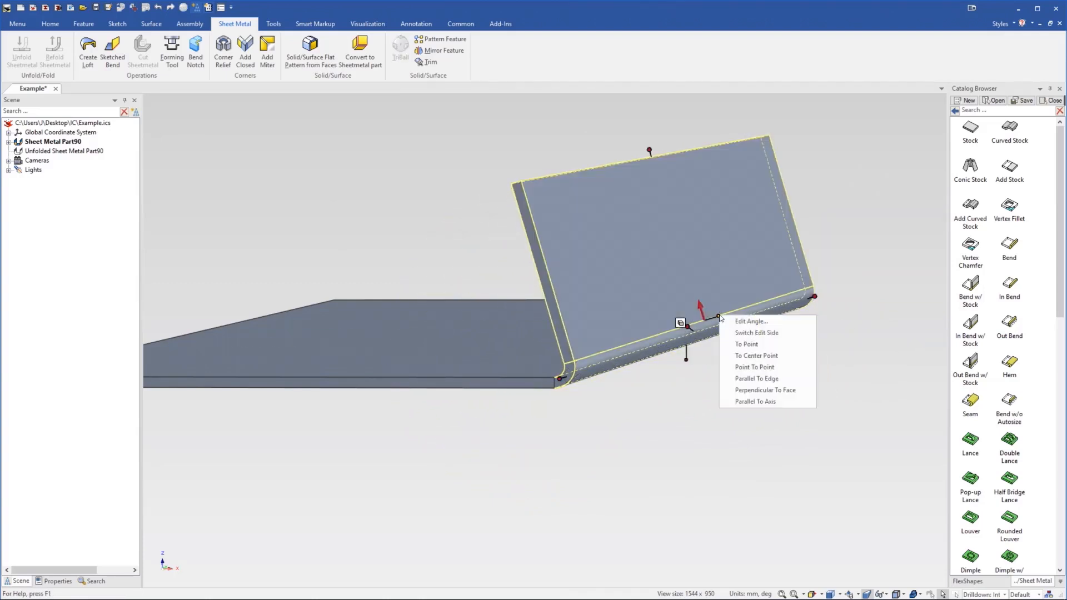
pyautogui.click(747, 322)
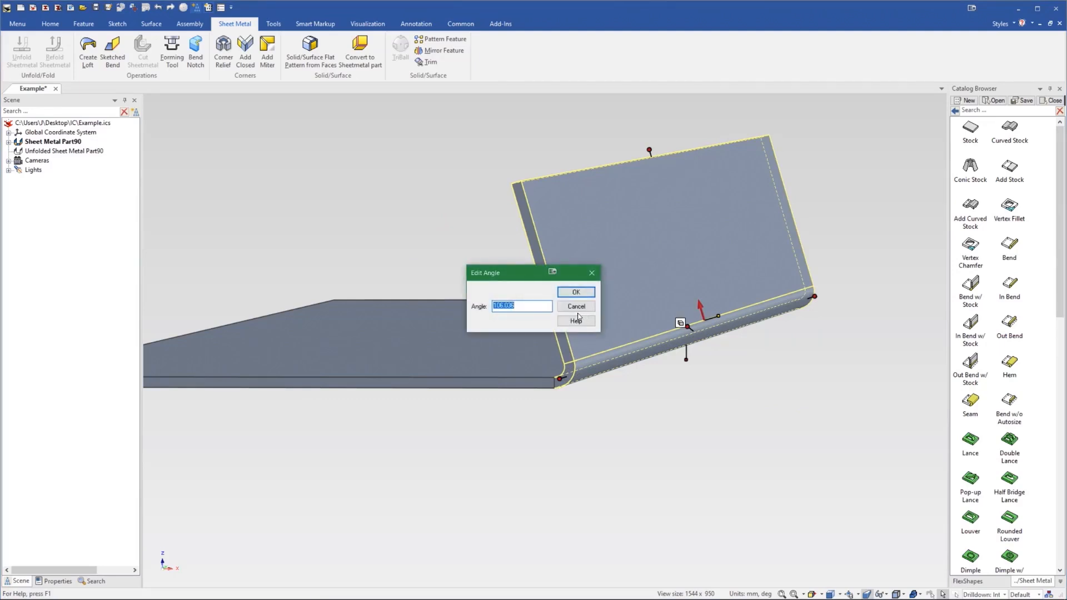
pyautogui.write('80')
pyautogui.press('Return')
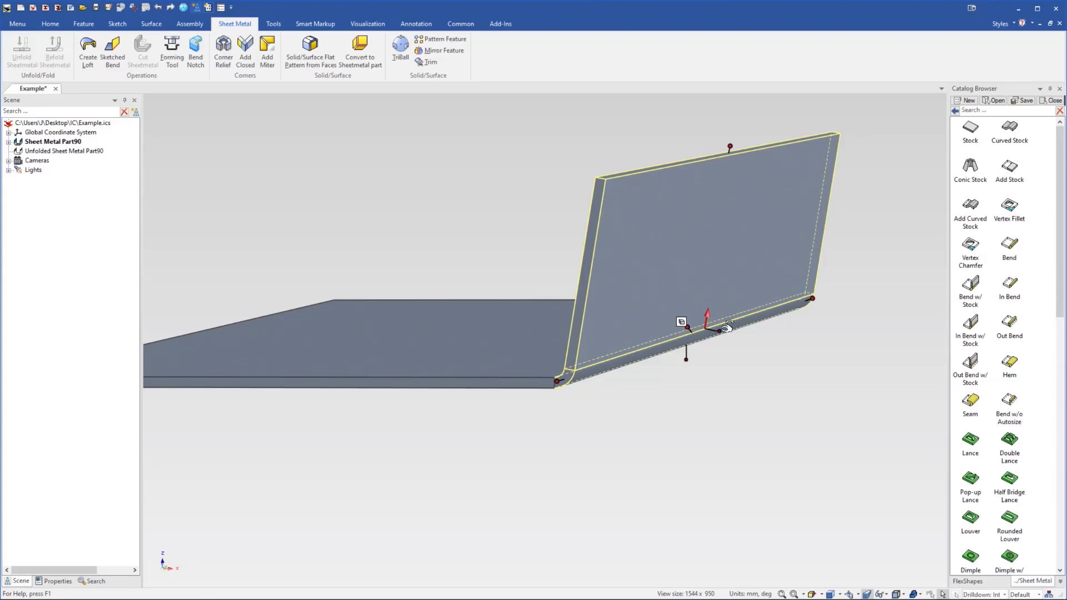
# Unfold the bend flat into the plane of the sheet, and fold it back up to lean inward over the base
pyautogui.moveTo(725, 328); pyautogui.dragTo(524, 381)
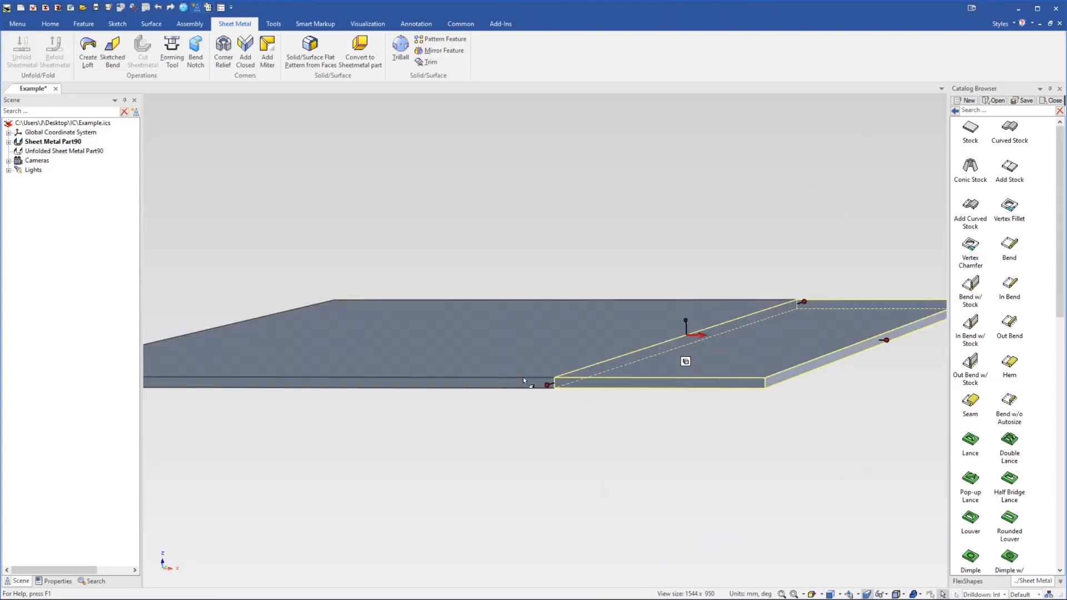
pyautogui.moveTo(683, 320); pyautogui.dragTo(401, 519)
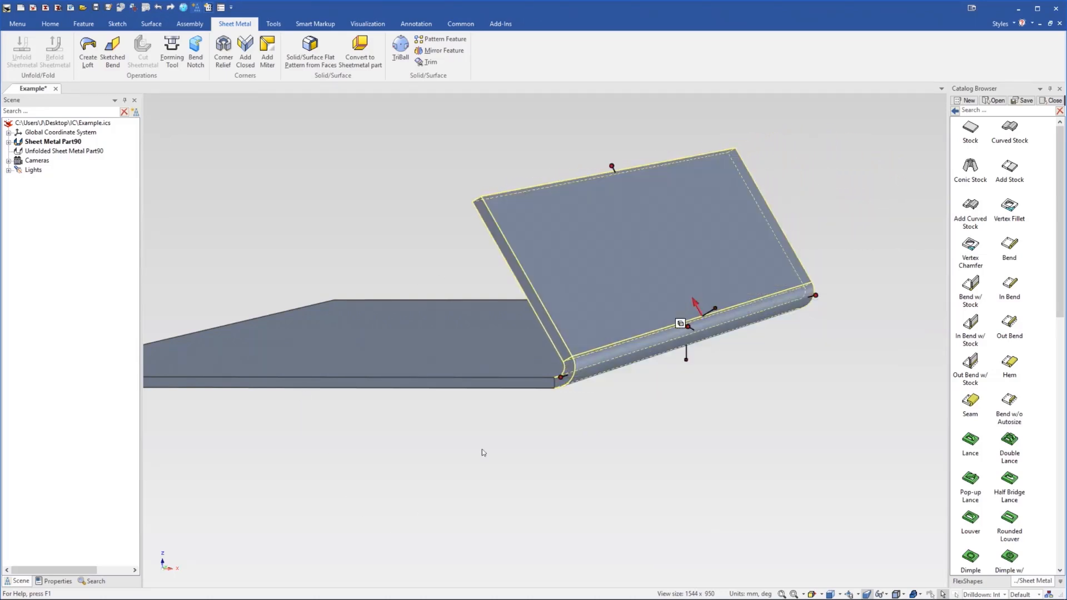
pyautogui.rightClick(715, 312)
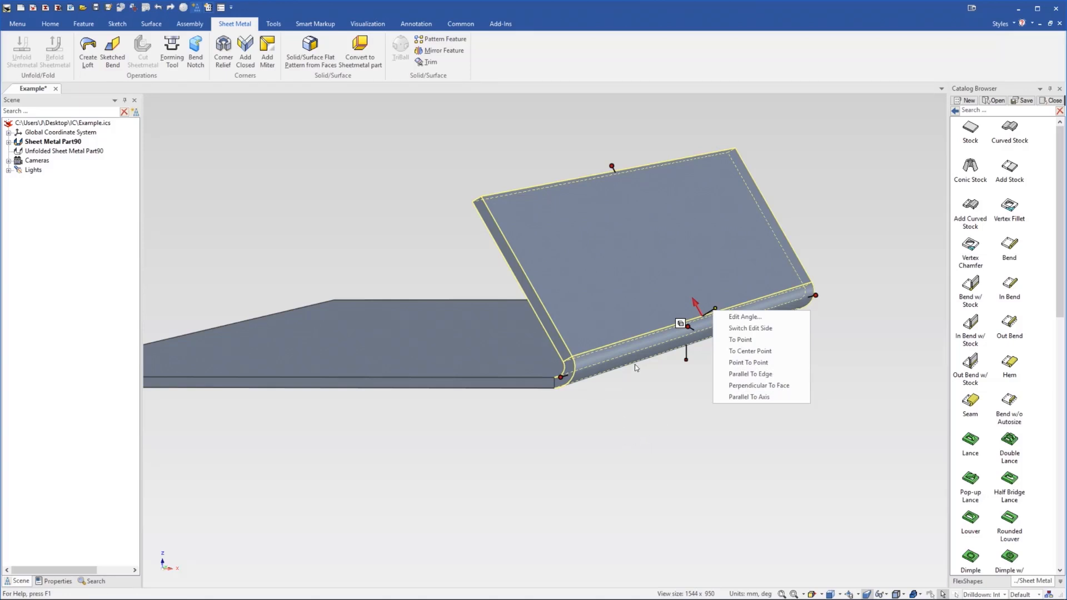
# Shorten the bend at its near end so the flange starts inset along the sheet's edge, and switch to its corner editing handles
pyautogui.click(561, 379)
pyautogui.moveTo(564, 378); pyautogui.dragTo(635, 354)
pyautogui.moveTo(673, 337); pyautogui.dragTo(578, 357, button='middle')
pyautogui.click(642, 345)
pyautogui.click(693, 308)
# Try pulling back the corner relief at the bend's inset end
pyautogui.moveTo(572, 355); pyautogui.dragTo(591, 361)
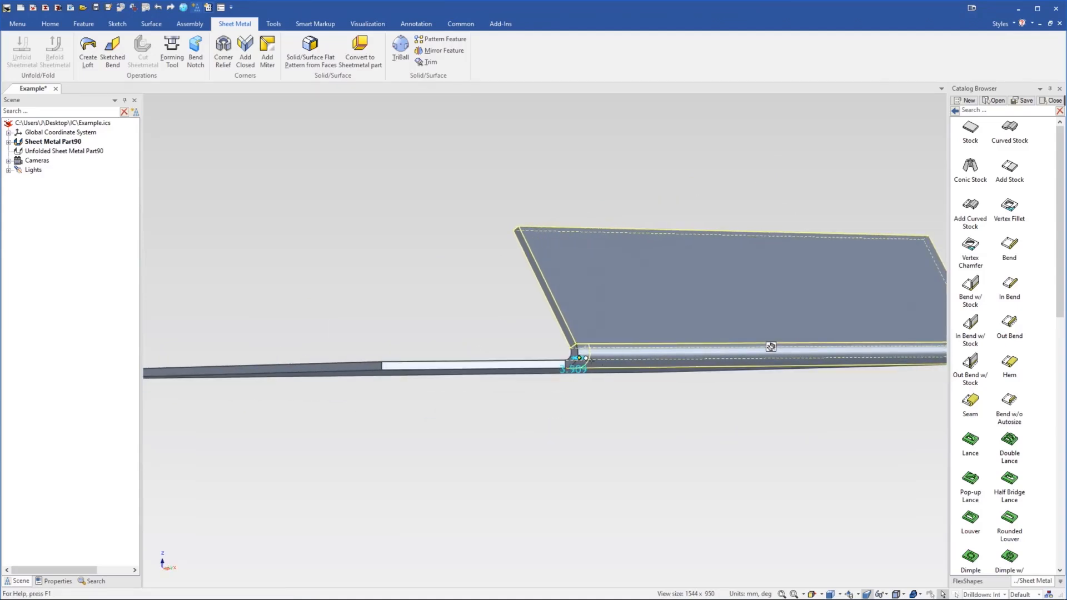
pyautogui.moveTo(621, 355); pyautogui.dragTo(625, 368, button='middle')
pyautogui.rightClick(594, 355)
pyautogui.click(610, 357)
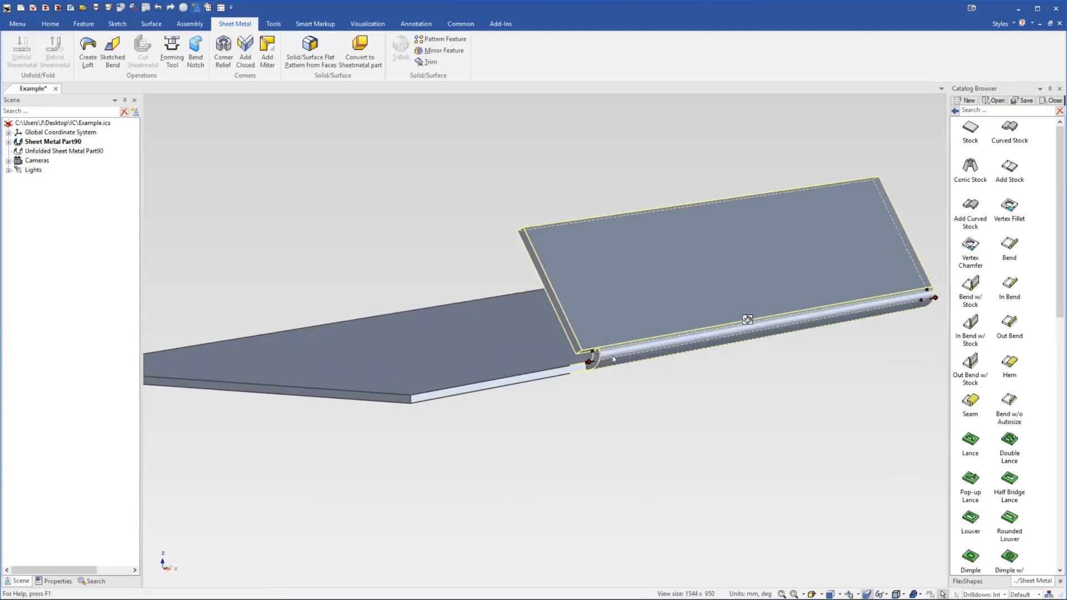
pyautogui.click(759, 157)
# Edit the corner relief at the bend's inset end, and accept the new relief
pyautogui.scroll(1, 593, 349)
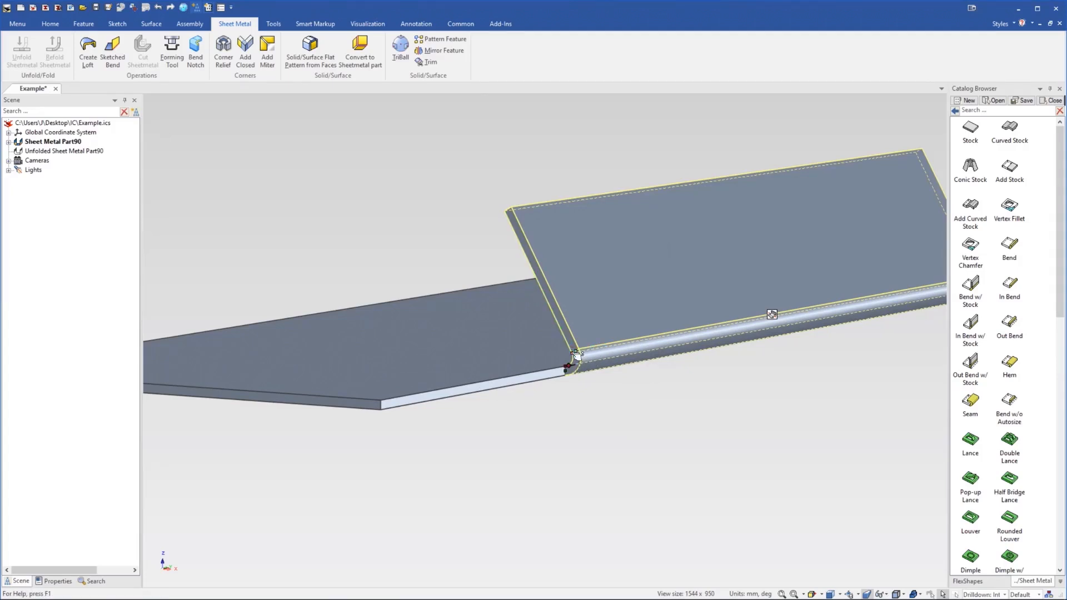
pyautogui.scroll(2, 572, 352)
pyautogui.moveTo(575, 355); pyautogui.dragTo(606, 357, button='middle')
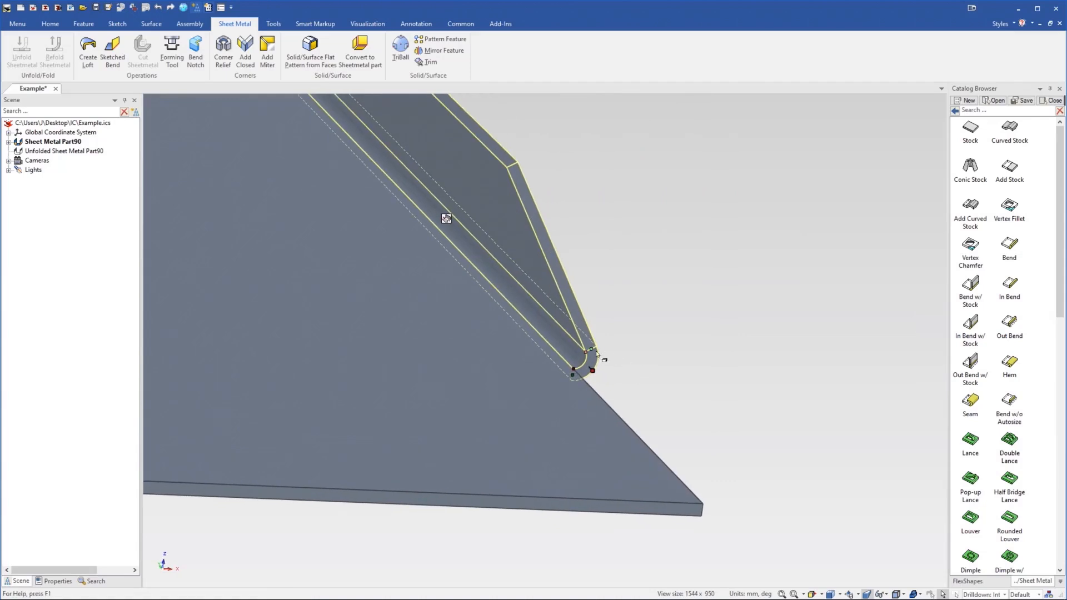
pyautogui.rightClick(592, 371)
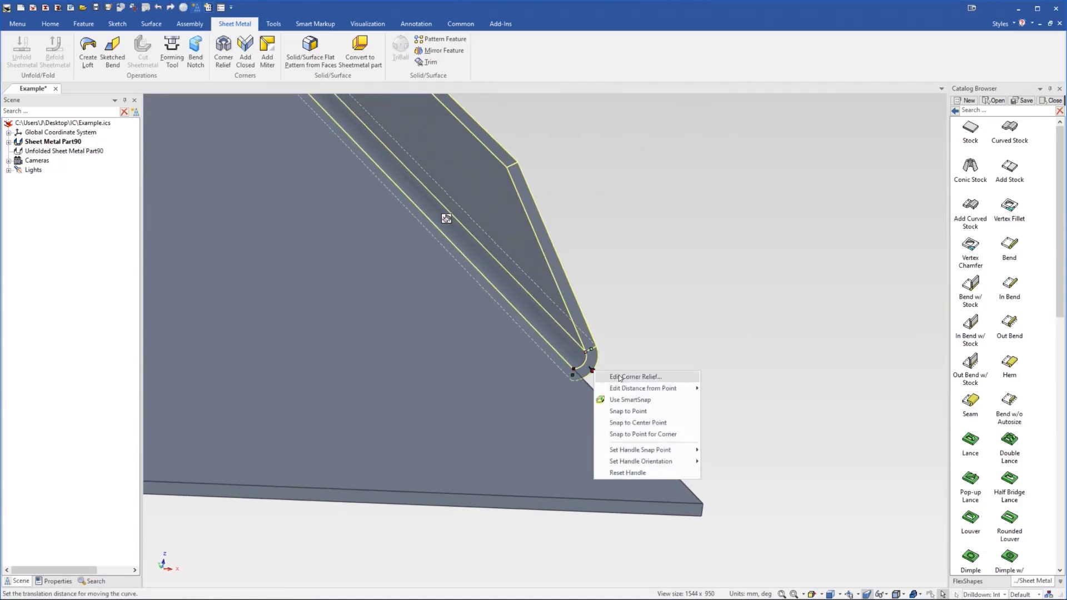
pyautogui.click(618, 378)
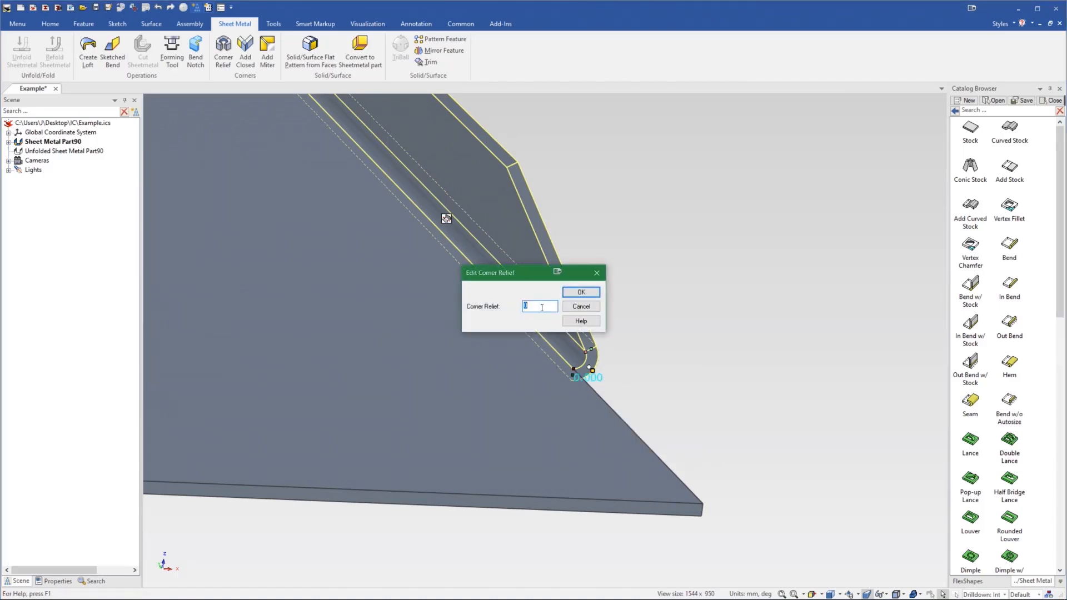
pyautogui.click(576, 293)
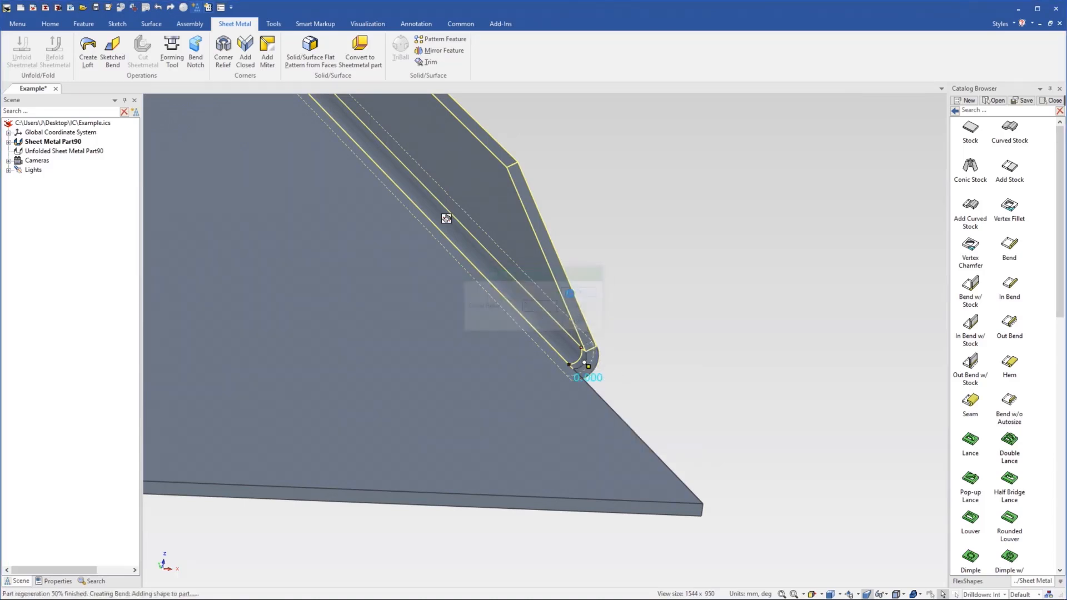
pyautogui.moveTo(572, 345); pyautogui.dragTo(427, 348, button='middle')
pyautogui.click(554, 419)
pyautogui.scroll(-10, 583, 325)
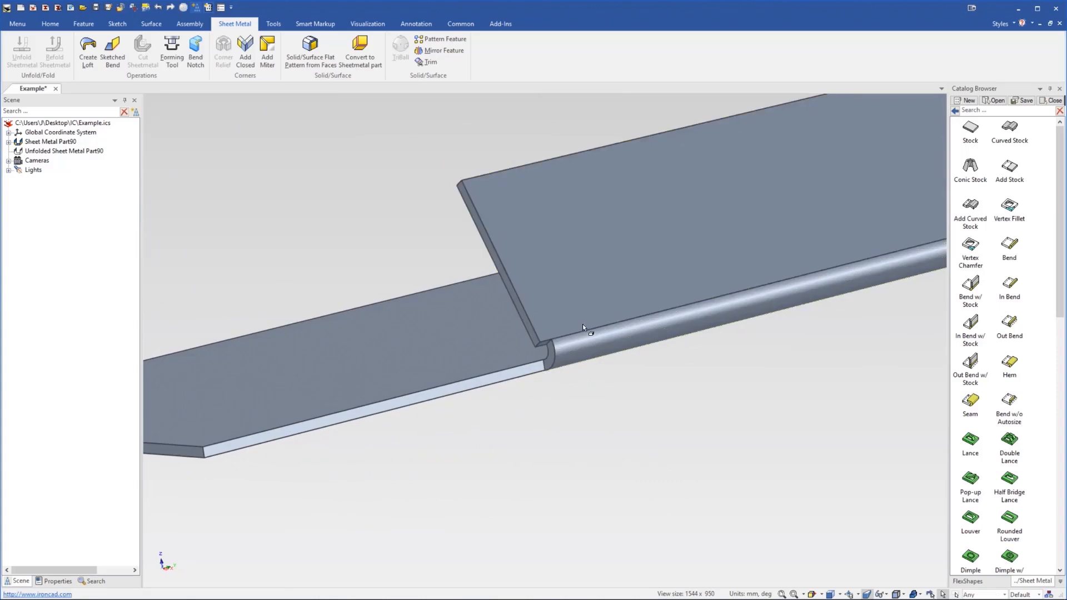
# Extend the bend's shortened end back to the sheet's corner so the flange spans the full edge
pyautogui.click(546, 345)
pyautogui.click(549, 346)
pyautogui.click(618, 372)
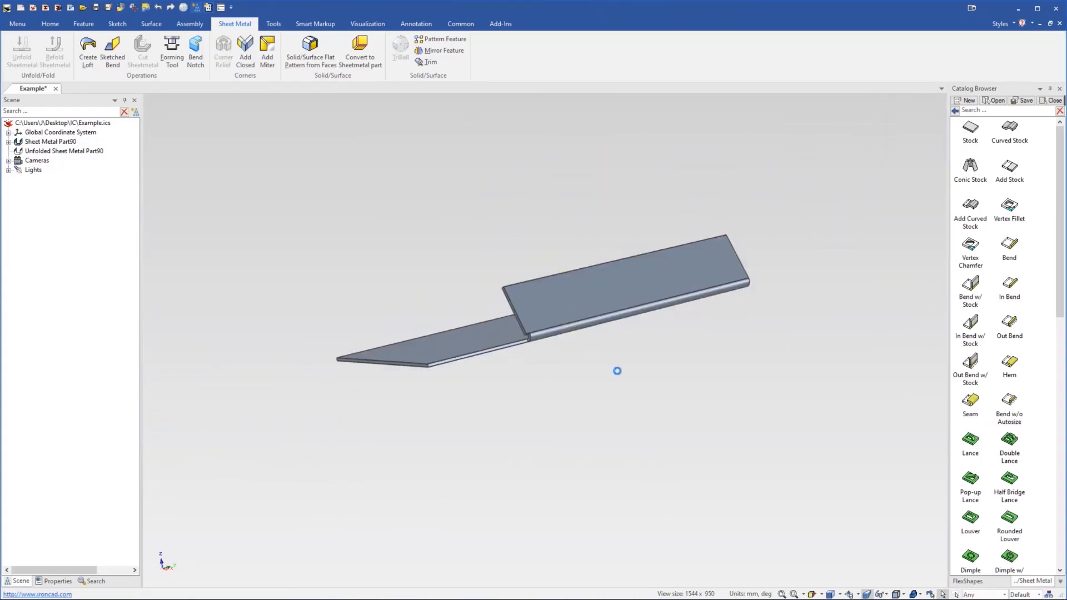
pyautogui.moveTo(542, 345); pyautogui.dragTo(559, 328, button='middle')
pyautogui.click(559, 325)
pyautogui.click(559, 325)
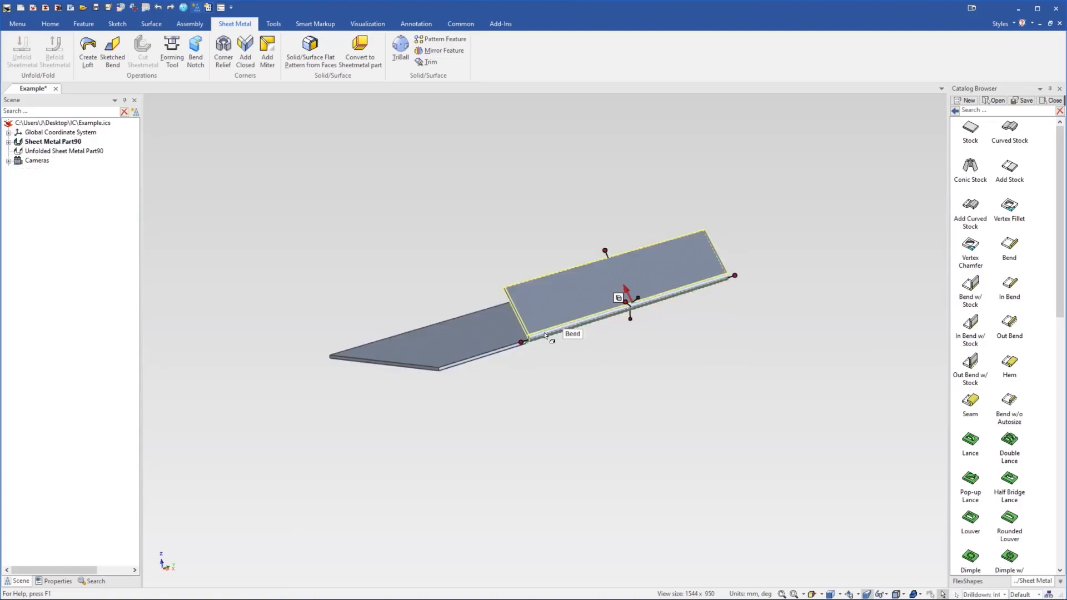
pyautogui.moveTo(480, 353); pyautogui.dragTo(383, 362)
pyautogui.click(475, 408)
pyautogui.moveTo(468, 343); pyautogui.dragTo(548, 350, button='middle')
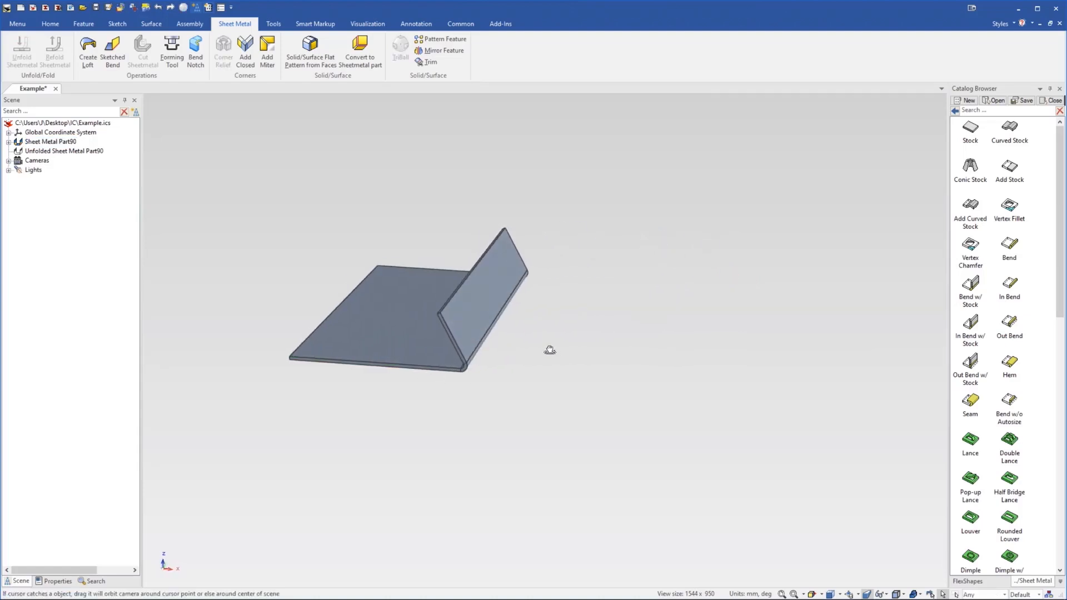
# Add a hem to the sheet's short edge and another to the top edge of the leaning flange
pyautogui.moveTo(476, 301); pyautogui.dragTo(471, 325, button='middle')
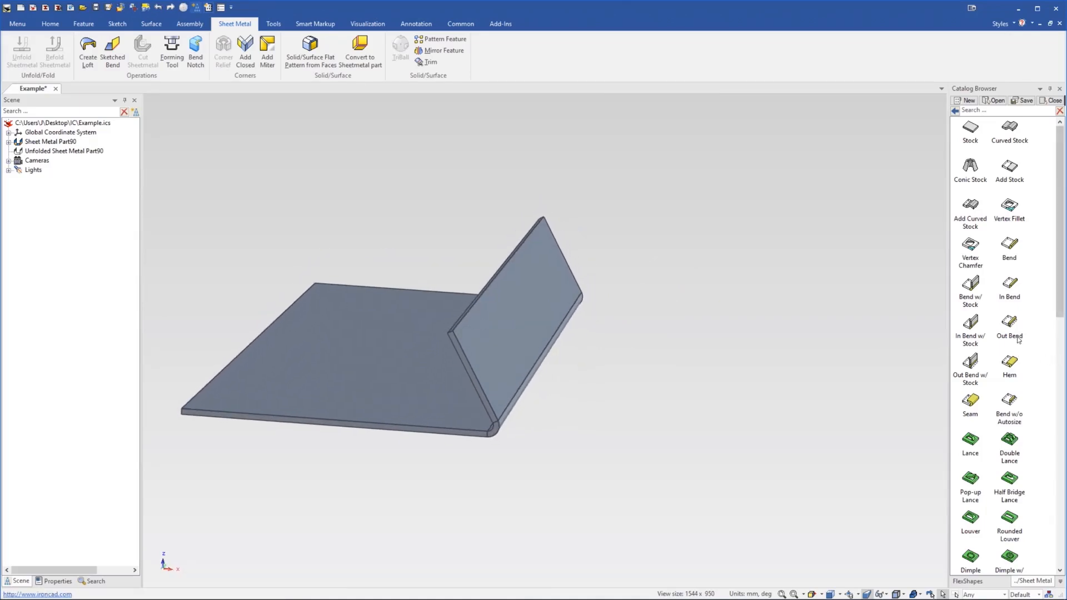
pyautogui.moveTo(360, 441); pyautogui.dragTo(422, 378, button='middle')
pyautogui.moveTo(597, 416); pyautogui.dragTo(433, 397)
pyautogui.click(417, 446)
pyautogui.moveTo(337, 386); pyautogui.dragTo(495, 392, button='middle')
pyautogui.moveTo(1001, 365); pyautogui.dragTo(368, 286)
pyautogui.moveTo(384, 310); pyautogui.dragTo(376, 347, button='middle')
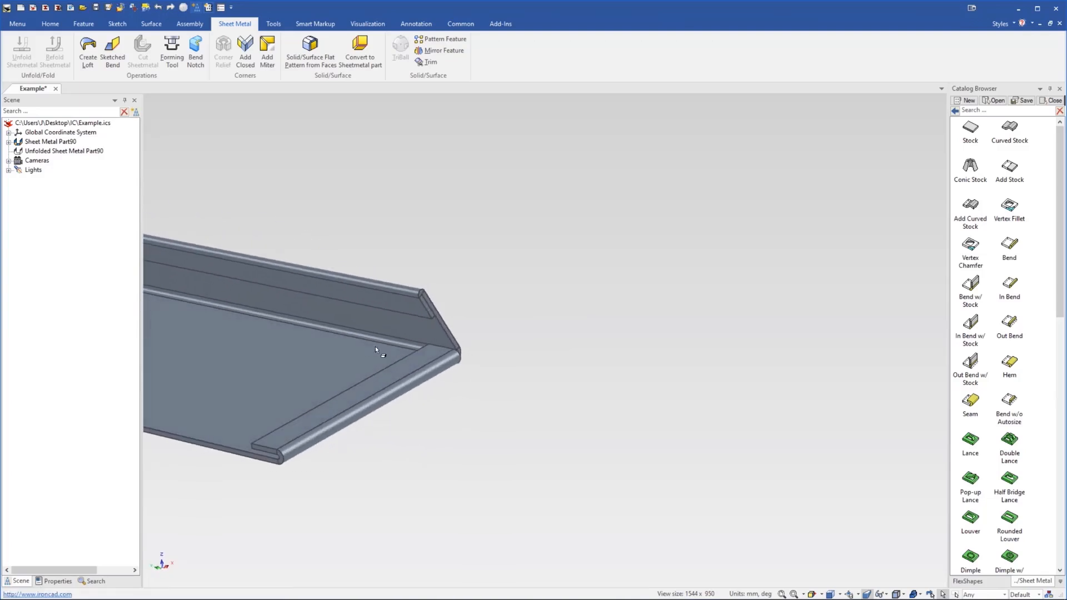
# Undo the hems added to the sheet's short edge and the flange
pyautogui.hotkey('ctrl', 'z')
pyautogui.hotkey('ctrl', 'z')
pyautogui.hotkey('ctrl', 'z')
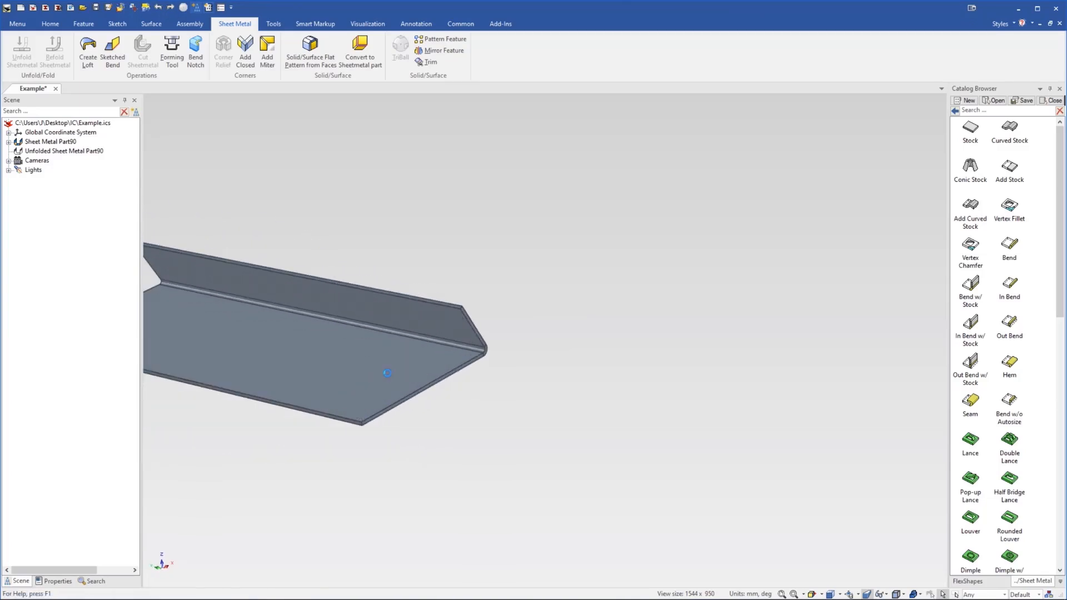
# Raise the inward-leaning flange to nearly upright by editing its bend angle
pyautogui.moveTo(429, 377); pyautogui.dragTo(520, 296, button='middle')
pyautogui.click(767, 358)
pyautogui.click(767, 358)
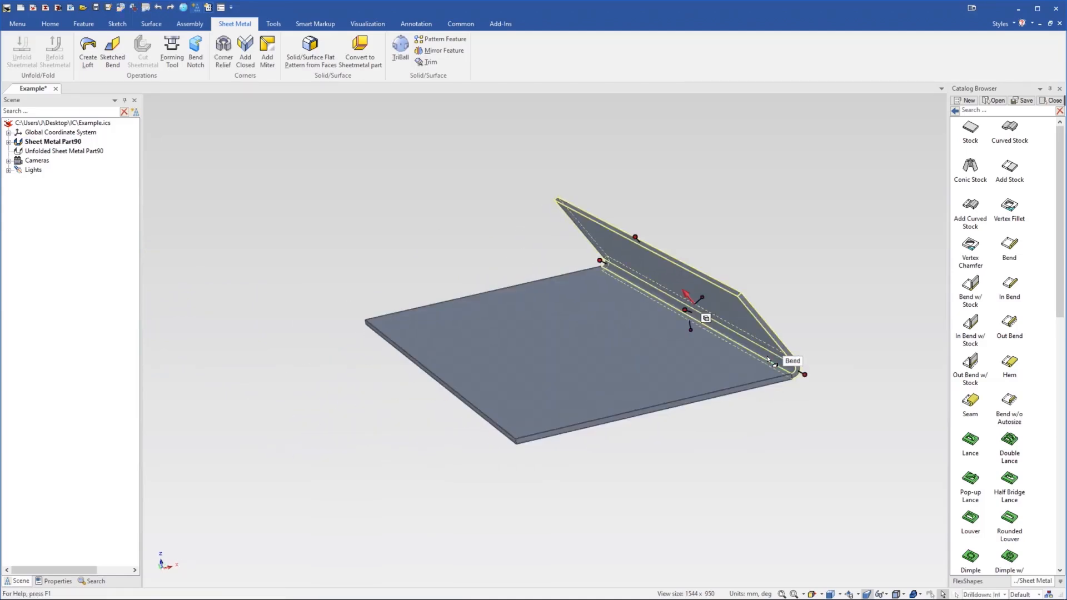
pyautogui.moveTo(699, 303); pyautogui.dragTo(704, 311)
pyautogui.rightClick(703, 312)
pyautogui.click(714, 315)
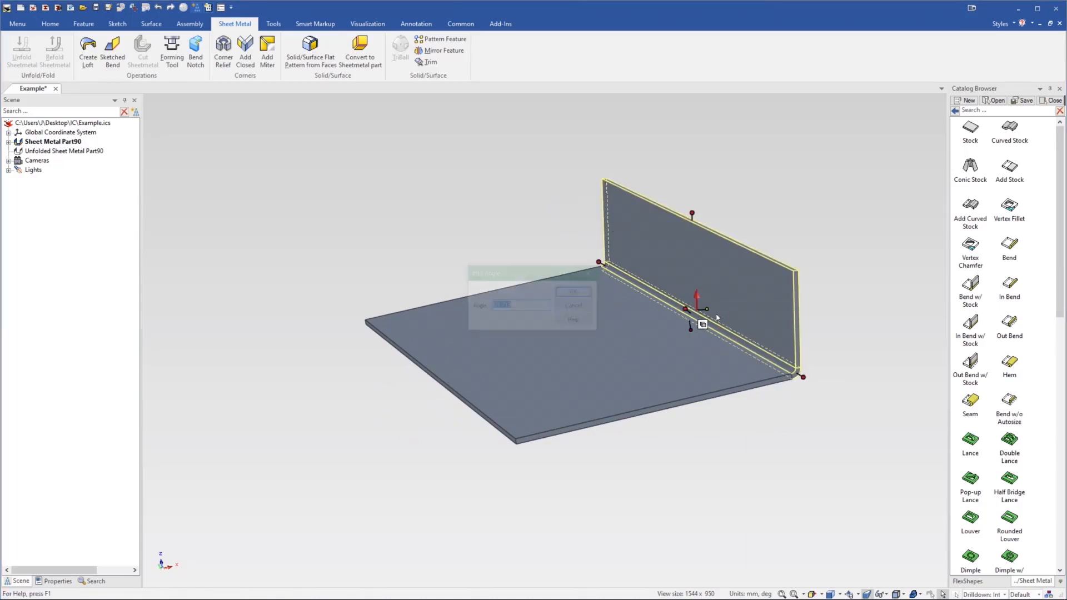
pyautogui.press('Return')
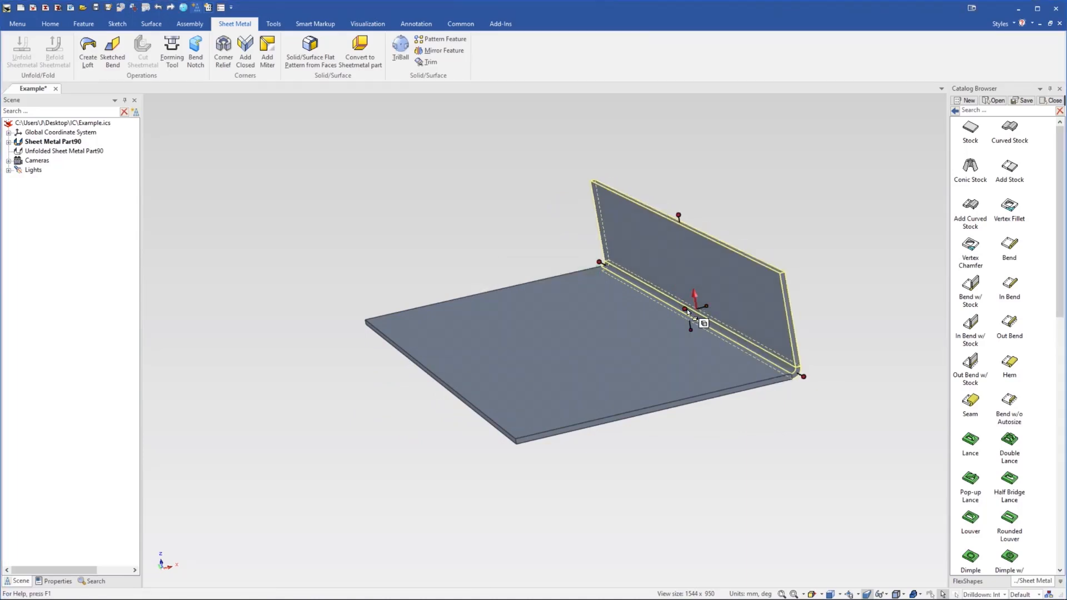
pyautogui.click(816, 276)
pyautogui.moveTo(709, 362)
pyautogui.mouseDown(button='middle')
pyautogui.moveTo(626, 360)
pyautogui.moveTo(662, 352)
pyautogui.moveTo(723, 367)
pyautogui.mouseUp(button='middle')
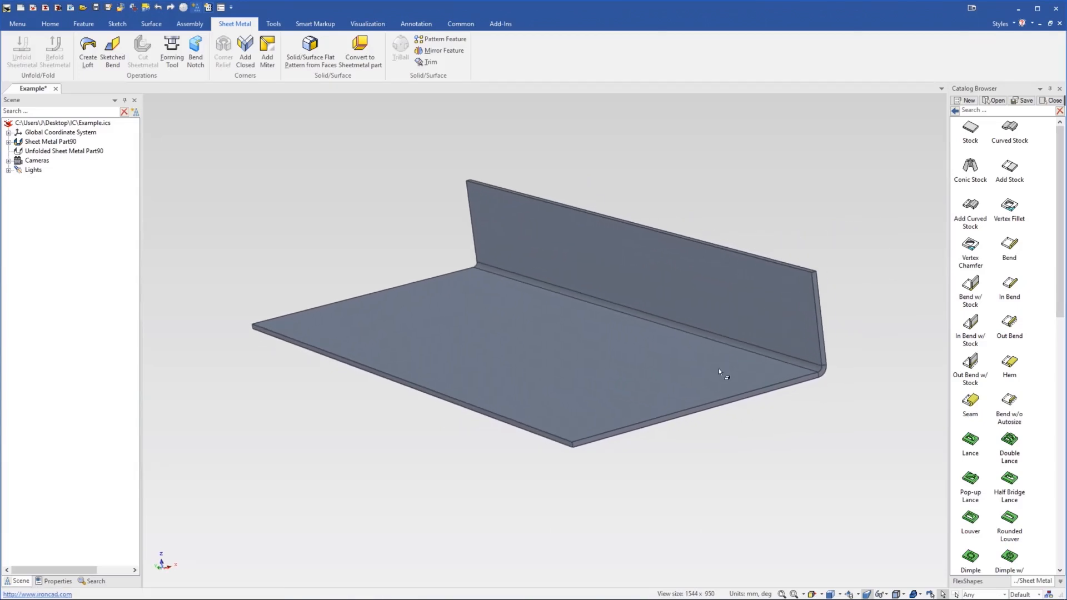
# Add a bend along the adjacent short edge of the sheet, and extend its flange level with the long flange's top edge
pyautogui.moveTo(1027, 249); pyautogui.dragTo(741, 396)
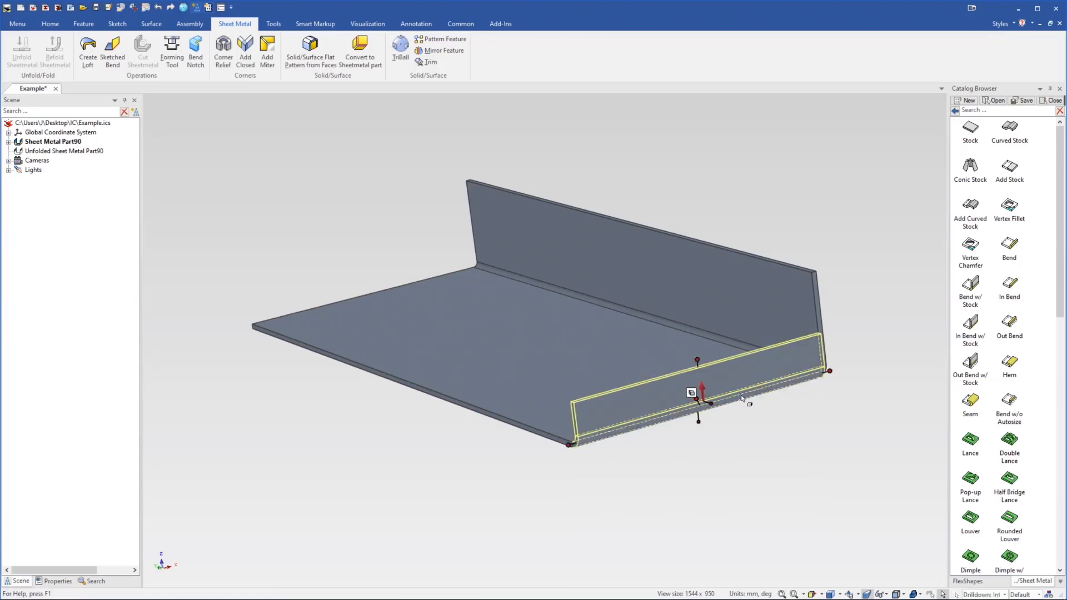
pyautogui.moveTo(703, 358); pyautogui.dragTo(629, 223)
pyautogui.click(866, 328)
pyautogui.moveTo(757, 374)
pyautogui.mouseDown(button='middle')
pyautogui.moveTo(643, 378)
pyautogui.moveTo(699, 311)
pyautogui.moveTo(748, 361)
pyautogui.mouseUp(button='middle')
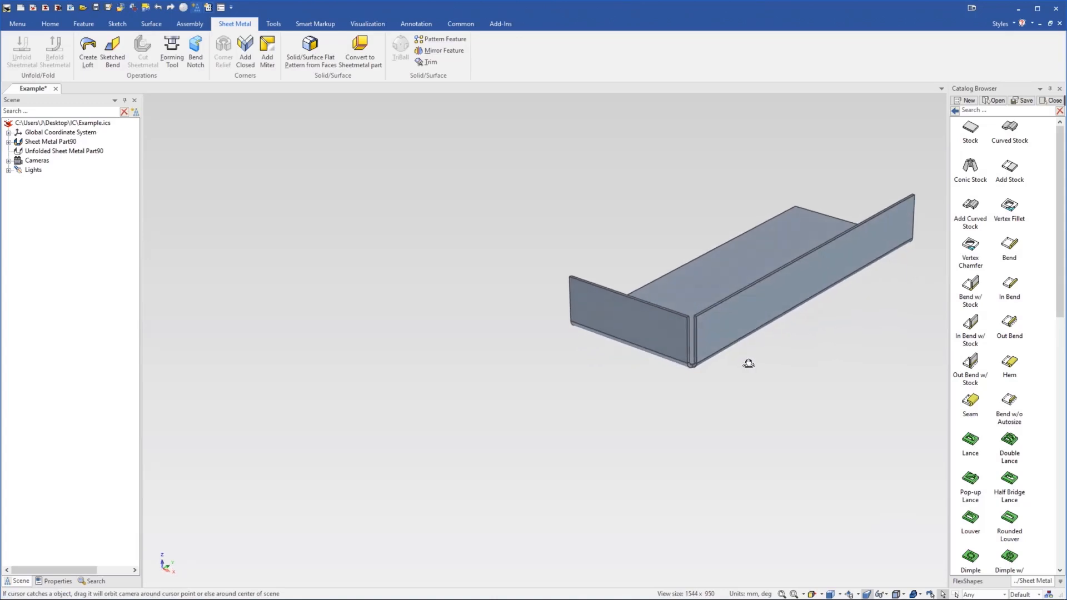
# Add a butt closed corner between the two flanges with a 0.010 mm gap and Open Bend Region off
pyautogui.scroll(3, 711, 311)
pyautogui.scroll(1, 710, 311)
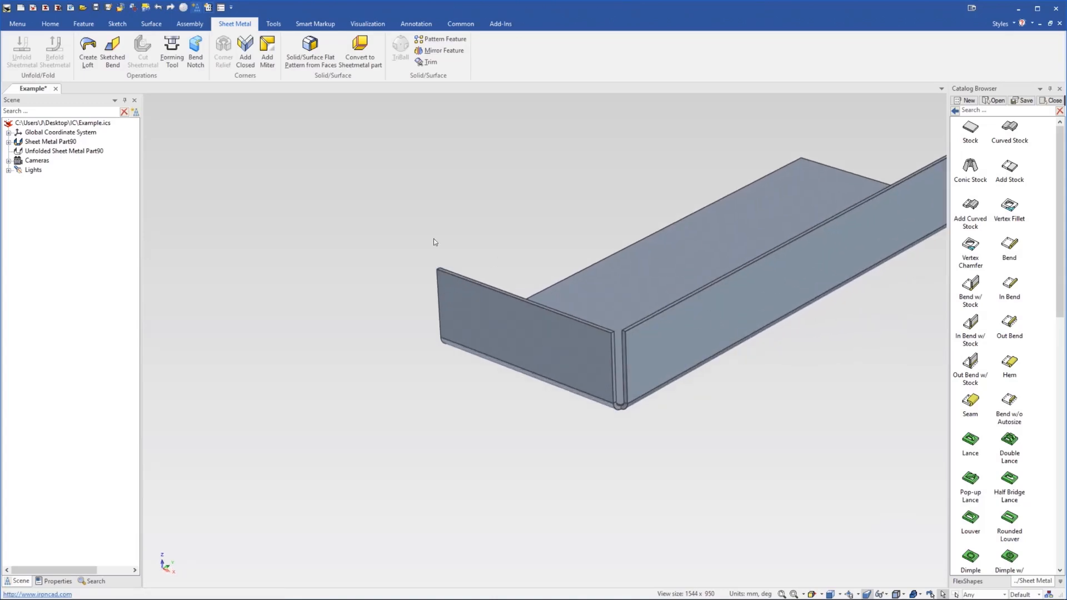
pyautogui.moveTo(617, 348)
pyautogui.mouseDown(button='middle')
pyautogui.moveTo(615, 362)
pyautogui.moveTo(631, 355)
pyautogui.mouseUp(button='middle')
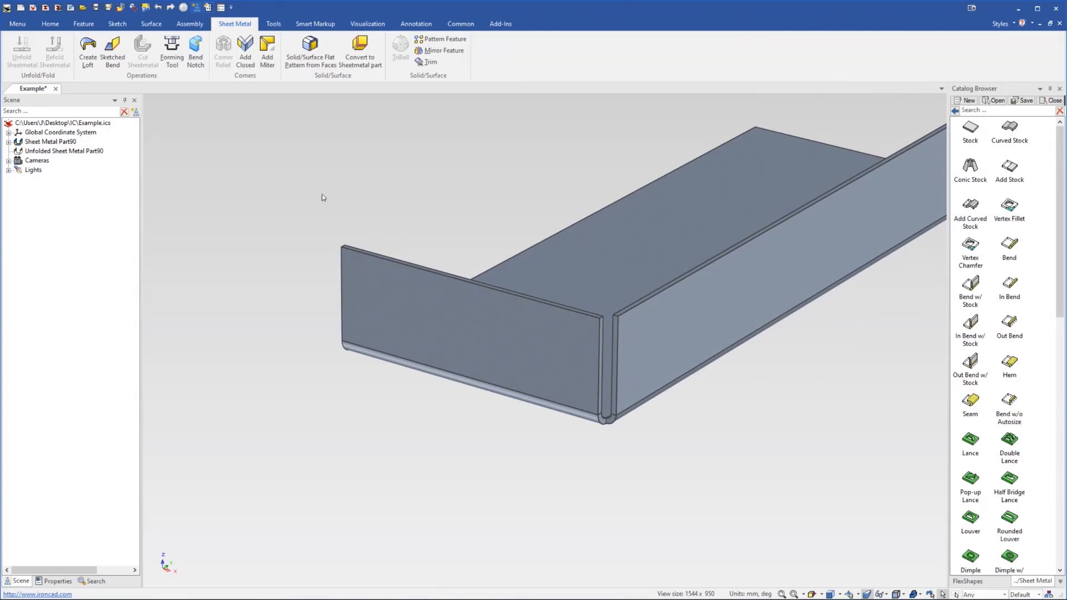
pyautogui.click(245, 45)
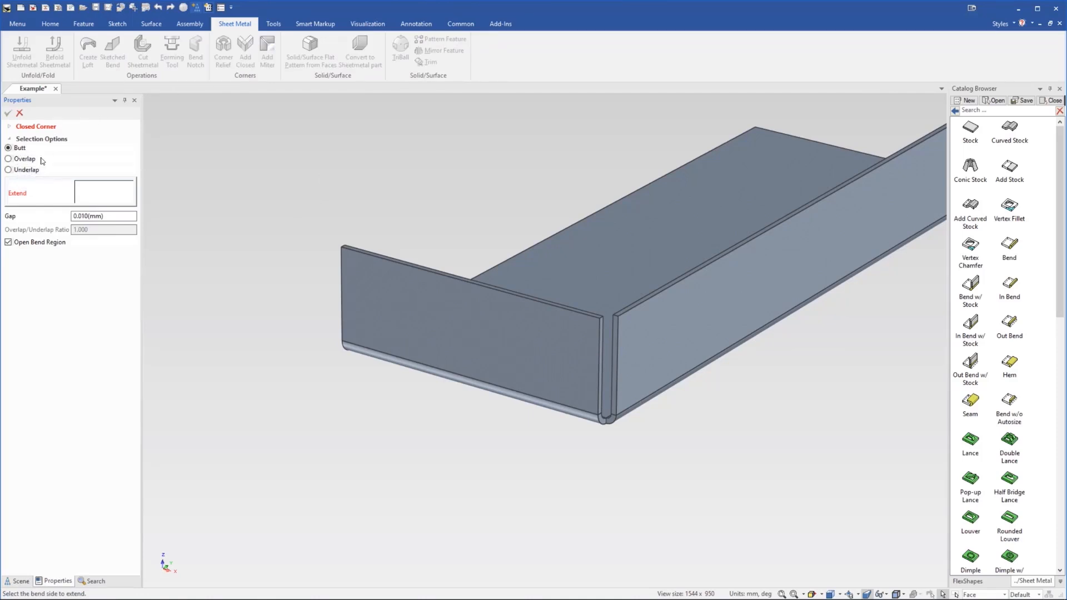
pyautogui.click(602, 358)
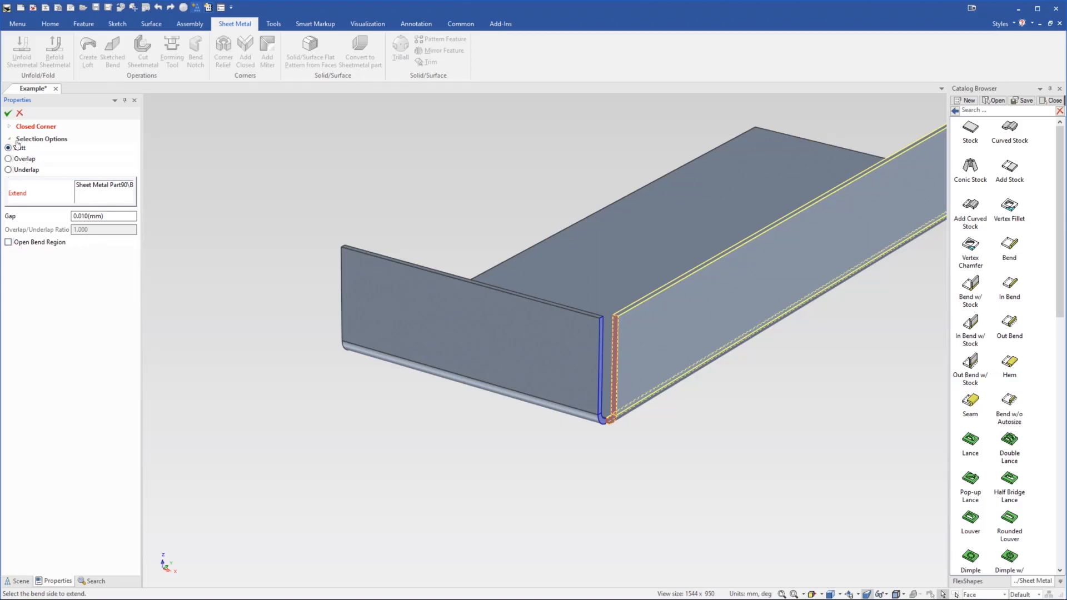
pyautogui.click(8, 114)
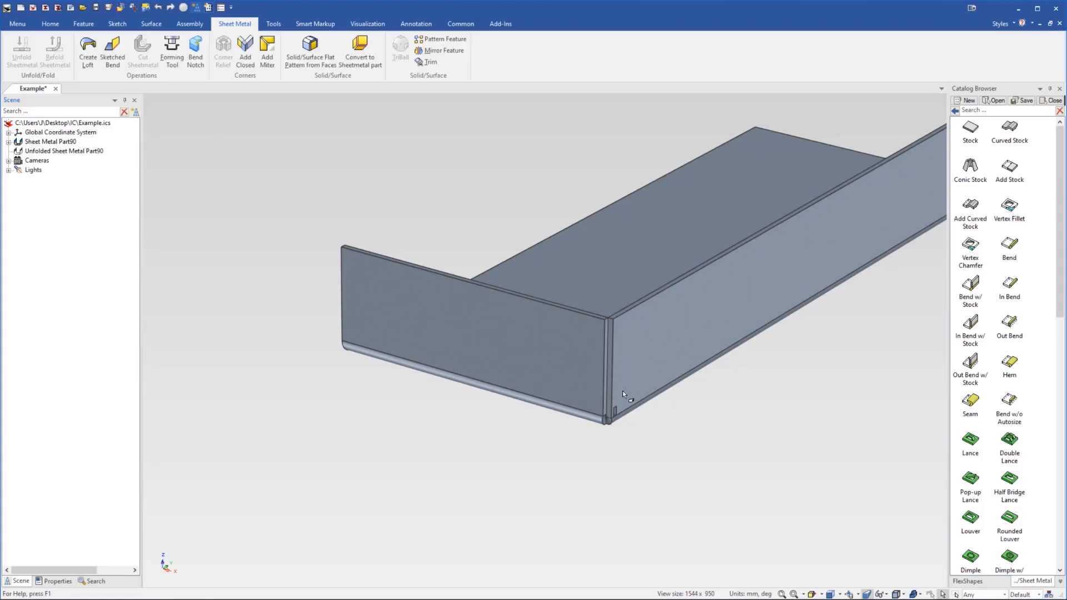
# Examine the closed corner up close, checking the bend ends and the relief geometry where the two flanges meet
pyautogui.scroll(3, 584, 369)
pyautogui.scroll(6, 585, 369)
pyautogui.moveTo(550, 388); pyautogui.dragTo(573, 443, button='middle')
pyautogui.click(577, 468)
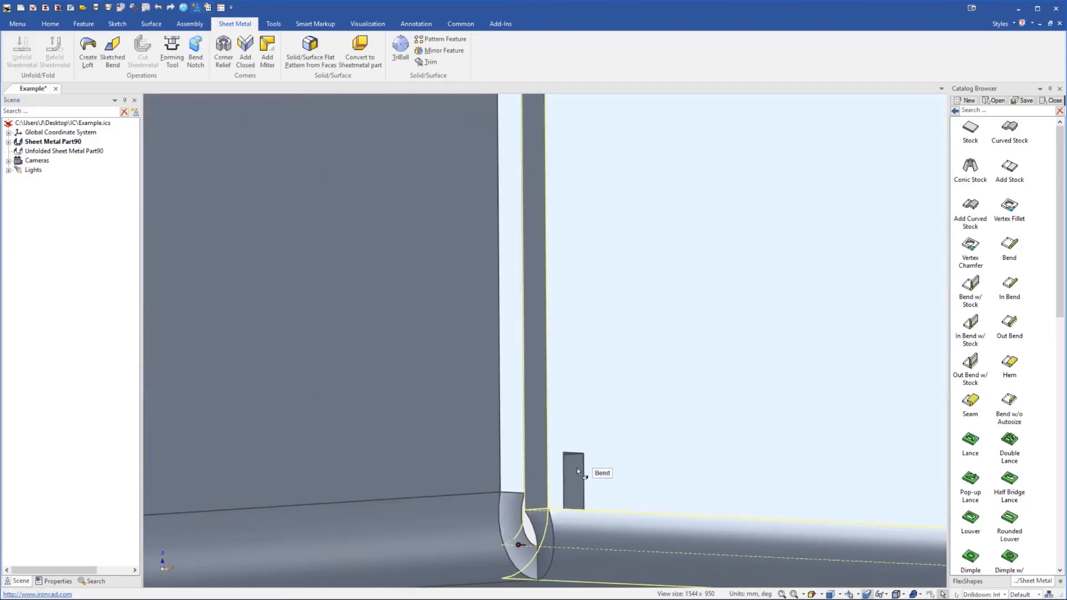
pyautogui.scroll(-8, 626, 503)
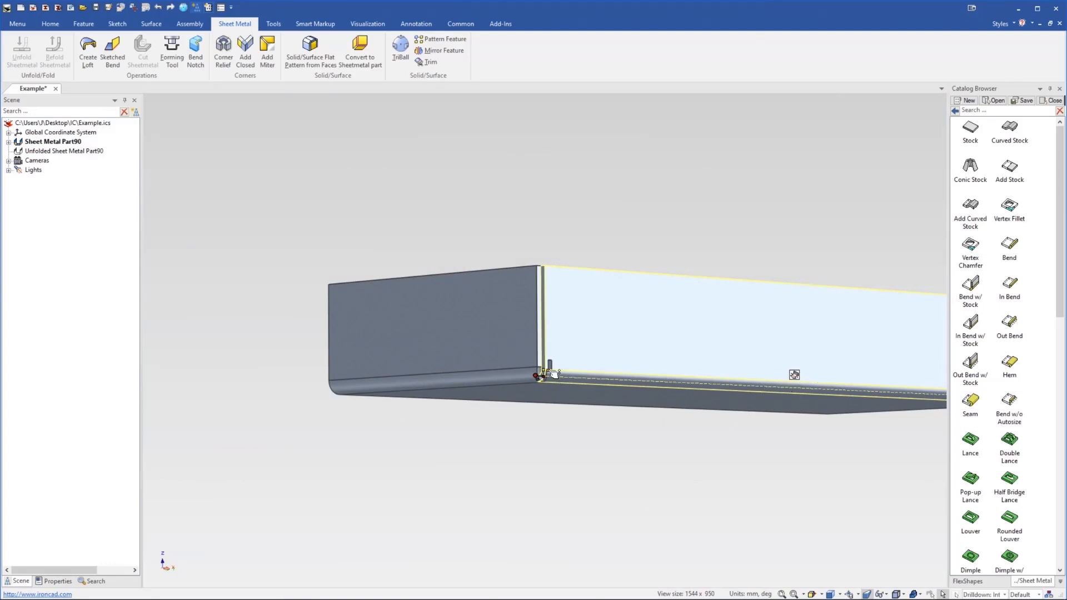
pyautogui.scroll(5, 554, 374)
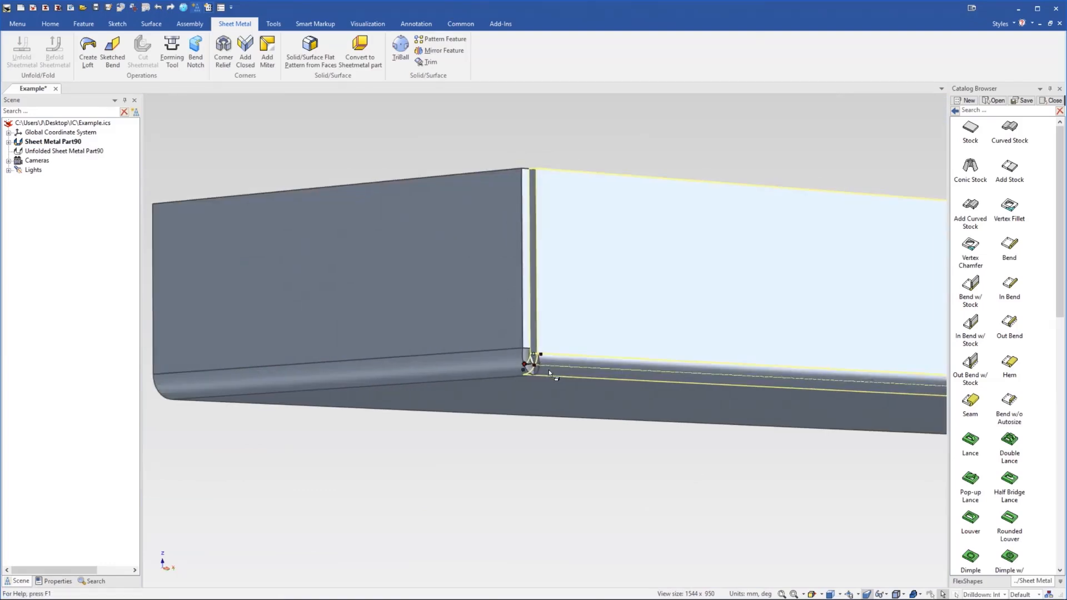
pyautogui.moveTo(580, 326); pyautogui.dragTo(616, 327)
pyautogui.click(615, 339)
pyautogui.click(614, 339)
pyautogui.click(596, 407)
pyautogui.doubleClick(522, 323)
pyautogui.click(586, 415)
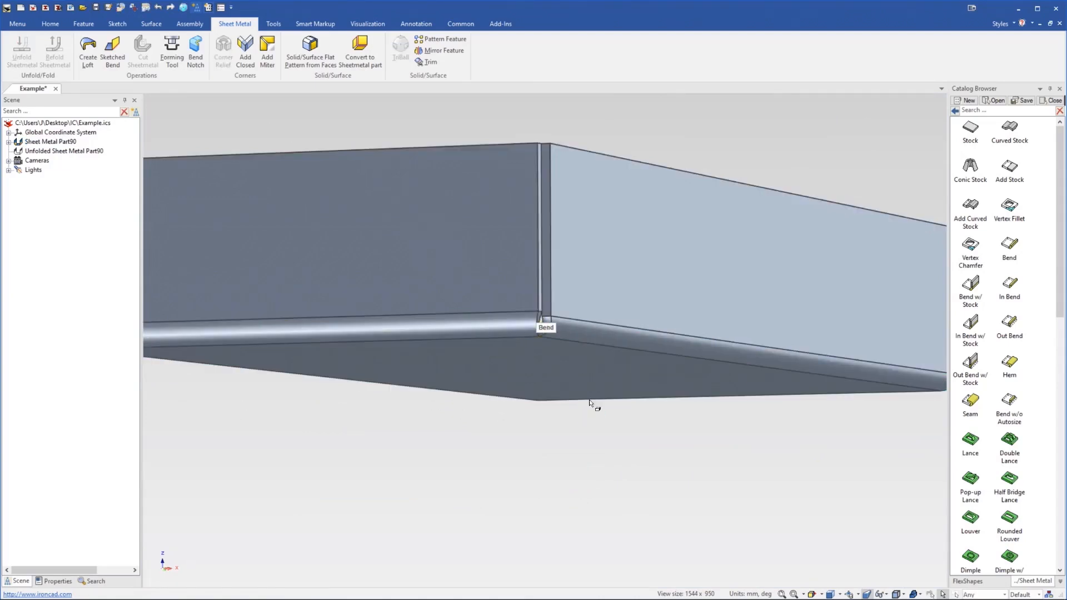
# Delete the bend and flange along the sheet's long edge
pyautogui.moveTo(579, 315); pyautogui.dragTo(566, 339)
pyautogui.moveTo(566, 339); pyautogui.dragTo(565, 324, button='middle')
pyautogui.scroll(-5, 565, 324)
pyautogui.click(585, 321)
pyautogui.click(584, 323)
pyautogui.press('Delete')
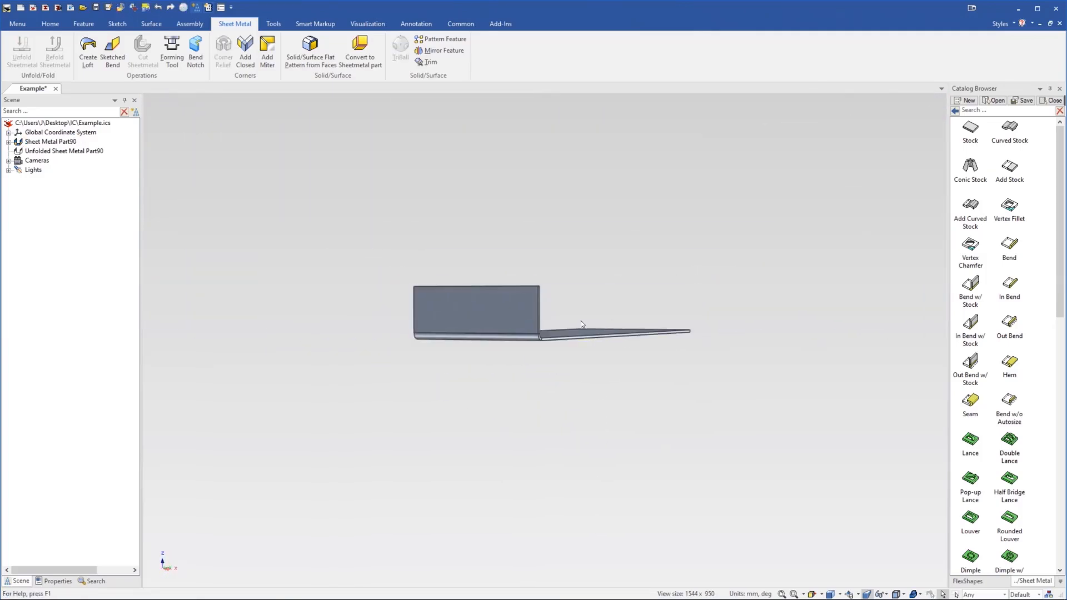
# Add a fresh bend along the sheet's long edge, with its flange extended level with the short flange's top edge
pyautogui.scroll(6, 556, 332)
pyautogui.moveTo(553, 332); pyautogui.dragTo(602, 353, button='middle')
pyautogui.scroll(-2, 602, 353)
pyautogui.moveTo(1010, 247); pyautogui.dragTo(520, 334)
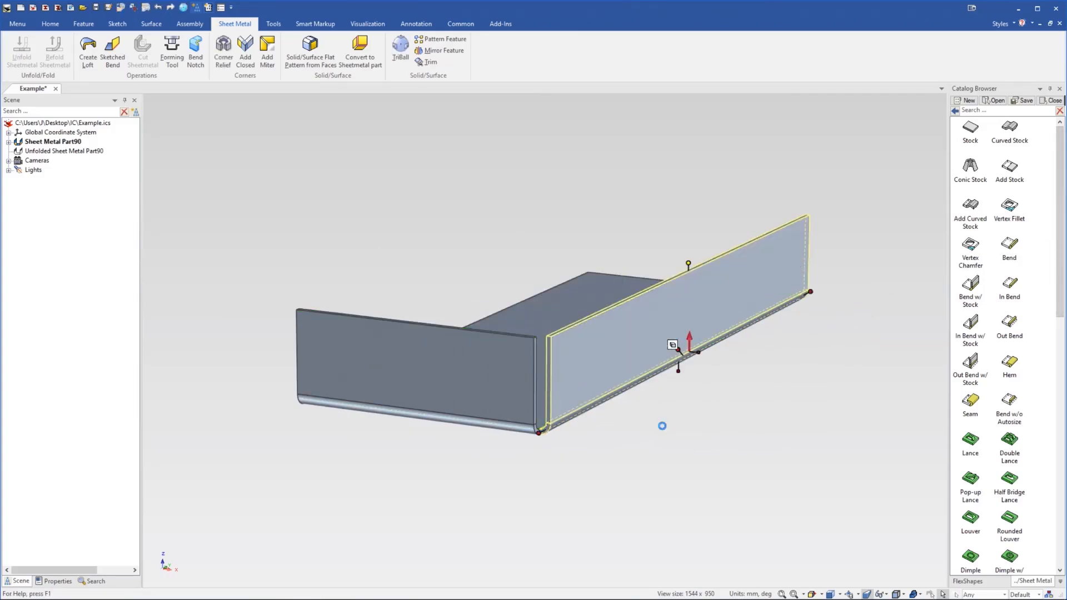
pyautogui.click(662, 426)
# Try to add a butt closed corner between the short flange and the new long flange
pyautogui.click(246, 47)
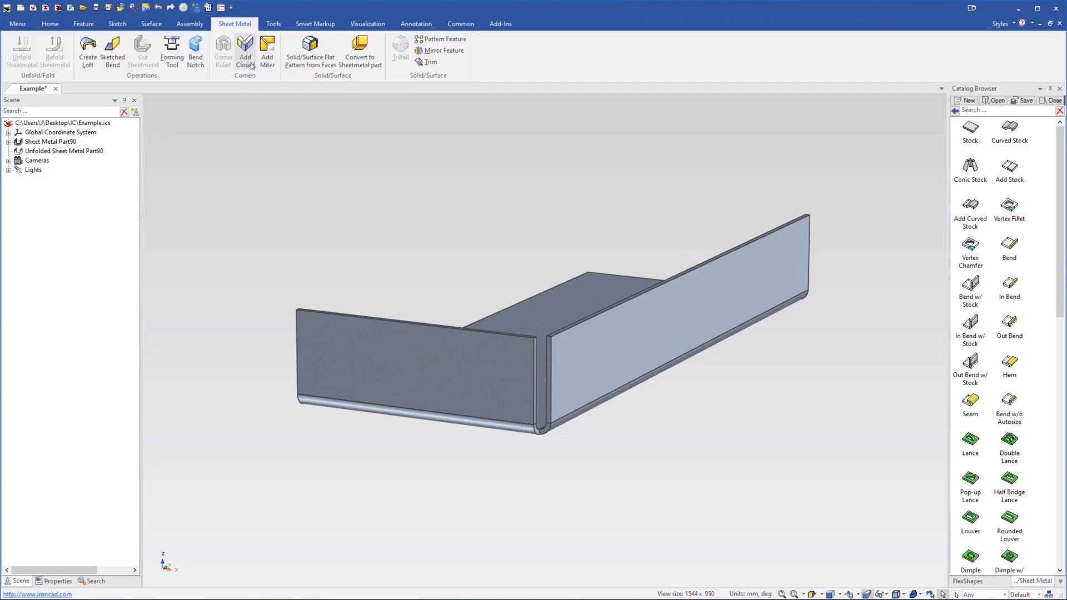
pyautogui.click(511, 373)
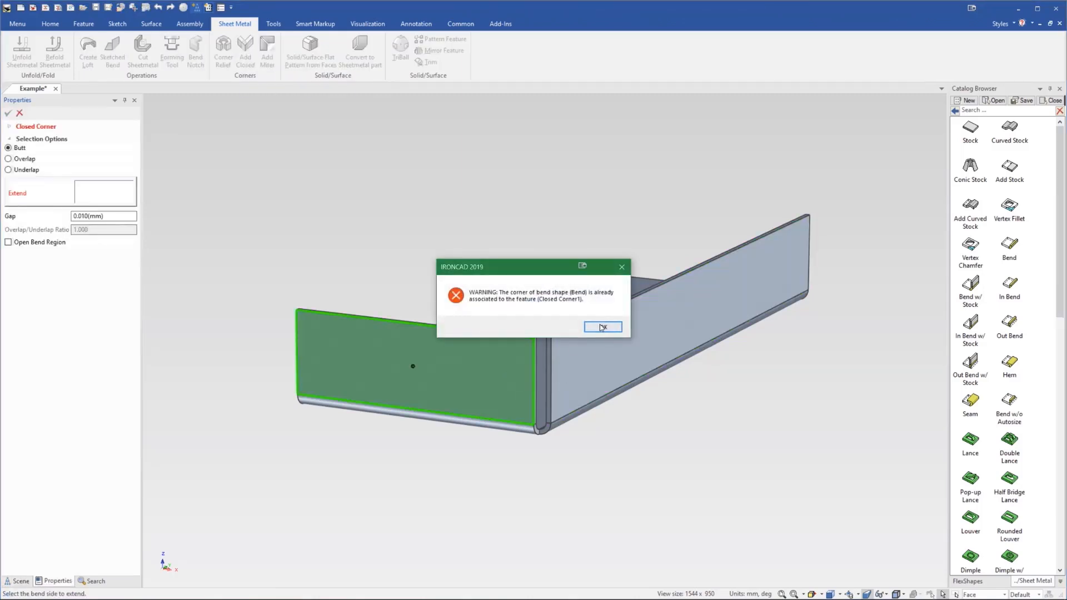
pyautogui.click(602, 327)
pyautogui.click(569, 382)
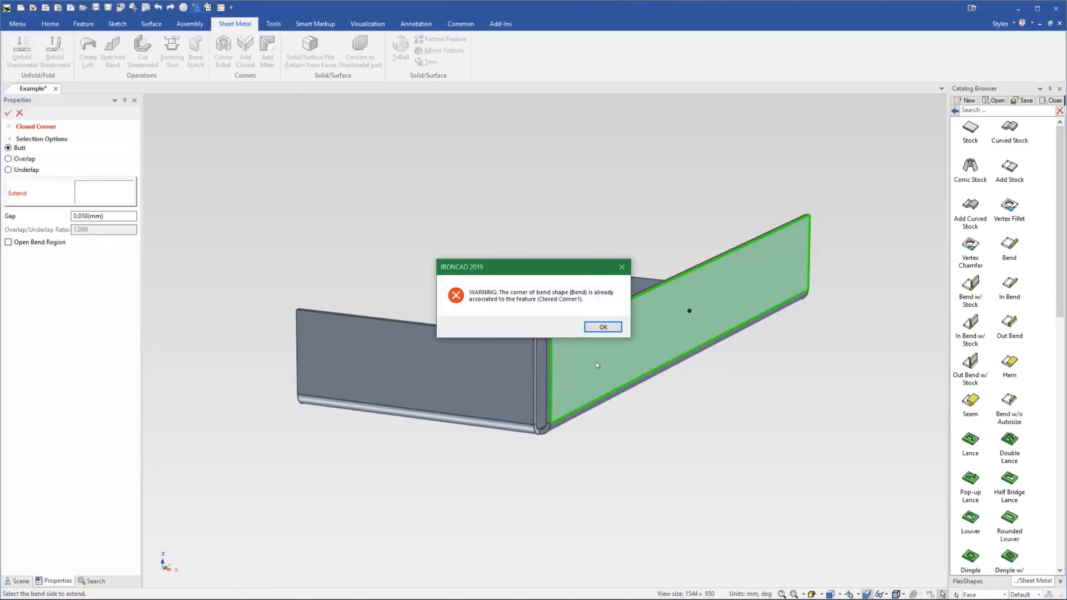
pyautogui.click(603, 328)
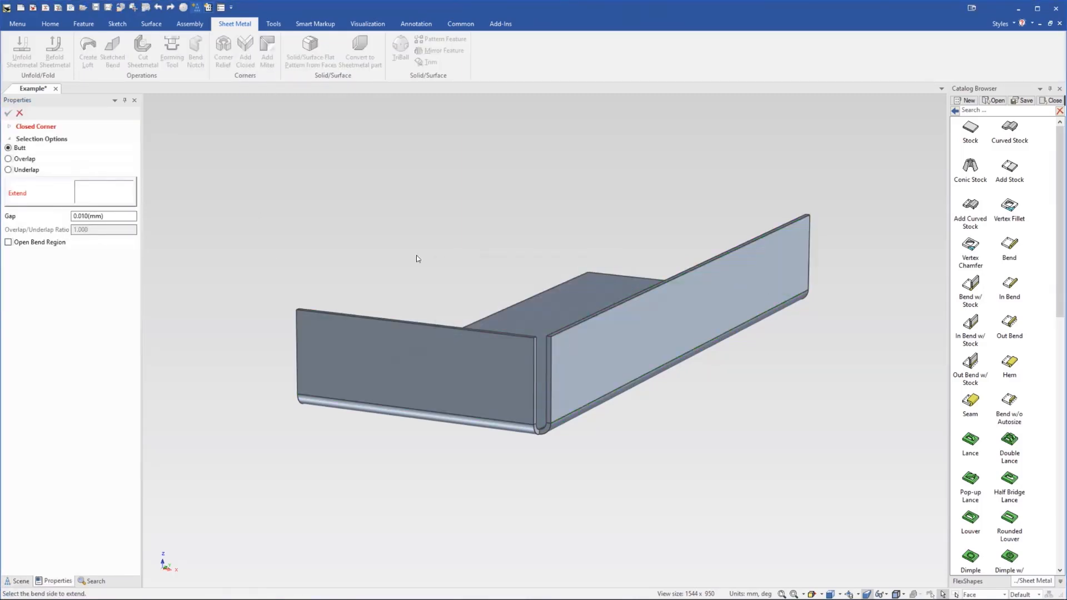
pyautogui.click(20, 113)
# Delete the leftover closed corner and miter flange features from the sheet metal part's feature tree
pyautogui.click(8, 141)
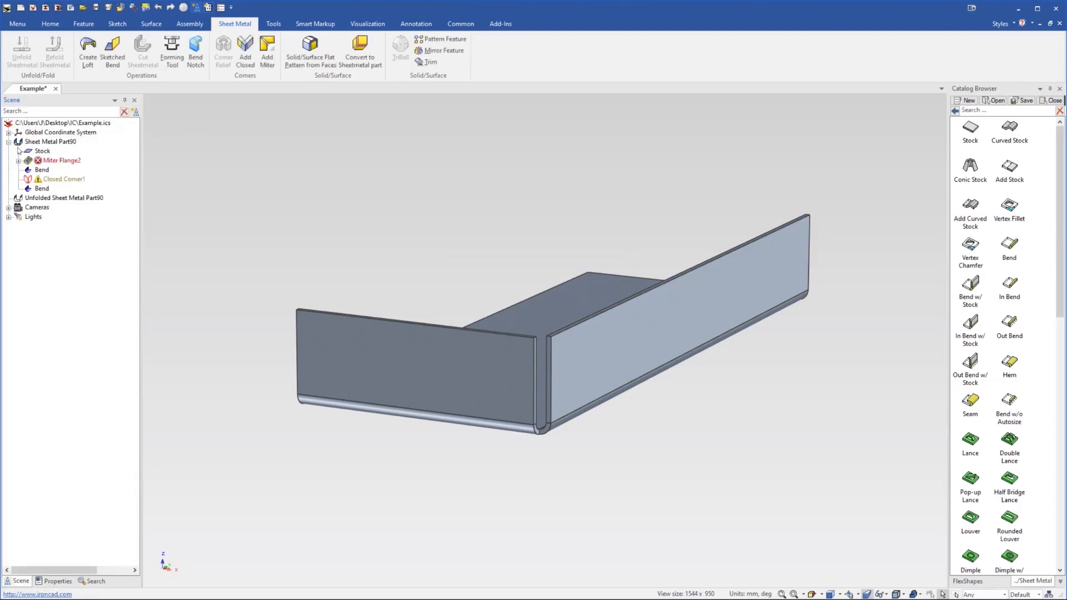
pyautogui.click(56, 178)
pyautogui.rightClick(56, 179)
pyautogui.click(79, 194)
pyautogui.click(63, 162)
pyautogui.rightClick(64, 162)
pyautogui.click(85, 176)
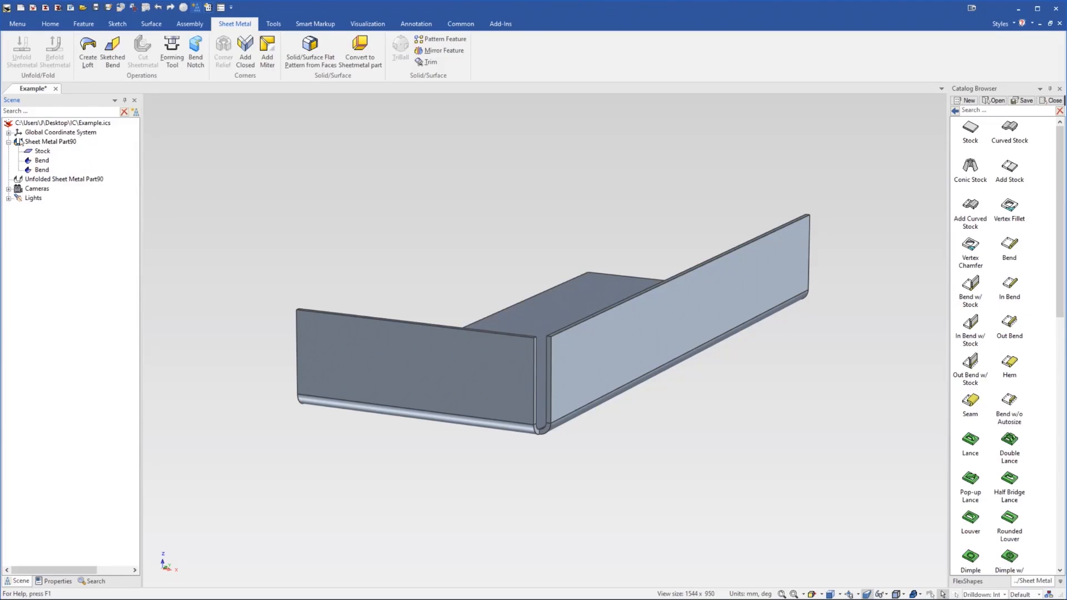
# Add a butt closed corner with a 0.010 mm gap between the short flange and the long flange
pyautogui.click(9, 143)
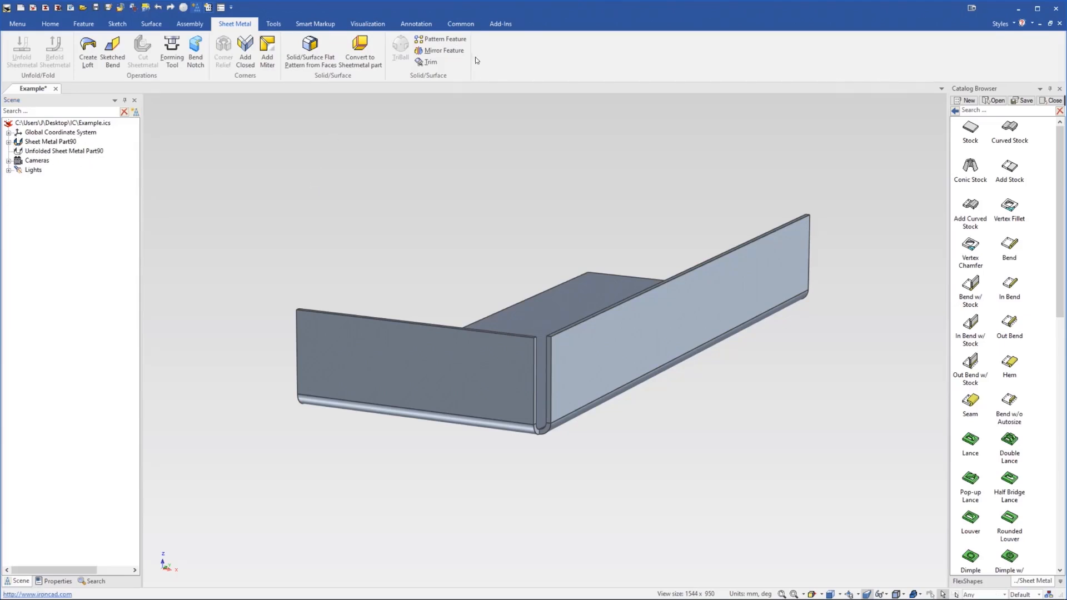
pyautogui.click(248, 62)
pyautogui.click(559, 380)
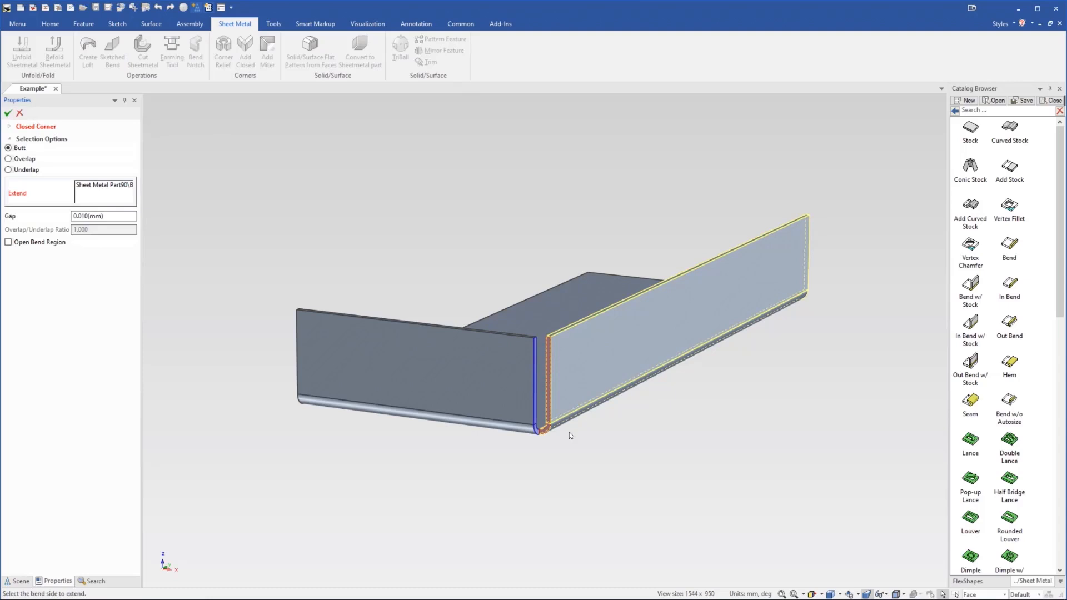
pyautogui.click(8, 113)
pyautogui.scroll(5, 511, 389)
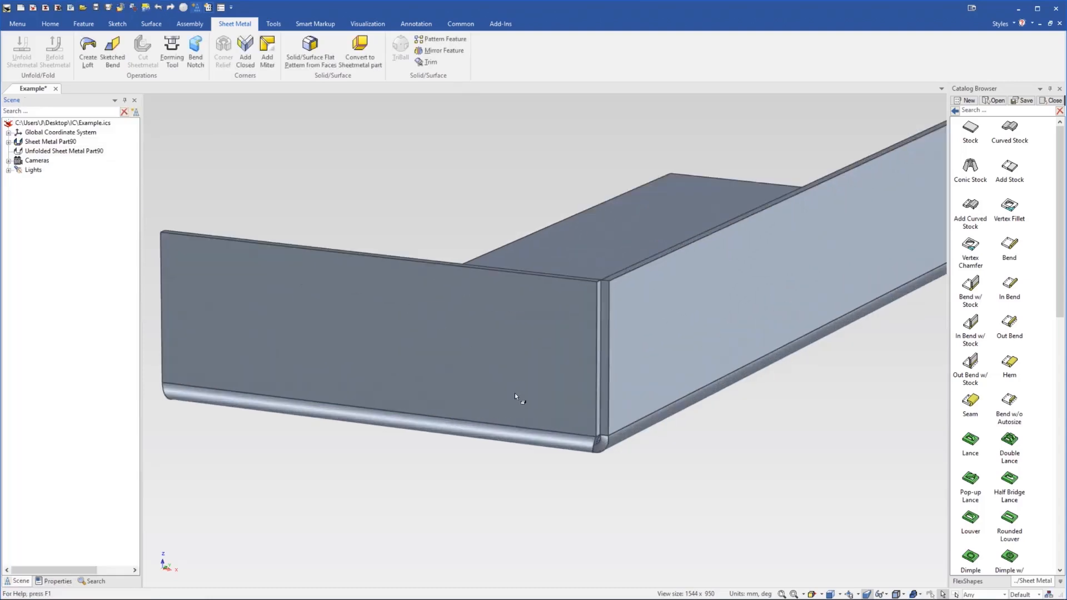
pyautogui.moveTo(663, 398); pyautogui.dragTo(636, 400, button='middle')
pyautogui.scroll(-7, 636, 398)
pyautogui.scroll(5, 566, 299)
pyautogui.moveTo(559, 357); pyautogui.dragTo(546, 356, button='middle')
# Delete the bend and flange along the sheet's long edge
pyautogui.click(515, 377)
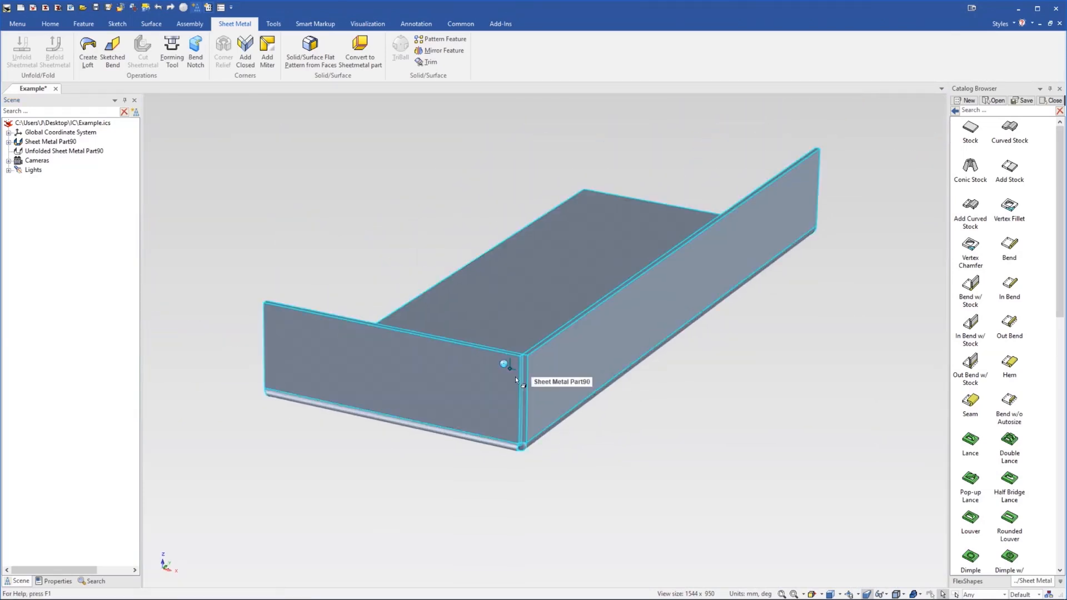
pyautogui.click(523, 408)
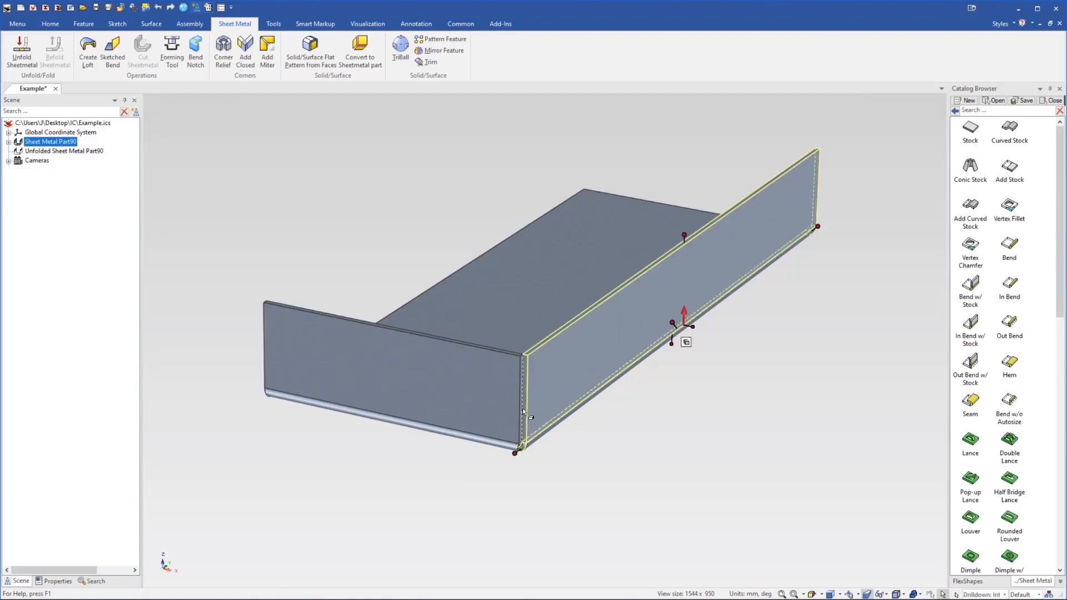
pyautogui.press('Delete')
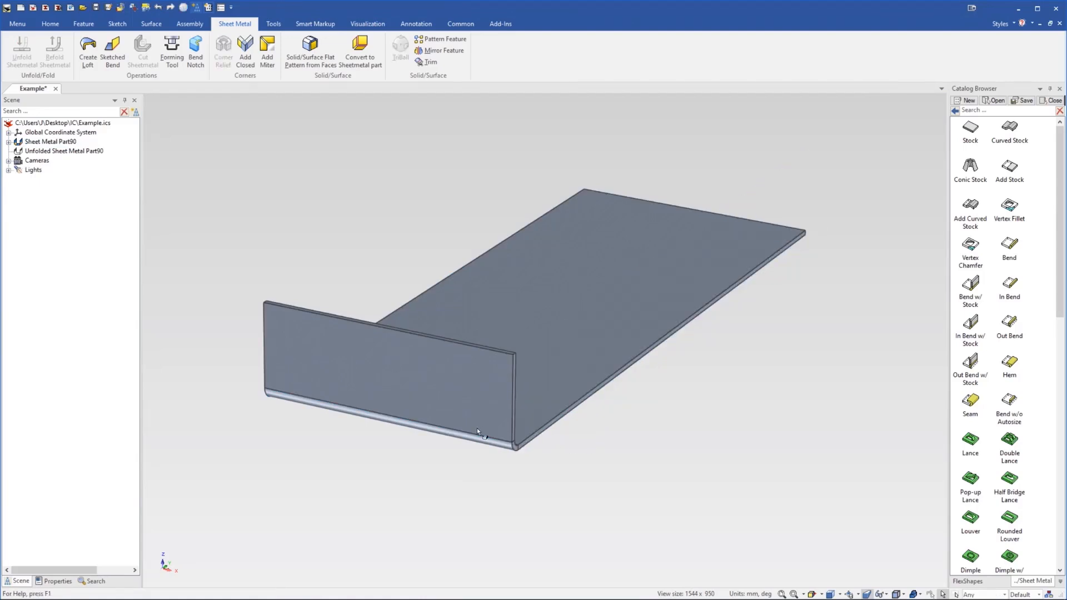
pyautogui.moveTo(500, 429); pyautogui.dragTo(502, 431, button='middle')
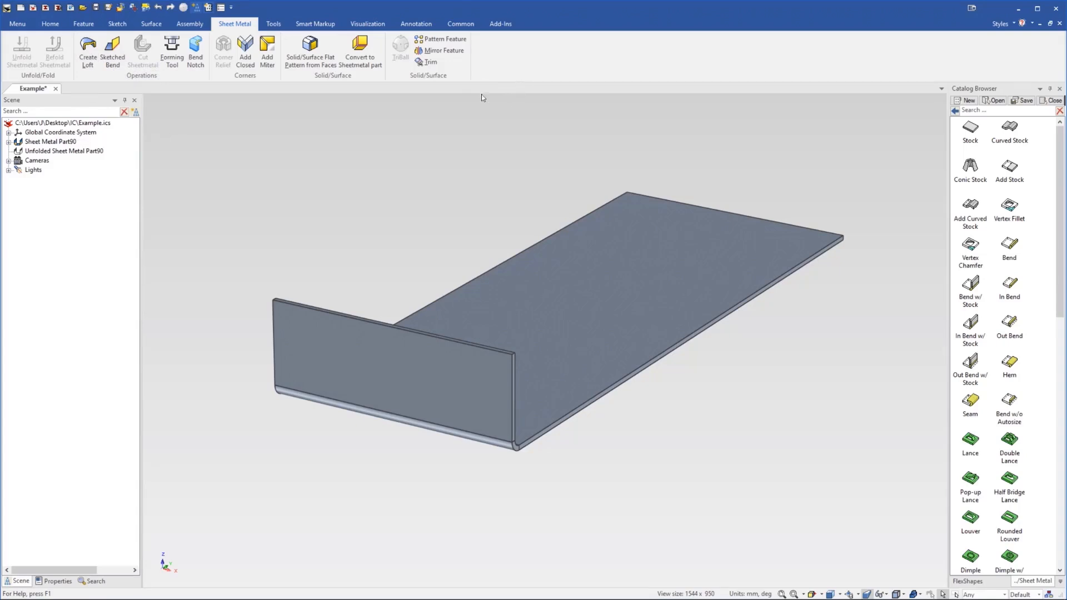
pyautogui.scroll(-3, 411, 267)
pyautogui.click(458, 358)
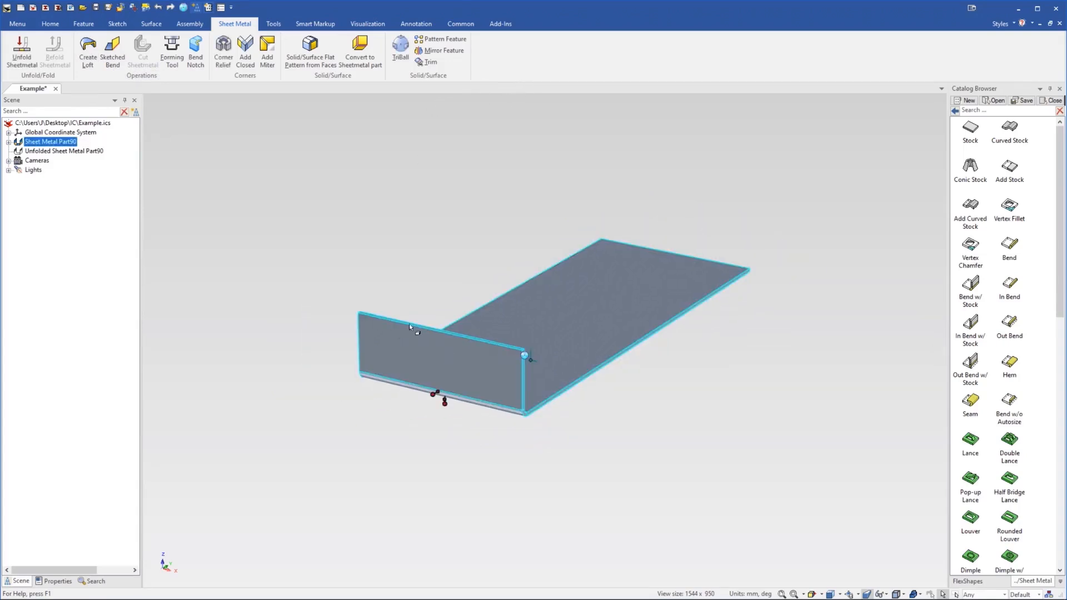
pyautogui.click(393, 257)
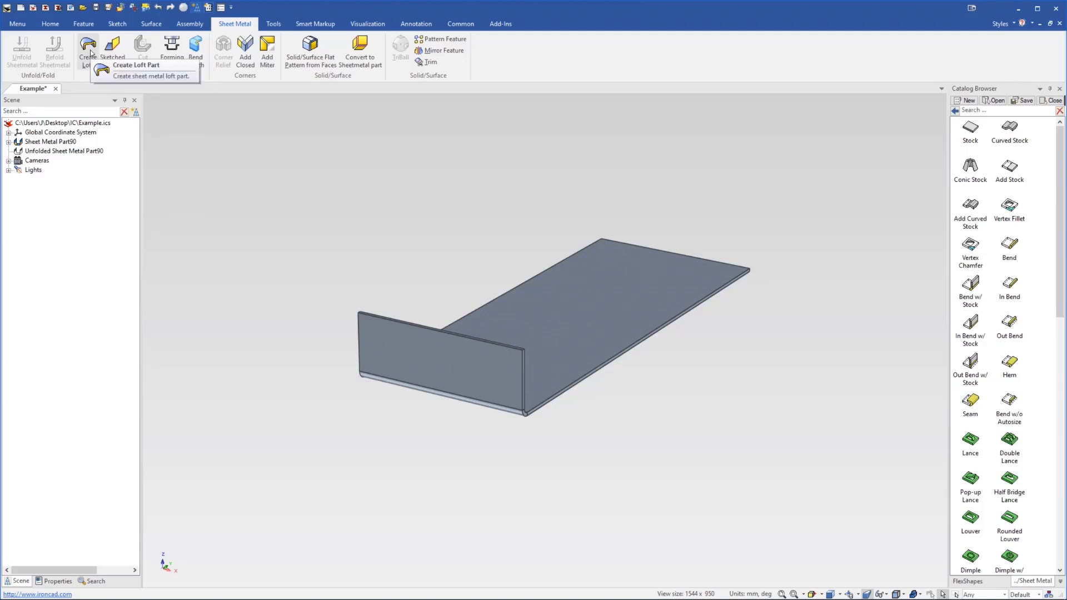
# Start a sketch on the X-Y plane and draw a 200 x 200 mm center rectangle at the origin
pyautogui.click(116, 24)
pyautogui.click(25, 64)
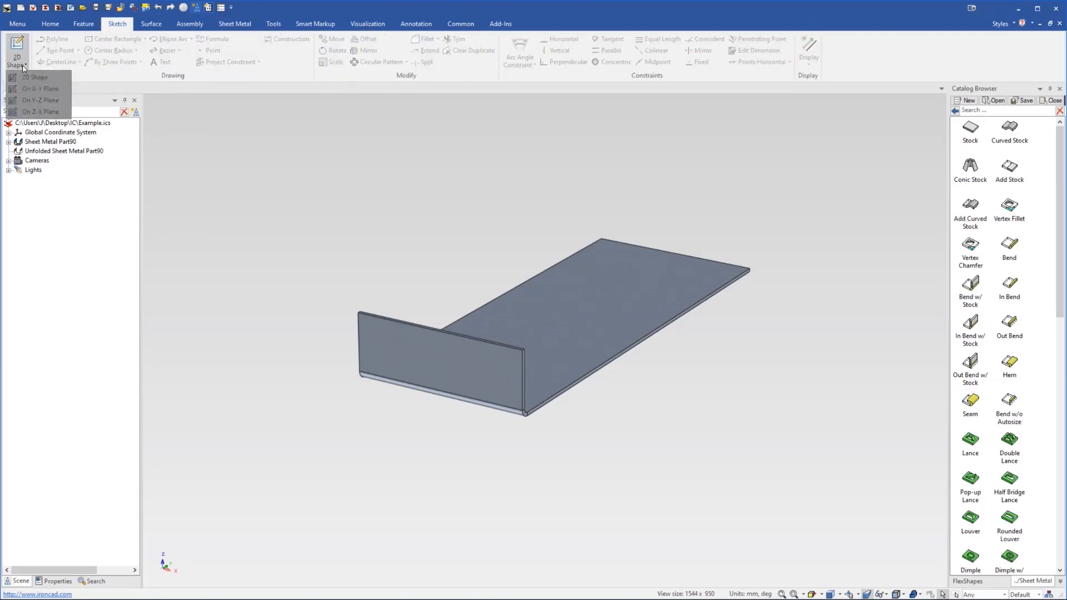
pyautogui.click(47, 89)
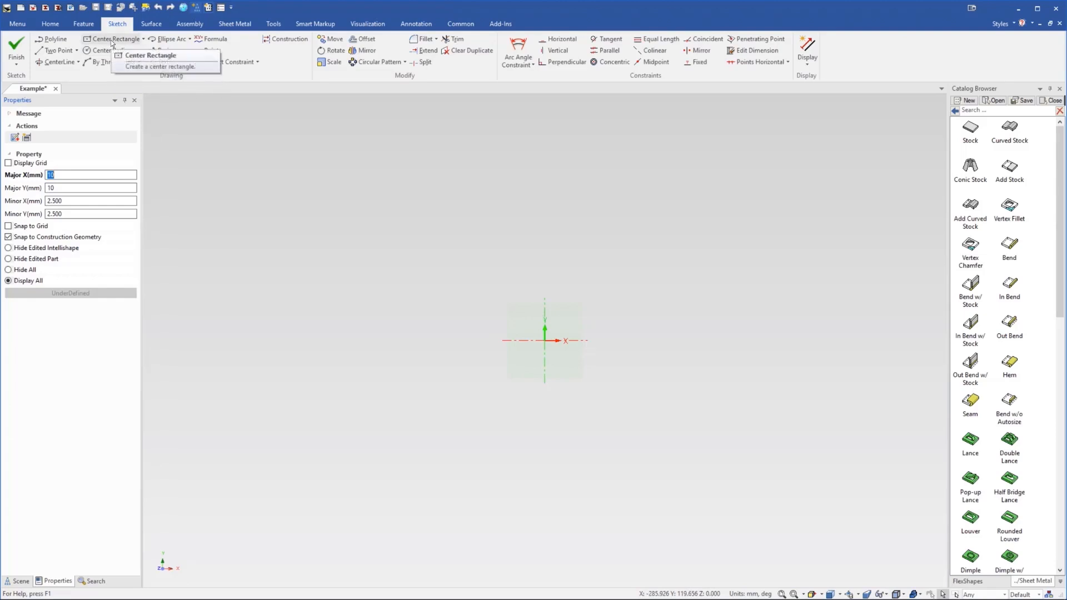
pyautogui.click(111, 40)
pyautogui.click(544, 340)
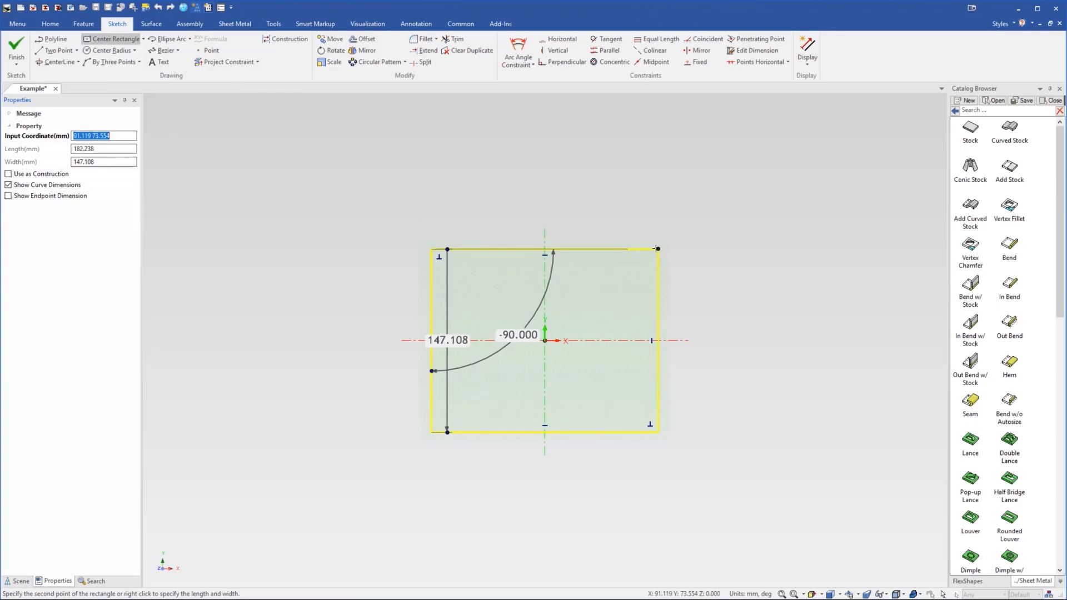
pyautogui.press('Tab')
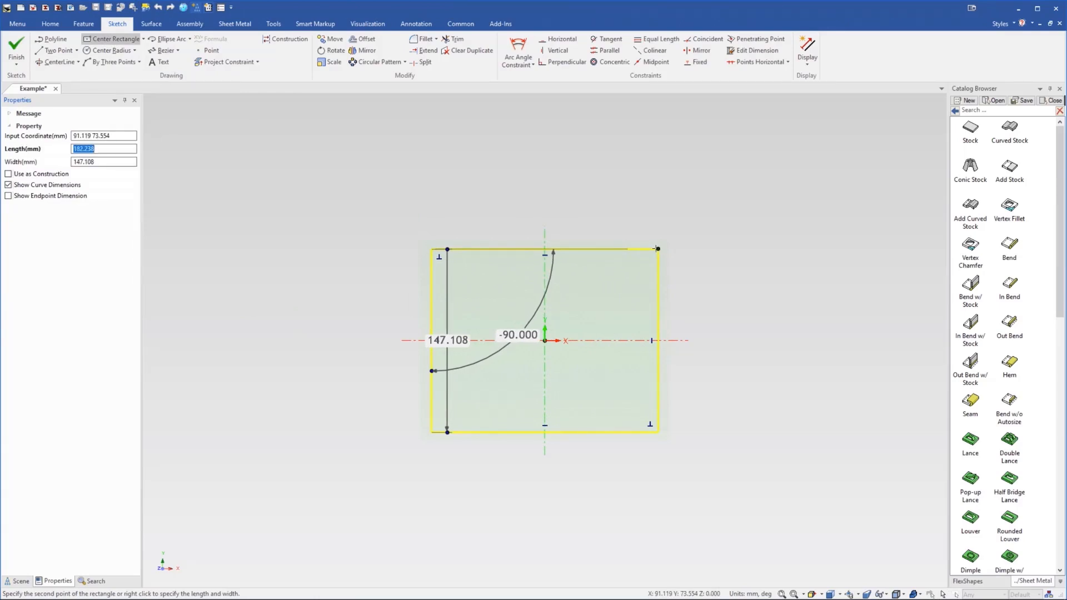
pyautogui.write('200')
pyautogui.press('Tab')
pyautogui.write('200')
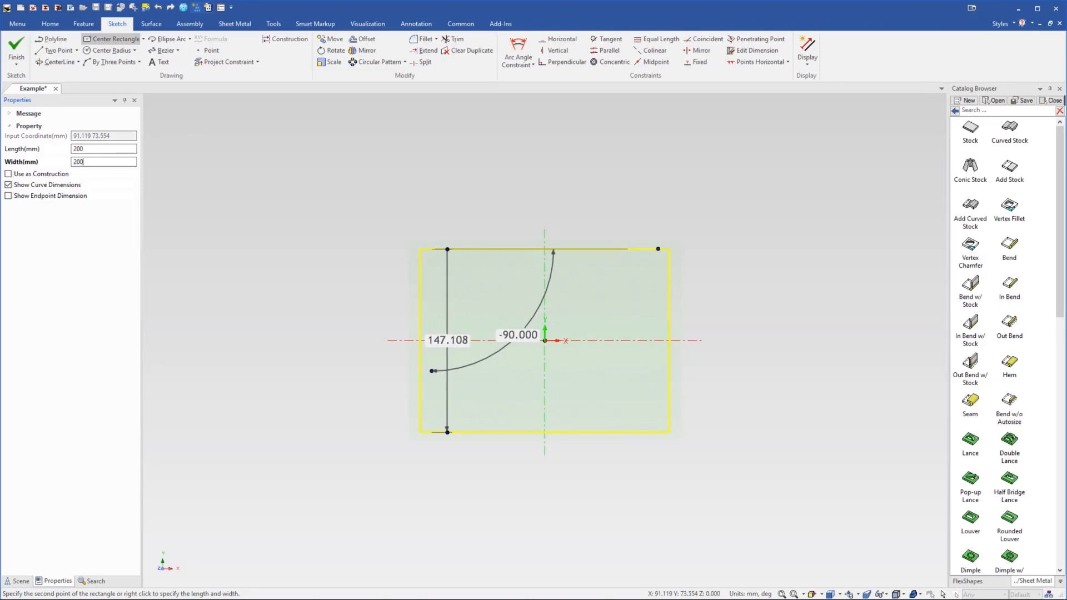
pyautogui.press('Return')
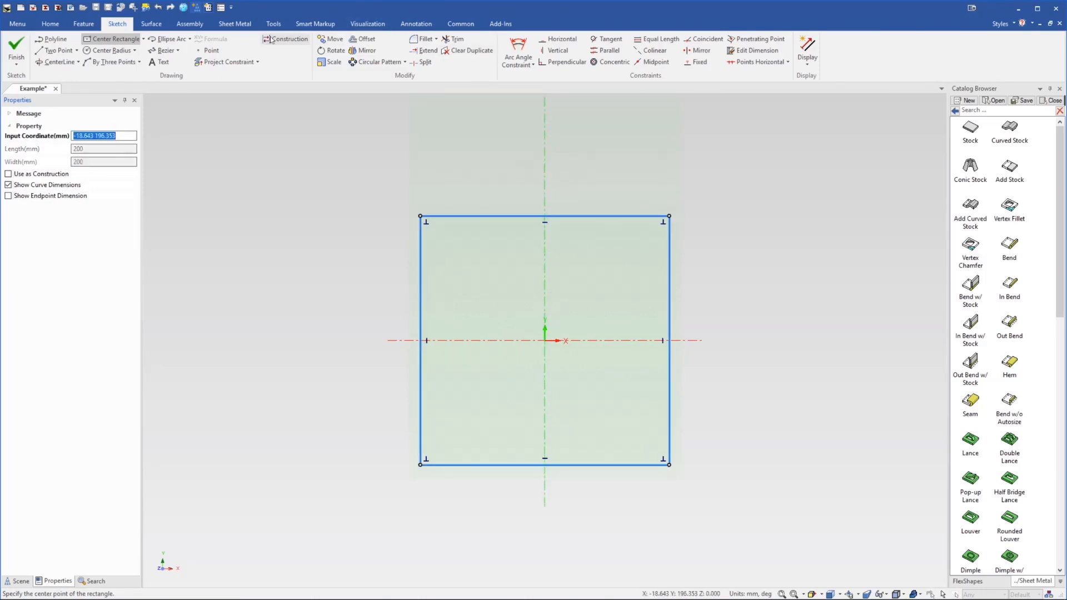
# Fillet all four corners of the square with a locked radius of 10 mm
pyautogui.click(422, 39)
pyautogui.click(670, 217)
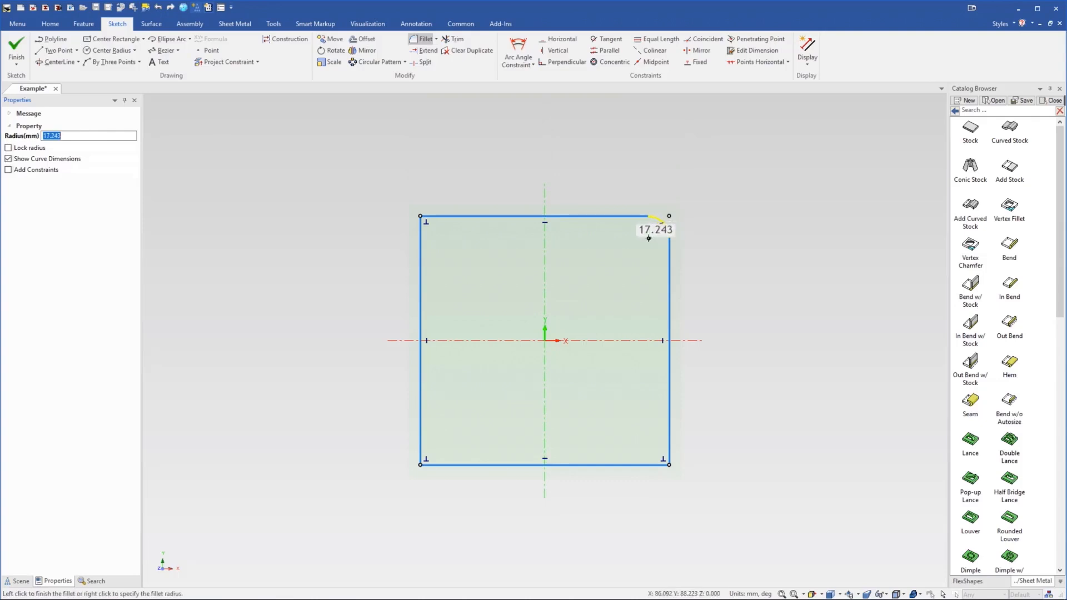
pyautogui.write('10')
pyautogui.press('Return')
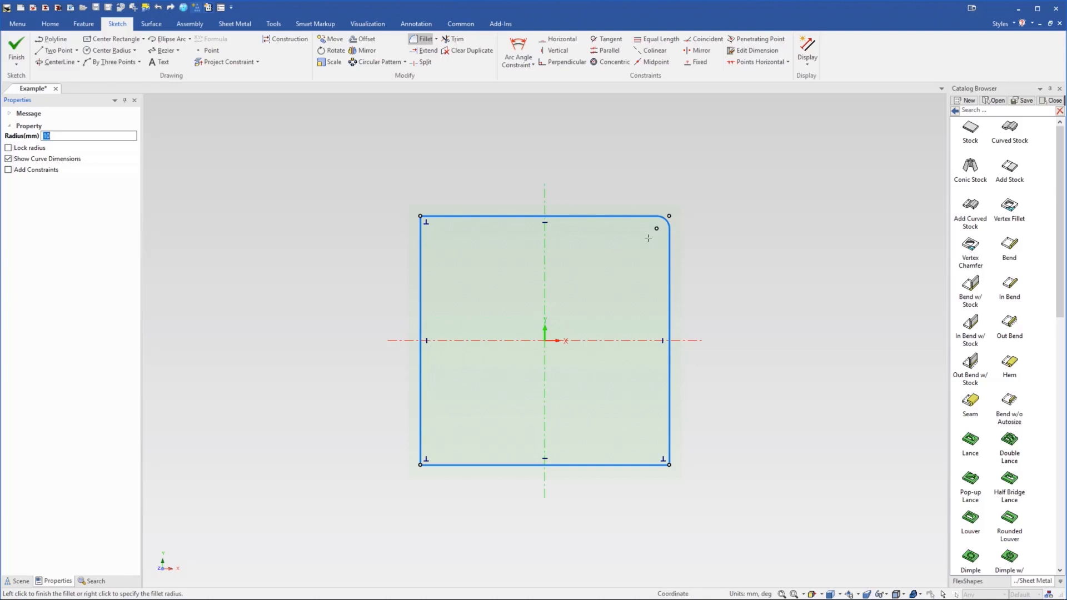
pyautogui.click(8, 148)
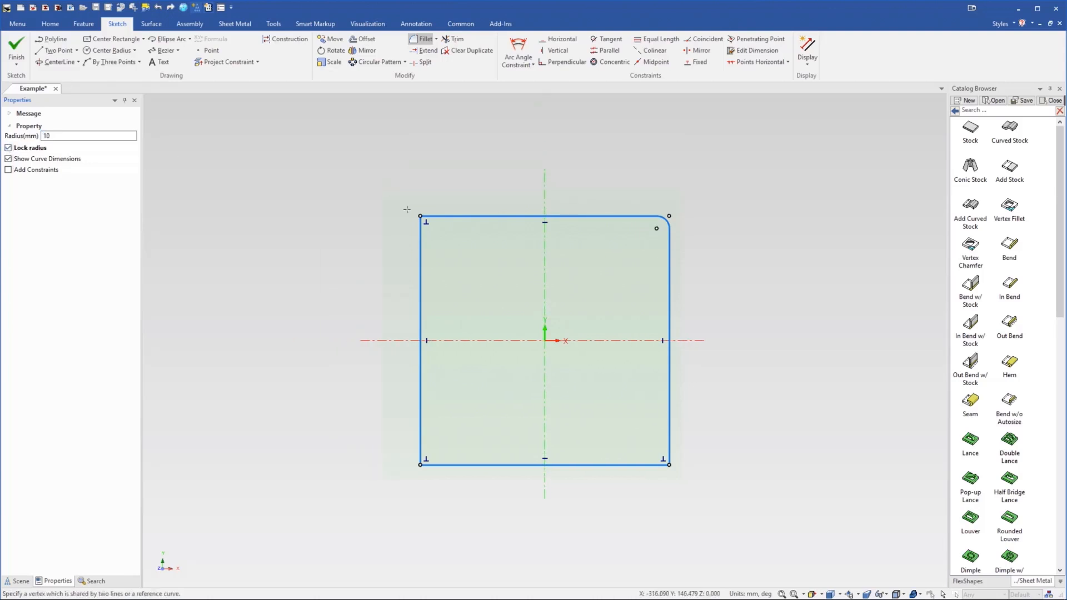
pyautogui.click(420, 215)
pyautogui.click(420, 465)
pyautogui.click(669, 464)
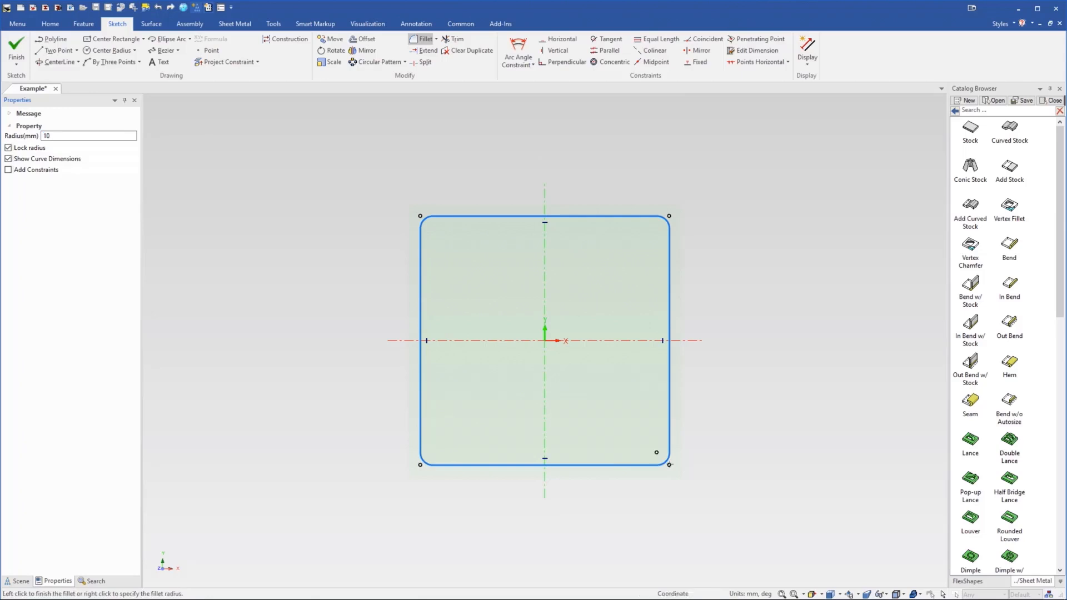
# Draw a narrow center rectangle 1 mm long and about 18 mm wide, centred on the midpoint of the square's lower edge
pyautogui.click(127, 40)
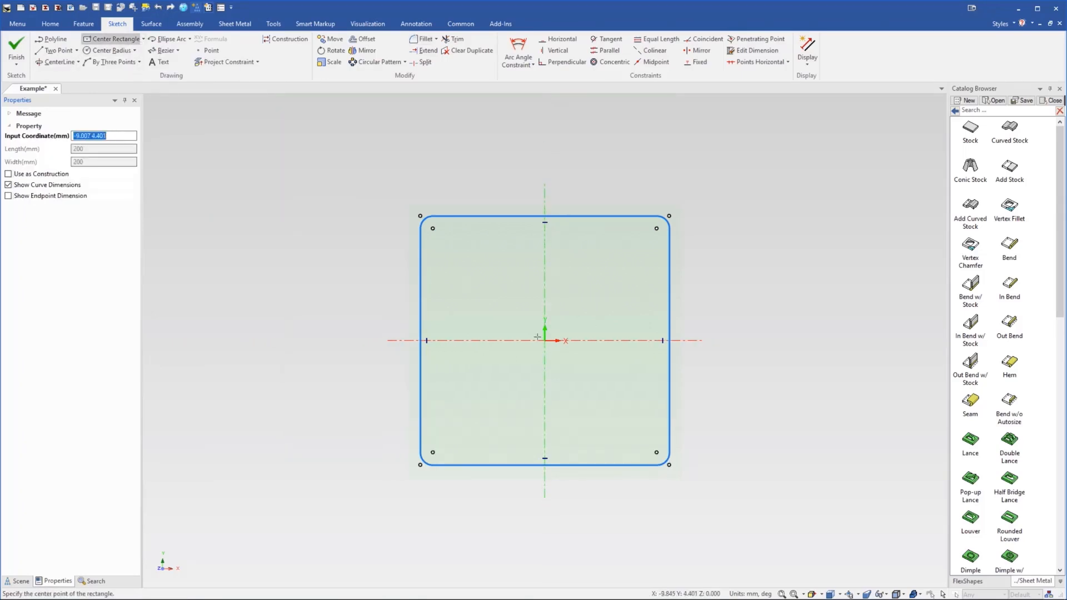
pyautogui.click(545, 464)
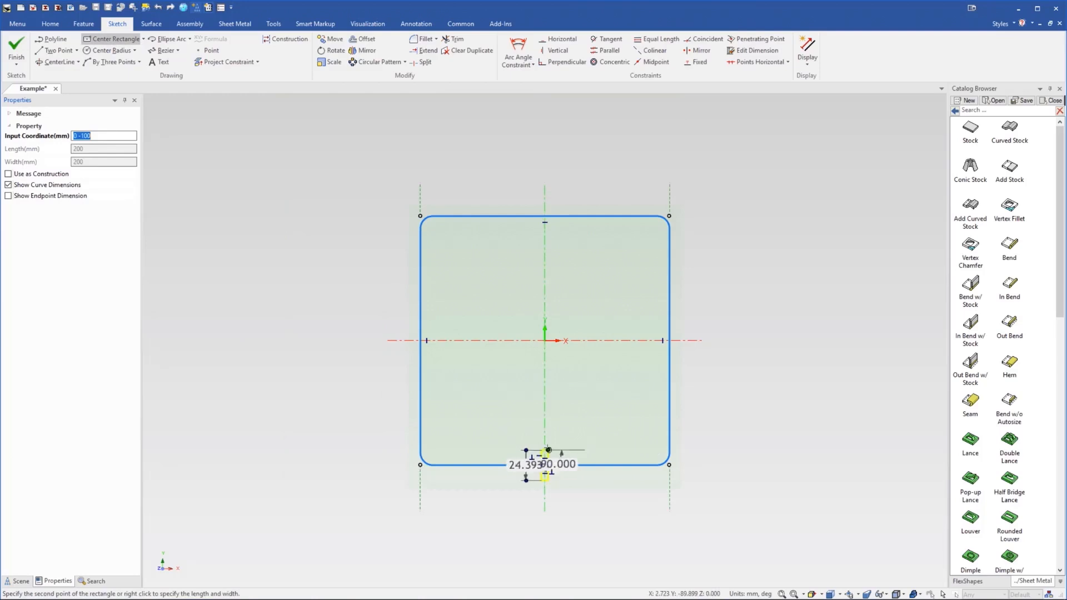
pyautogui.scroll(3, 542, 461)
pyautogui.scroll(4, 539, 427)
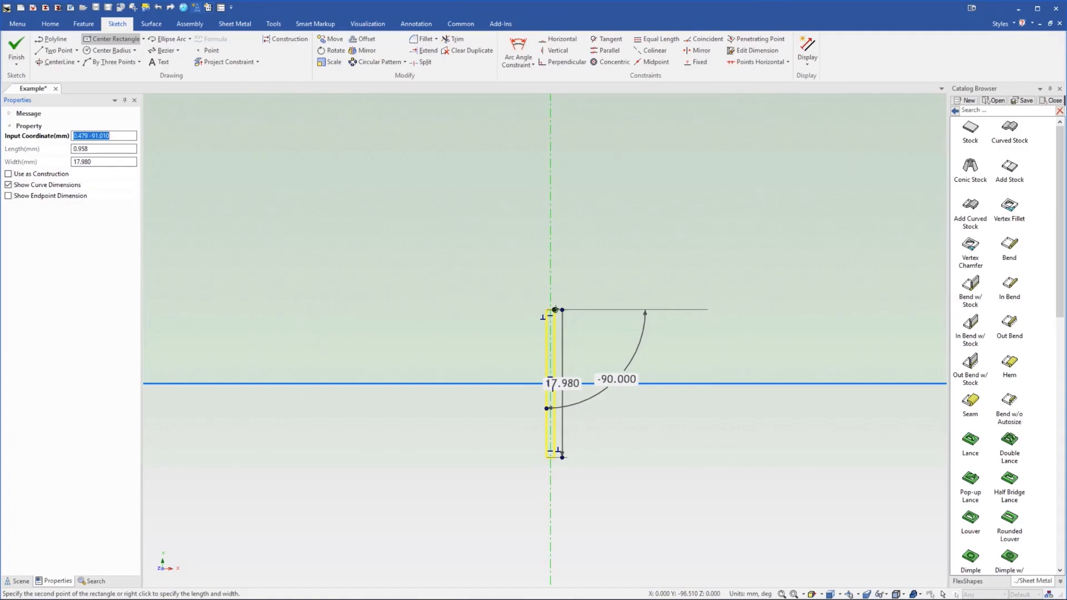
pyautogui.press('Tab')
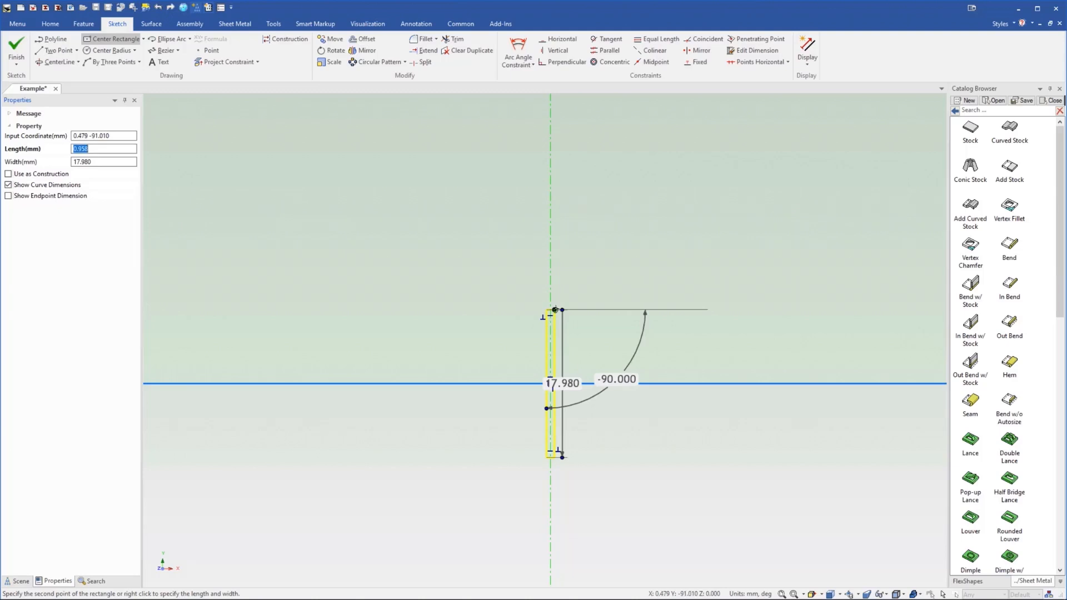
pyautogui.write('1')
pyautogui.press('Return')
# Trim away the narrow rectangle and the edge segment inside it, leaving a 1 mm gap in the lower edge, and finish the sketch
pyautogui.click(454, 39)
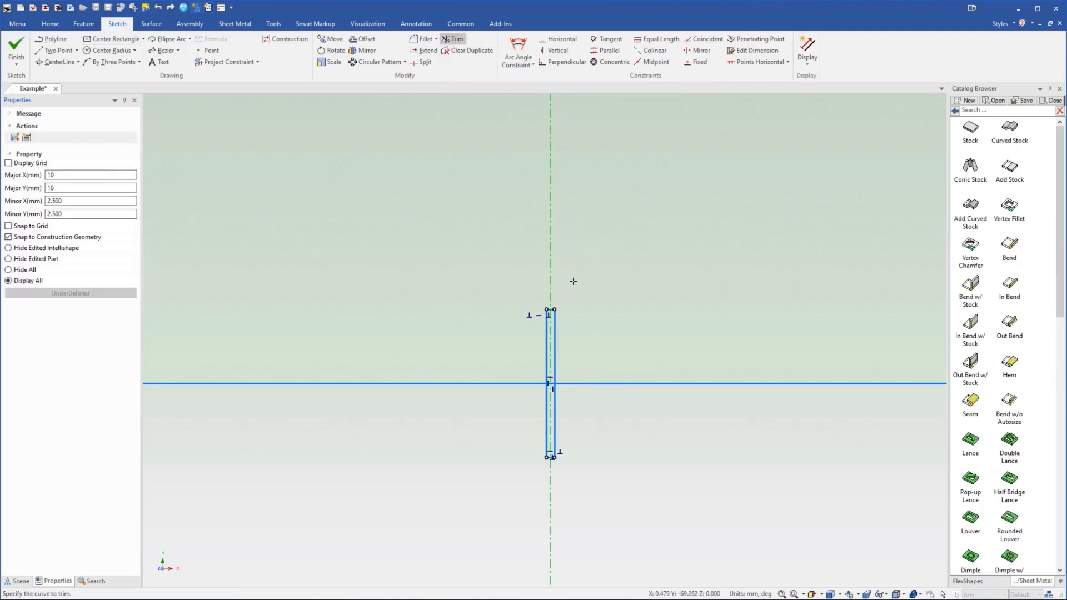
pyautogui.click(550, 312)
pyautogui.click(551, 383)
pyautogui.click(546, 402)
pyautogui.click(555, 403)
pyautogui.click(550, 458)
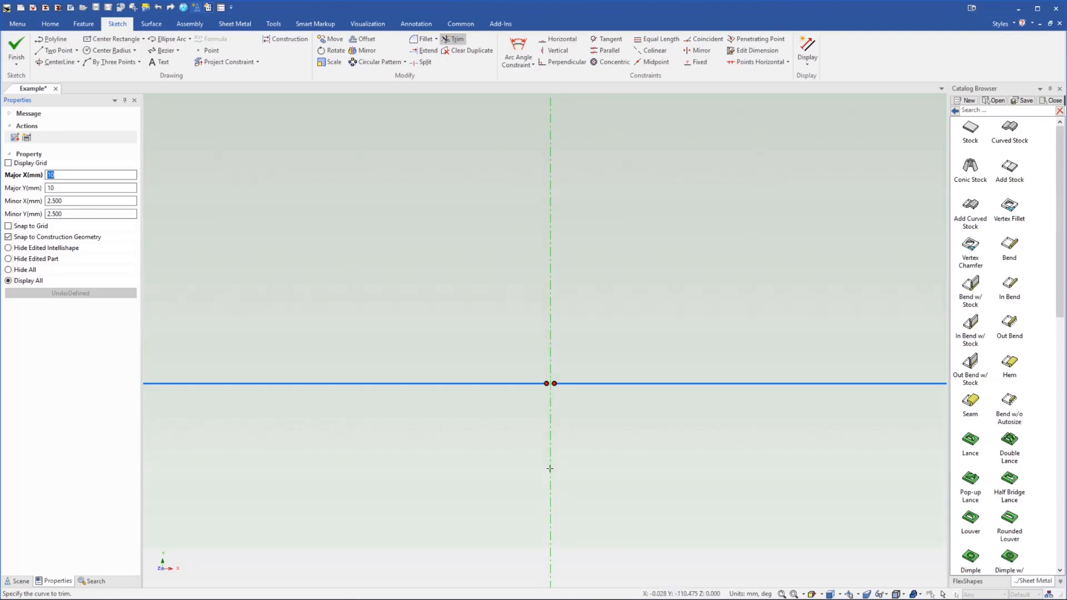
pyautogui.scroll(-10, 550, 389)
pyautogui.scroll(1, 556, 231)
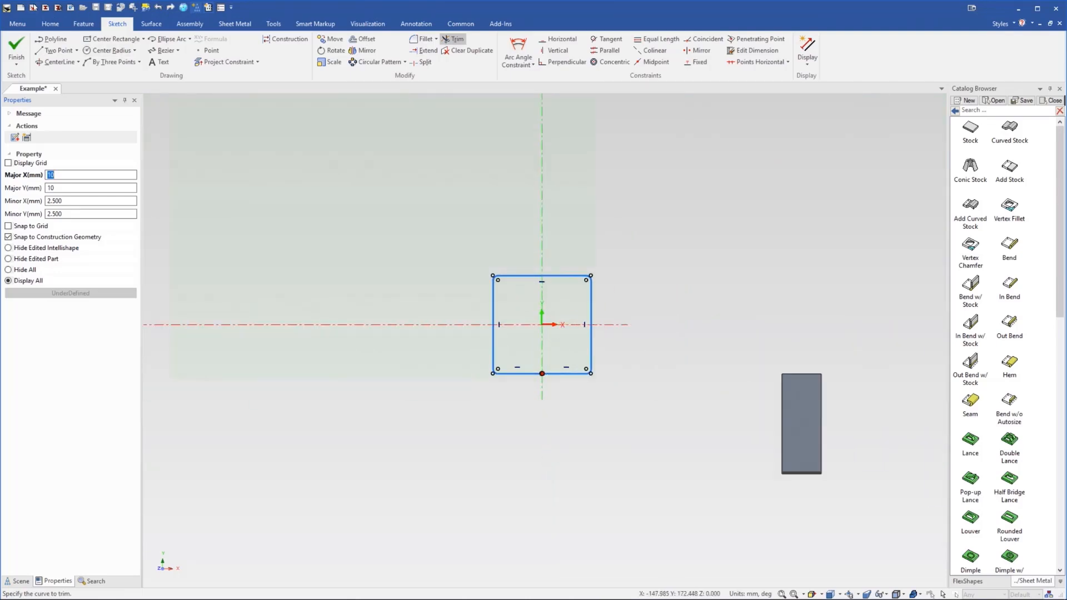
pyautogui.click(16, 47)
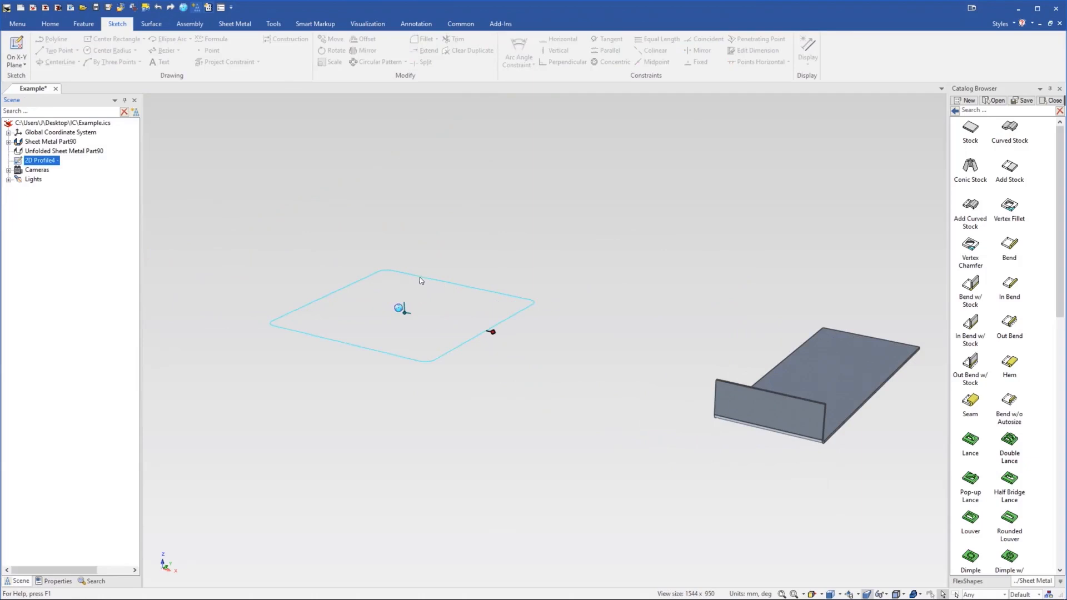
# Make one copy of the rounded square profile directly above the original with the TriBall
pyautogui.press('F10')
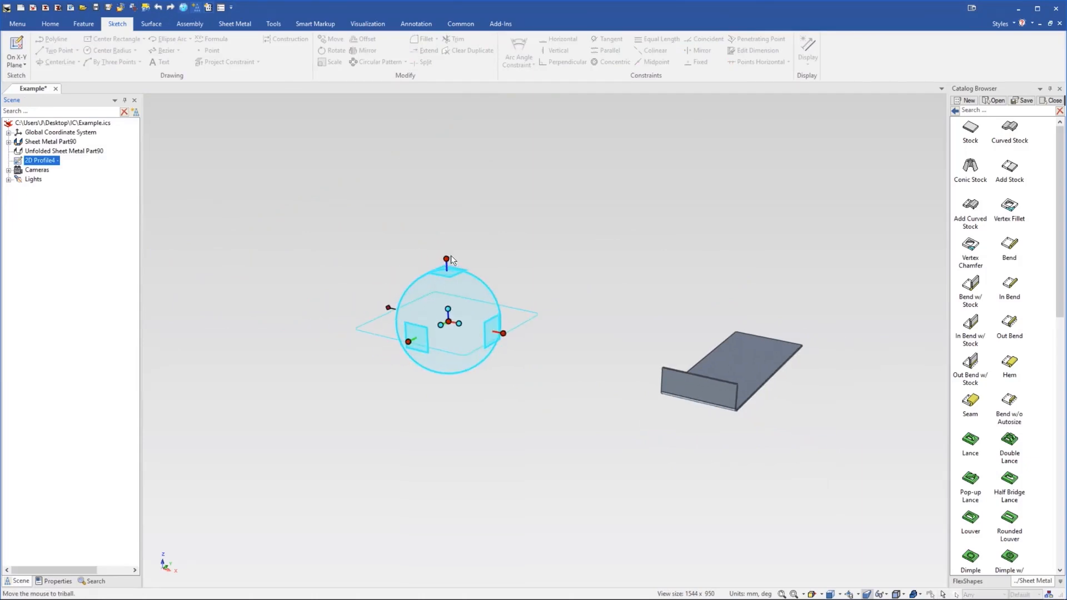
pyautogui.moveTo(450, 260); pyautogui.dragTo(443, 120)
pyautogui.moveTo(446, 257); pyautogui.dragTo(448, 261, button='right')
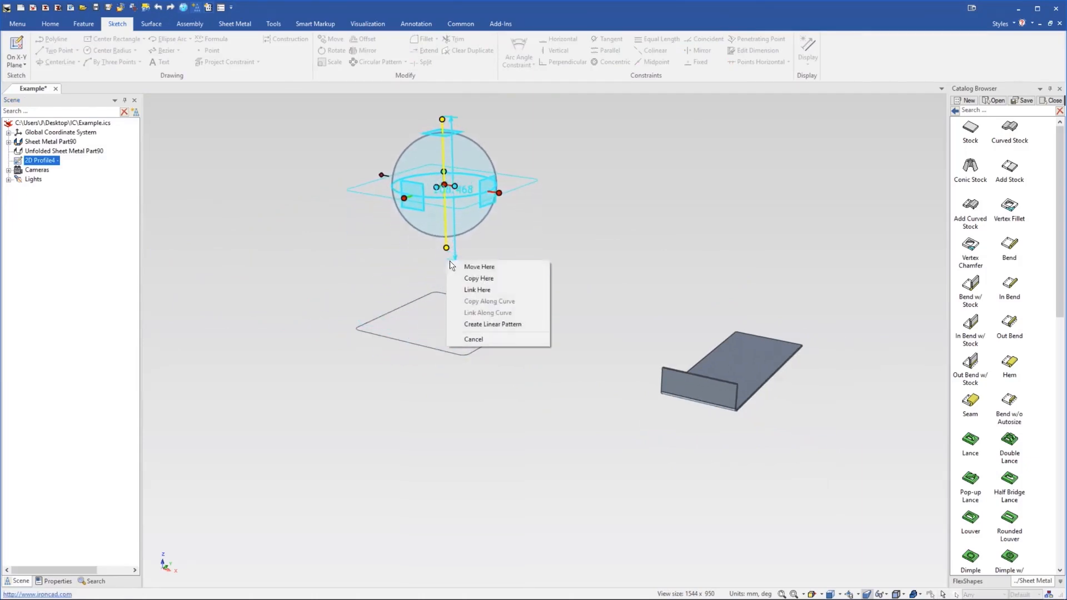
pyautogui.click(491, 278)
pyautogui.doubleClick(521, 257)
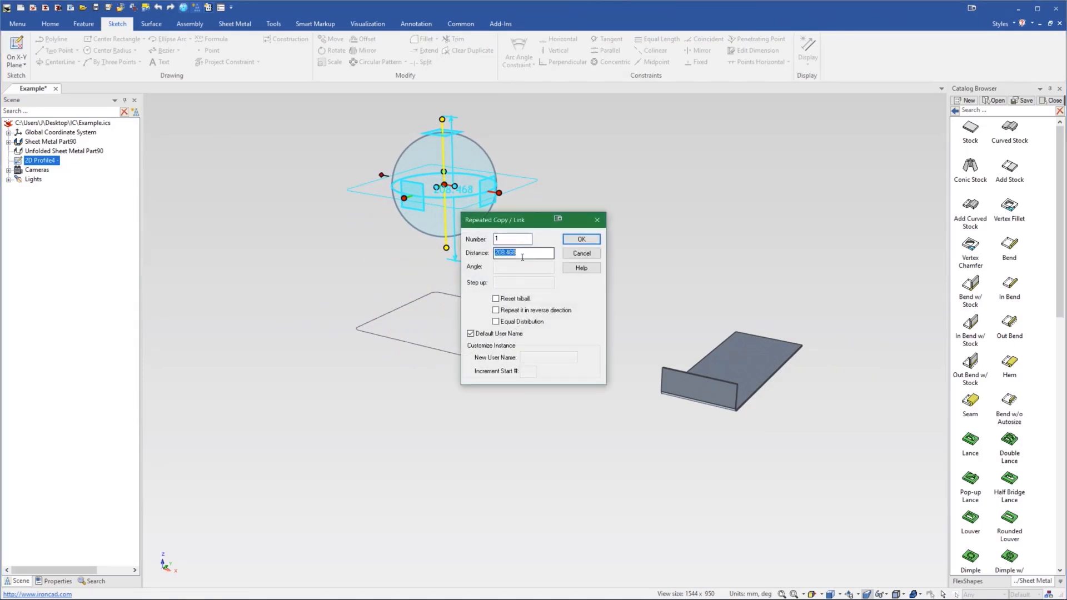
pyautogui.write('2')
pyautogui.press('Return')
pyautogui.click(568, 258)
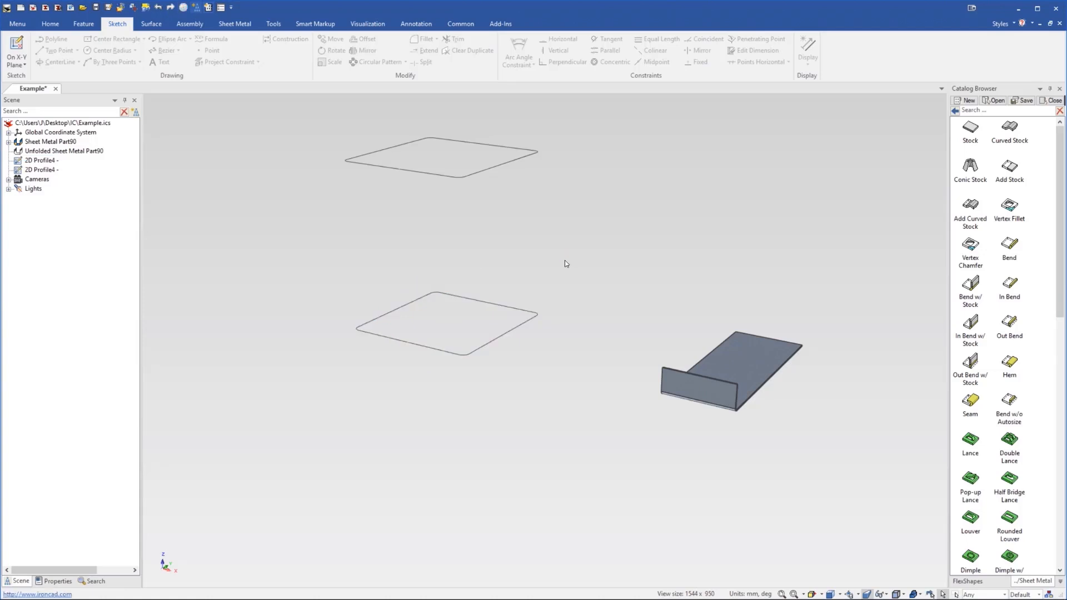
# Open the upper profile for editing and draw a circle of 70 mm radius centred on the sketch origin
pyautogui.scroll(-2, 567, 257)
pyautogui.click(494, 243)
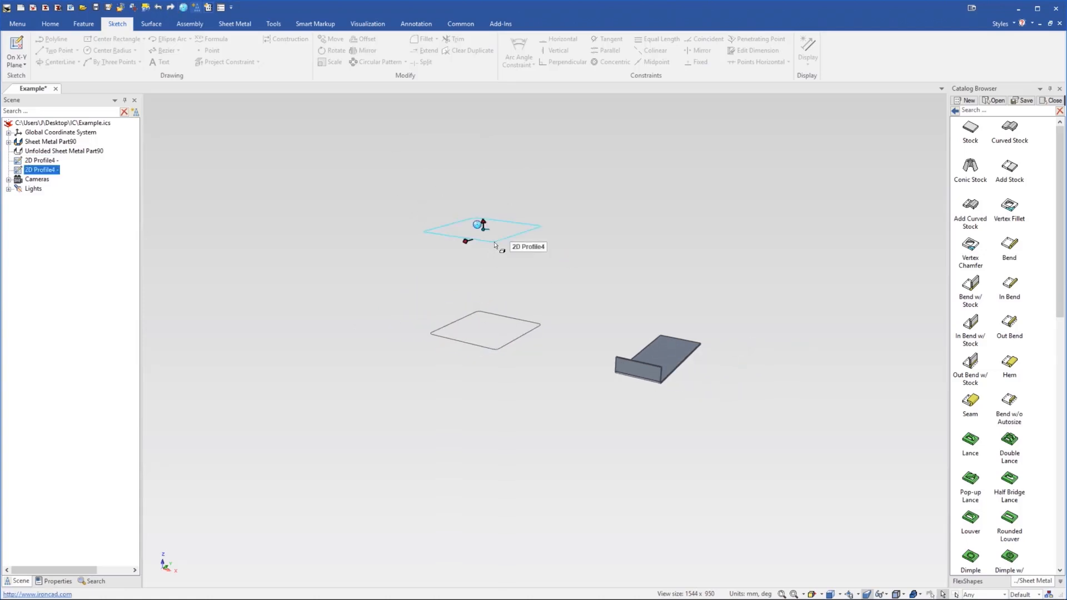
pyautogui.rightClick(494, 244)
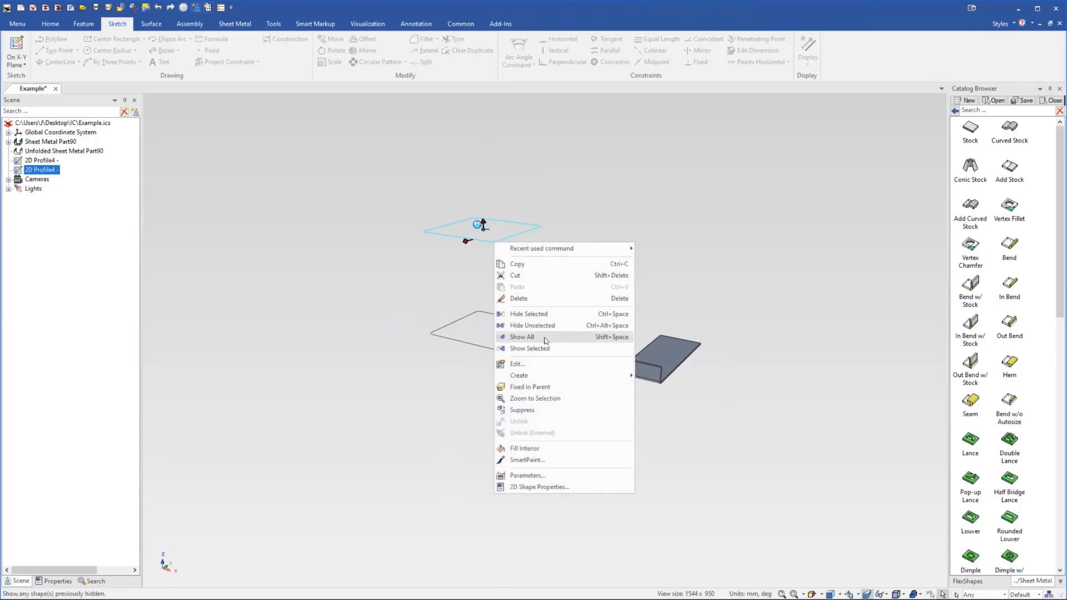
pyautogui.click(542, 365)
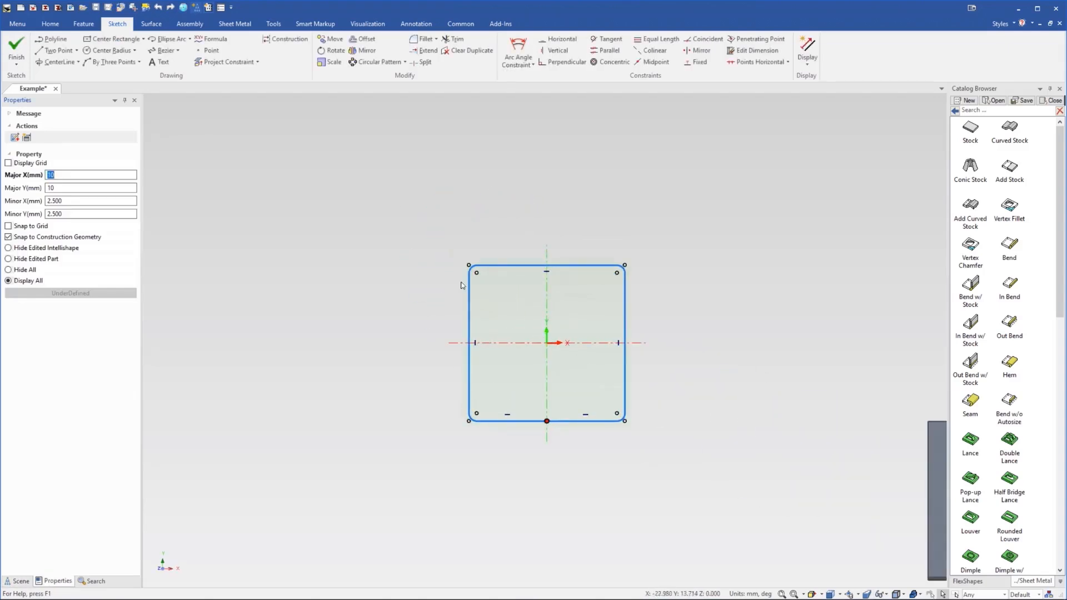
pyautogui.click(107, 50)
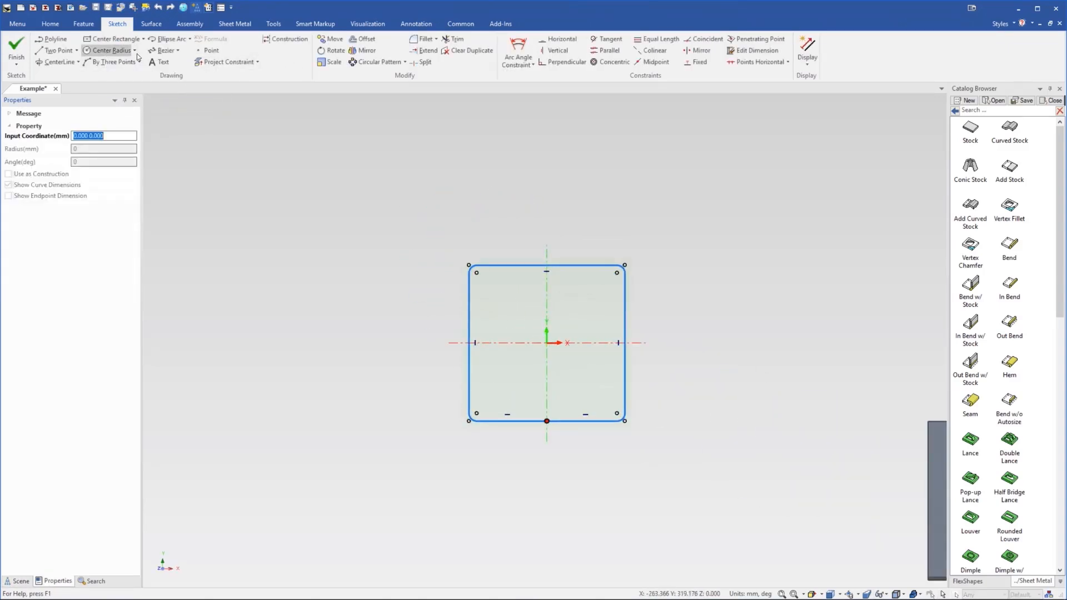
pyautogui.click(547, 343)
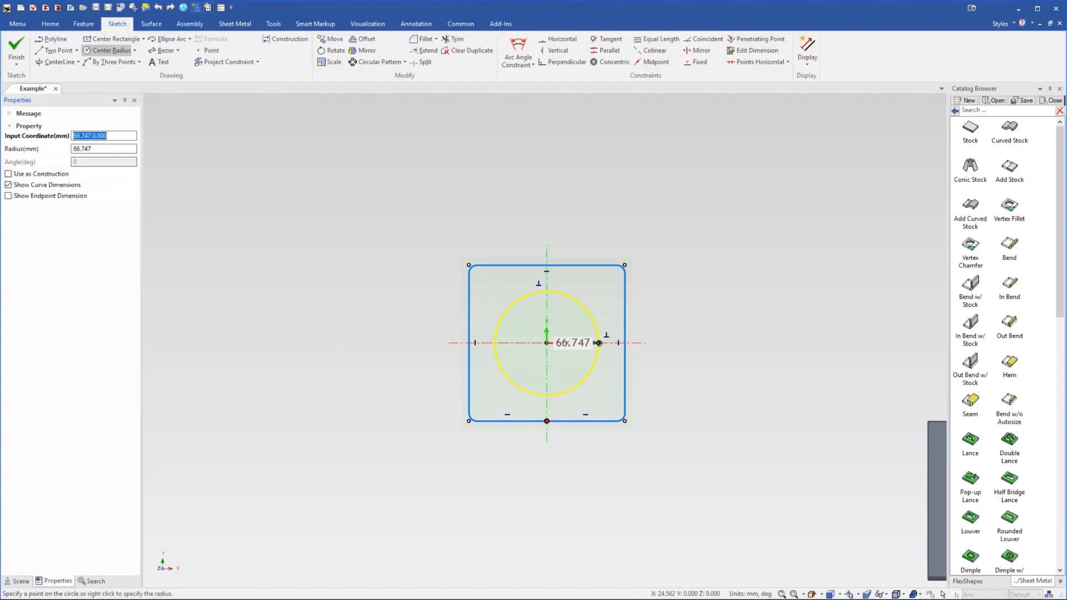
pyautogui.press('Tab')
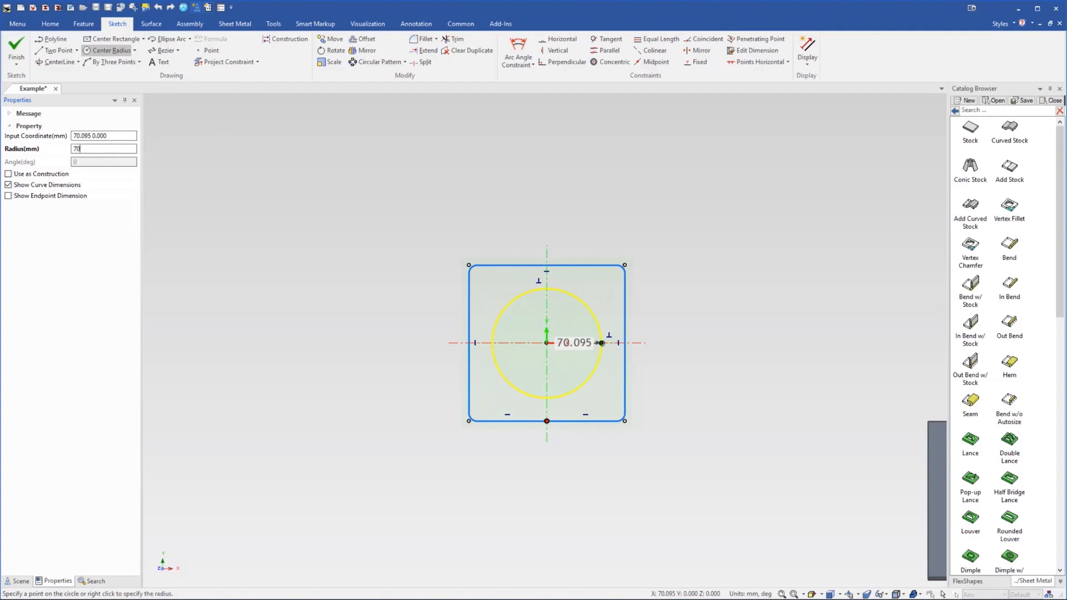
pyautogui.press('Return')
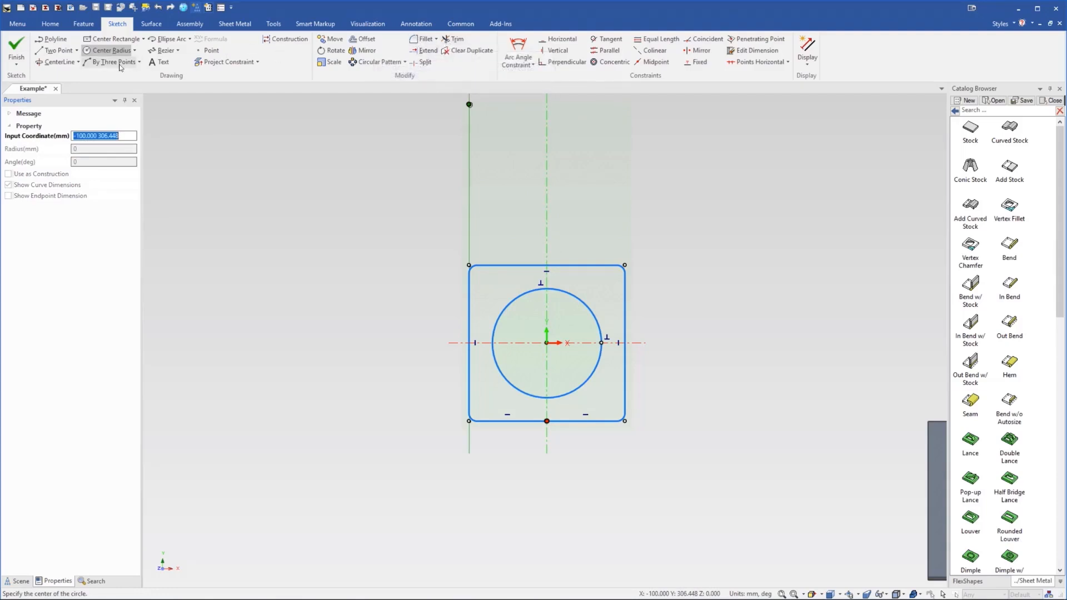
# Draw two vertical lines about 35 mm long from the ends of the lower edge's gap up past the circle's lowest point
pyautogui.click(59, 50)
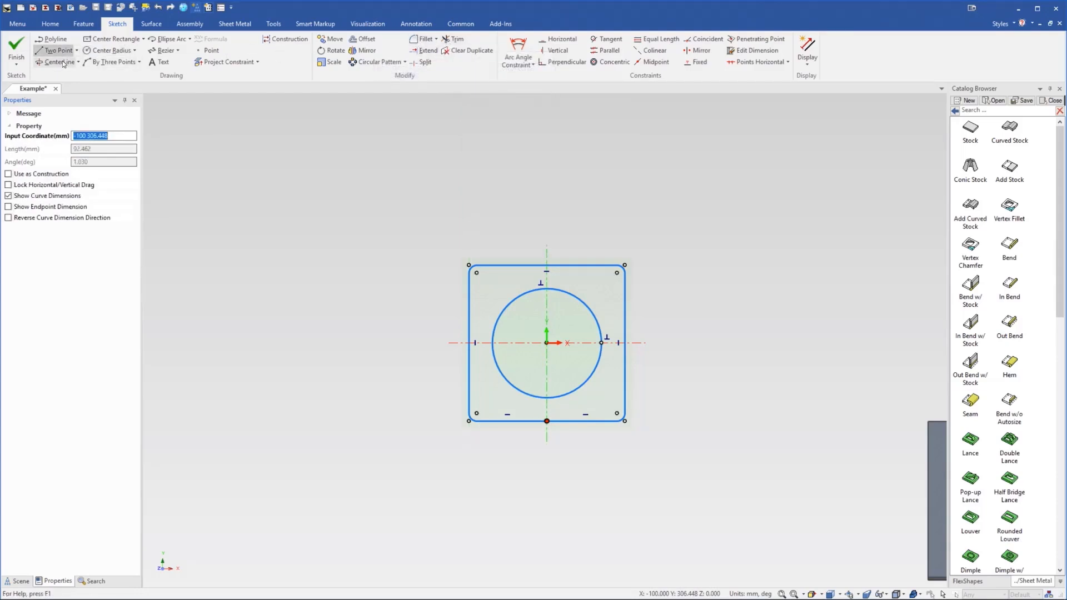
pyautogui.scroll(6, 547, 424)
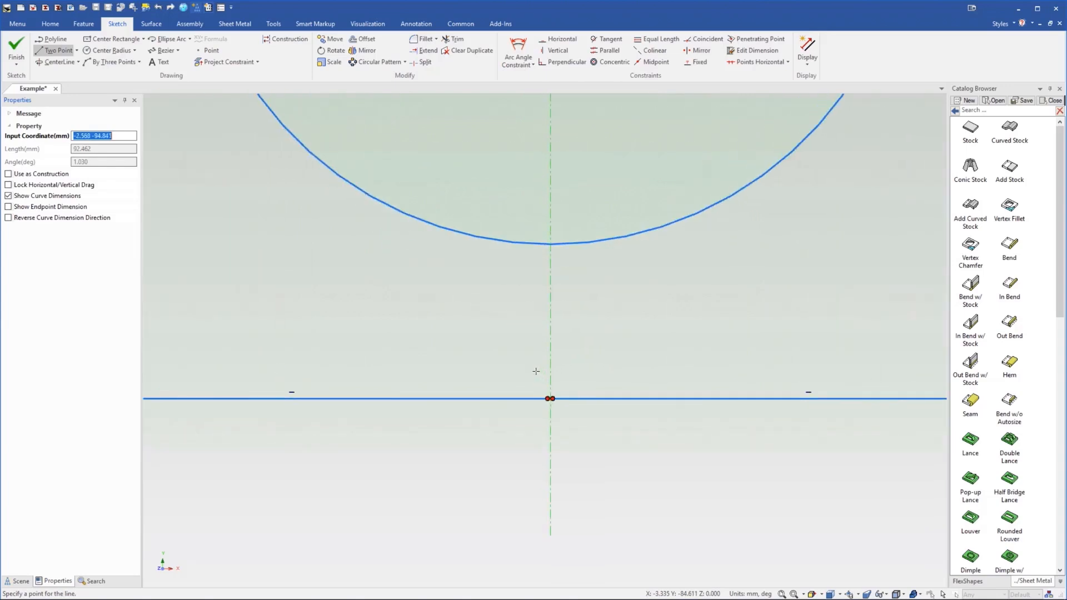
pyautogui.click(560, 390)
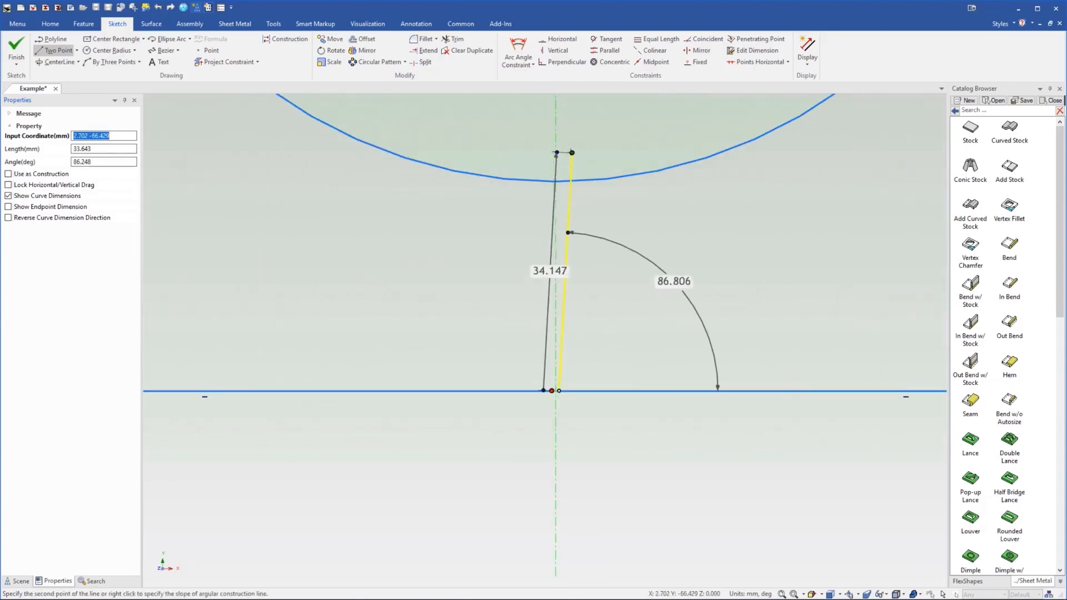
pyautogui.click(559, 146)
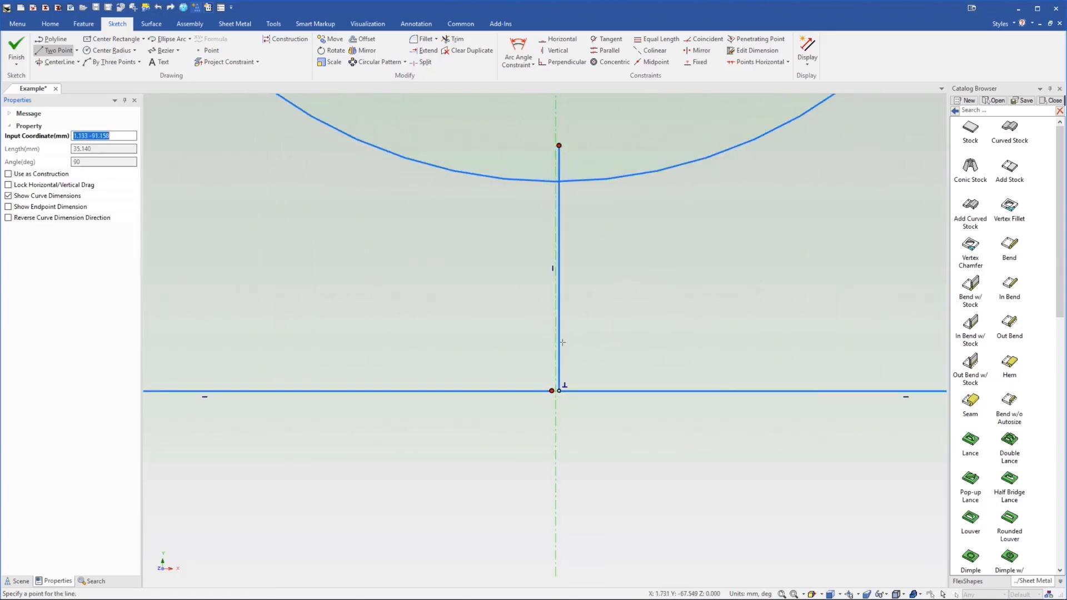
pyautogui.click(552, 390)
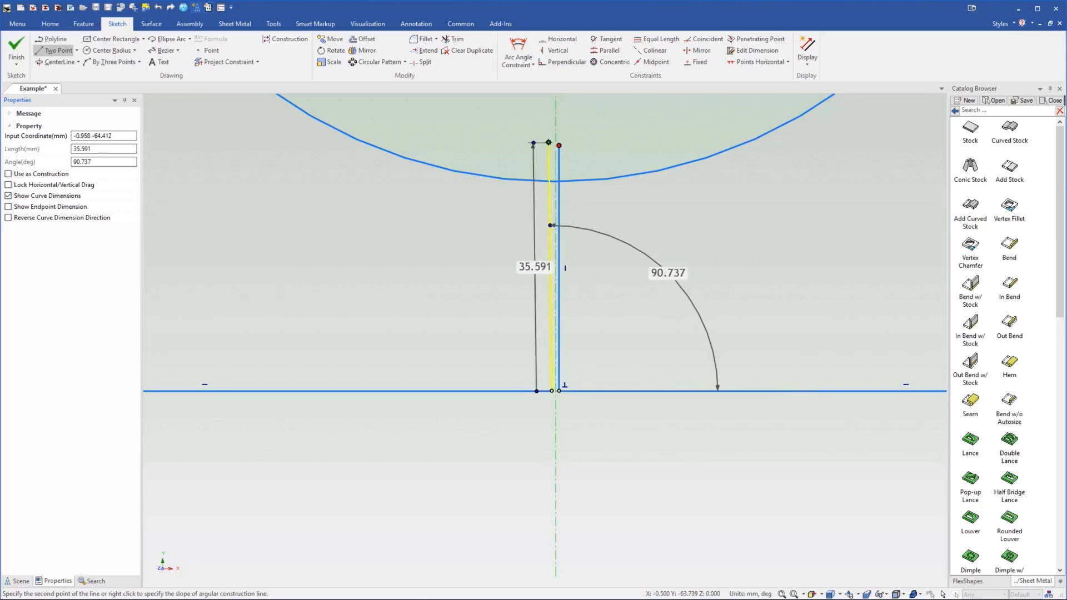
pyautogui.click(552, 146)
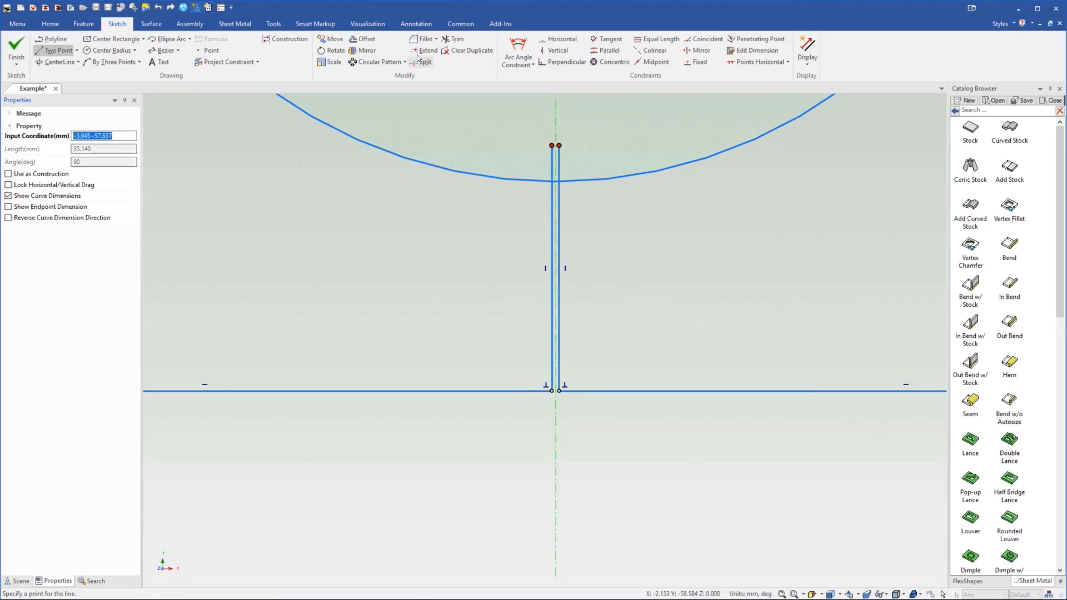
# Trim away both vertical lines and the arc segment between them, leaving a narrow gap at the bottom of the circle
pyautogui.click(450, 39)
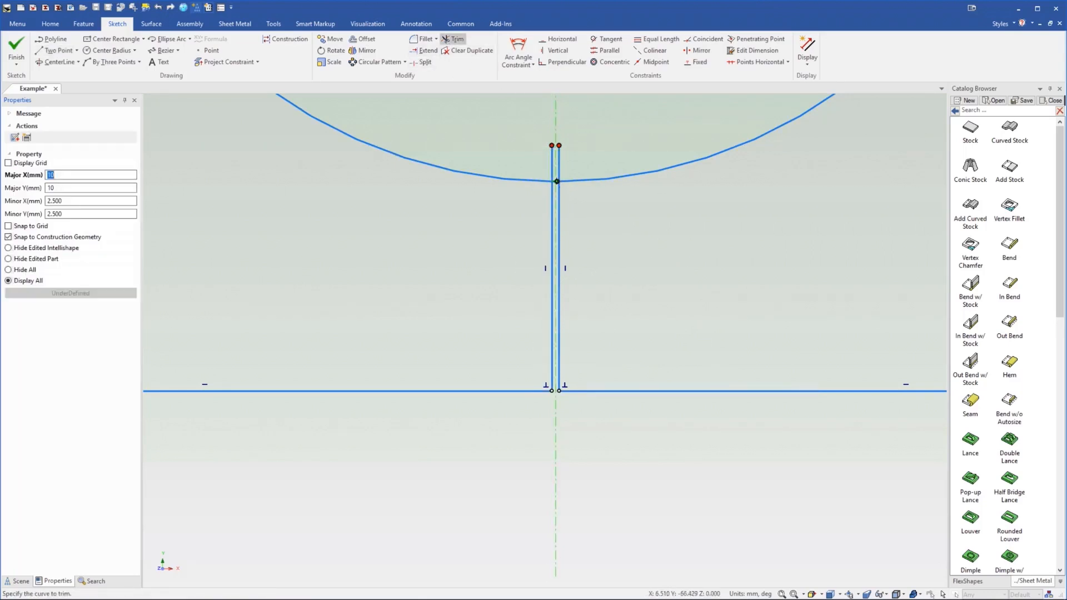
pyautogui.click(552, 162)
pyautogui.click(559, 158)
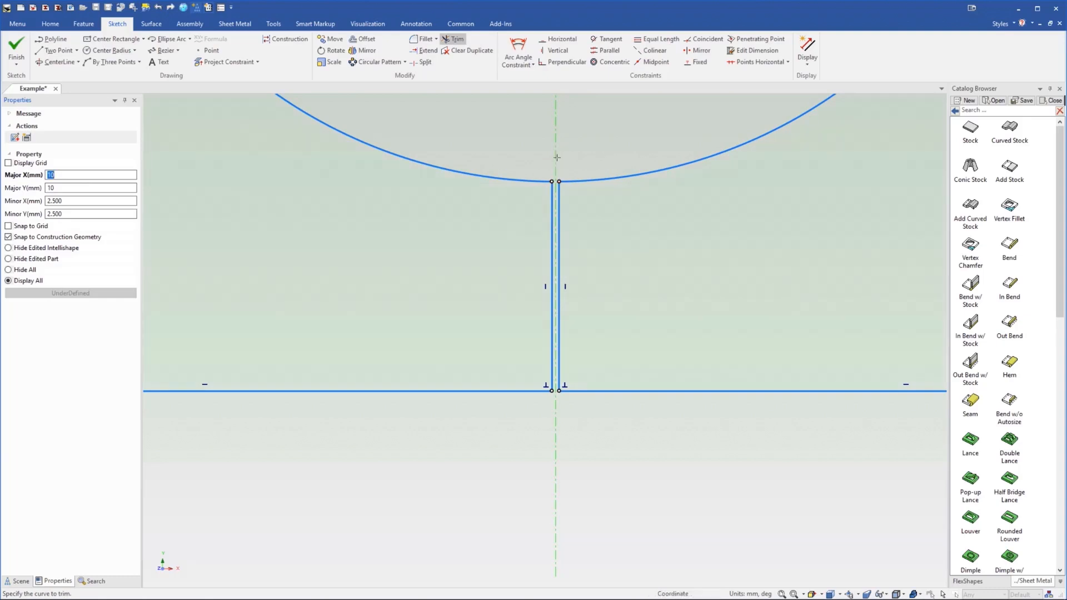
pyautogui.doubleClick(556, 226)
# Trim away all edges of the rounded square so only the gapped circle remains, and finish the sketch
pyautogui.click(526, 394)
pyautogui.click(583, 388)
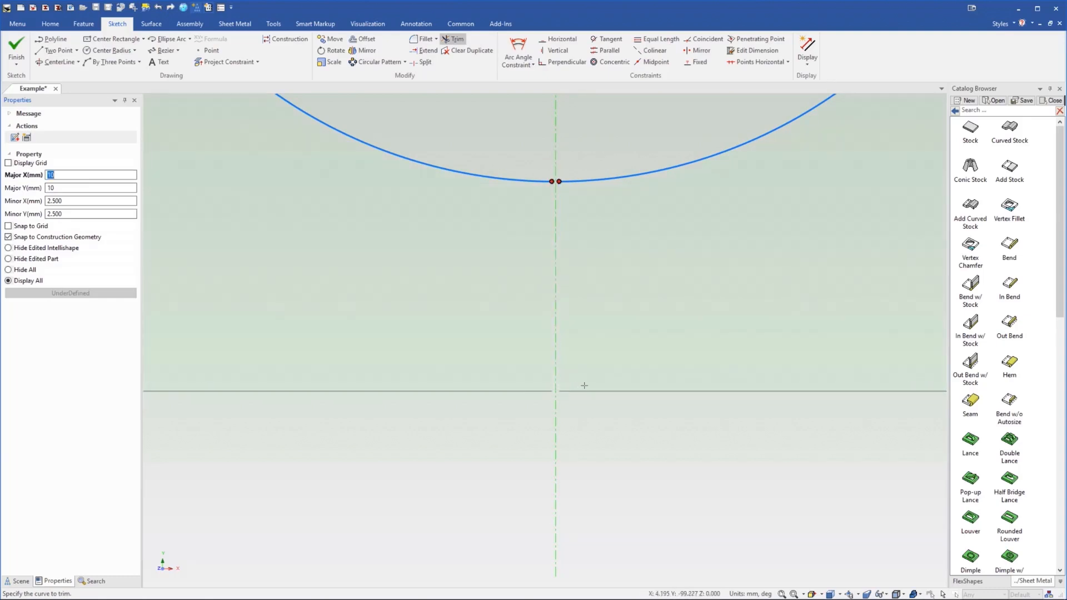
pyautogui.scroll(-5, 586, 385)
pyautogui.click(704, 251)
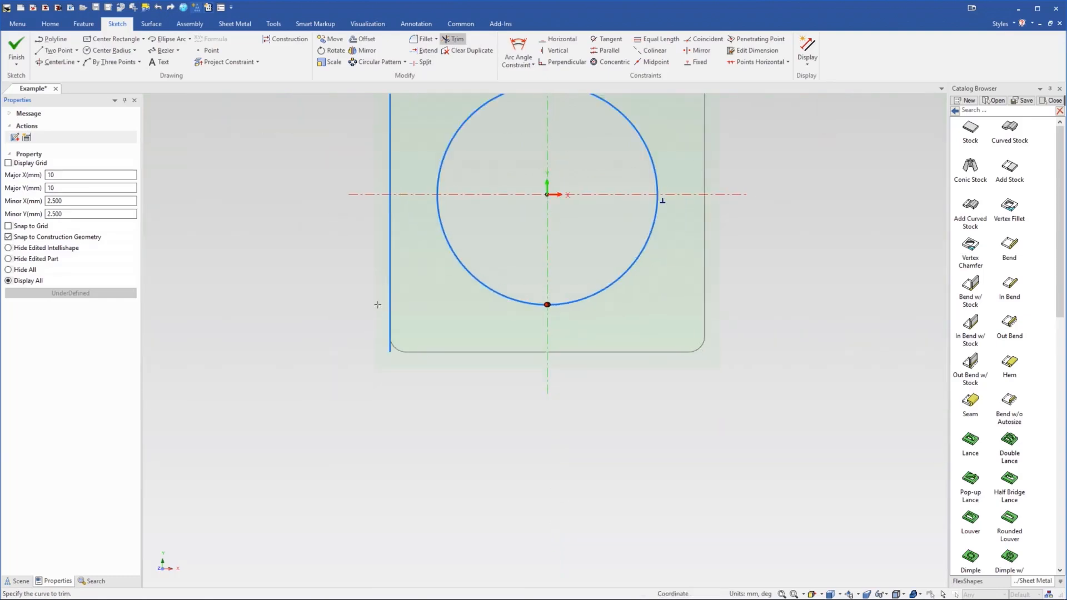
pyautogui.click(390, 298)
pyautogui.scroll(-5, 545, 334)
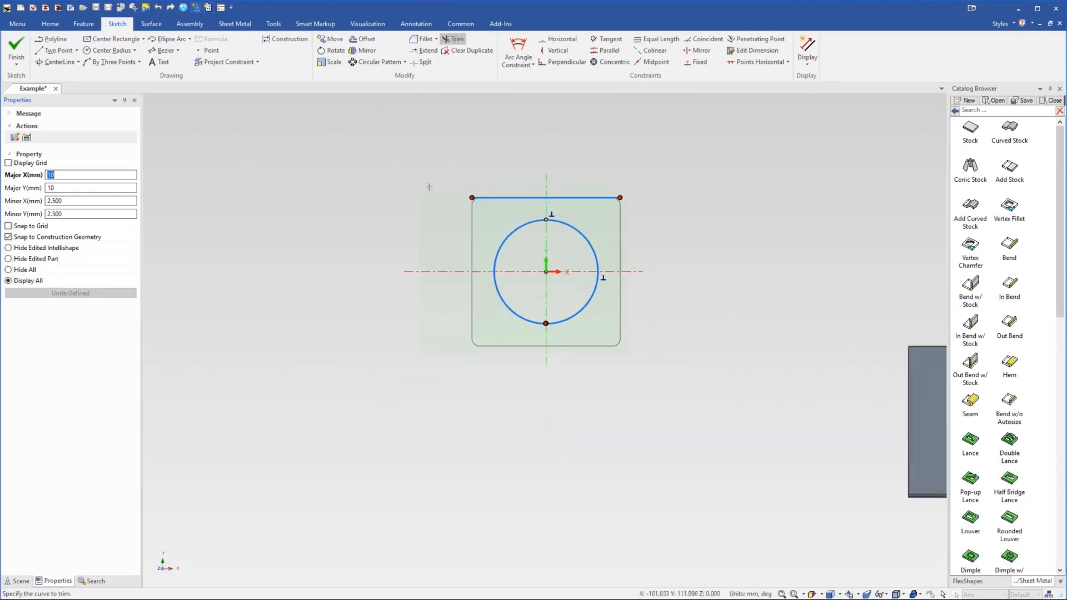
pyautogui.click(525, 215)
pyautogui.scroll(-2, 583, 278)
pyautogui.scroll(2, 624, 271)
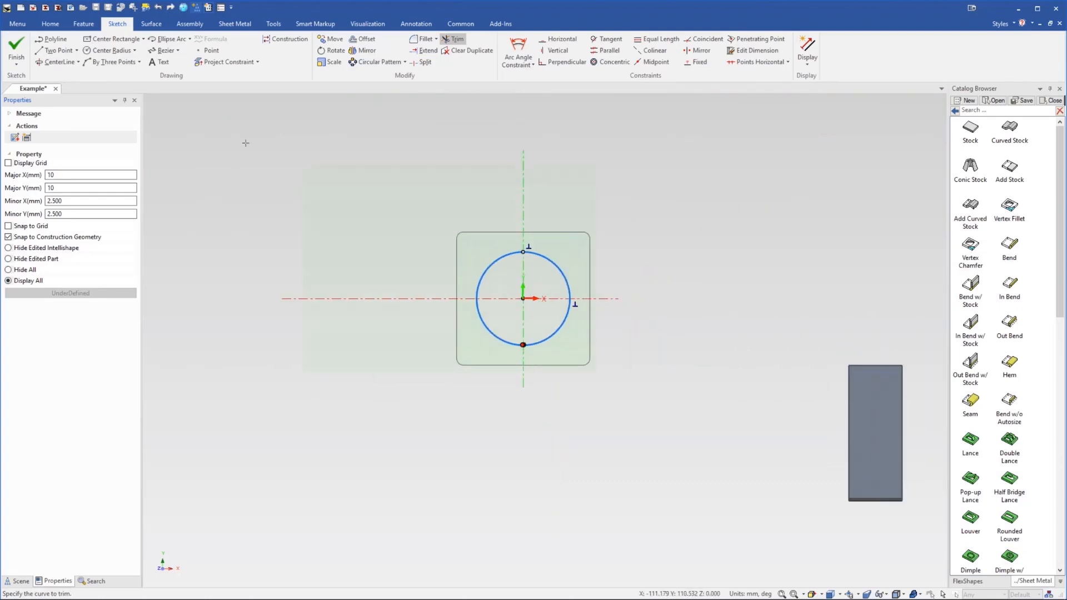
pyautogui.click(16, 46)
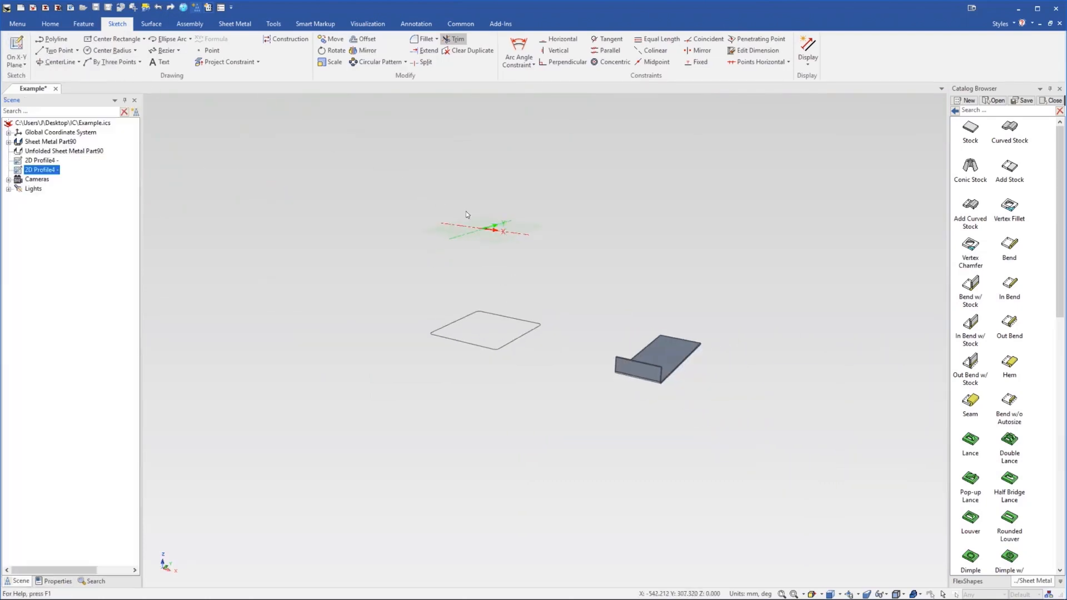
pyautogui.click(593, 255)
pyautogui.scroll(2, 525, 272)
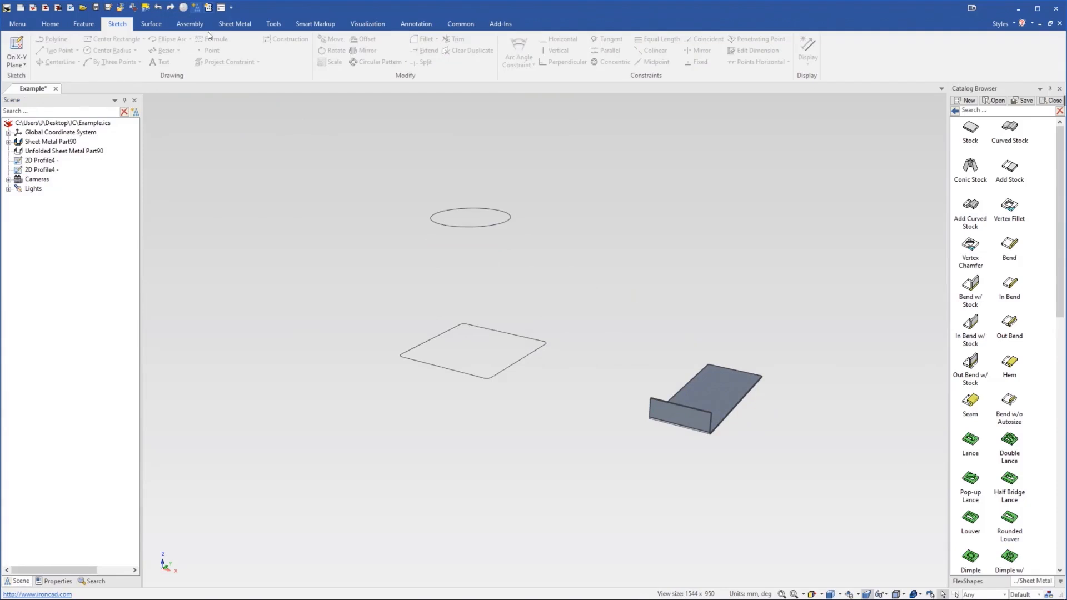
# Start a sheet metal loft from the rounded square to the circle above, with Press Bend enabled
pyautogui.click(234, 24)
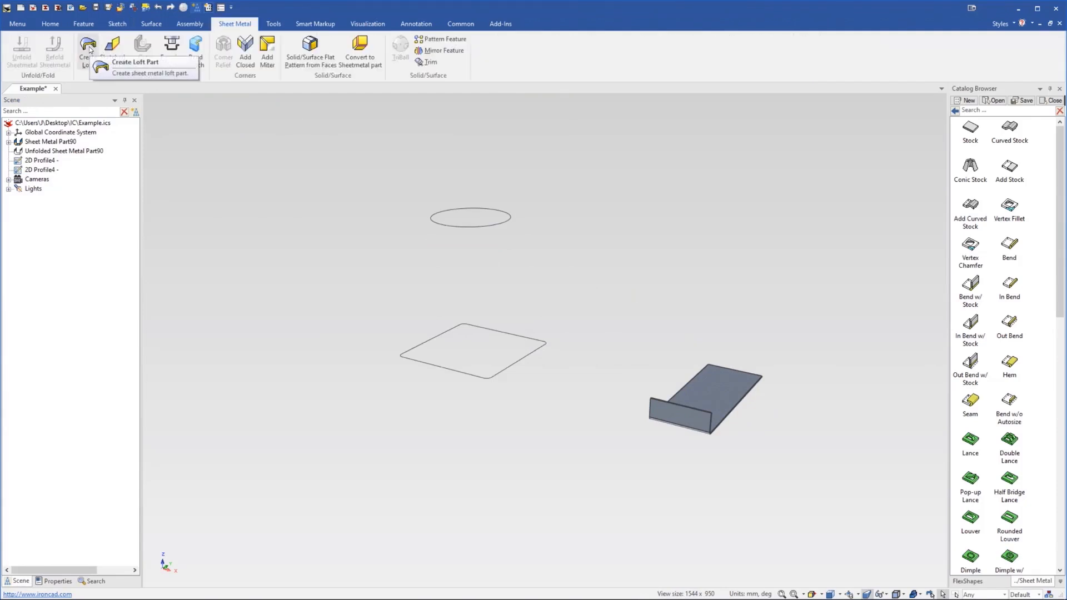
pyautogui.click(89, 46)
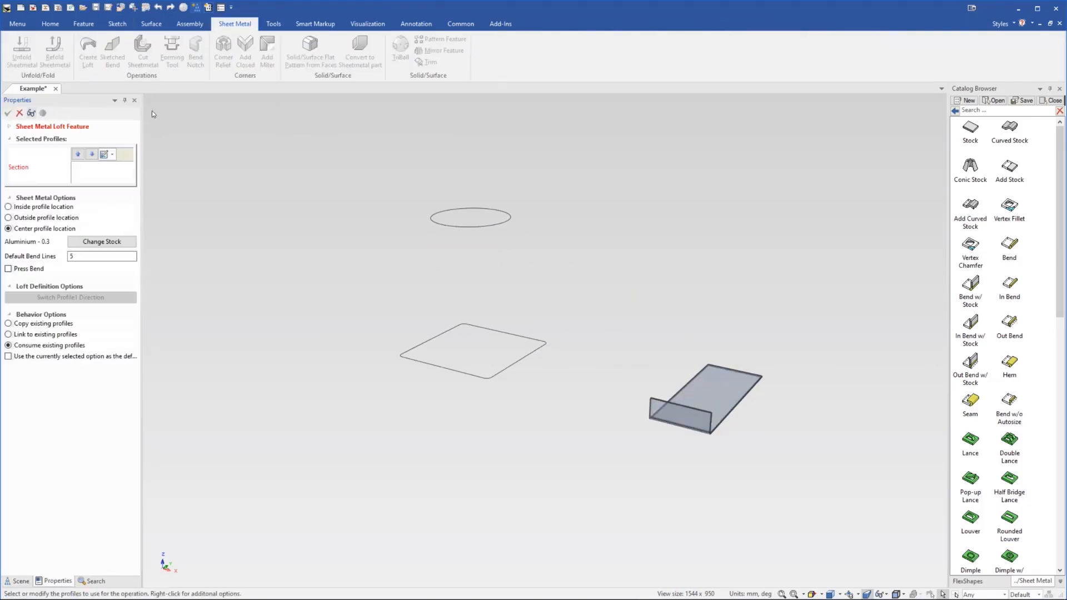
pyautogui.click(449, 369)
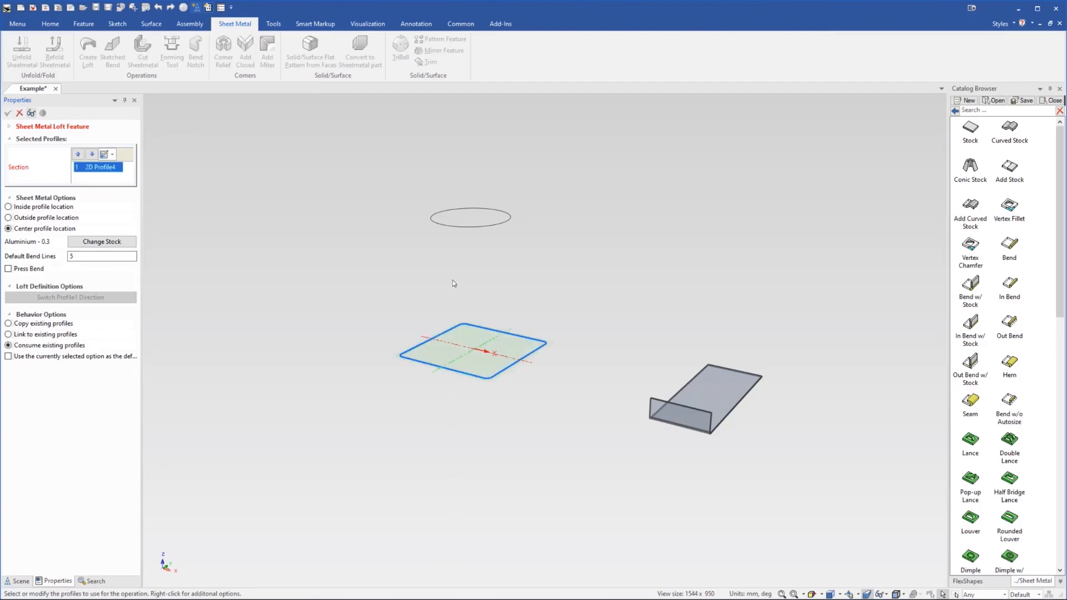
pyautogui.click(445, 224)
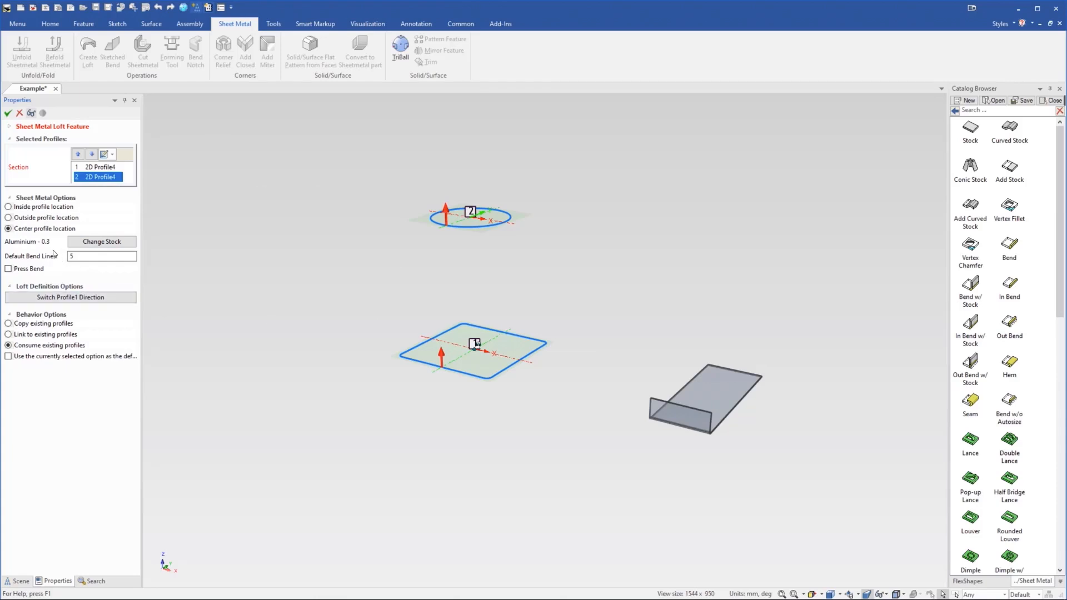
pyautogui.click(8, 269)
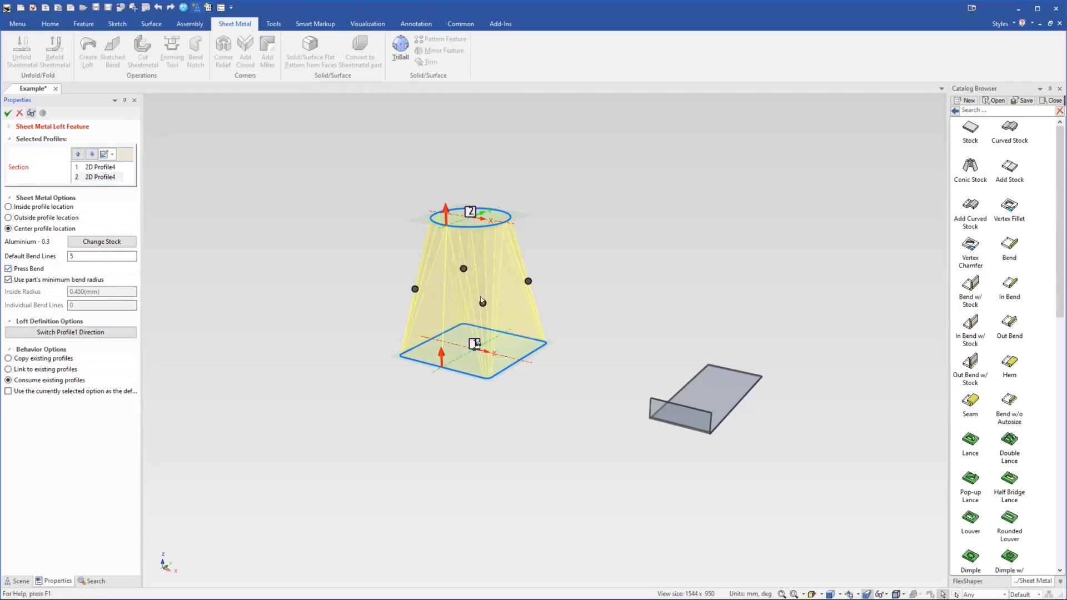
pyautogui.scroll(5, 489, 302)
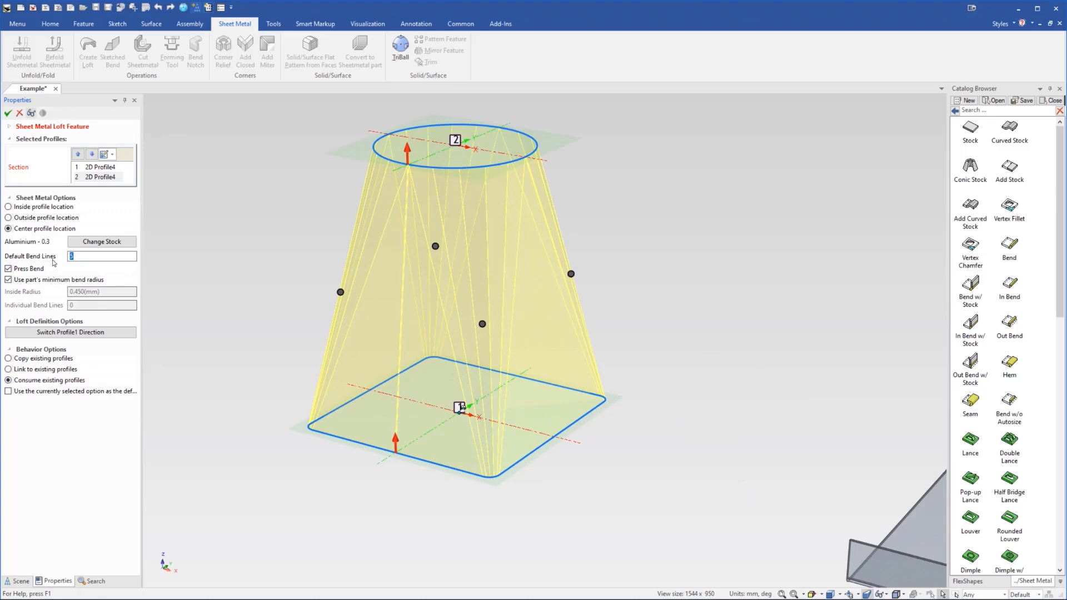
# Try 7 and 3 default bend lines, settle on 4, and create the loft part
pyautogui.write('7')
pyautogui.write('3')
pyautogui.write('4')
pyautogui.click(31, 113)
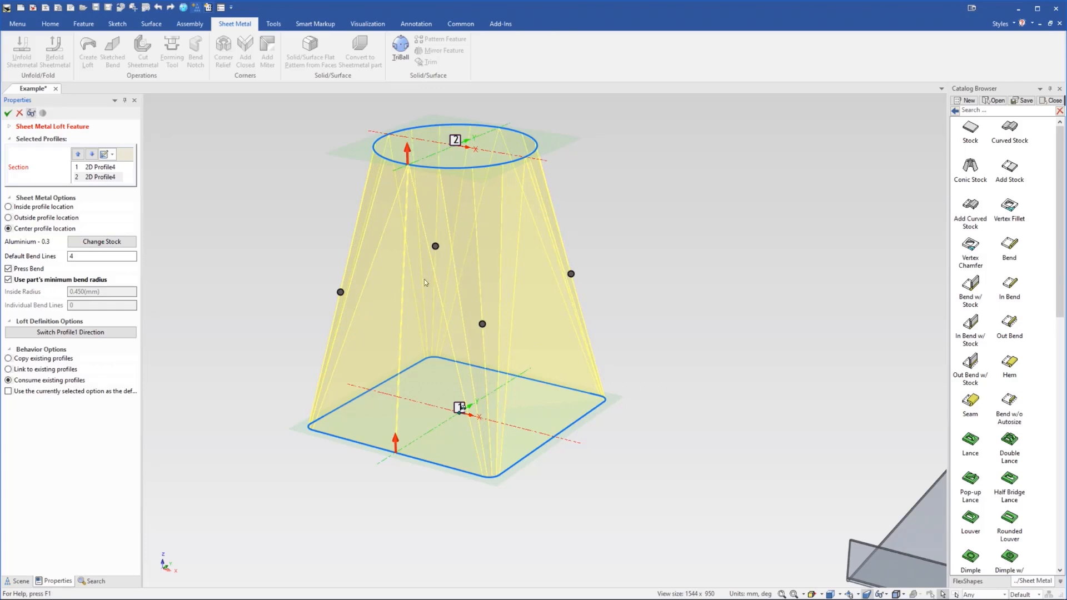
pyautogui.click(8, 114)
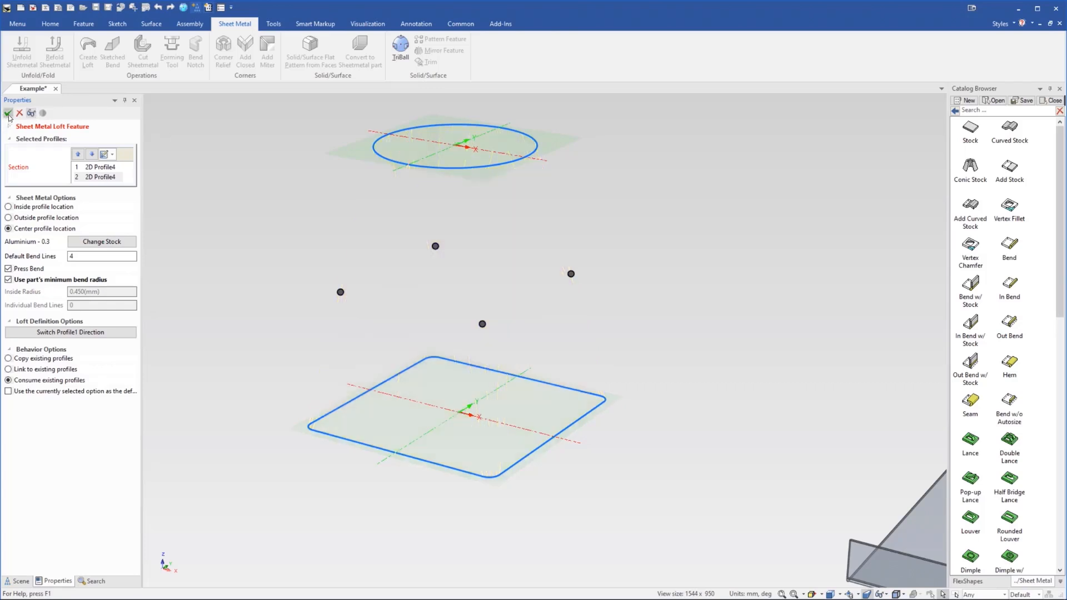
# Unfold the loft part to inspect its flat pattern, and fold it back
pyautogui.moveTo(476, 243)
pyautogui.mouseDown(button='middle')
pyautogui.moveTo(548, 413)
pyautogui.moveTo(483, 256)
pyautogui.mouseUp(button='middle')
pyautogui.scroll(-5, 482, 315)
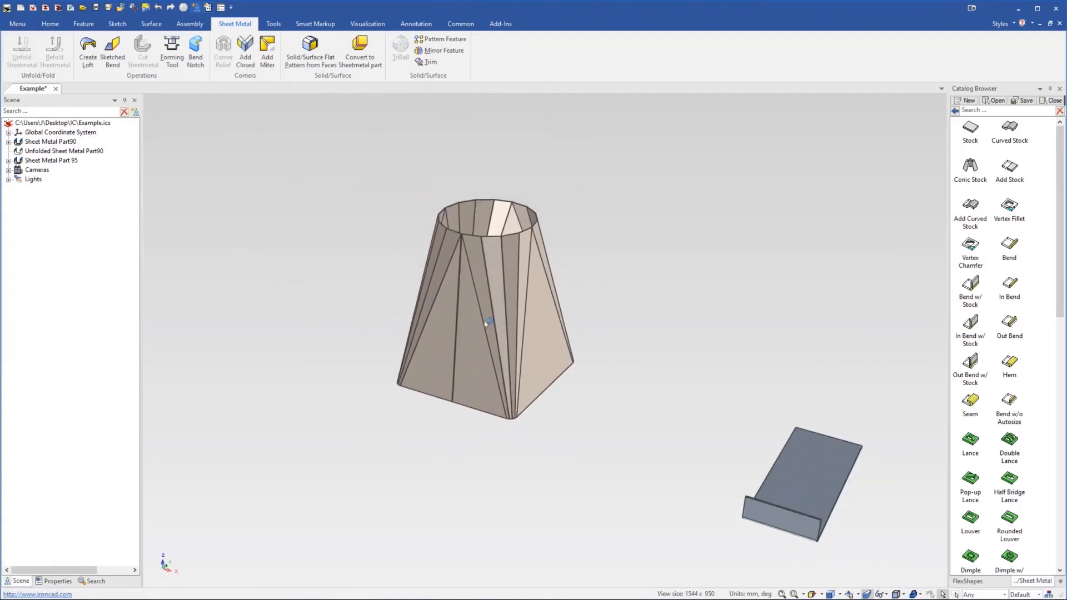
pyautogui.rightClick(487, 306)
pyautogui.click(512, 230)
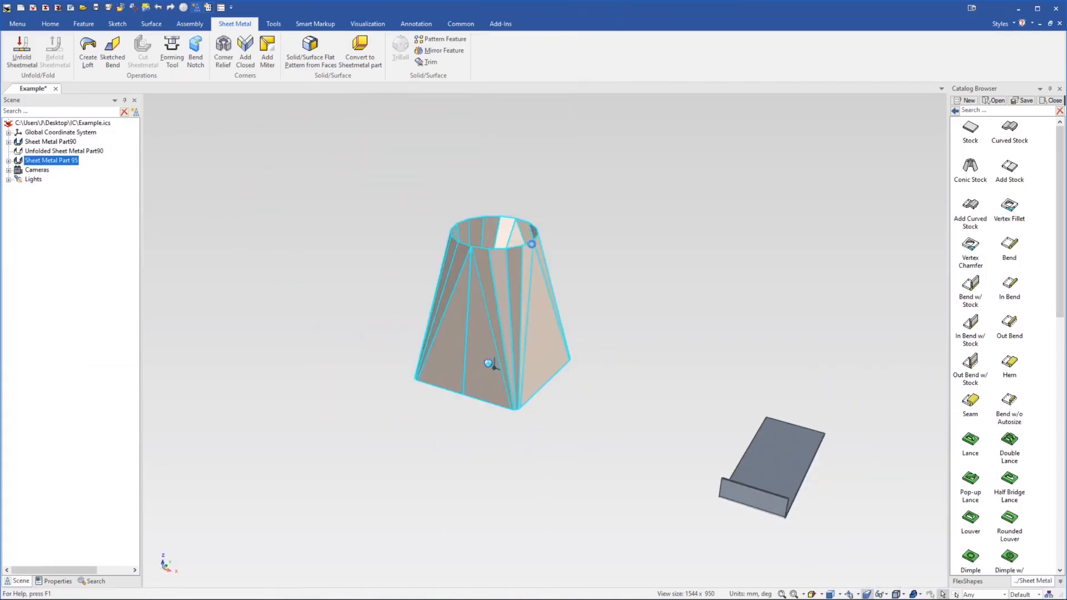
pyautogui.moveTo(533, 233); pyautogui.dragTo(427, 190, button='middle')
pyautogui.scroll(4, 590, 292)
pyautogui.rightClick(591, 292)
pyautogui.click(627, 243)
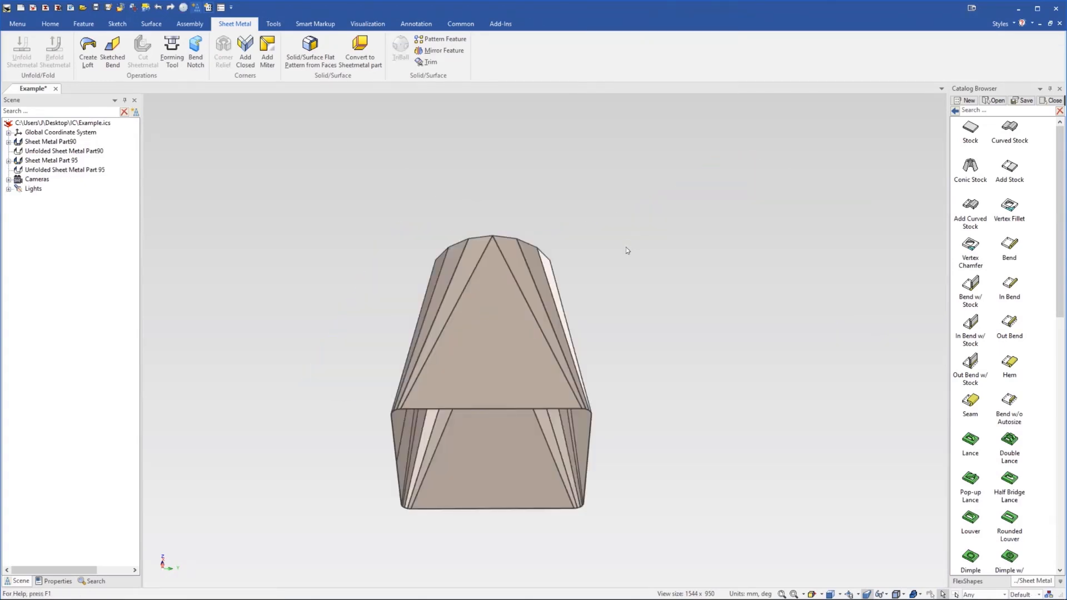
# Place a new Stock sheet from the catalog beside the free end of the bent plate
pyautogui.moveTo(562, 347); pyautogui.dragTo(524, 488, button='middle')
pyautogui.scroll(-5, 534, 457)
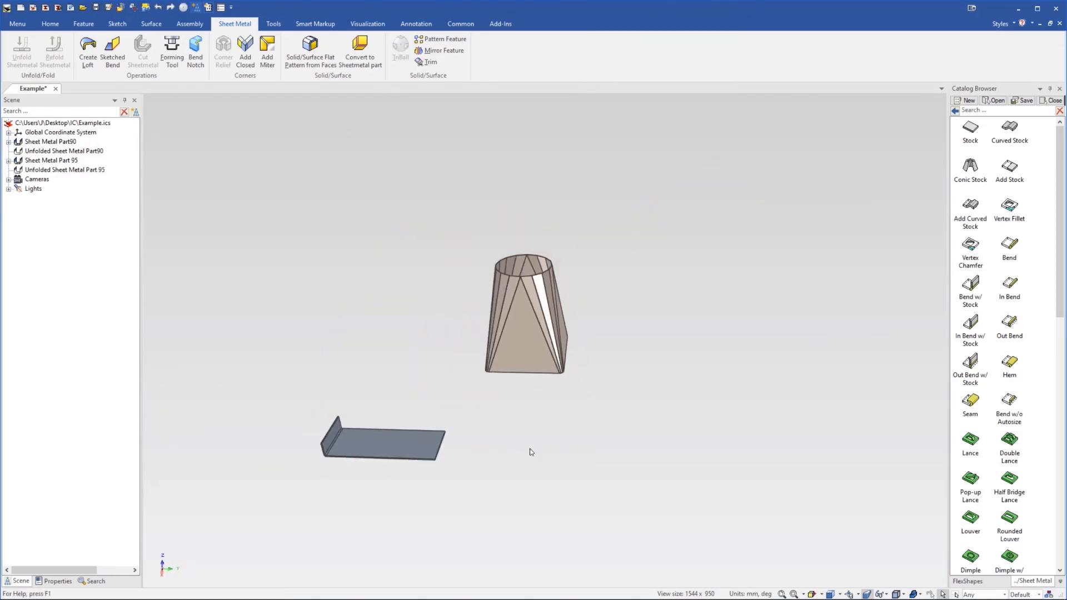
pyautogui.scroll(2, 528, 450)
pyautogui.moveTo(477, 400); pyautogui.dragTo(459, 372, button='middle')
pyautogui.scroll(6, 465, 371)
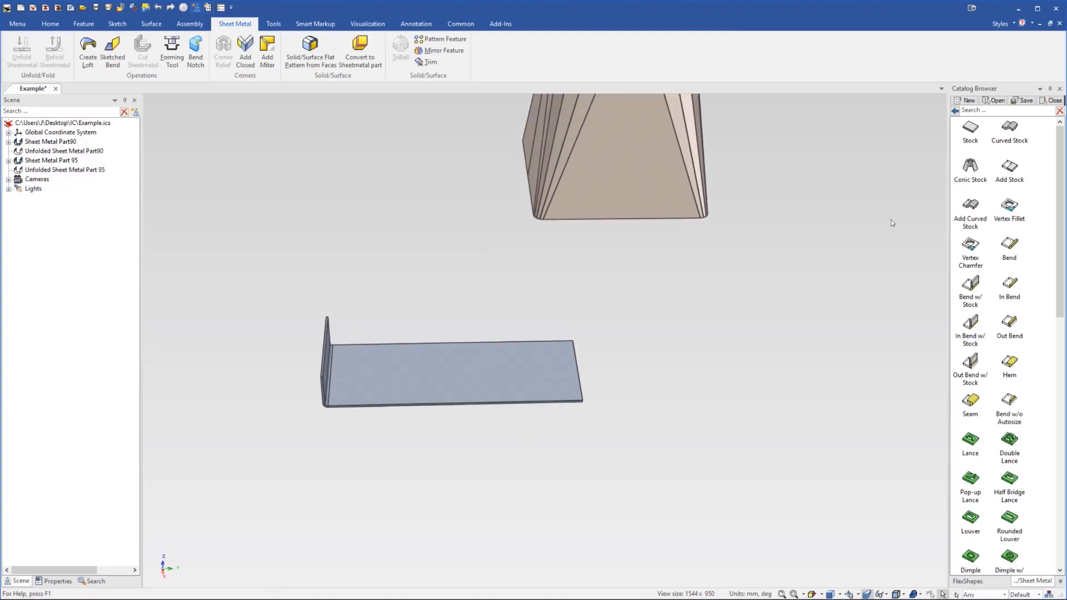
pyautogui.moveTo(970, 127); pyautogui.dragTo(710, 385)
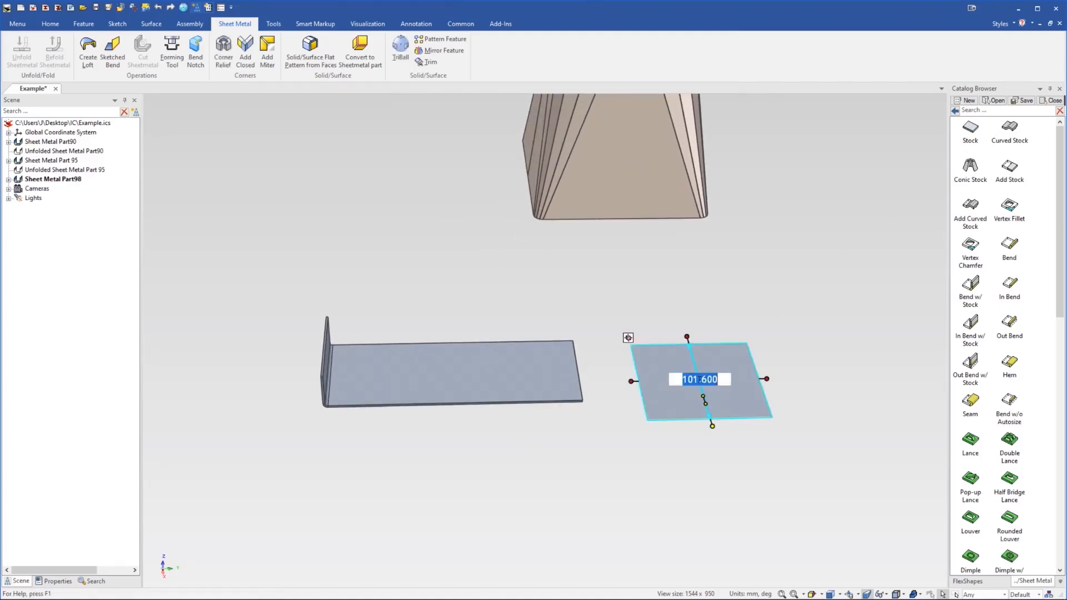
# Delete the newly placed stock sheet beside the bent plate
pyautogui.click(844, 319)
pyautogui.click(738, 368)
pyautogui.press('Delete')
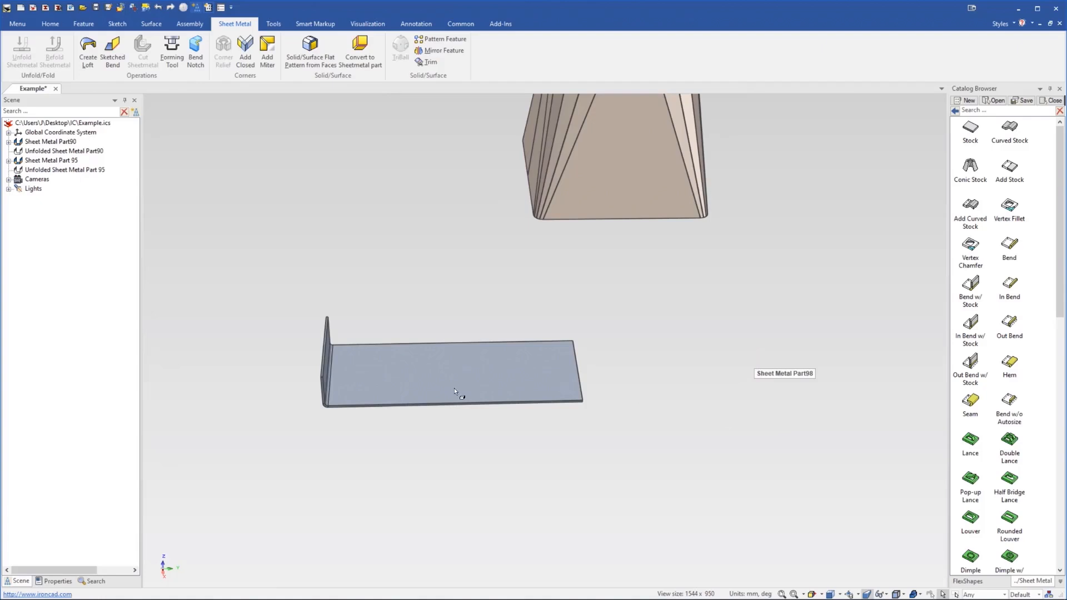
# Create a 2D sketch on the bent plate's large flat face, using Plane/Face placement
pyautogui.click(455, 387)
pyautogui.scroll(1, 454, 377)
pyautogui.scroll(2, 455, 376)
pyautogui.click(474, 432)
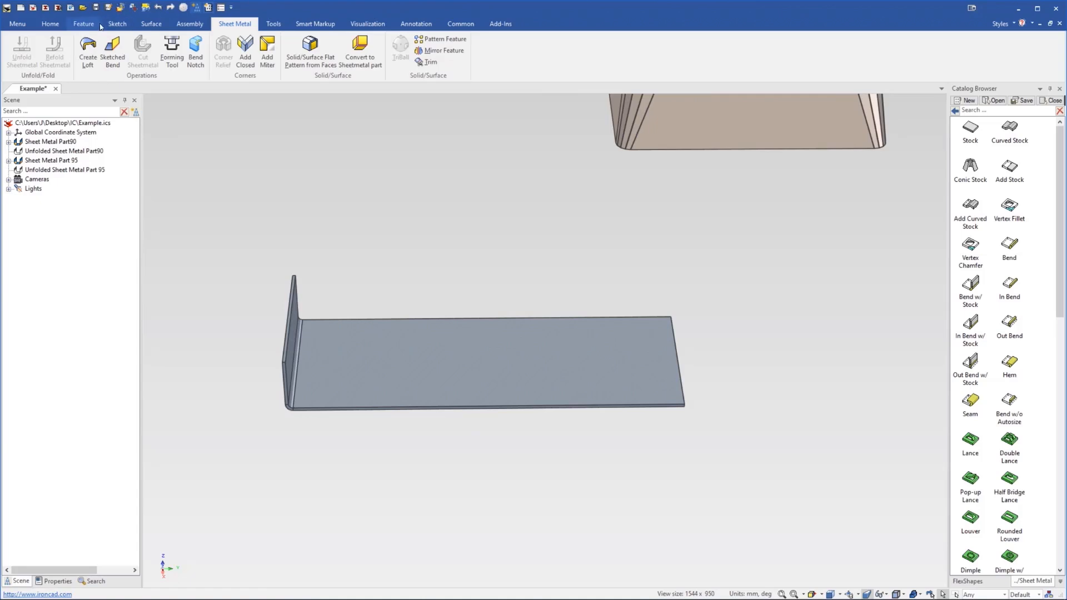
pyautogui.click(123, 25)
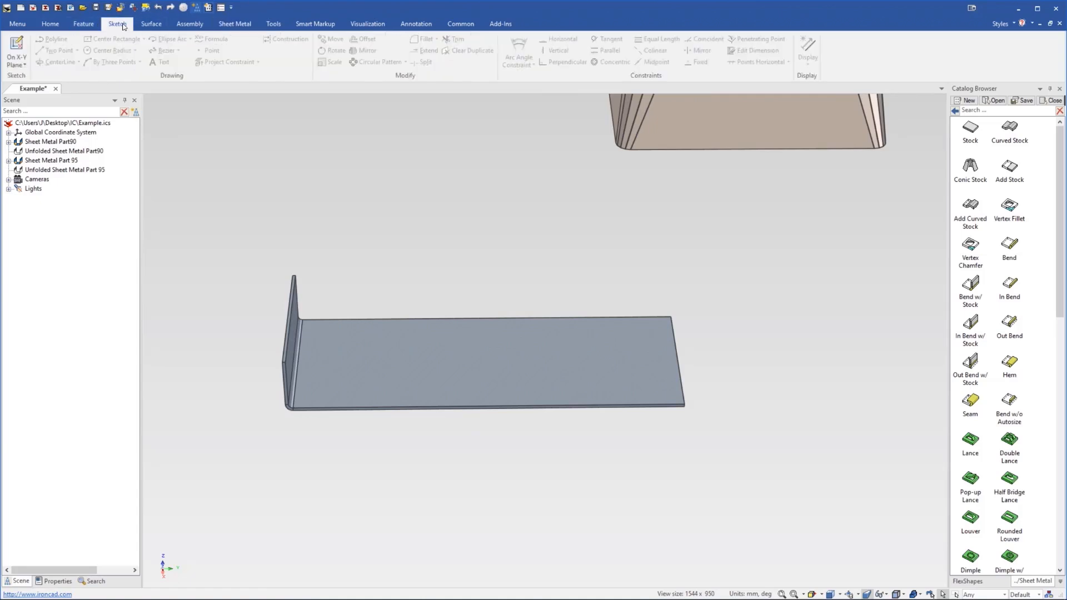
pyautogui.click(25, 62)
pyautogui.click(23, 77)
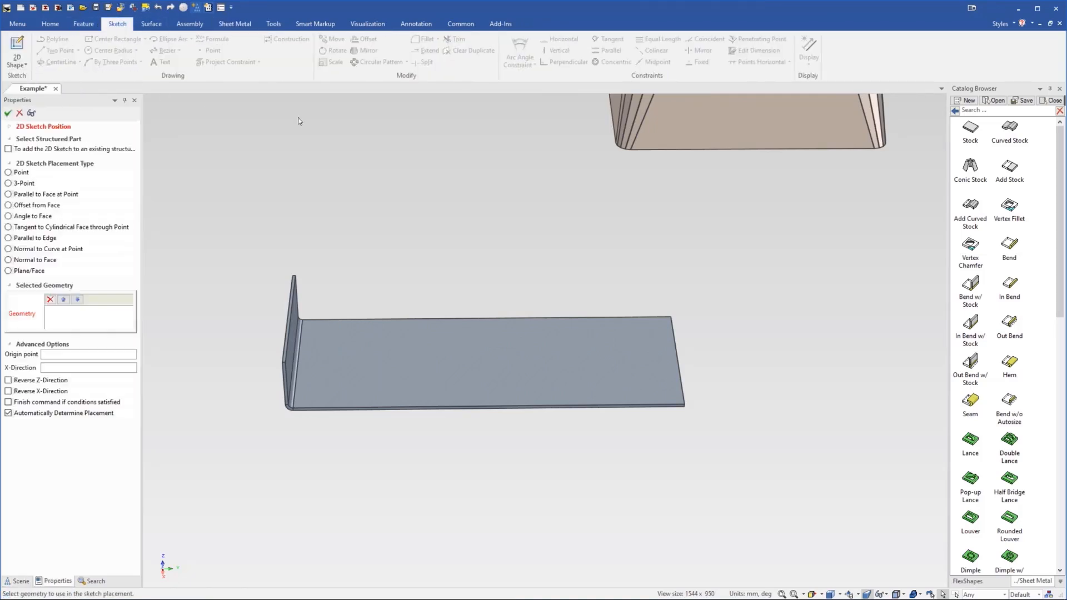
pyautogui.click(584, 350)
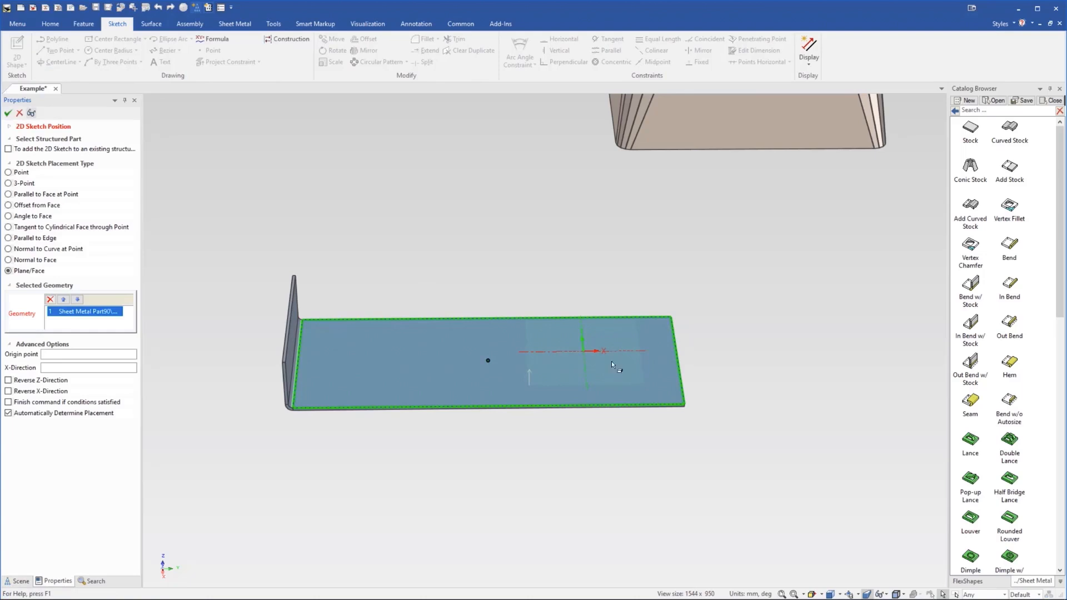
pyautogui.click(9, 114)
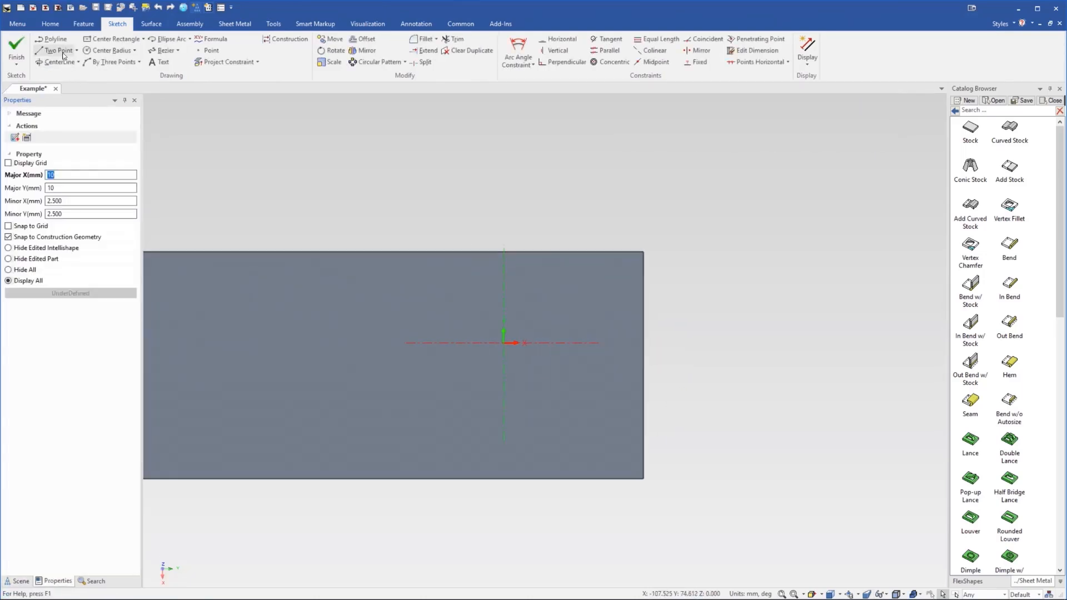
# Sketch two vertical lines, about 95 and 97 mm long, across the plate's width near its free end, and finish the sketch
pyautogui.click(58, 50)
pyautogui.click(568, 233)
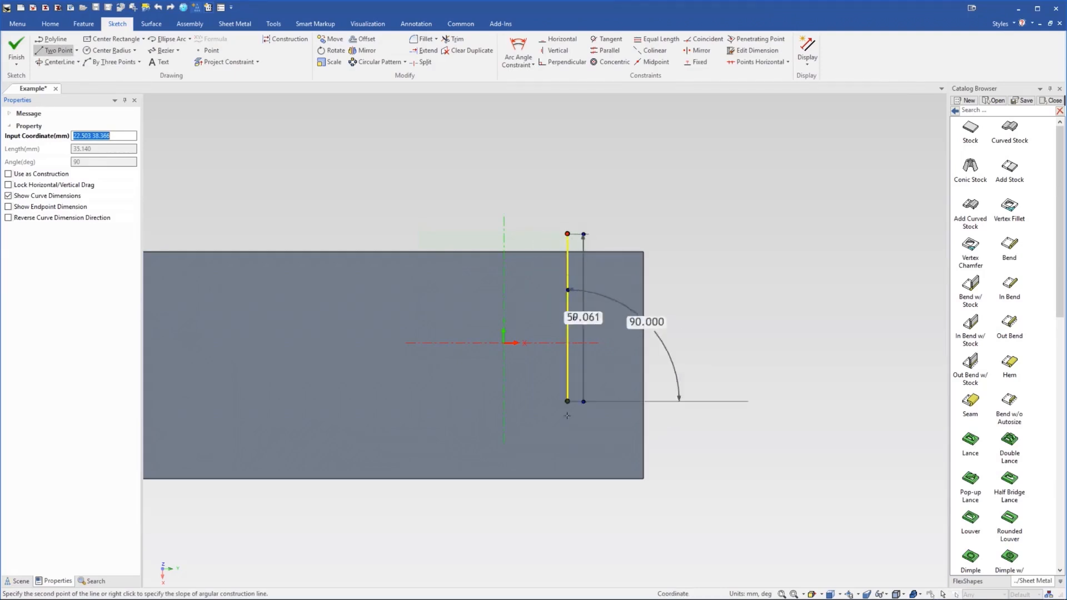
pyautogui.click(567, 503)
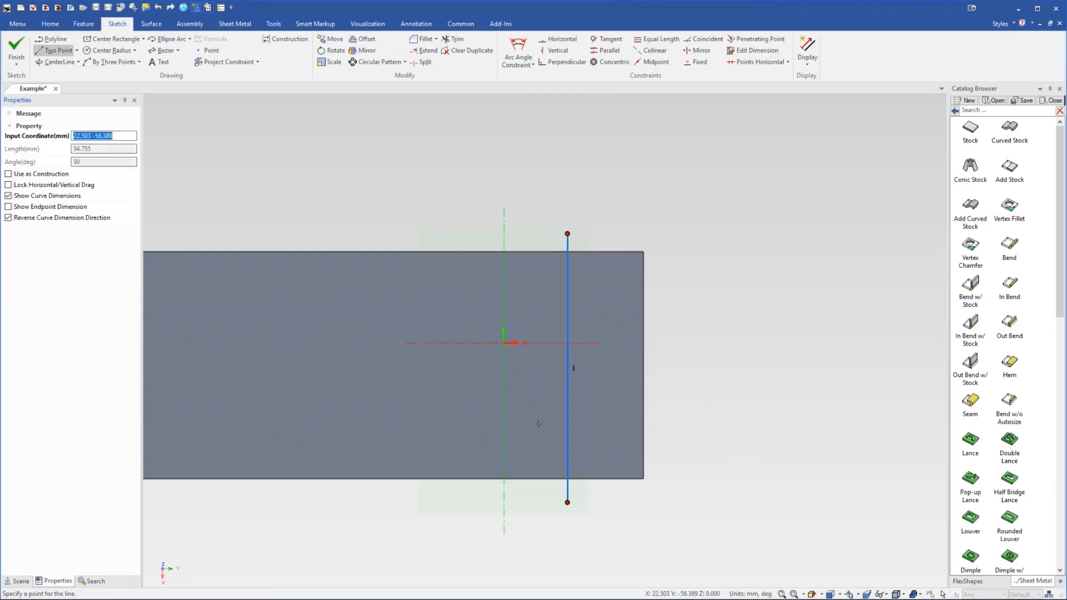
pyautogui.click(454, 234)
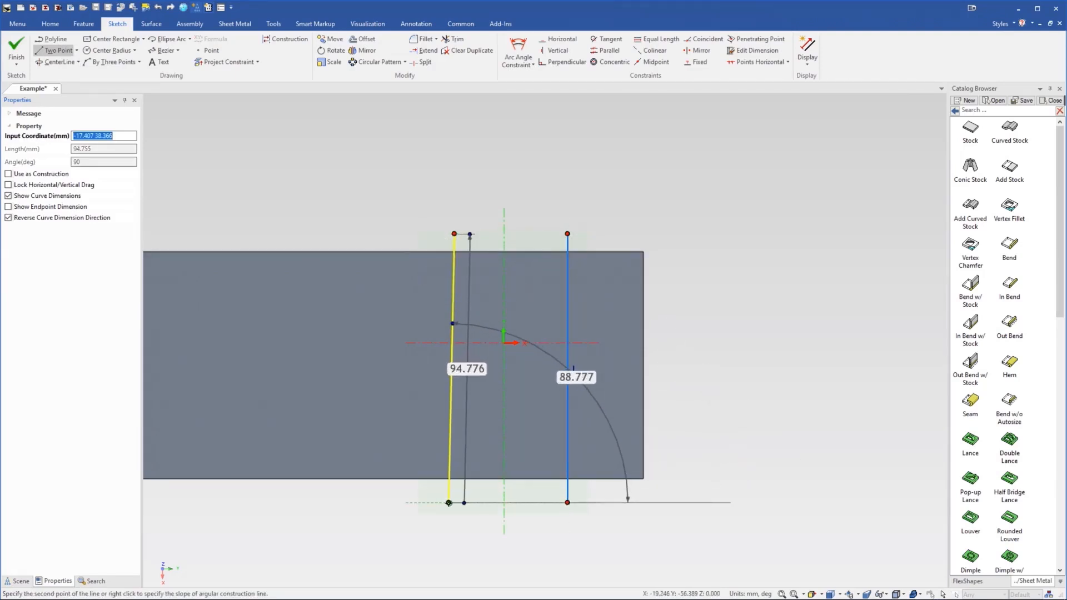
pyautogui.click(454, 509)
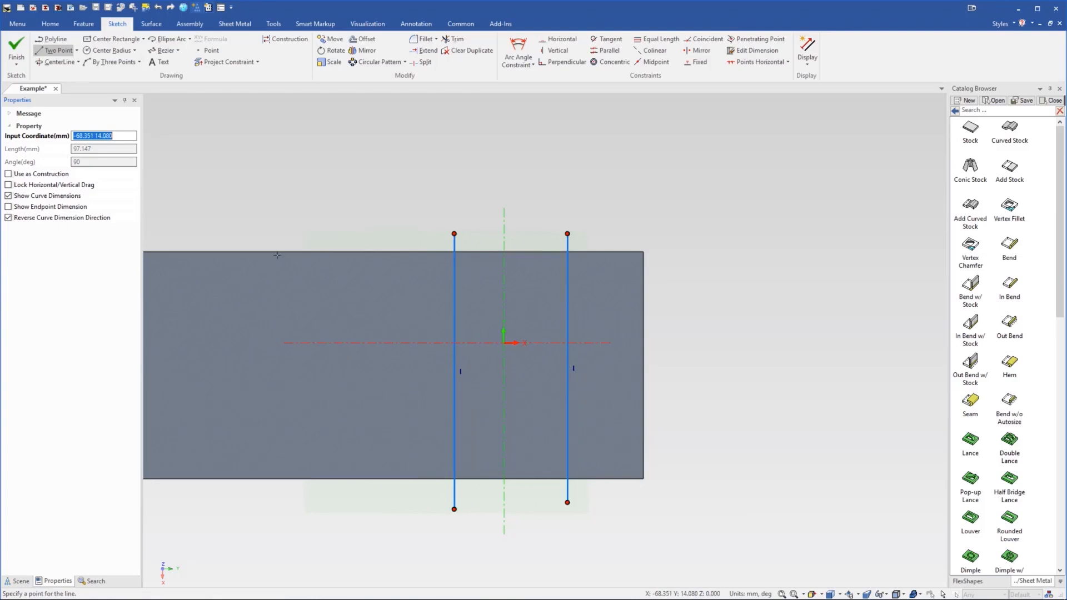
pyautogui.click(16, 50)
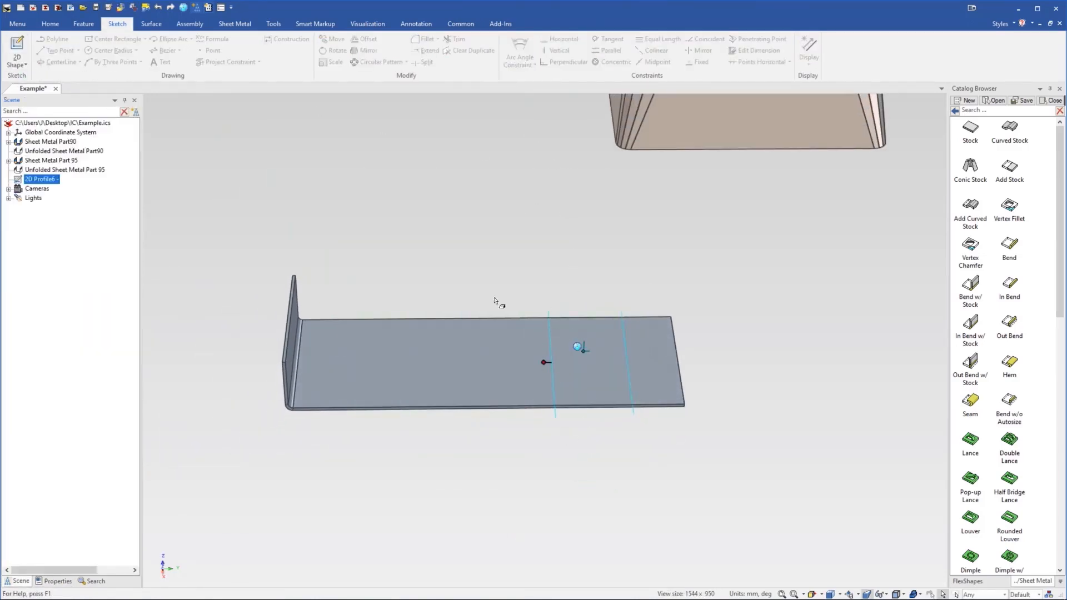
# Start a Sketched Bend on the plate's large face using the two-line sketch, with the face as fixed geometry
pyautogui.click(235, 24)
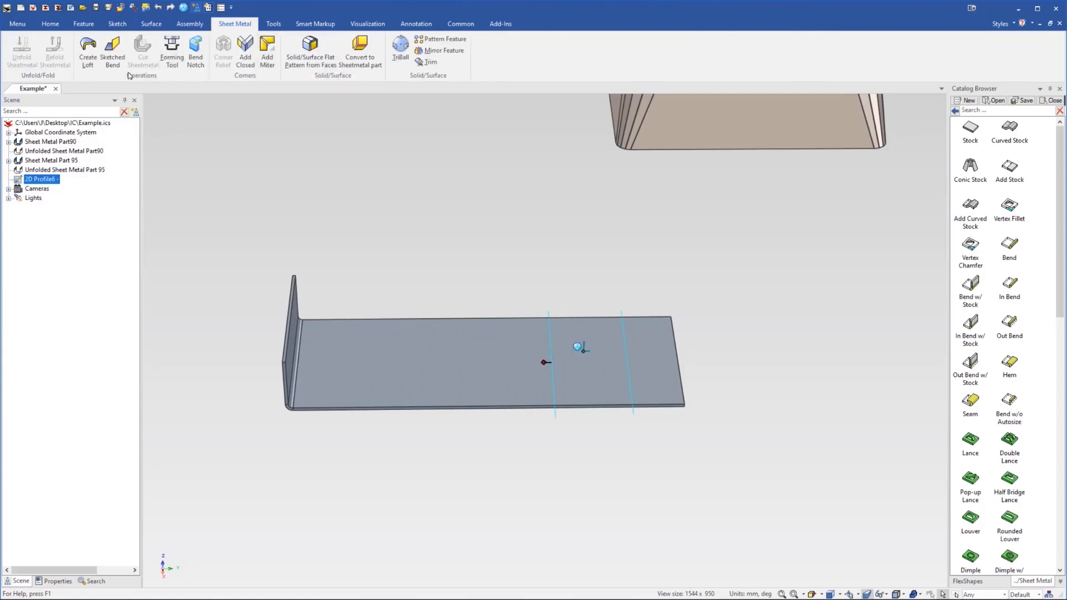
pyautogui.click(121, 56)
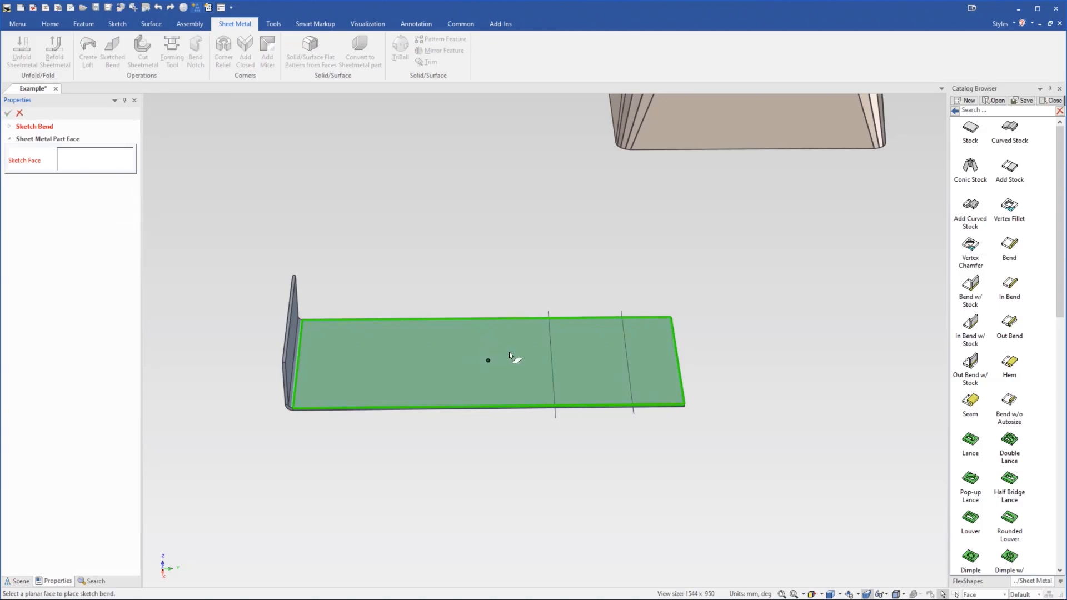
pyautogui.click(474, 352)
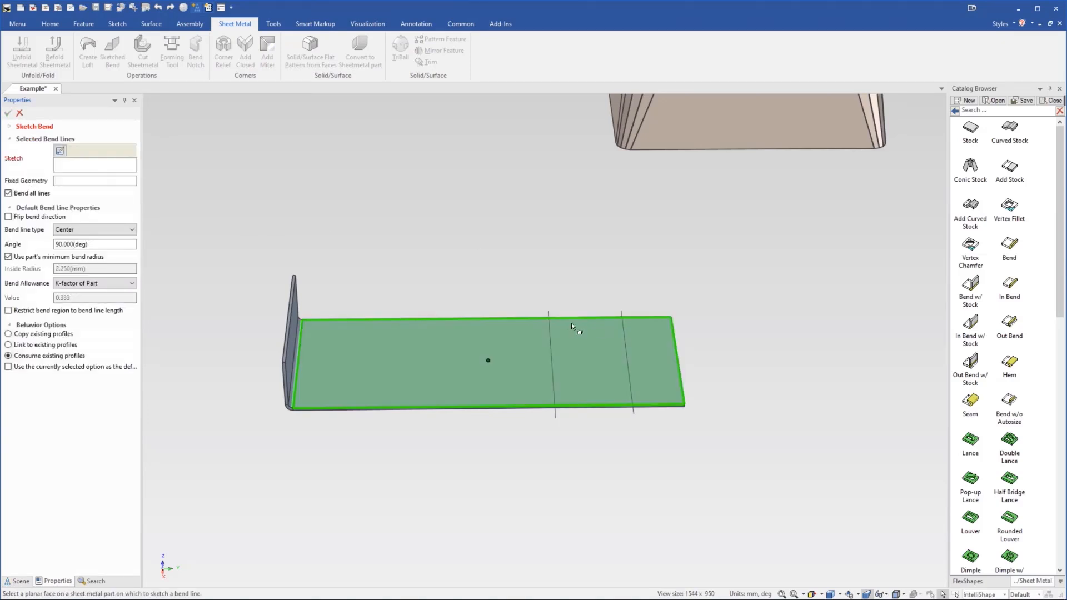
pyautogui.click(551, 314)
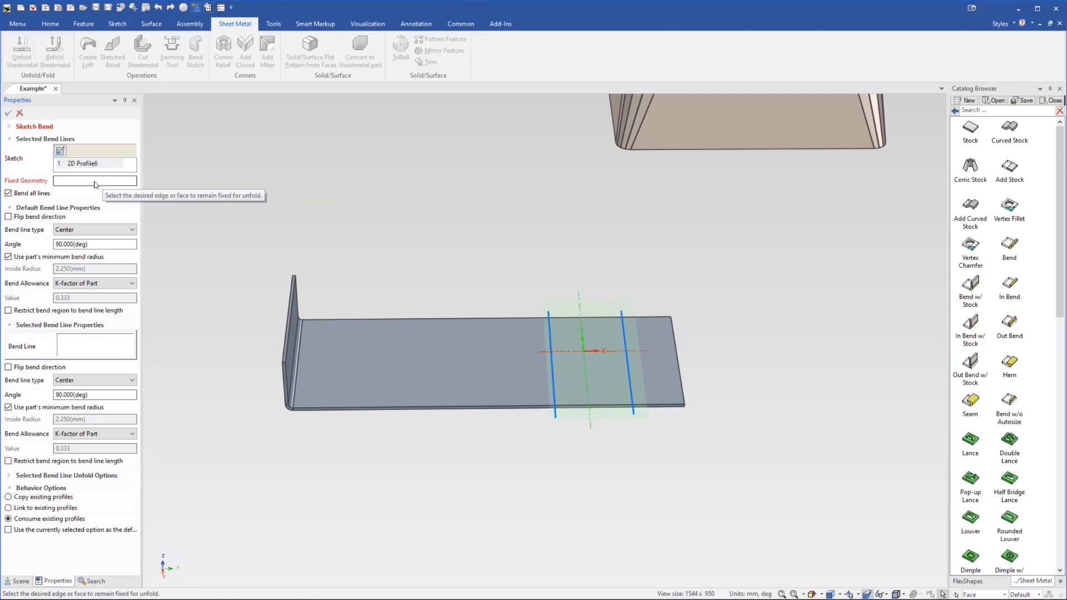
pyautogui.click(435, 359)
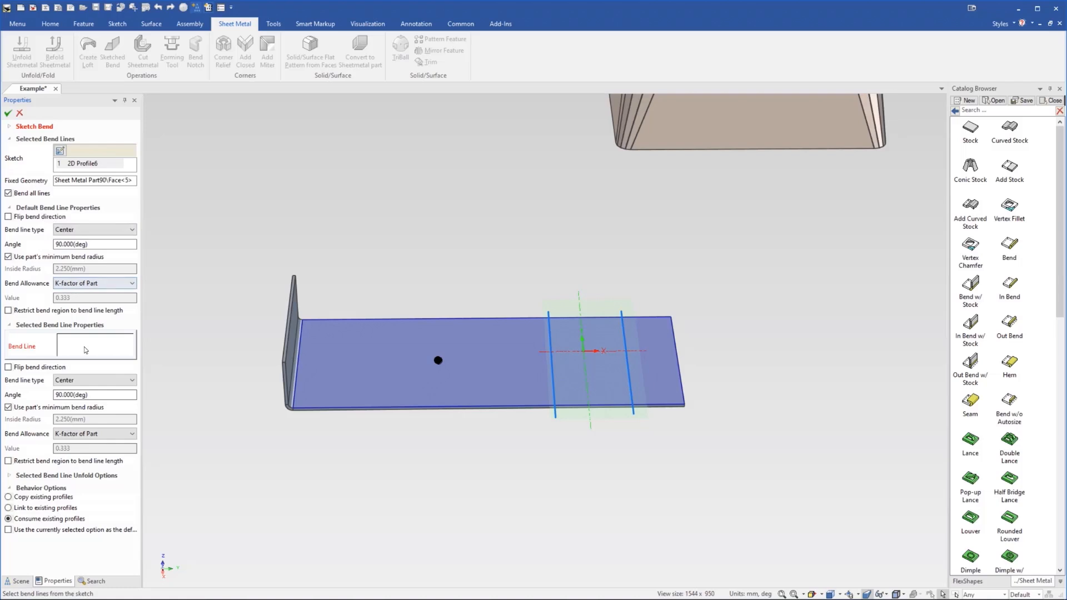
# Add both sketched lines as individual bend lines, set the outer line's angle to 45 degrees, and create the bends
pyautogui.click(554, 392)
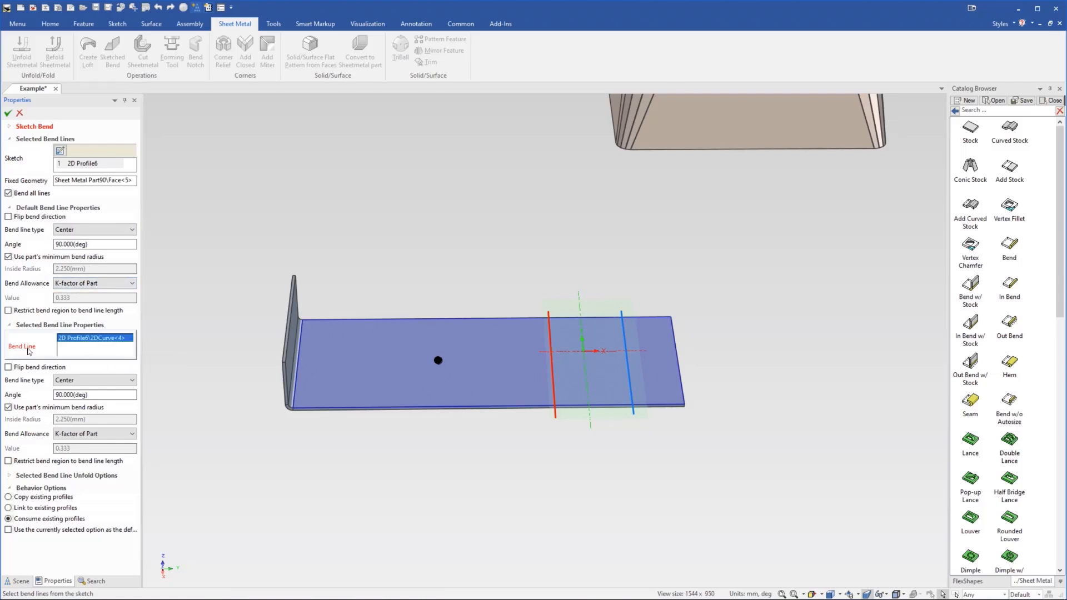
pyautogui.click(632, 380)
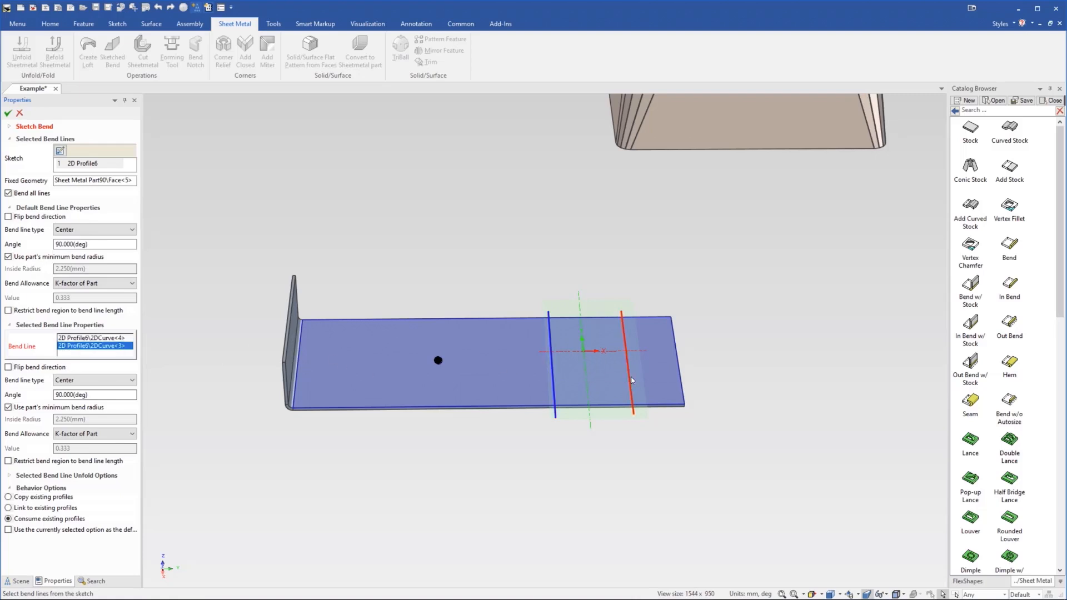
pyautogui.click(80, 338)
pyautogui.click(79, 347)
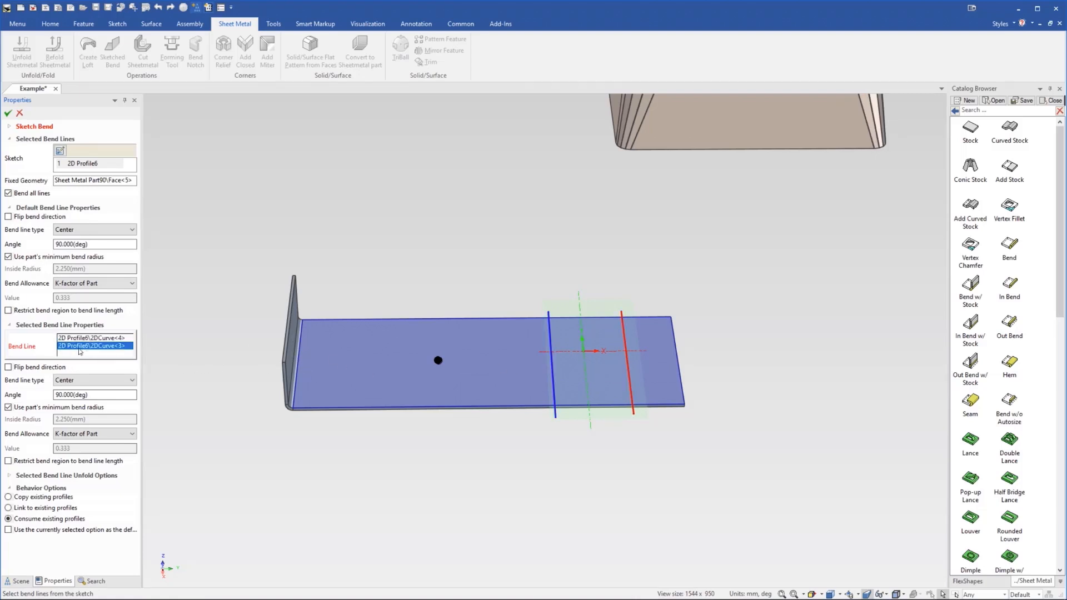
pyautogui.doubleClick(59, 395)
pyautogui.write('45')
pyautogui.click(8, 113)
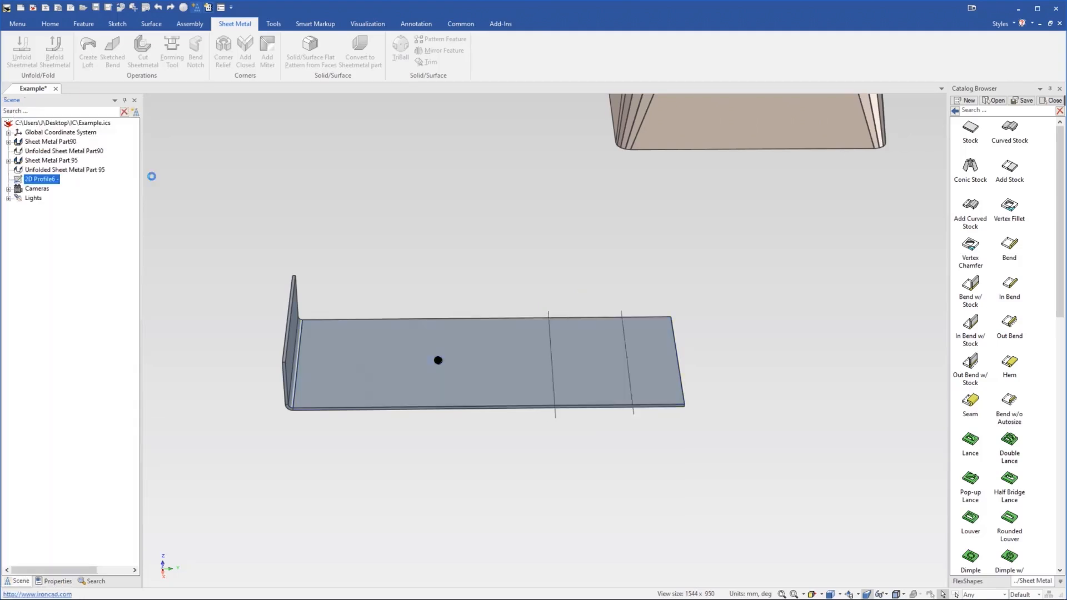
pyautogui.moveTo(510, 384); pyautogui.dragTo(505, 361)
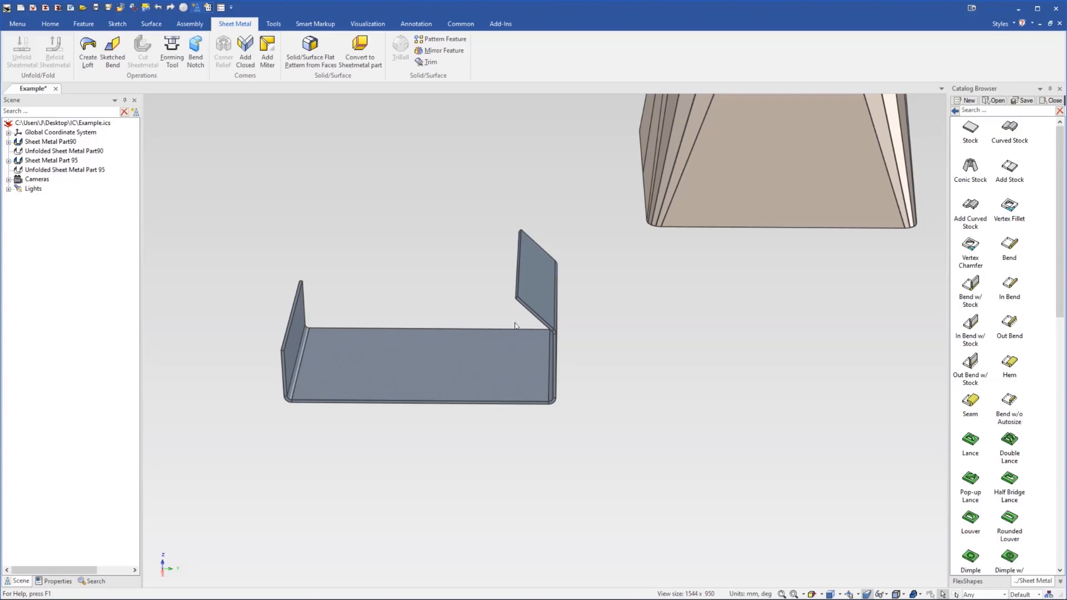
pyautogui.click(502, 348)
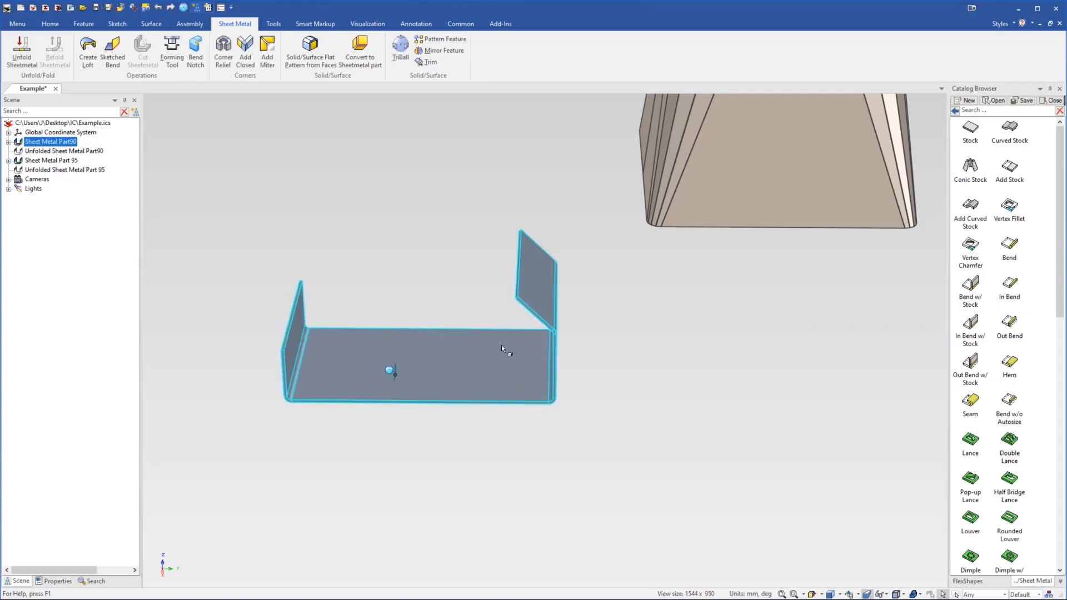
pyautogui.click(544, 460)
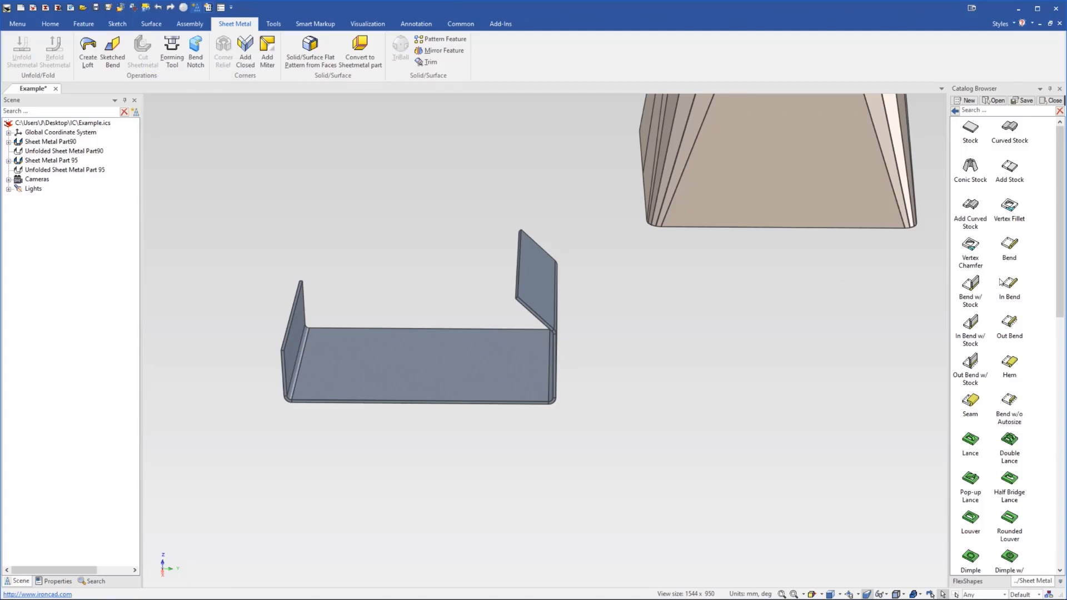
# Place a Block from the starter catalog on the middle of the sheet metal part's base face
pyautogui.click(955, 110)
pyautogui.scroll(-2, 490, 415)
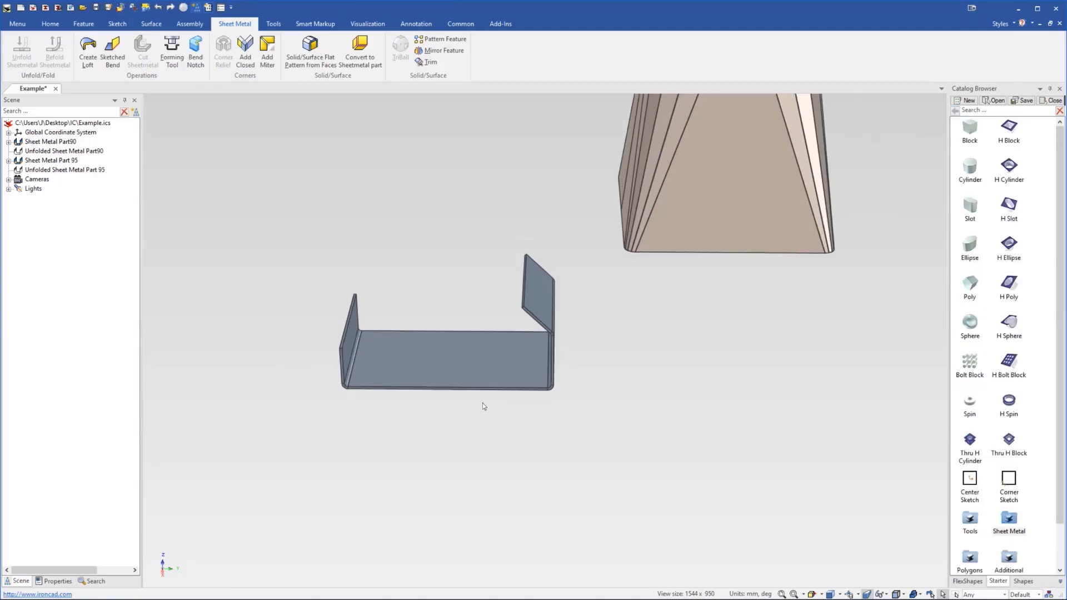
pyautogui.scroll(-2, 491, 320)
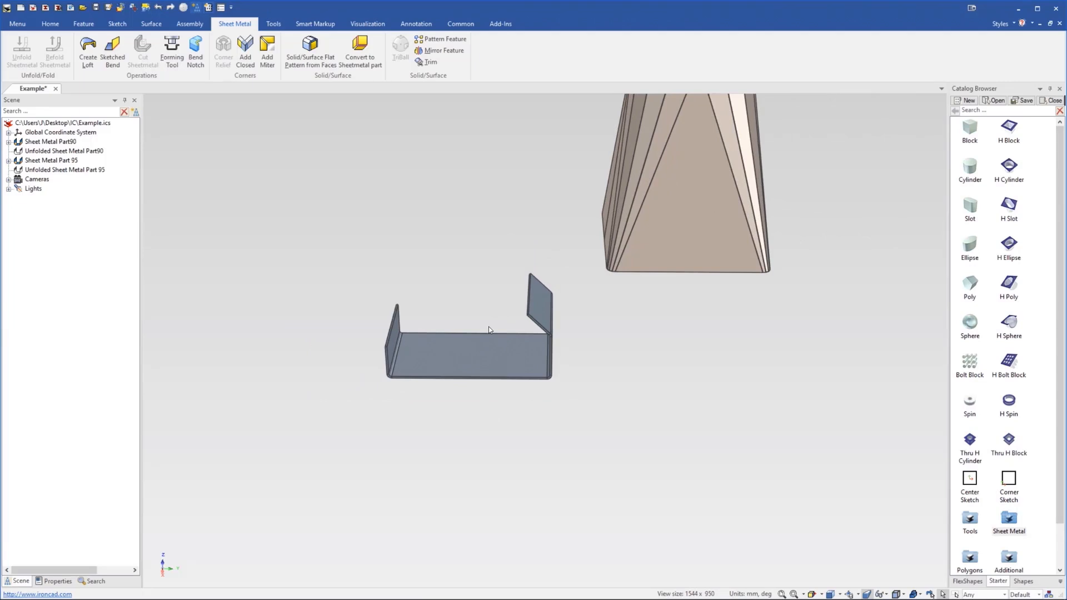
pyautogui.moveTo(969, 121); pyautogui.dragTo(485, 366)
pyautogui.moveTo(485, 366); pyautogui.dragTo(484, 365, button='right')
pyautogui.click(508, 388)
pyautogui.scroll(3, 498, 365)
pyautogui.click(518, 349)
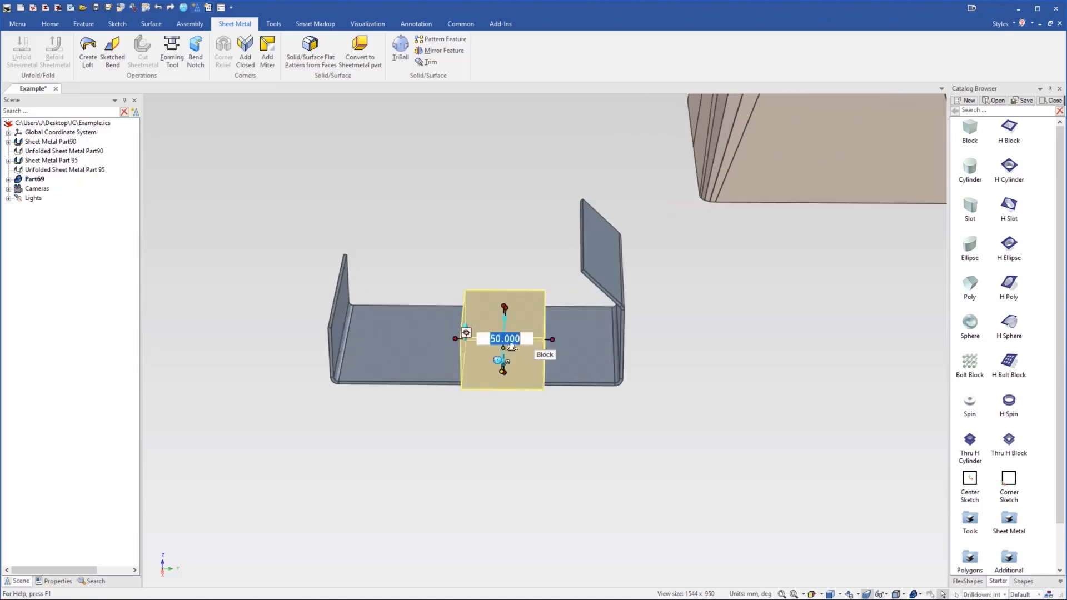
# Stretch the block below the base, to about 108.5 mm long past the double-bent end, and up above the angled flange
pyautogui.moveTo(515, 349); pyautogui.dragTo(518, 371, button='middle')
pyautogui.scroll(-1, 506, 398)
pyautogui.moveTo(512, 391); pyautogui.dragTo(512, 421)
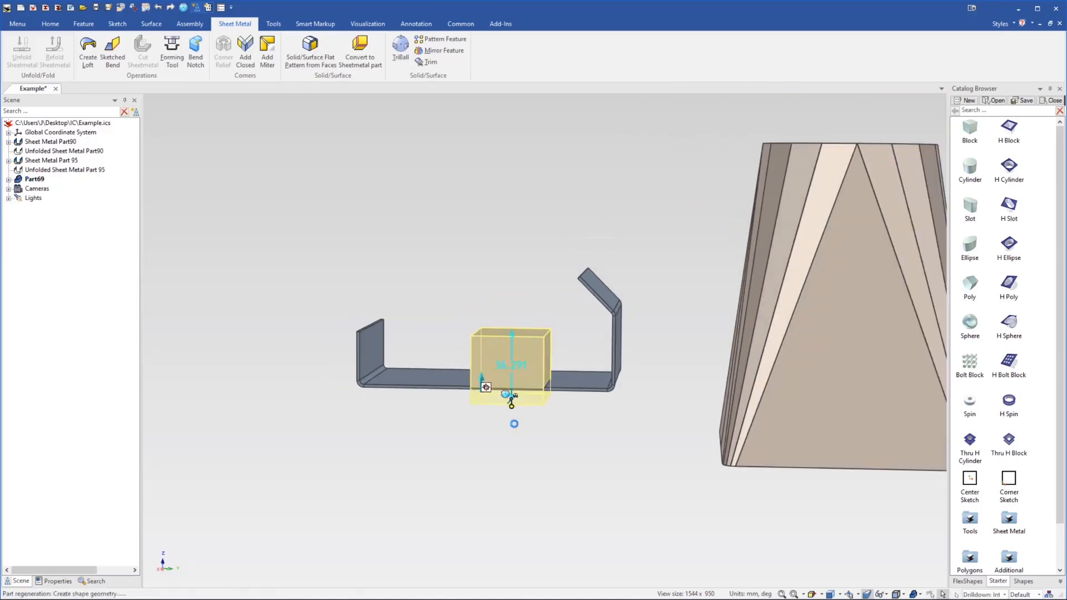
pyautogui.moveTo(559, 374); pyautogui.dragTo(679, 374)
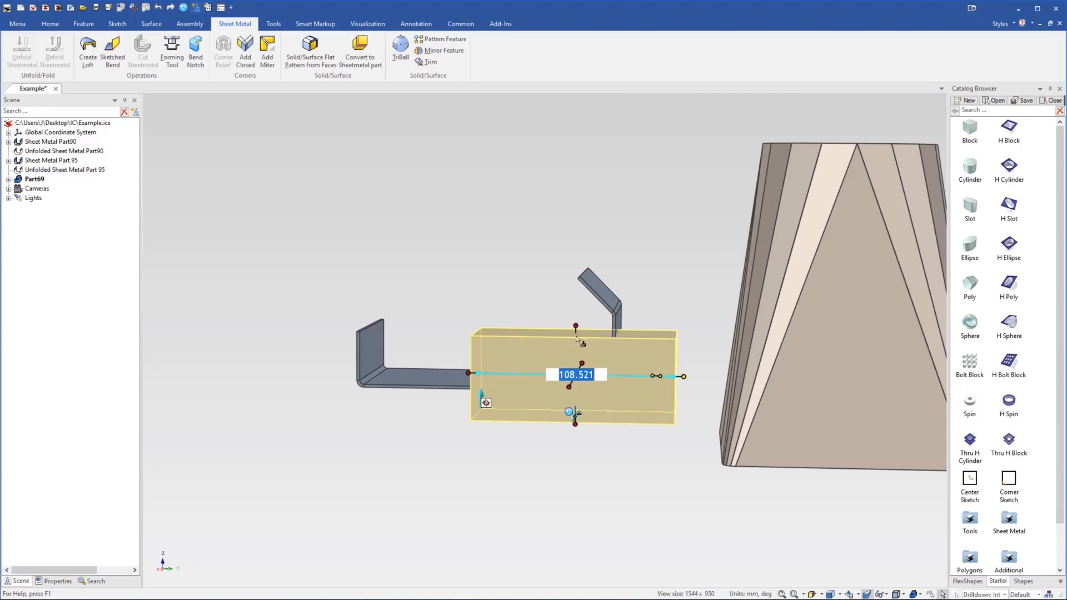
pyautogui.moveTo(575, 314); pyautogui.dragTo(596, 239)
pyautogui.click(598, 239)
# Cut the bent sheet metal part with the block using Cut Sheetmetal
pyautogui.moveTo(508, 356); pyautogui.dragTo(603, 418, button='middle')
pyautogui.click(398, 356)
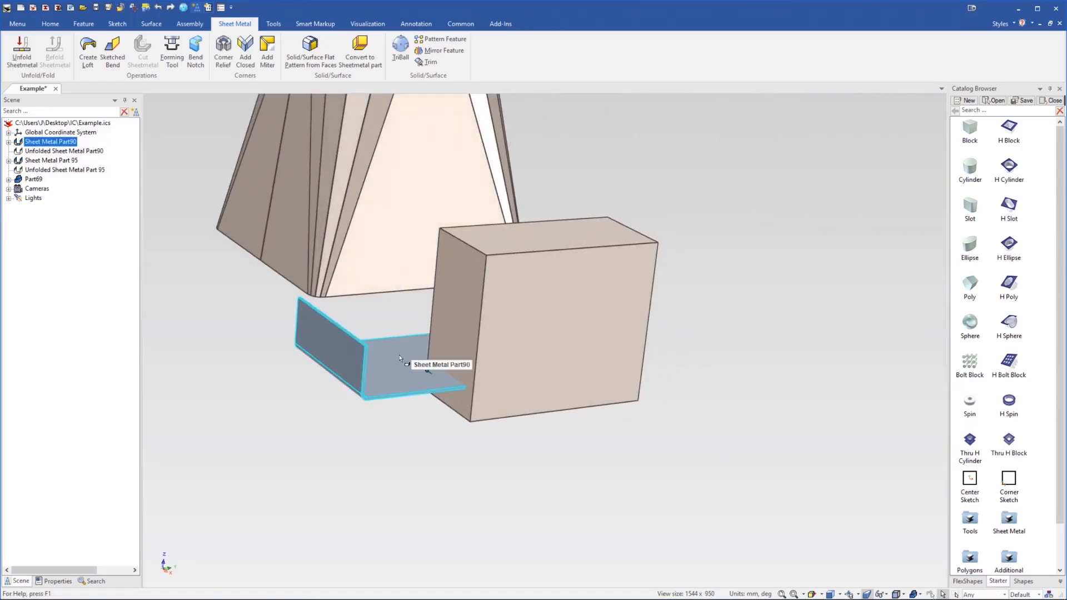
pyautogui.keyDown('shift'); pyautogui.click(519, 322); pyautogui.keyUp('shift')
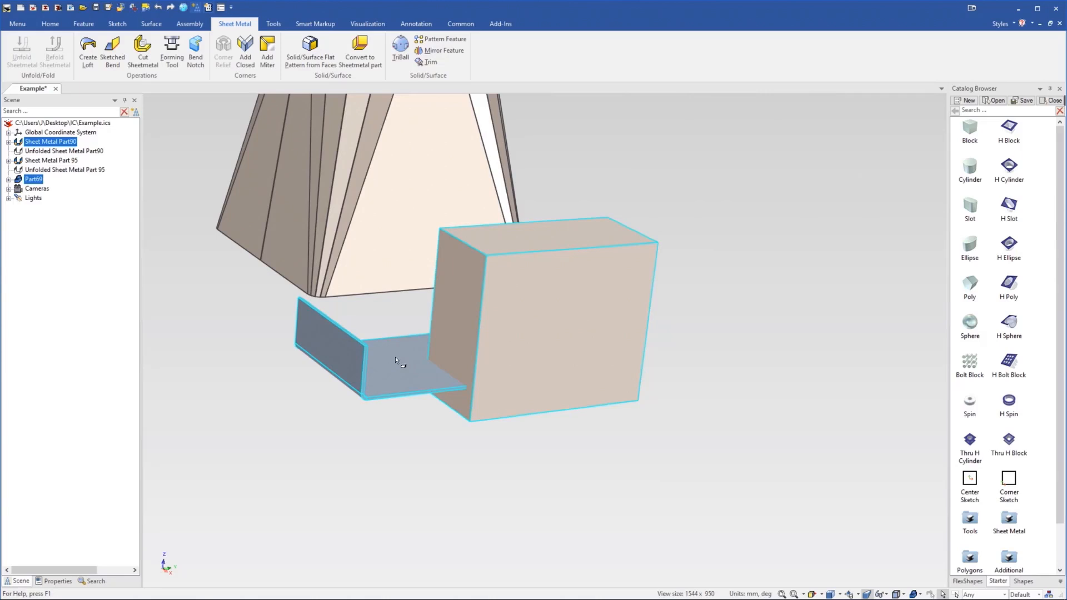
pyautogui.moveTo(550, 312); pyautogui.dragTo(503, 356, button='middle')
pyautogui.click(158, 56)
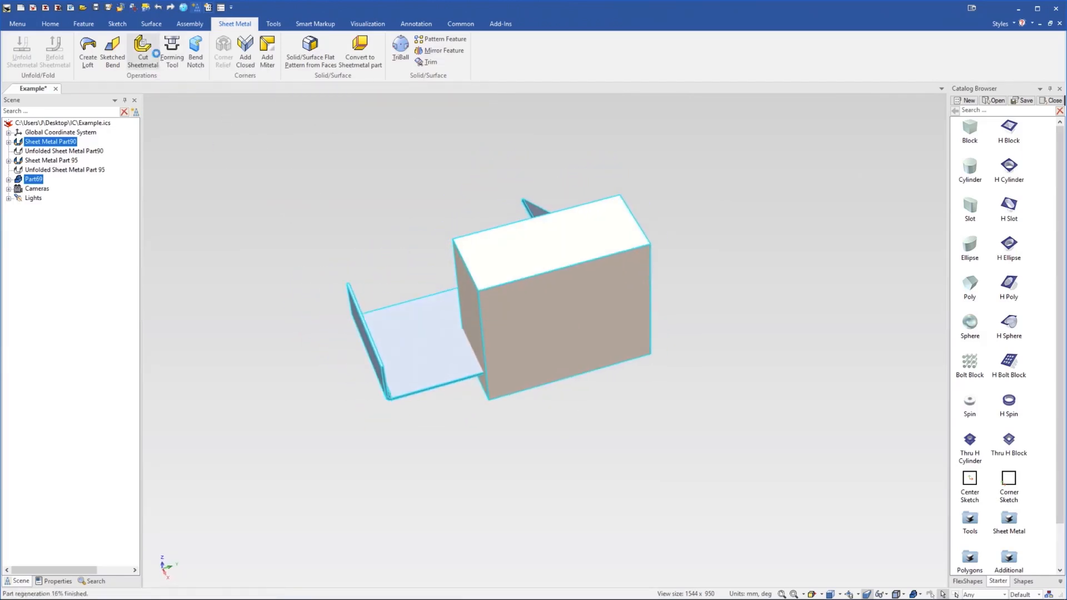
# Hide the block and inspect the cutout in the sheet metal part
pyautogui.click(508, 340)
pyautogui.rightClick(522, 314)
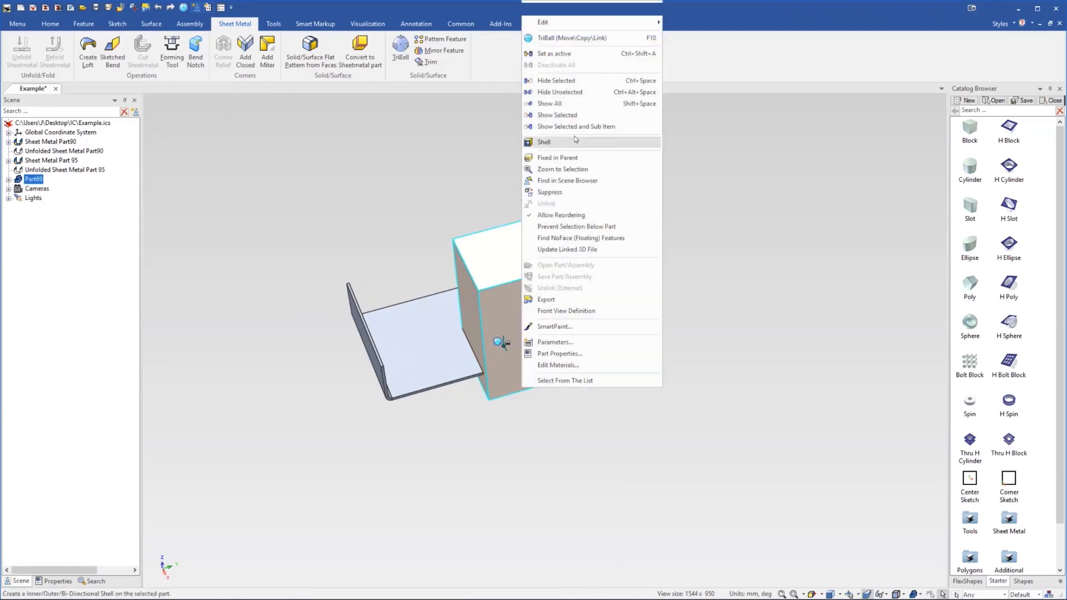
pyautogui.click(579, 78)
pyautogui.scroll(3, 588, 193)
pyautogui.moveTo(494, 322)
pyautogui.mouseDown(button='middle')
pyautogui.moveTo(626, 284)
pyautogui.moveTo(576, 176)
pyautogui.moveTo(455, 284)
pyautogui.moveTo(489, 315)
pyautogui.moveTo(504, 311)
pyautogui.mouseUp(button='middle')
pyautogui.scroll(-2, 505, 311)
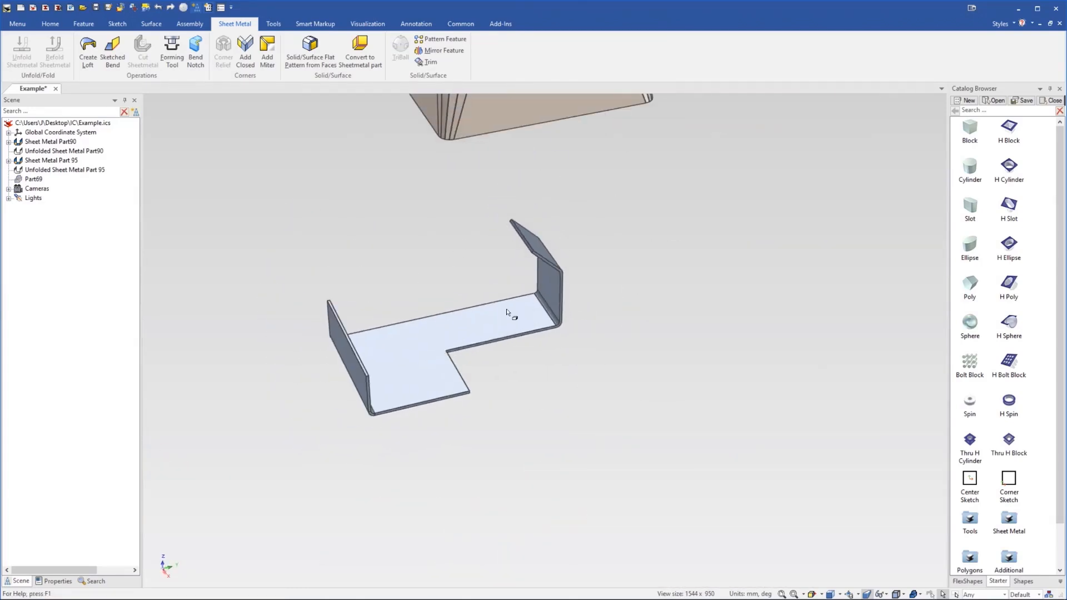
# Unfold the bent sheet metal bracket and refold it
pyautogui.click(505, 310)
pyautogui.rightClick(489, 320)
pyautogui.click(573, 230)
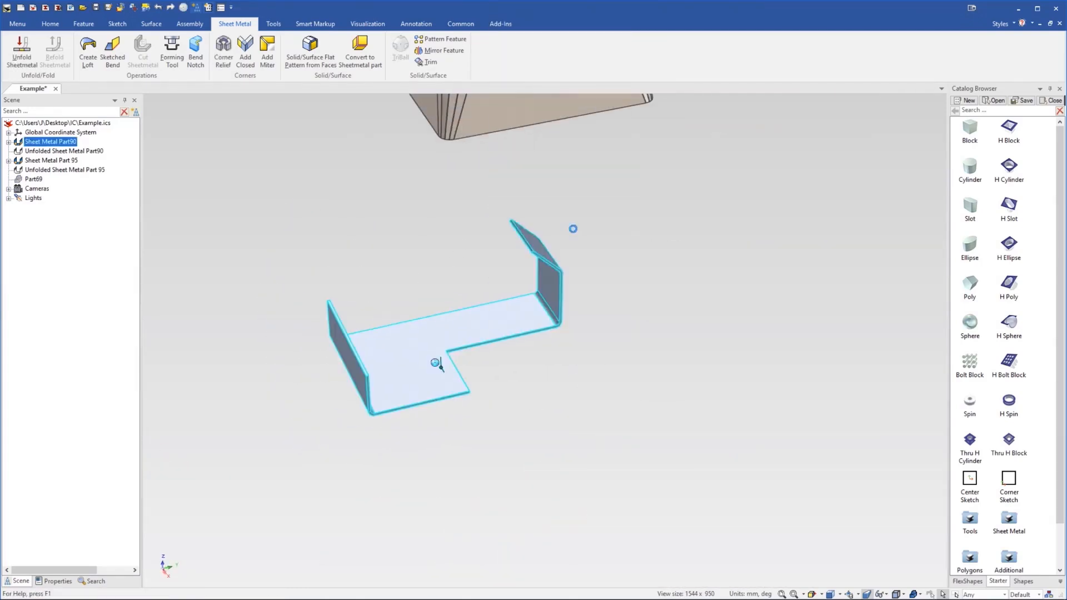
pyautogui.click(508, 320)
pyautogui.rightClick(505, 321)
pyautogui.click(560, 242)
# Delete the lofted sheet metal transition above the bracket and accept losing its linked unfolded part
pyautogui.moveTo(512, 312); pyautogui.dragTo(493, 310, button='middle')
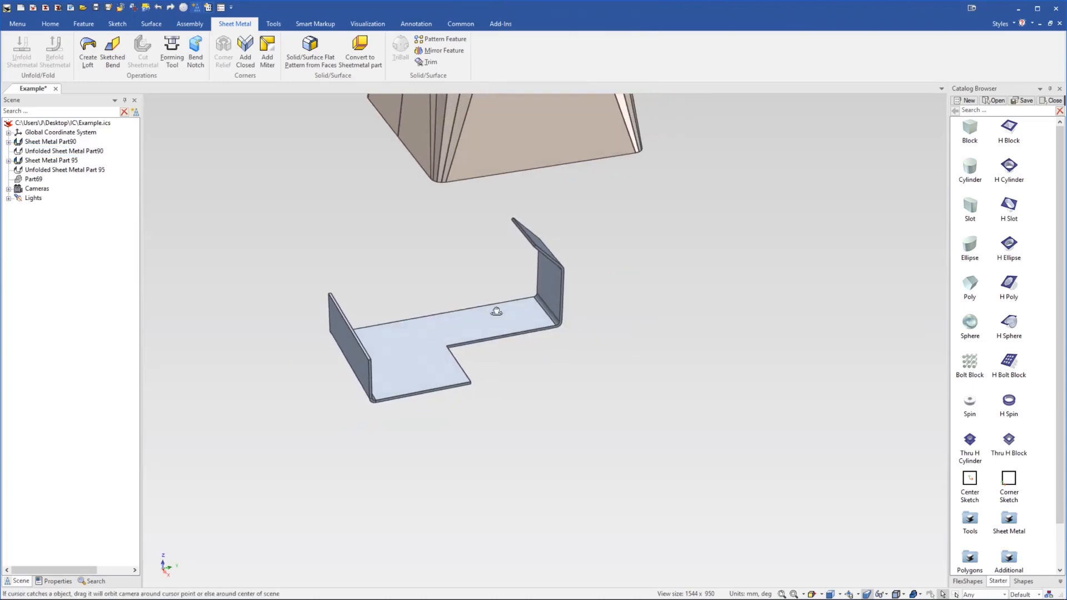
pyautogui.scroll(-4, 553, 362)
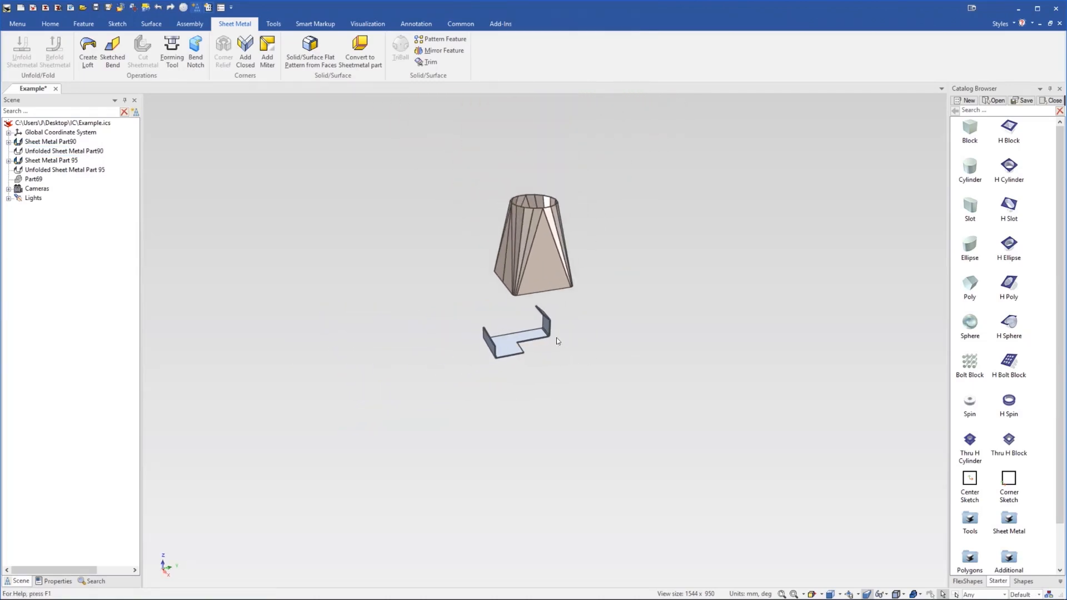
pyautogui.click(539, 256)
pyautogui.press('Delete')
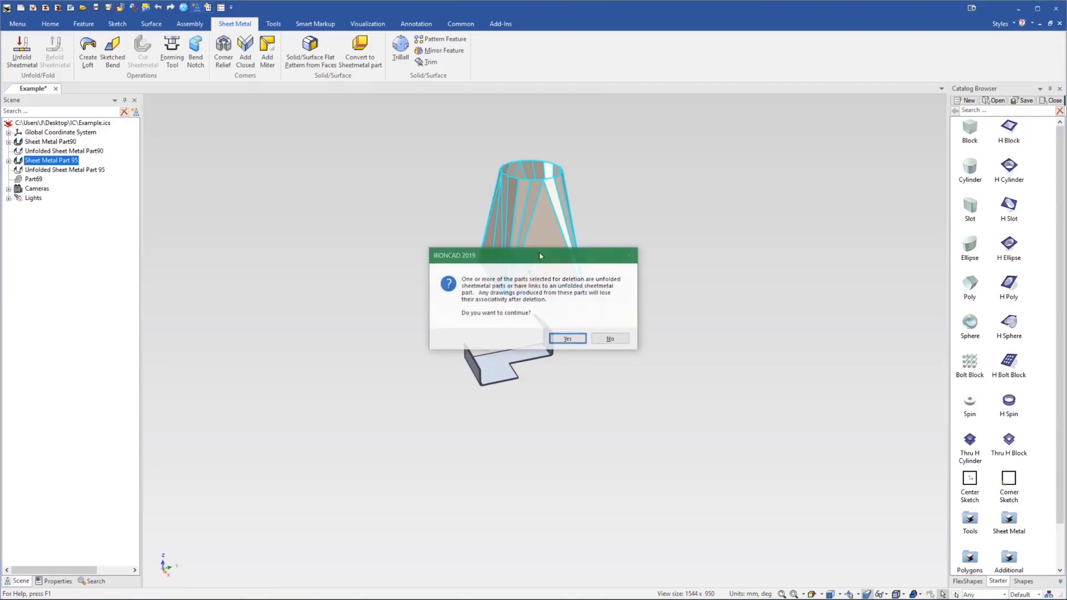
pyautogui.click(561, 337)
pyautogui.scroll(3, 568, 388)
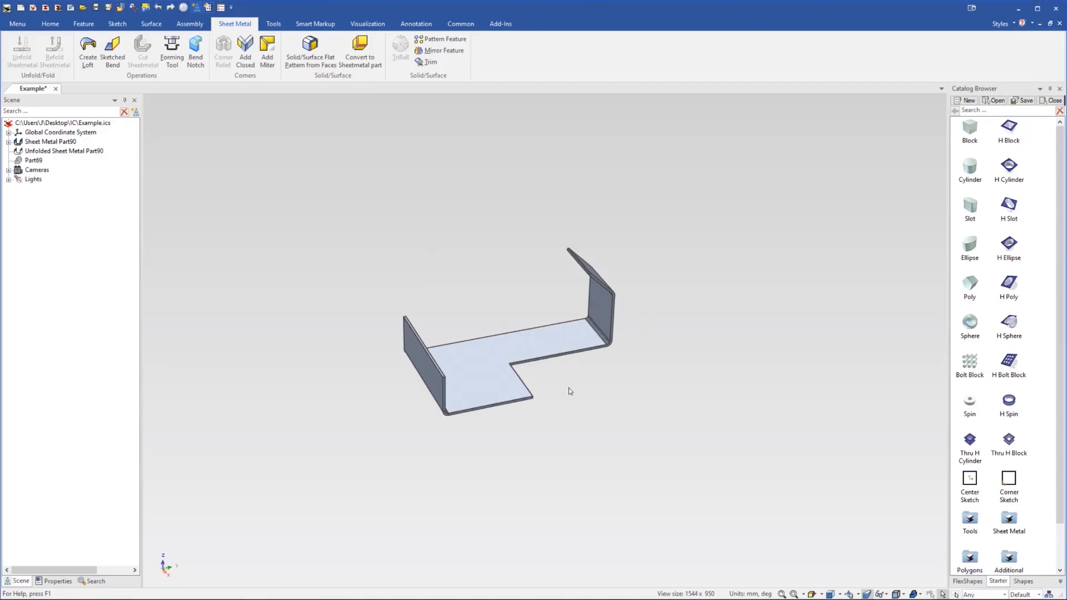
# Place a flat Stock from the Sheet Metal catalog beside the bracket and enlarge it along two sides
pyautogui.doubleClick(1009, 520)
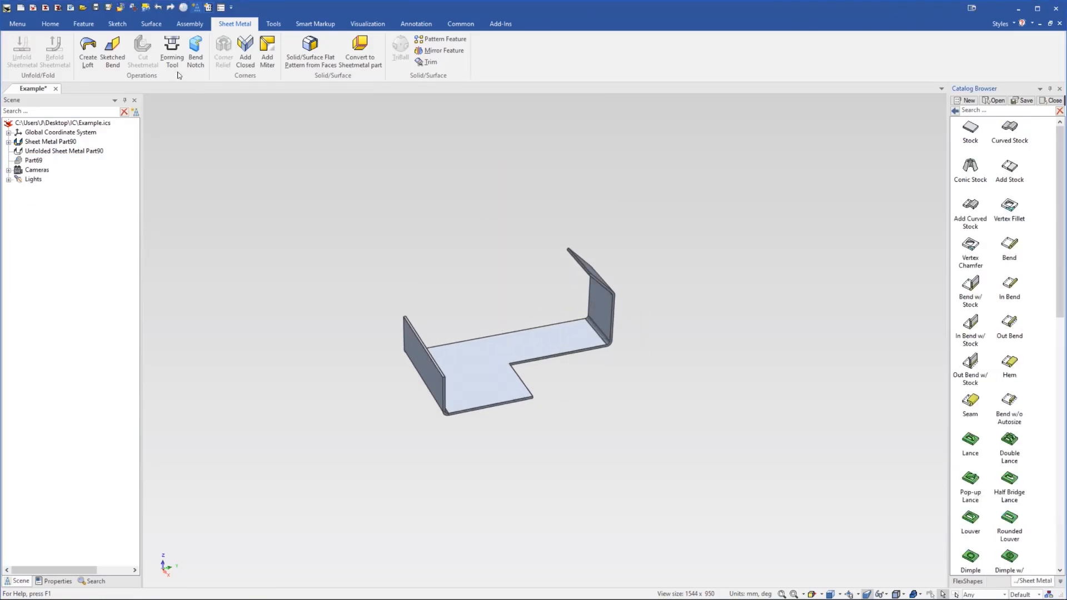
pyautogui.moveTo(978, 129); pyautogui.dragTo(728, 321)
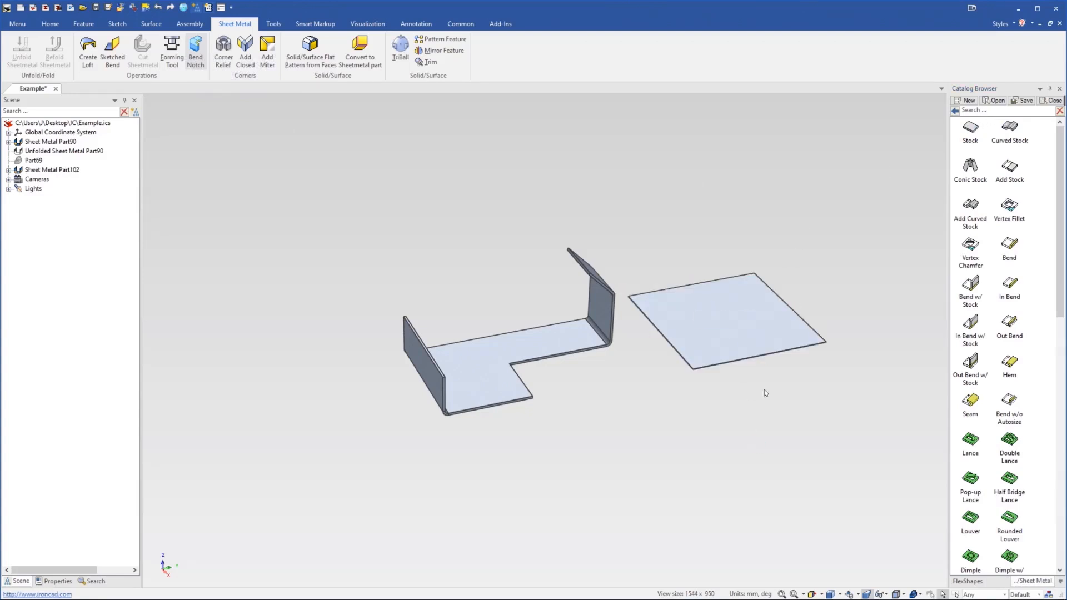
pyautogui.scroll(3, 720, 331)
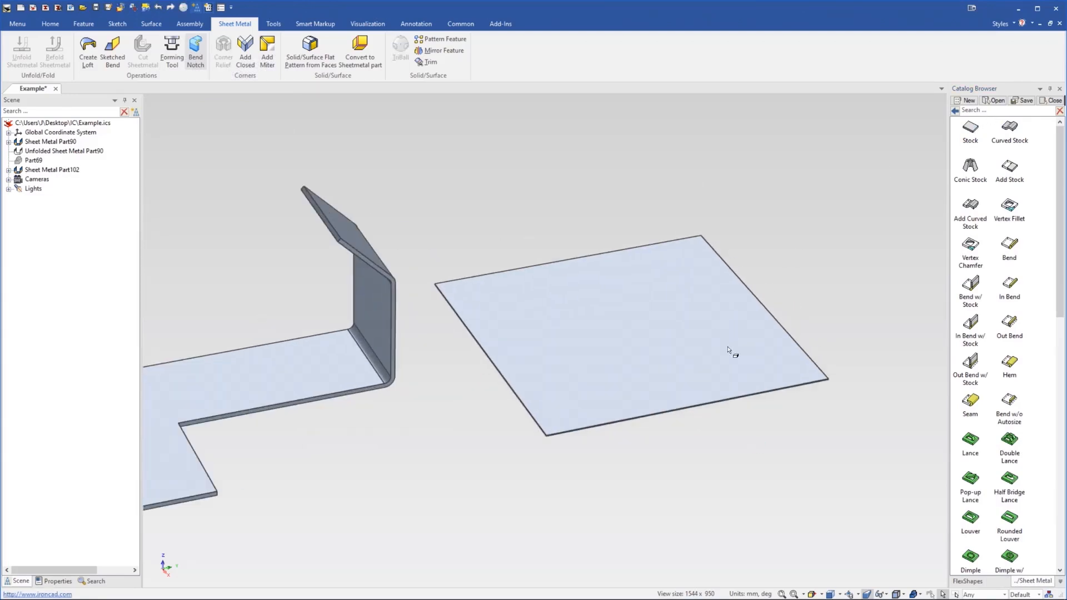
pyautogui.click(720, 368)
pyautogui.click(709, 399)
pyautogui.moveTo(695, 413); pyautogui.dragTo(758, 493)
pyautogui.scroll(-2, 762, 327)
pyautogui.moveTo(724, 340); pyautogui.dragTo(804, 323)
pyautogui.click(815, 265)
pyautogui.scroll(-2, 672, 352)
pyautogui.moveTo(661, 326); pyautogui.dragTo(695, 311, button='middle')
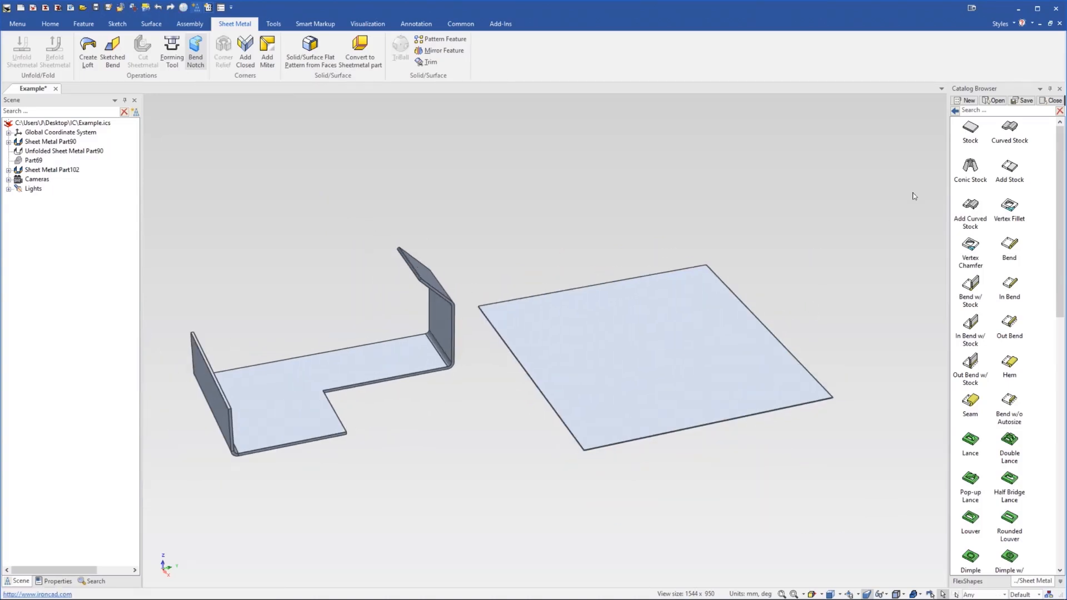
# Add a Block from the Starter catalog on the flat sheet as a separate part
pyautogui.click(955, 111)
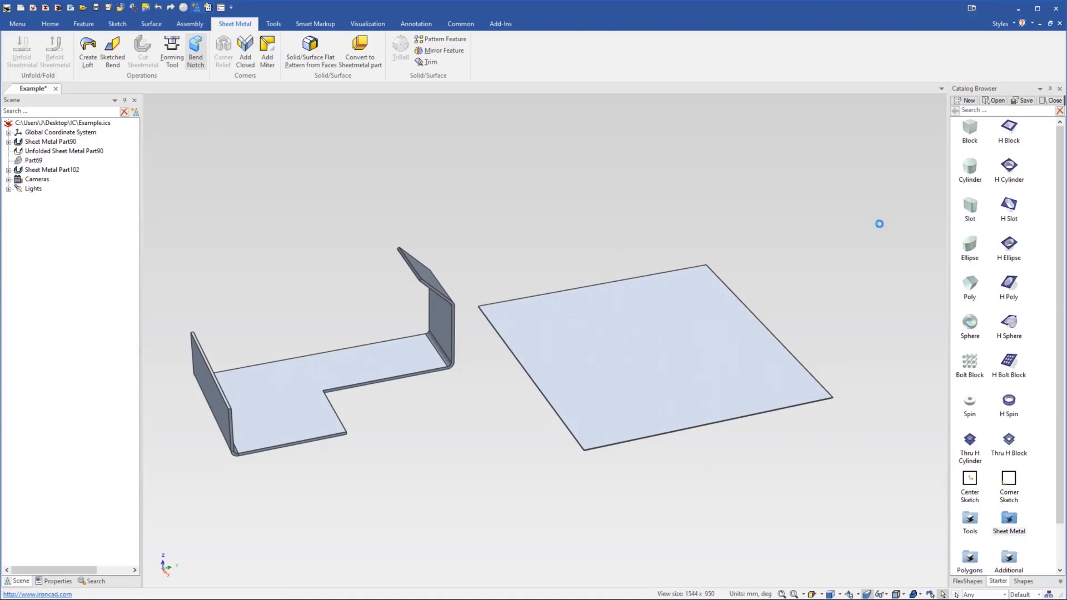
pyautogui.moveTo(976, 132); pyautogui.dragTo(904, 159)
pyautogui.moveTo(959, 146); pyautogui.dragTo(650, 351, button='right')
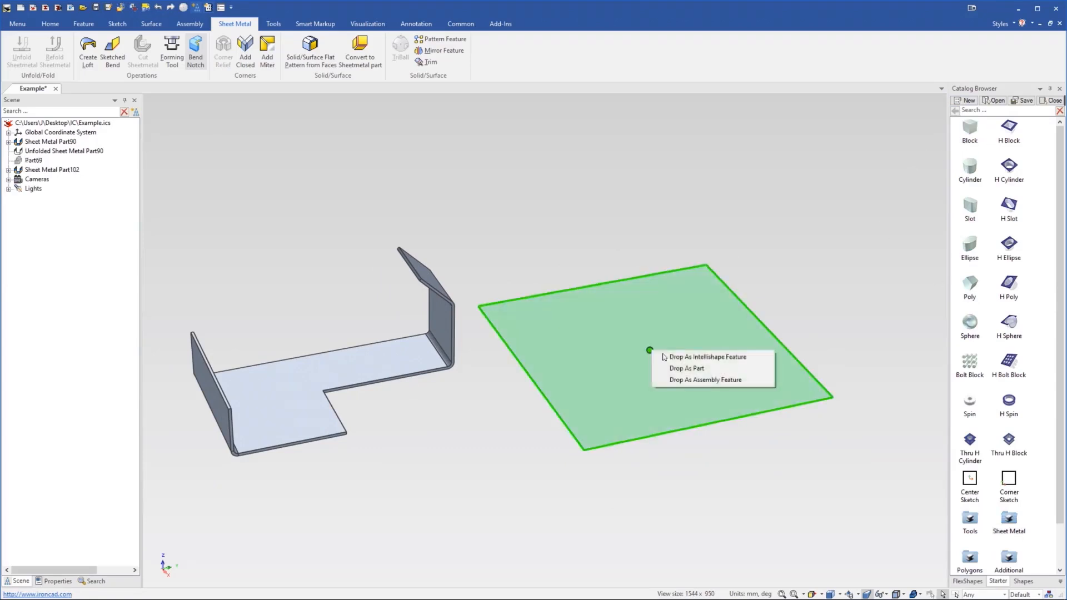
pyautogui.click(689, 369)
# Enlarge the block lengthwise to about 115 mm and widen it on both sides to cover most of the sheet
pyautogui.click(681, 354)
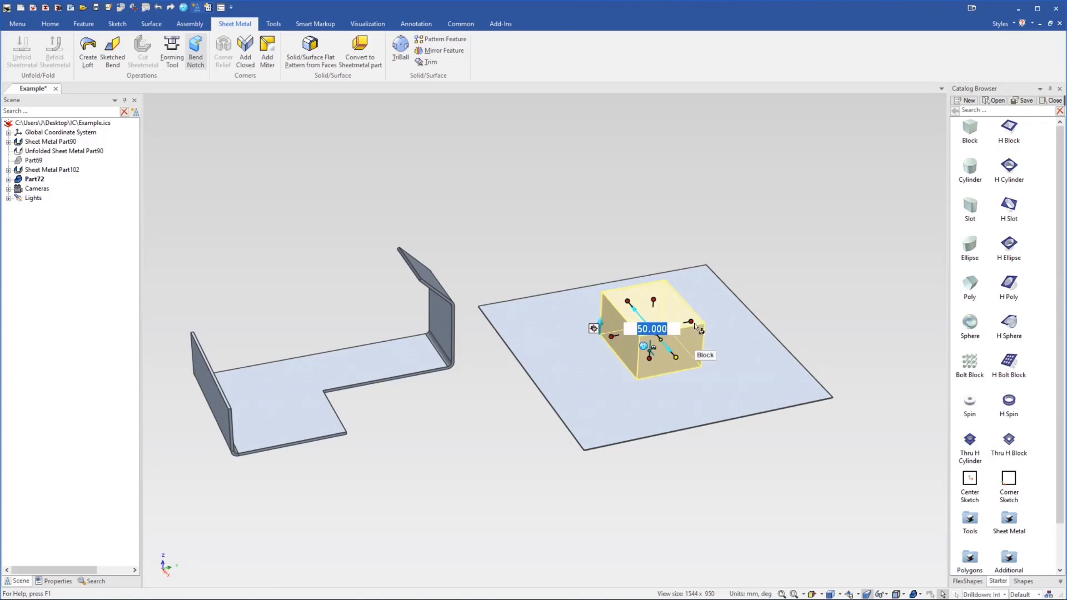
pyautogui.moveTo(700, 317); pyautogui.dragTo(759, 309)
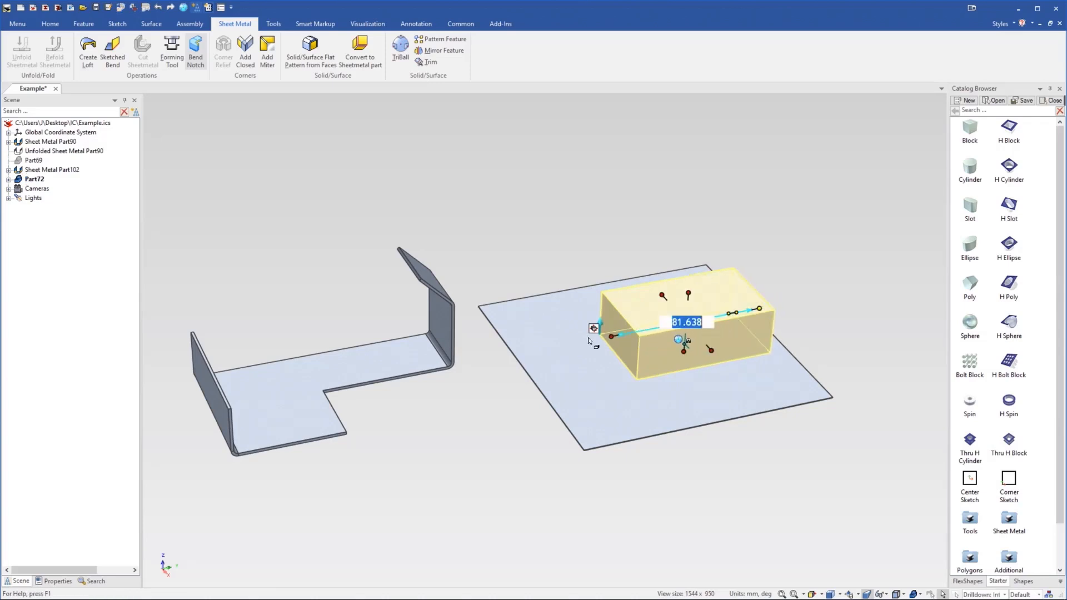
pyautogui.moveTo(615, 334); pyautogui.dragTo(545, 338)
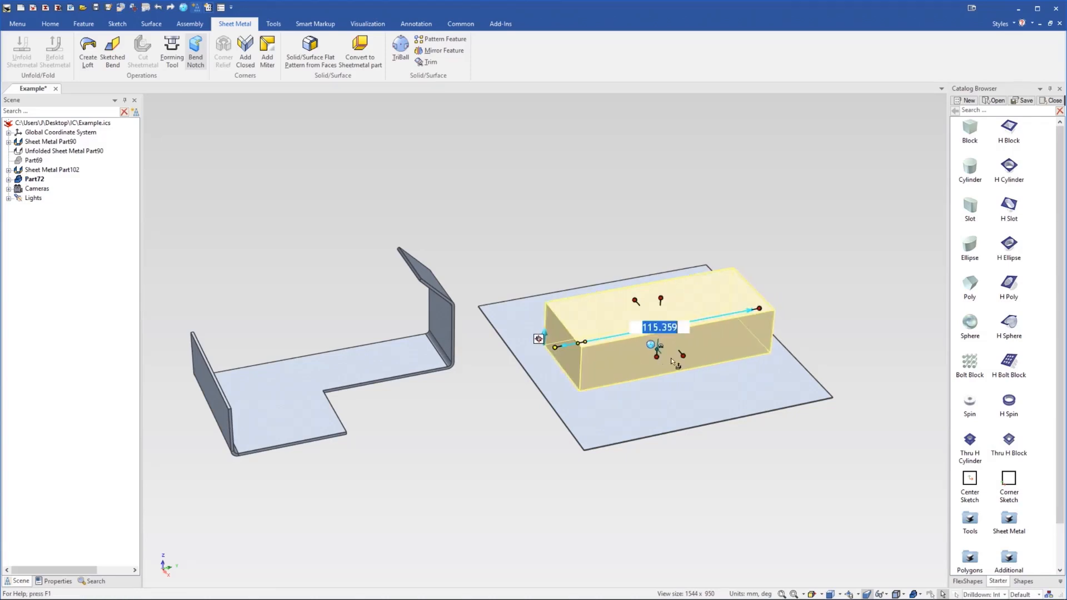
pyautogui.moveTo(684, 350); pyautogui.dragTo(667, 359)
pyautogui.moveTo(716, 396); pyautogui.dragTo(721, 402)
pyautogui.moveTo(634, 298); pyautogui.dragTo(609, 260)
pyautogui.click(603, 237)
# Add a Slot on the block's top face and give its extrusion an inward draft through the feature options
pyautogui.moveTo(966, 213); pyautogui.dragTo(669, 306)
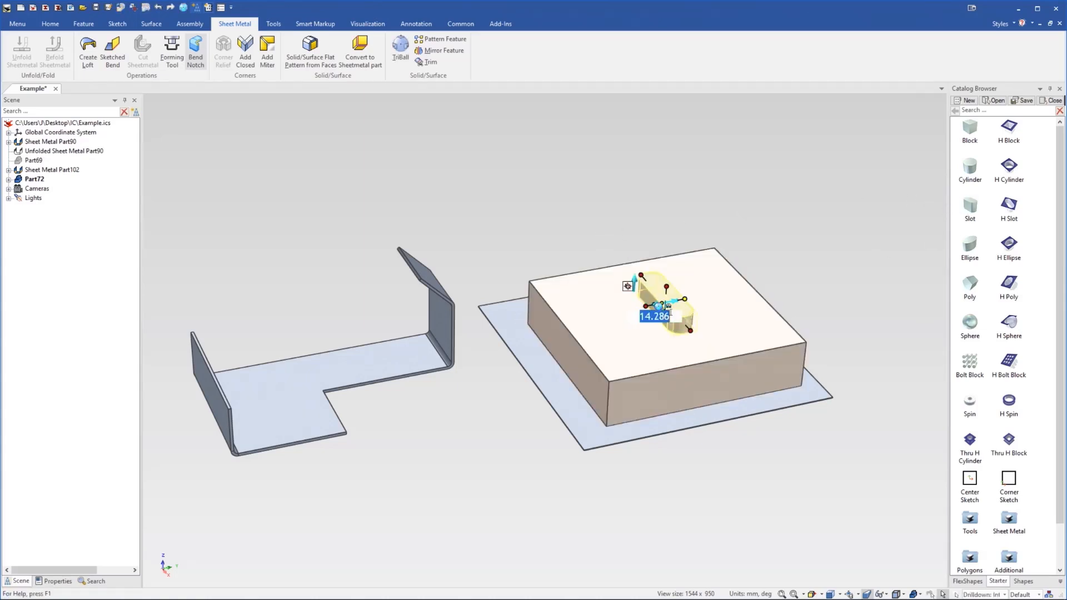
pyautogui.scroll(5, 672, 312)
pyautogui.moveTo(606, 339); pyautogui.dragTo(598, 308, button='middle')
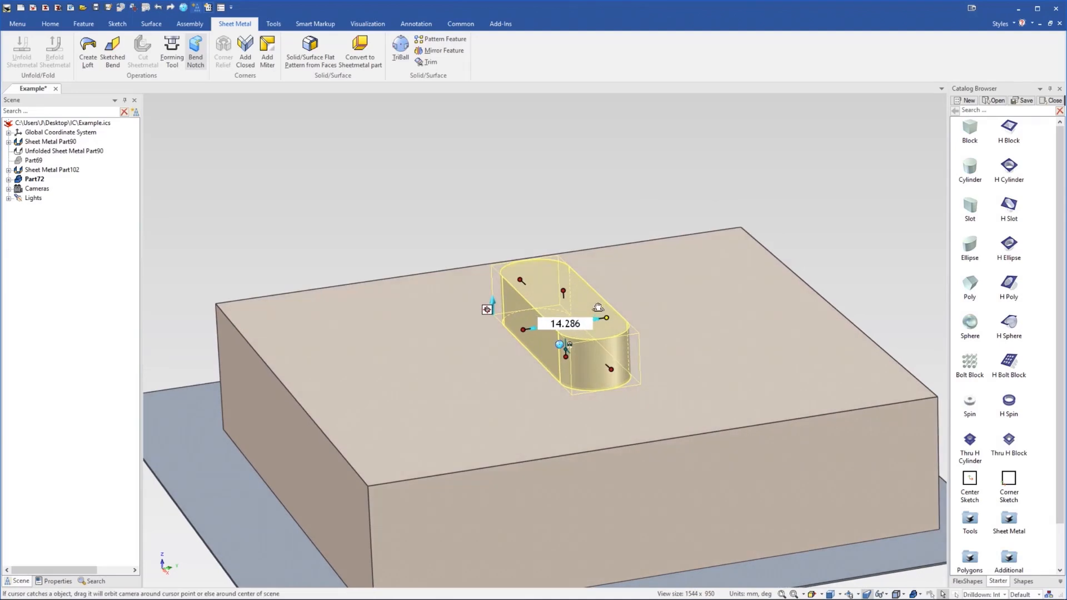
pyautogui.rightClick(536, 342)
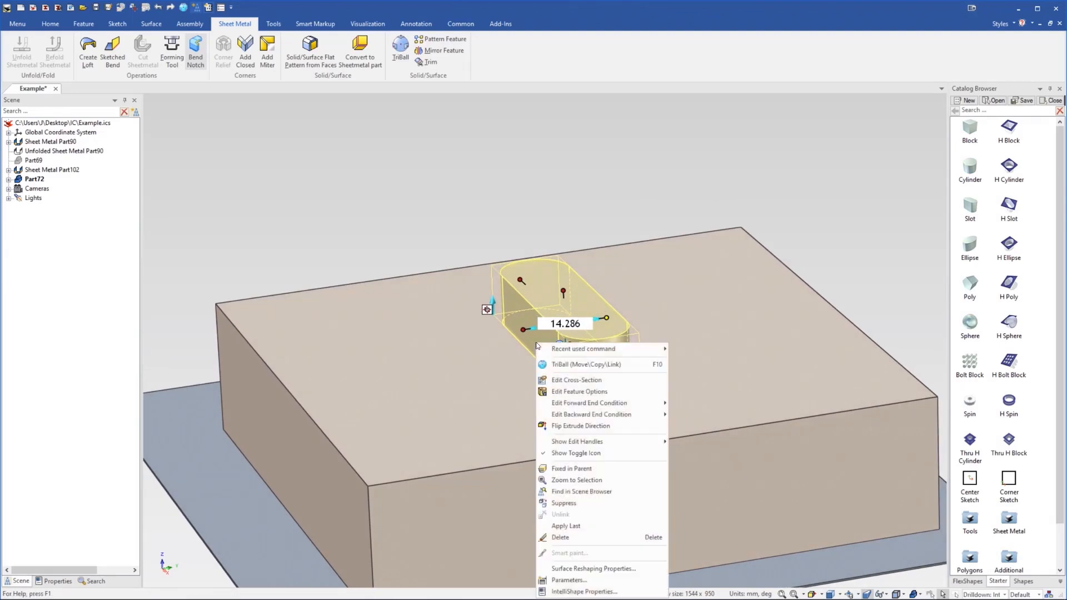
pyautogui.click(626, 391)
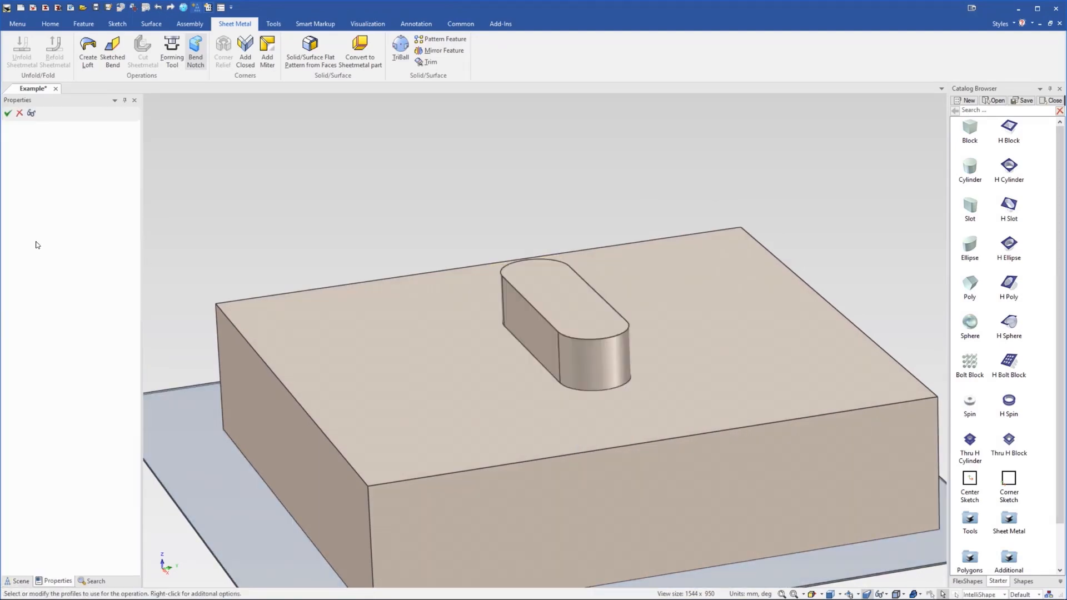
pyautogui.moveTo(77, 187); pyautogui.dragTo(68, 190)
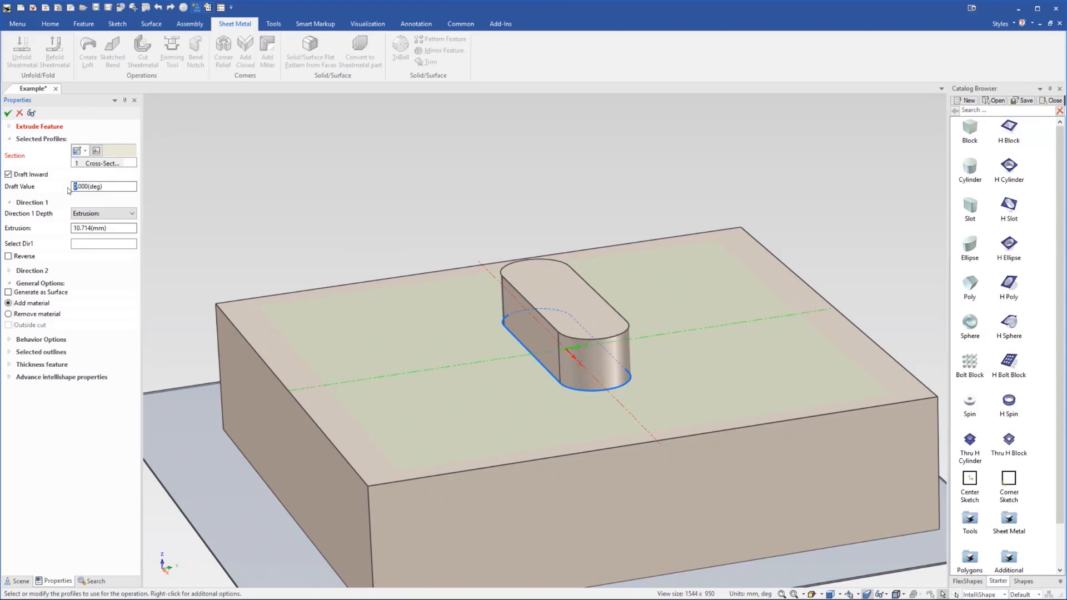
pyautogui.click(8, 113)
pyautogui.moveTo(569, 321); pyautogui.dragTo(579, 343, button='middle')
pyautogui.scroll(-2, 580, 343)
pyautogui.scroll(-2, 579, 342)
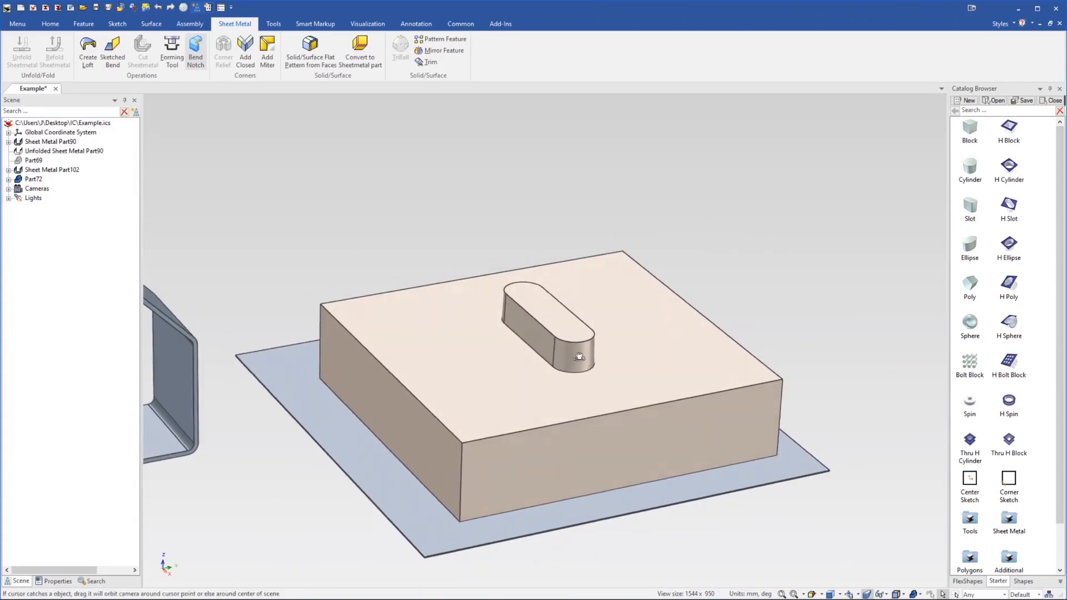
pyautogui.scroll(-2, 584, 341)
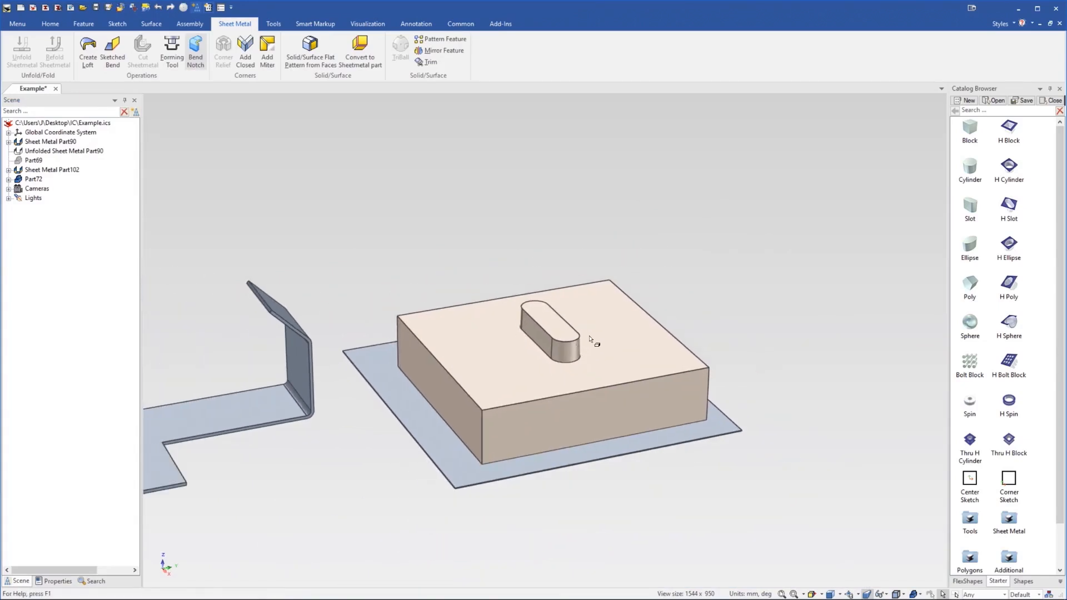
# Reduce the block to a thin plate by moving its bottom face up toward the slot
pyautogui.click(565, 420)
pyautogui.moveTo(554, 395); pyautogui.dragTo(561, 347)
pyautogui.click(692, 247)
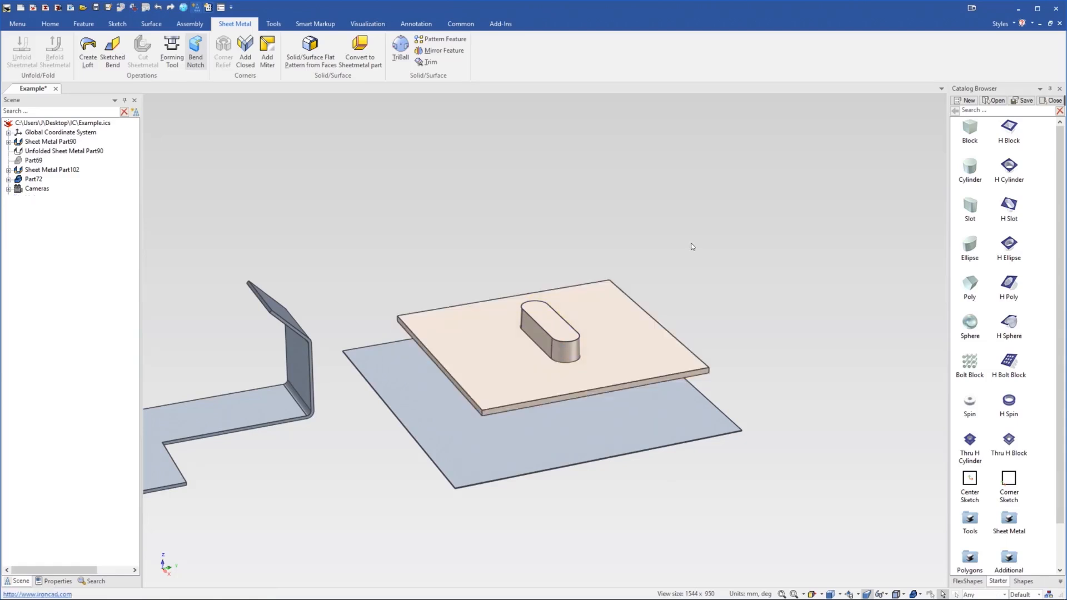
# Define the part as a Forming Tool with the plate's top as stopping face and the slot's top as face to remove
pyautogui.click(173, 56)
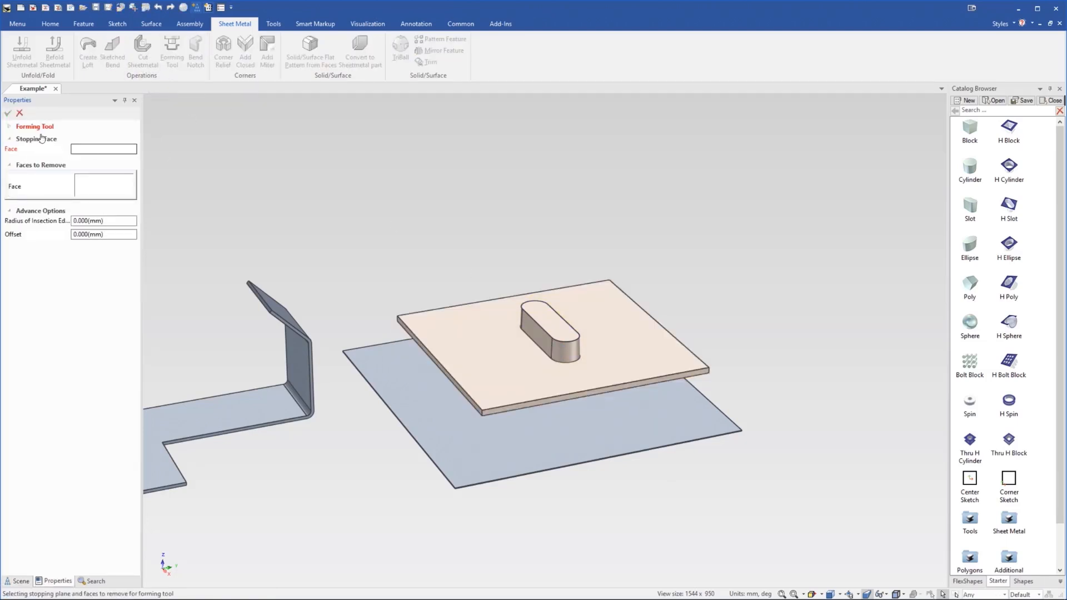
pyautogui.click(508, 336)
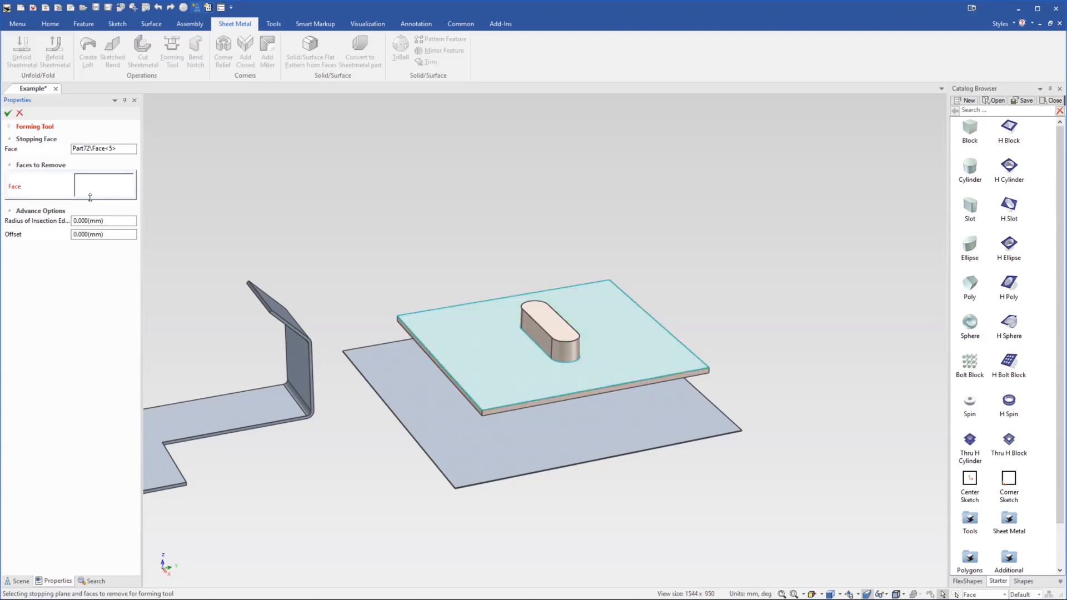
pyautogui.click(559, 326)
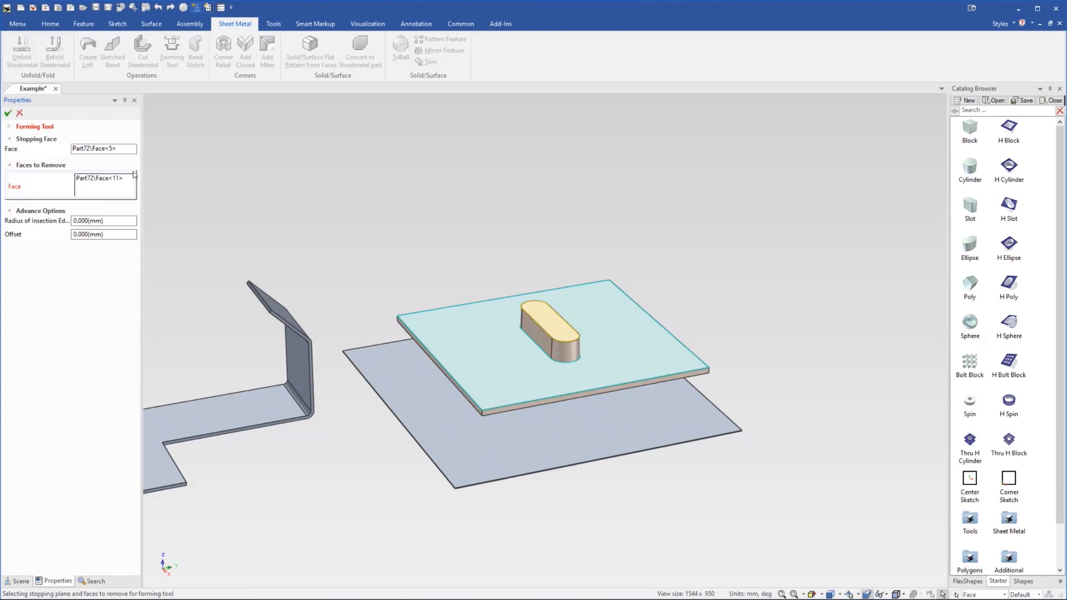
pyautogui.click(8, 113)
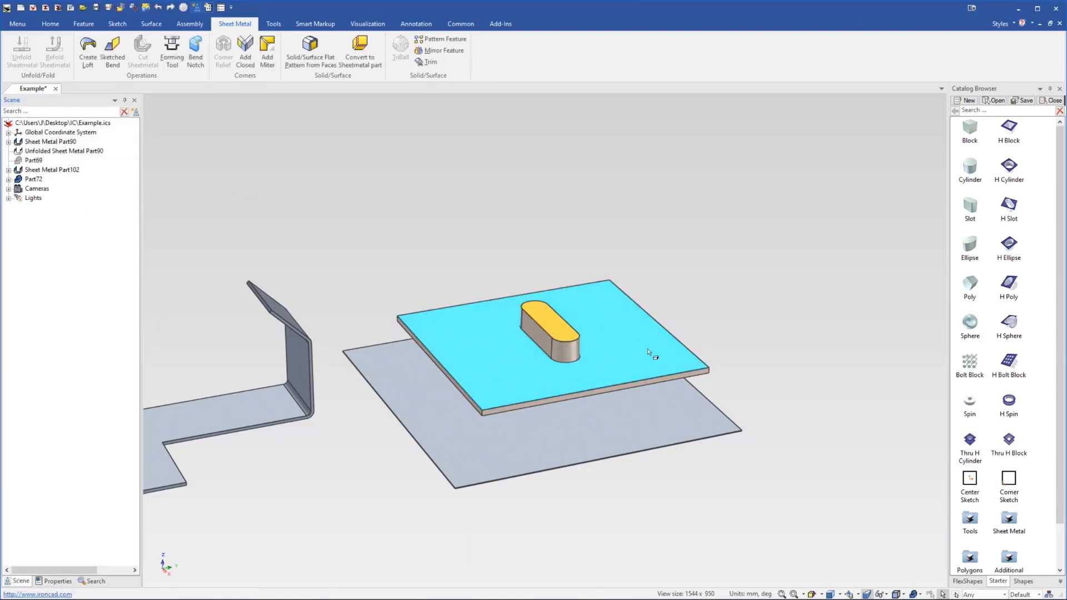
# Store the finished forming tool part in the Starter catalog
pyautogui.scroll(-2, 645, 341)
pyautogui.click(623, 348)
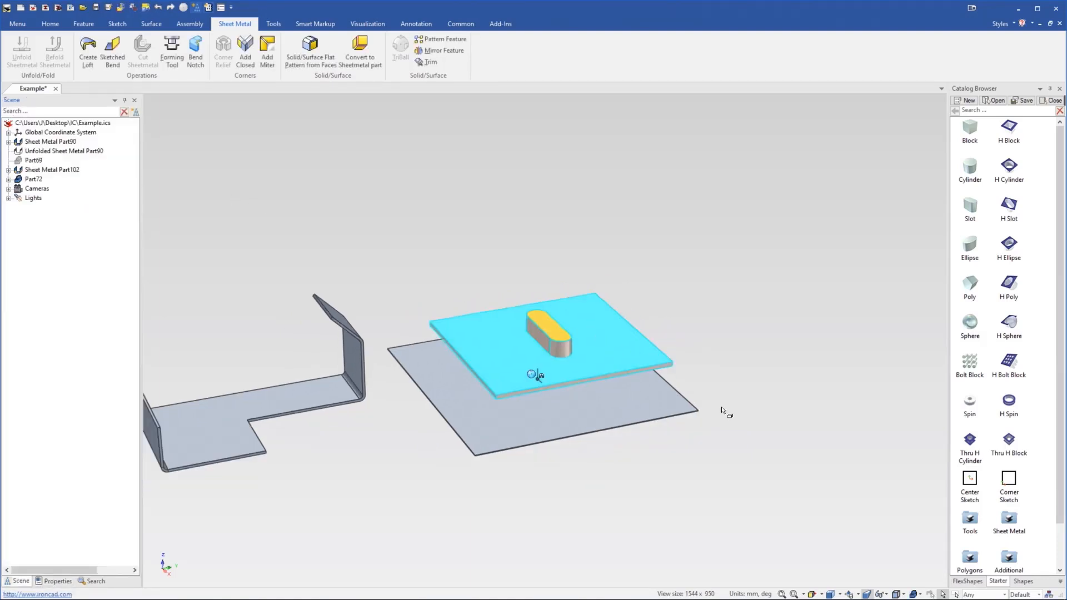
pyautogui.moveTo(1007, 521); pyautogui.dragTo(1006, 520)
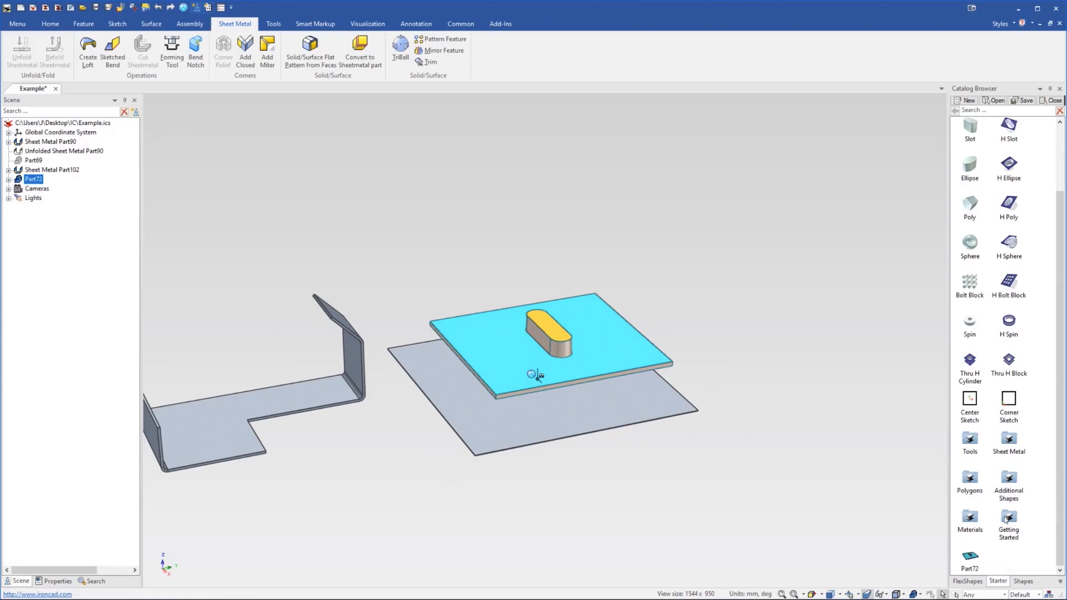
pyautogui.click(753, 507)
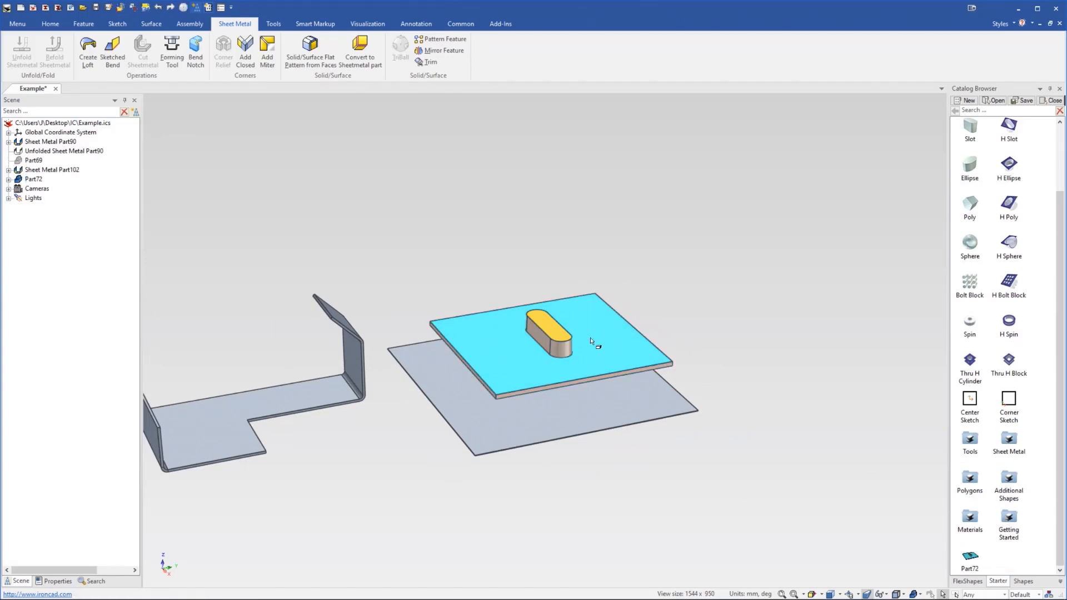
# Move the forming tool part off the flat sheet to the open space beside it using the TriBall
pyautogui.click(588, 342)
pyautogui.press('F10')
pyautogui.moveTo(479, 390); pyautogui.dragTo(694, 353)
pyautogui.press('F10')
pyautogui.click(608, 529)
# Apply the stored forming tool from the catalog near the middle of the flat sheet
pyautogui.scroll(4, 532, 413)
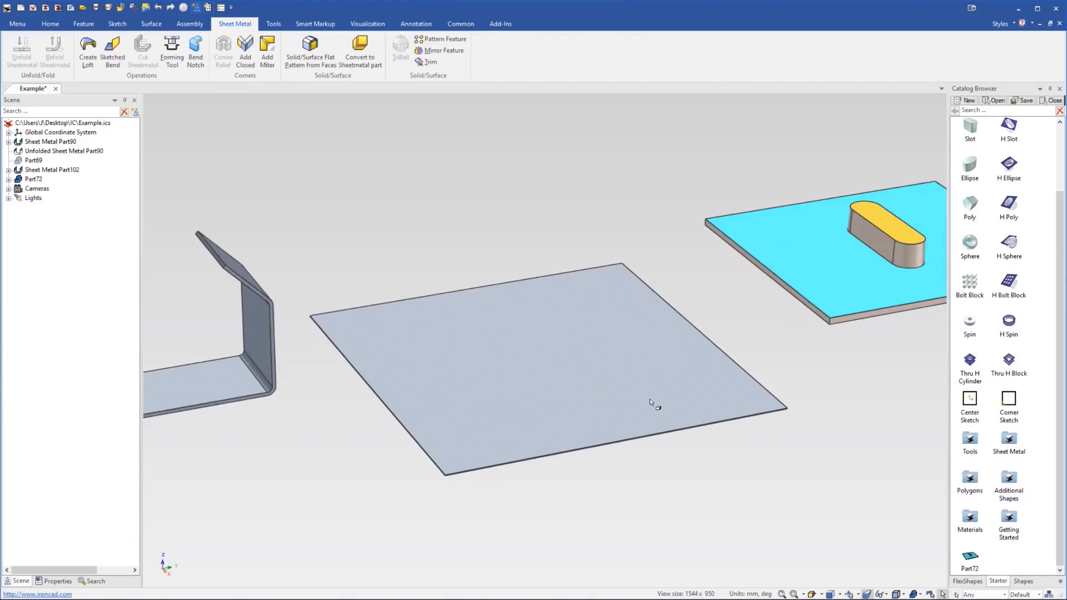
pyautogui.scroll(1, 639, 403)
pyautogui.moveTo(967, 553); pyautogui.dragTo(515, 349)
pyautogui.moveTo(431, 316); pyautogui.dragTo(788, 263, button='middle')
# Edit the tool definition of Part72 to clear the face to remove, keeping only the stopping face
pyautogui.click(795, 260)
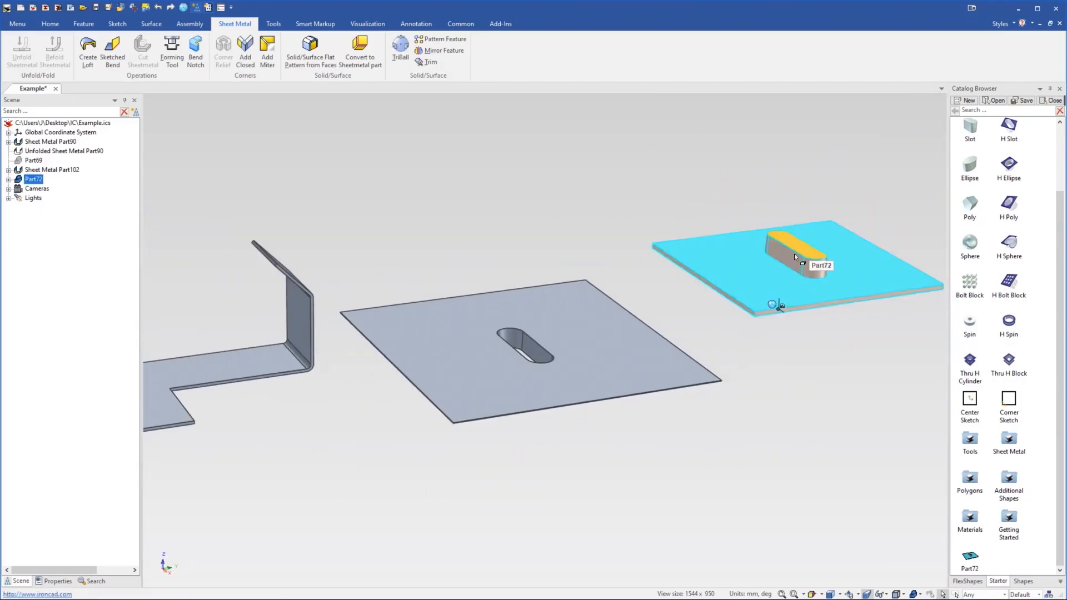
pyautogui.click(9, 179)
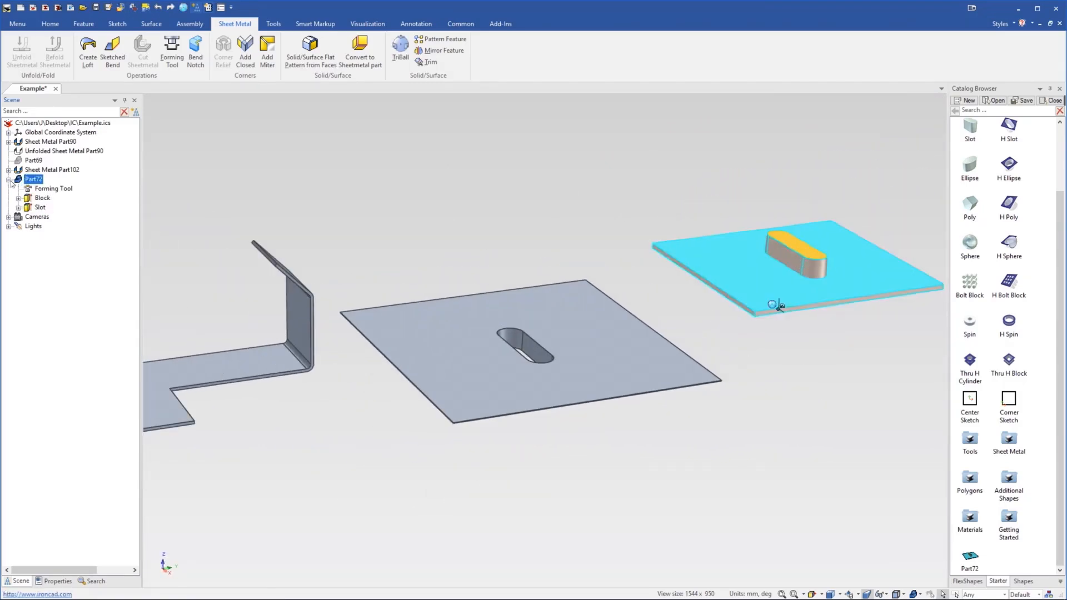
pyautogui.click(38, 189)
pyautogui.rightClick(39, 189)
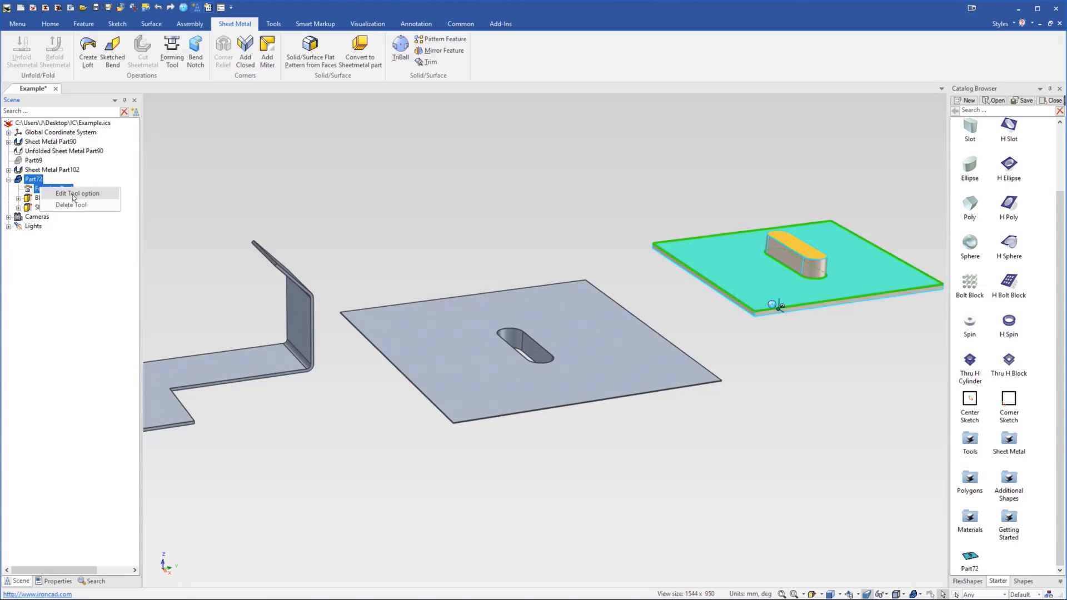
pyautogui.click(74, 194)
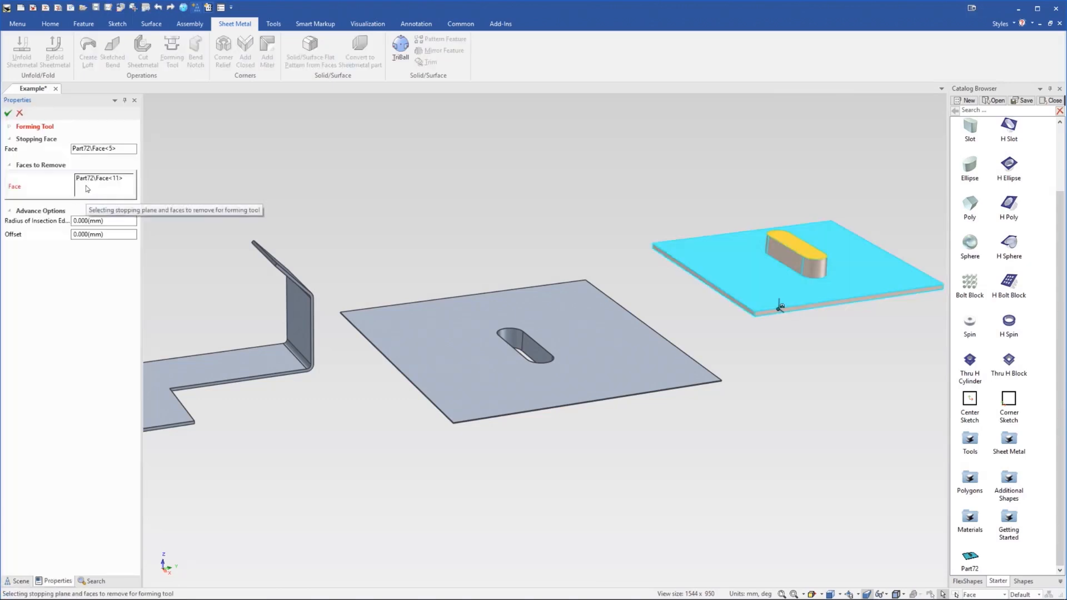
pyautogui.click(93, 179)
pyautogui.press('Delete')
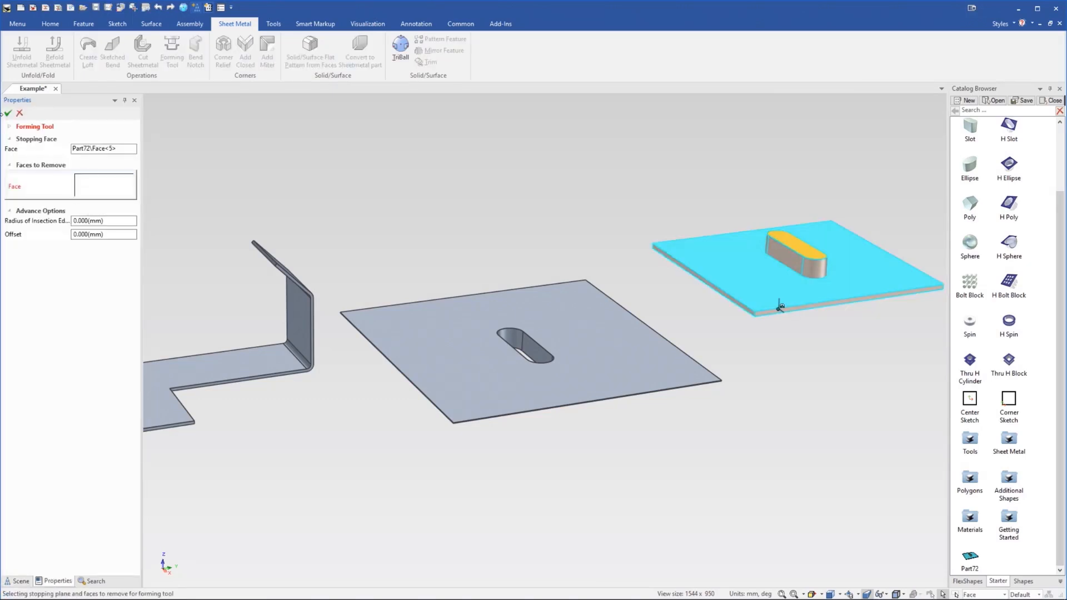
pyautogui.click(8, 114)
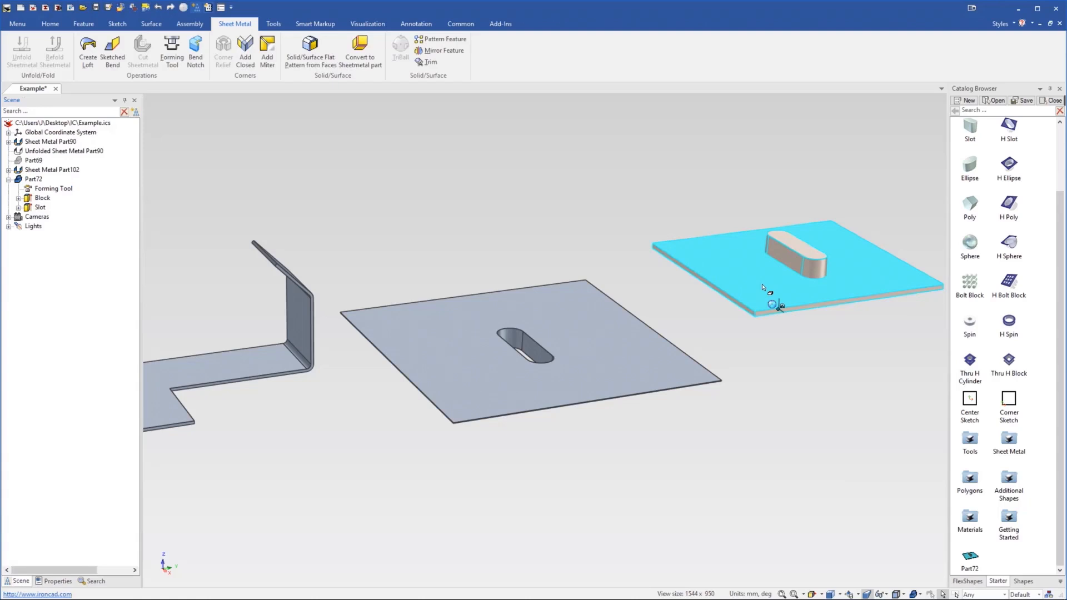
# Store the revised forming tool in the Starter catalog and apply it to the flat sheet beside the existing formed slot
pyautogui.moveTo(1020, 570); pyautogui.dragTo(468, 362)
pyautogui.scroll(3, 491, 355)
pyautogui.moveTo(491, 356); pyautogui.dragTo(675, 278, button='middle')
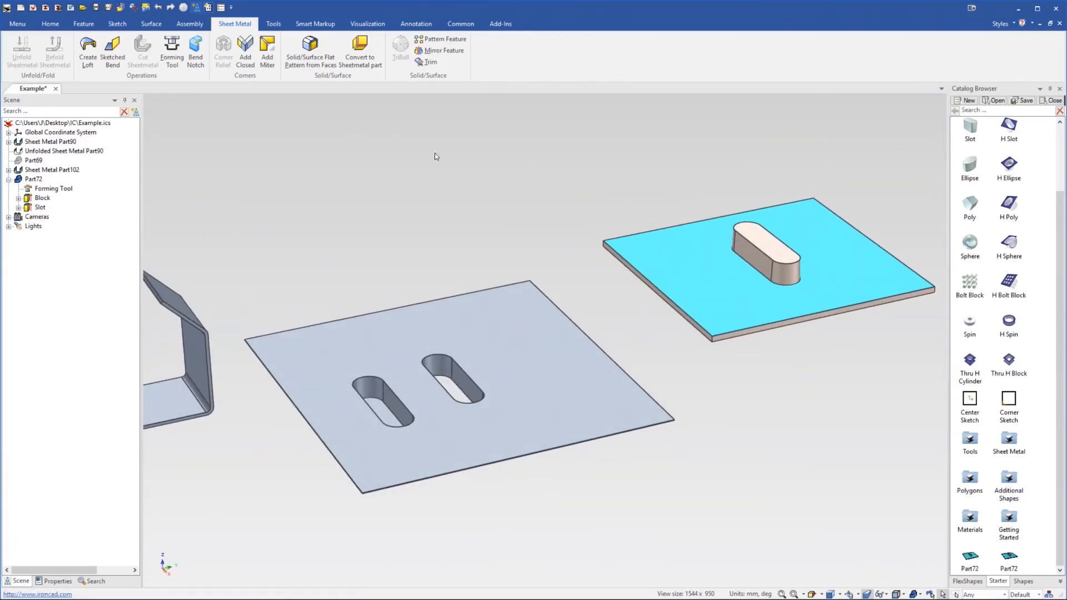
# Blend the edges around the forming tool slot's top face with a 3 mm radius
pyautogui.click(84, 25)
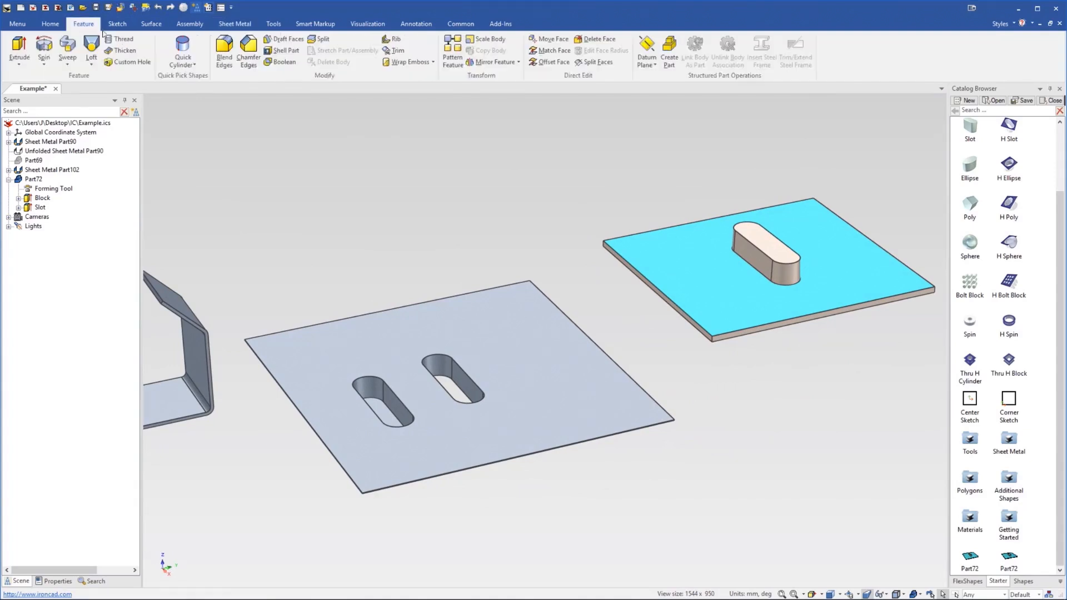
pyautogui.click(221, 54)
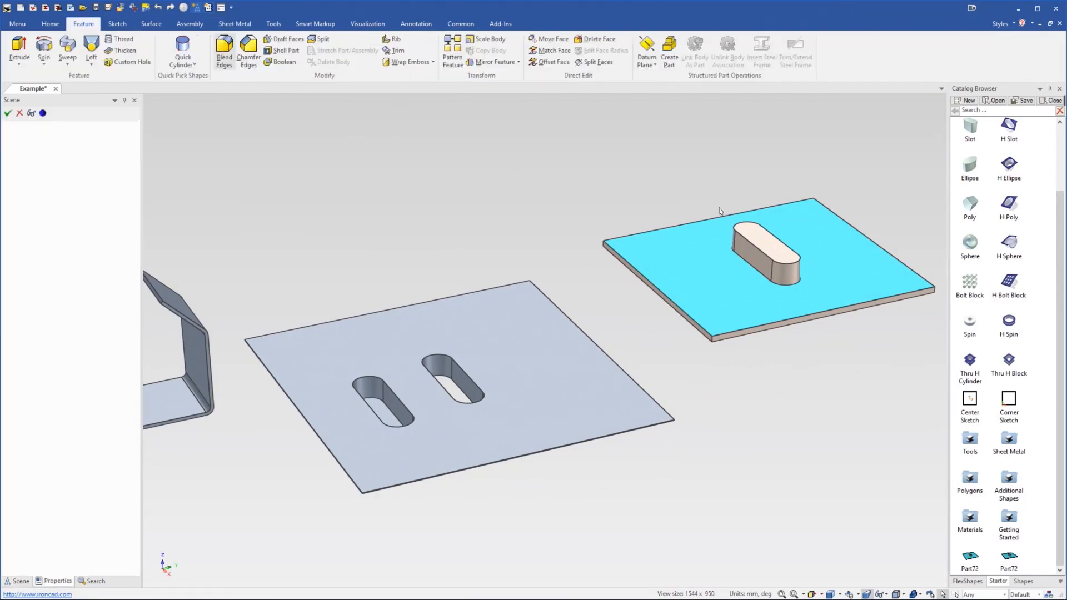
pyautogui.click(759, 251)
pyautogui.write('3')
pyautogui.press('Tab')
pyautogui.click(8, 113)
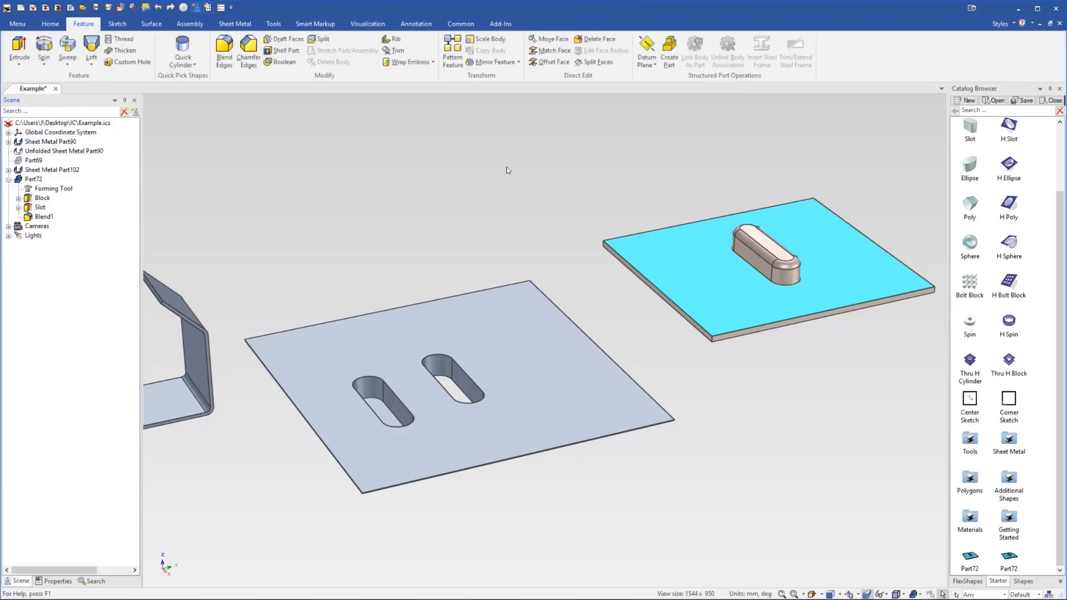
# Store the blended forming tool in the Starter catalog and apply it to the flat sheet on the other side of the middle slot
pyautogui.moveTo(1021, 542); pyautogui.dragTo(1018, 536)
pyautogui.moveTo(748, 310); pyautogui.dragTo(521, 360)
pyautogui.scroll(3, 522, 359)
pyautogui.moveTo(522, 359)
pyautogui.mouseDown(button='middle')
pyautogui.moveTo(541, 374)
pyautogui.moveTo(441, 274)
pyautogui.moveTo(386, 278)
pyautogui.moveTo(536, 373)
pyautogui.mouseUp(button='middle')
pyautogui.scroll(-4, 528, 359)
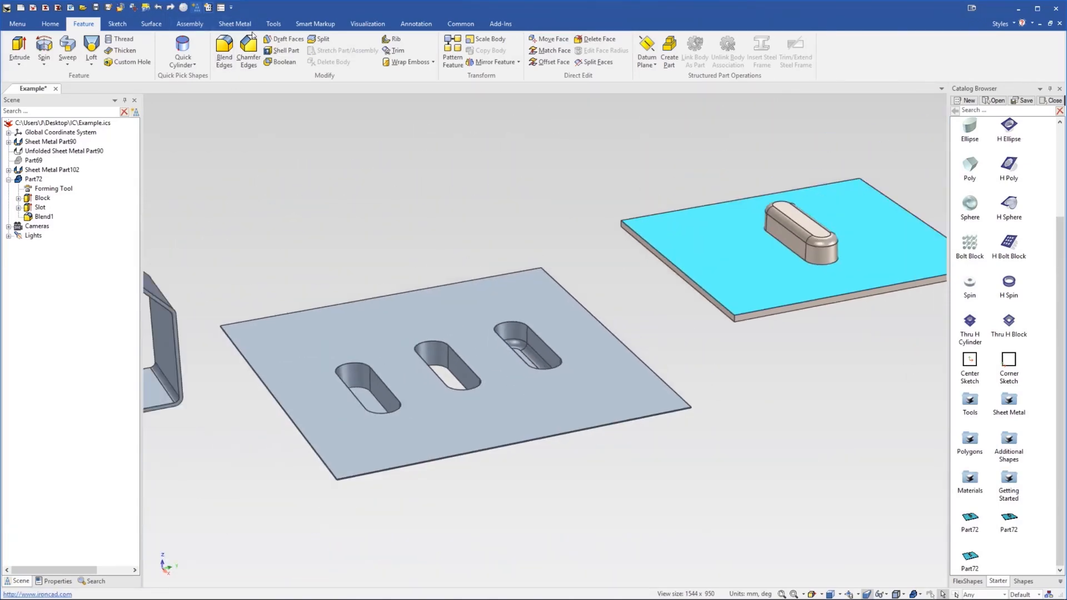
# Delete all three formed slots from the flat sheet
pyautogui.click(245, 25)
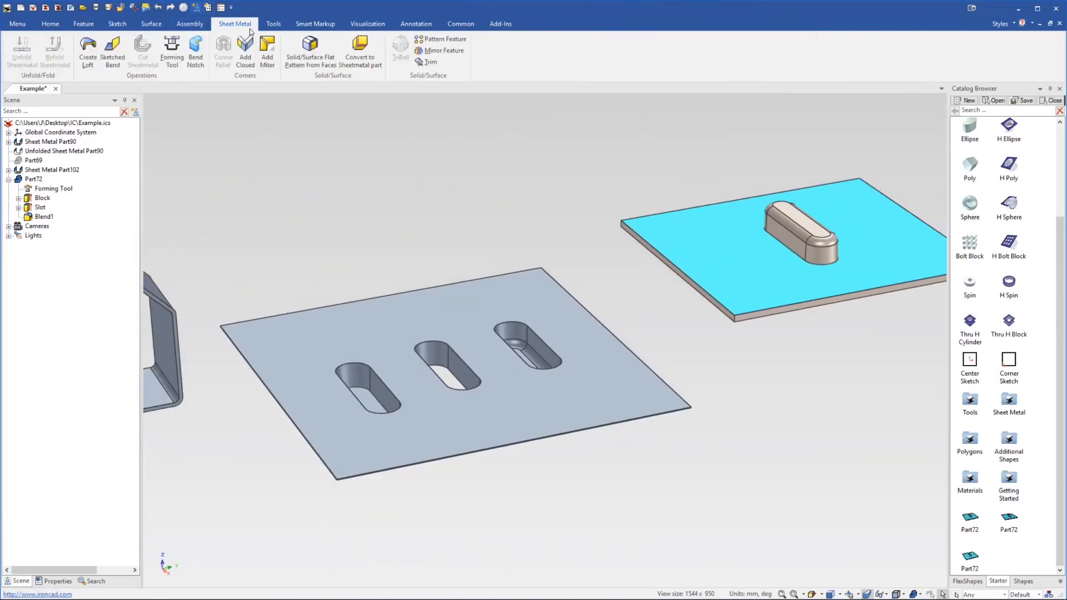
pyautogui.click(428, 352)
pyautogui.press('Delete')
pyautogui.click(506, 328)
pyautogui.press('Delete')
pyautogui.click(374, 378)
pyautogui.click(374, 378)
pyautogui.press('Delete')
pyautogui.scroll(-3, 433, 365)
pyautogui.scroll(-2, 439, 367)
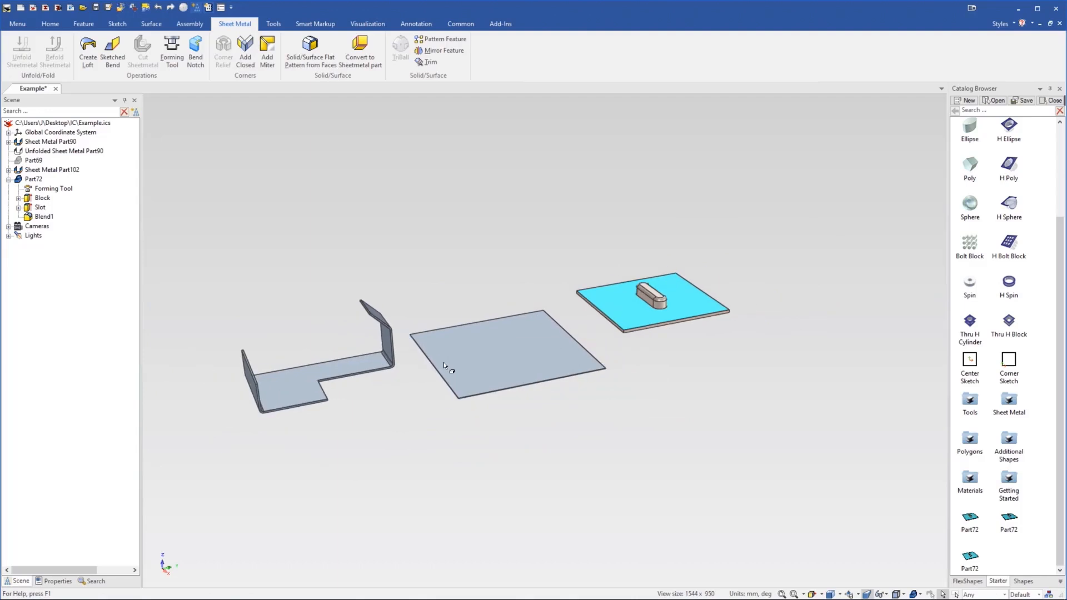
# Try to add a triangular bend notch with 0 mm width and 1.5 mm depth to the bracket's lower bend below the angled flange
pyautogui.scroll(5, 358, 361)
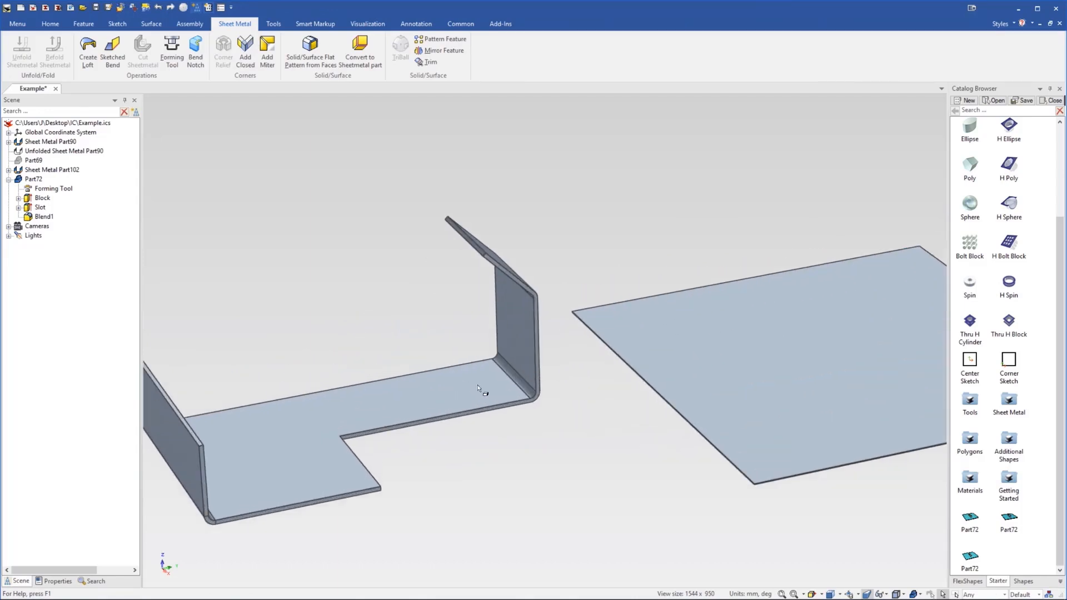
pyautogui.scroll(3, 628, 376)
pyautogui.moveTo(478, 354)
pyautogui.mouseDown(button='middle')
pyautogui.moveTo(495, 366)
pyautogui.moveTo(477, 348)
pyautogui.moveTo(482, 377)
pyautogui.moveTo(468, 370)
pyautogui.mouseUp(button='middle')
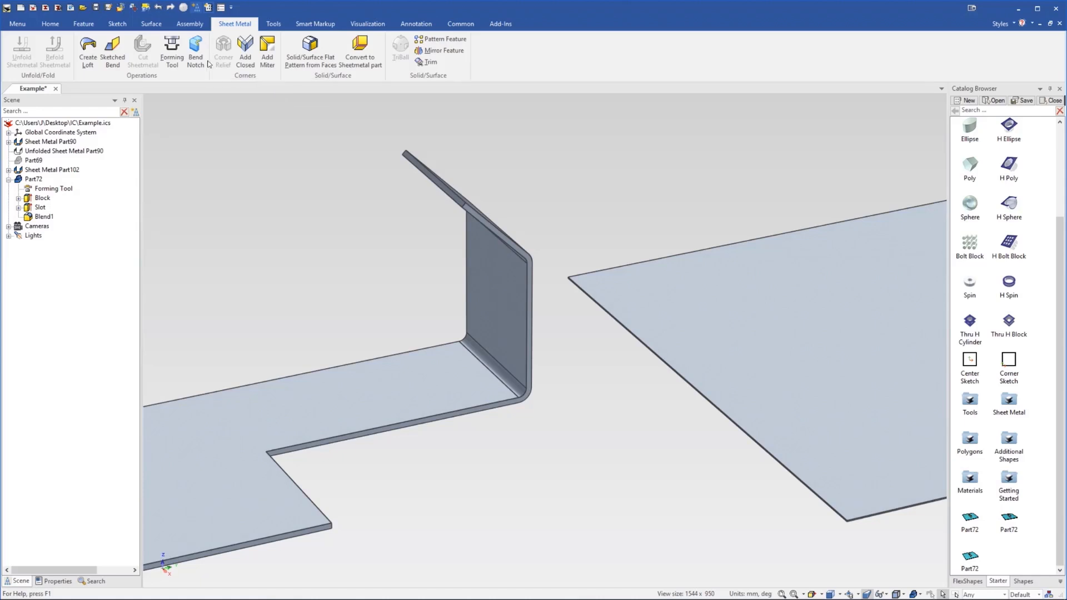
pyautogui.click(195, 53)
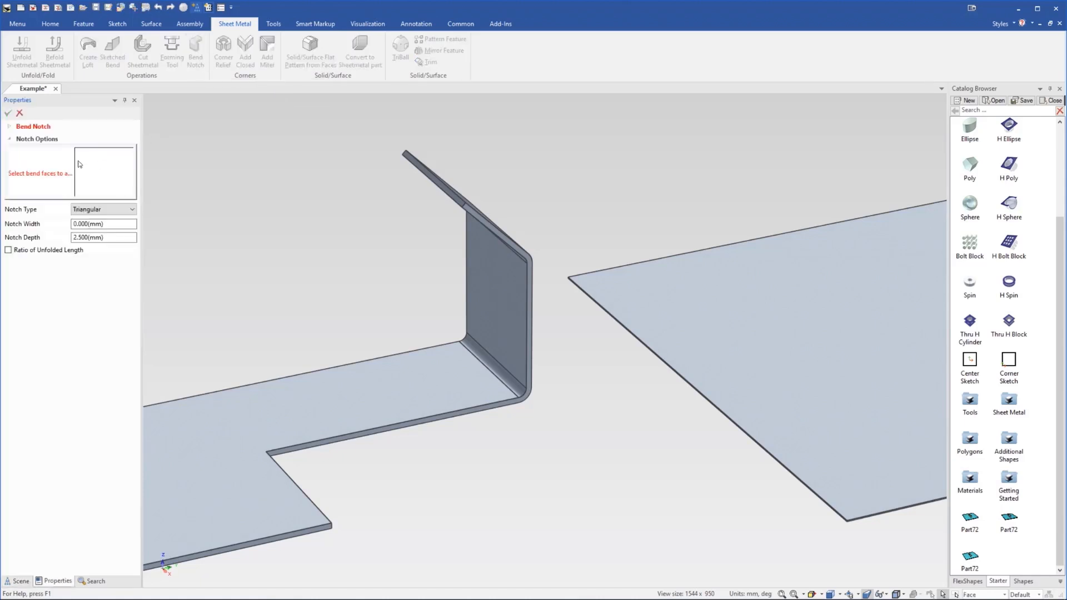
pyautogui.click(122, 214)
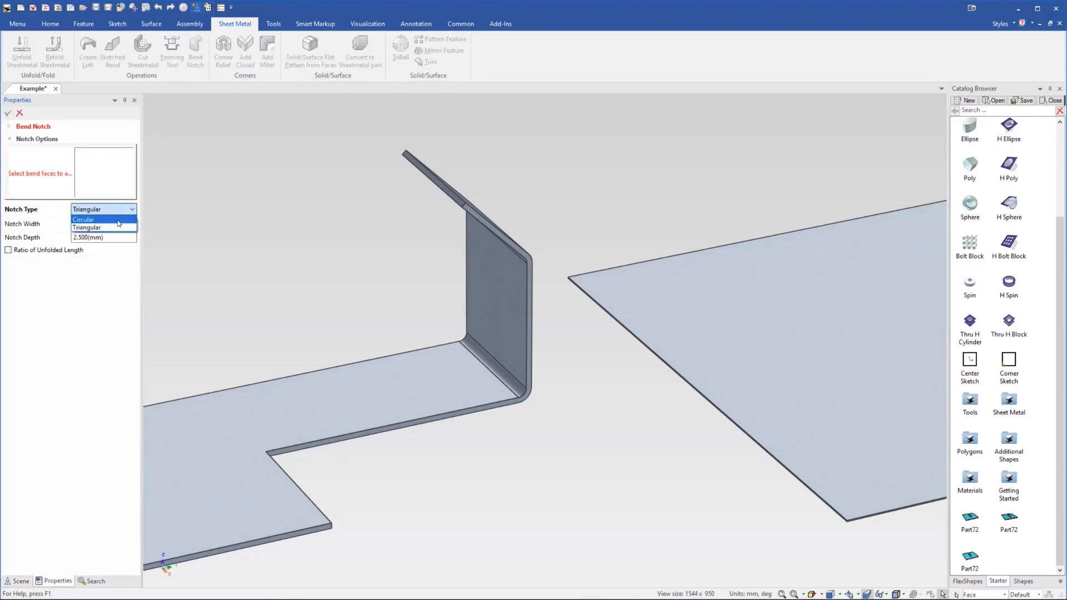
pyautogui.click(118, 227)
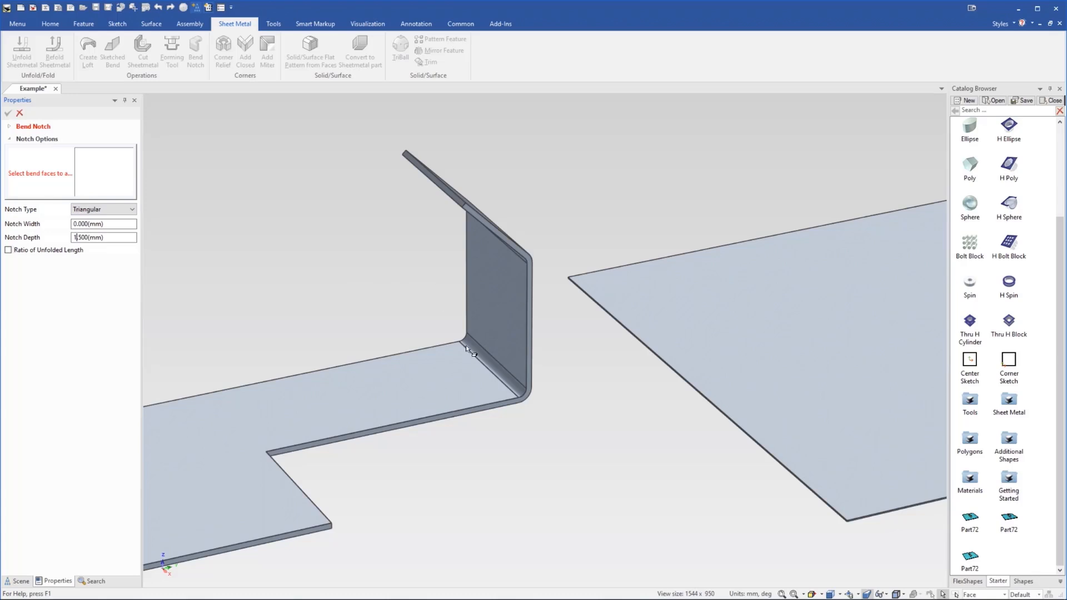
pyautogui.scroll(3, 503, 350)
pyautogui.click(500, 362)
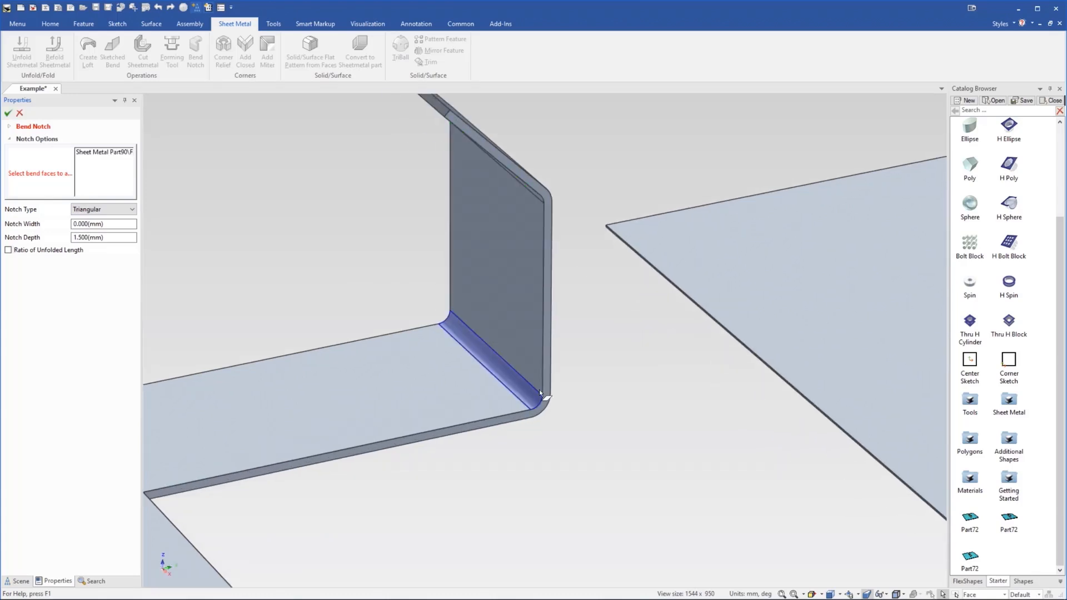
pyautogui.click(8, 113)
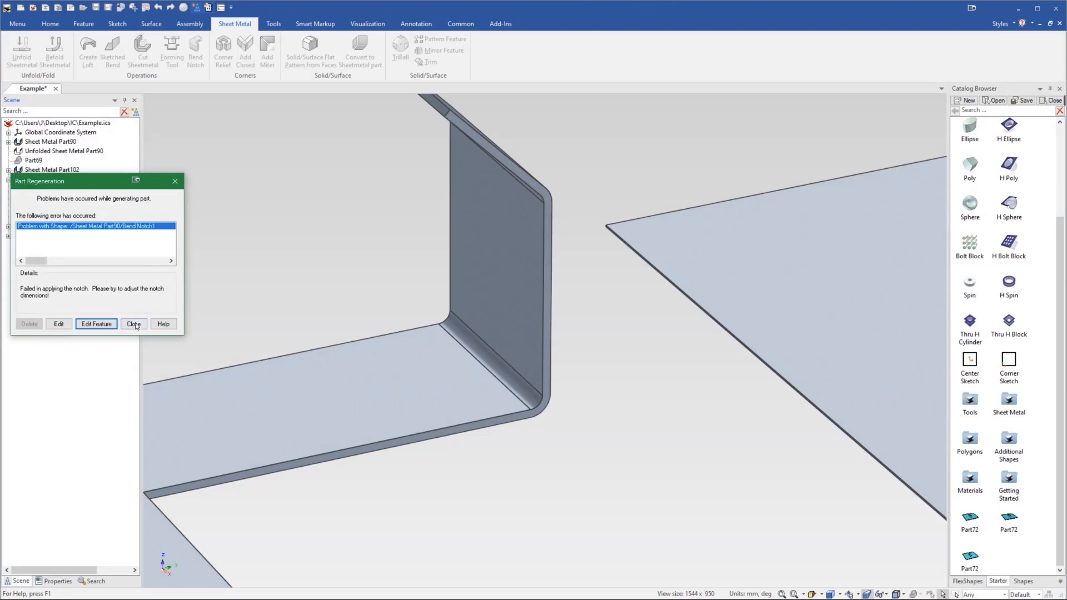
pyautogui.click(137, 322)
# Add a triangular bend notch 1.5 mm wide and 1.5 mm deep to the bracket's lower bend below the angled flange
pyautogui.click(34, 179)
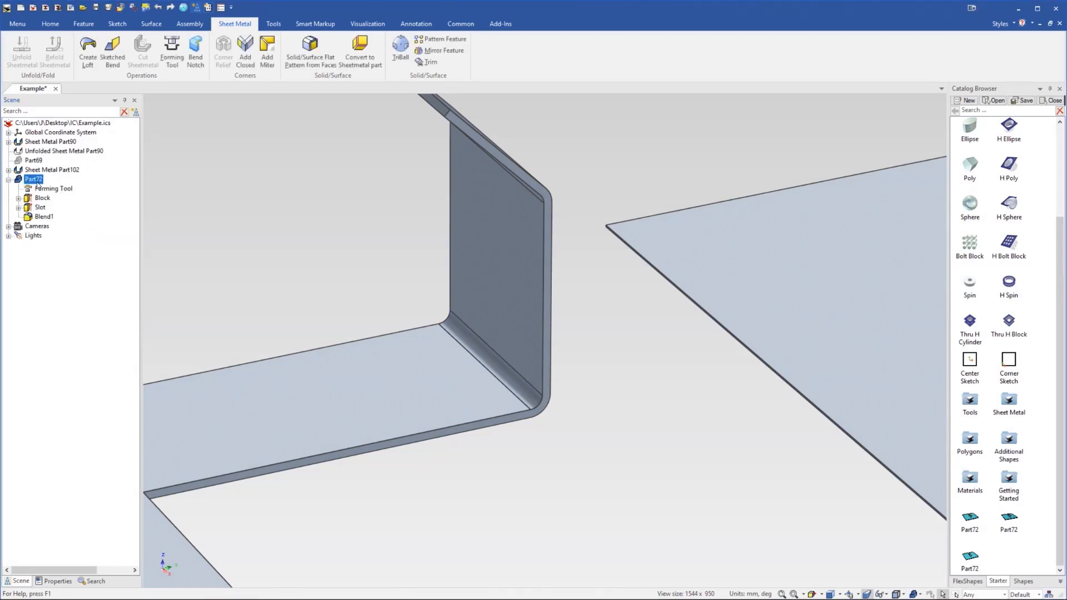
pyautogui.click(43, 190)
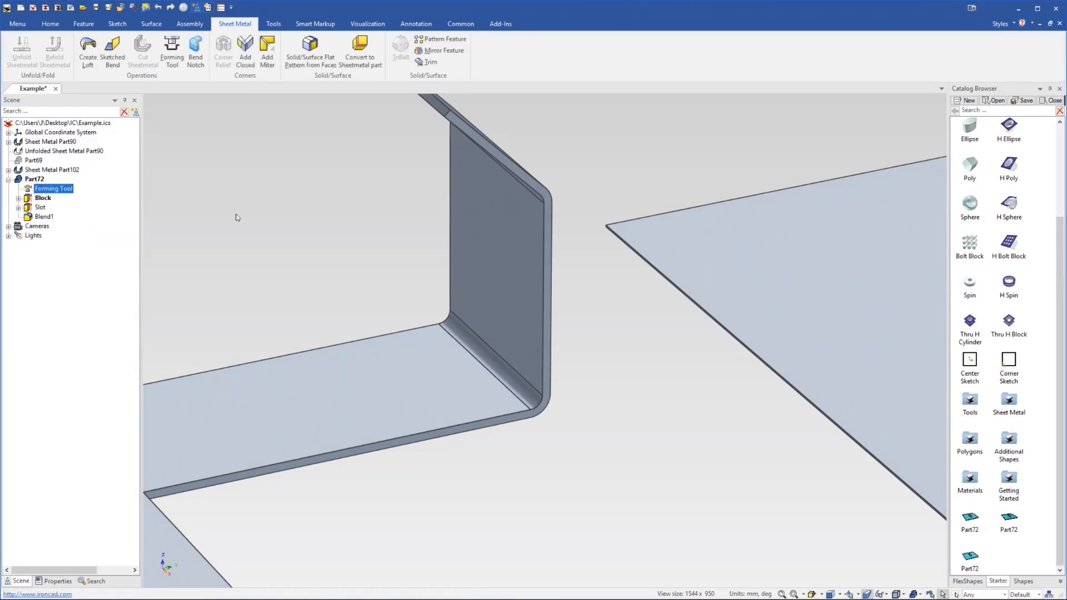
pyautogui.click(195, 51)
pyautogui.moveTo(329, 394); pyautogui.dragTo(195, 312, button='middle')
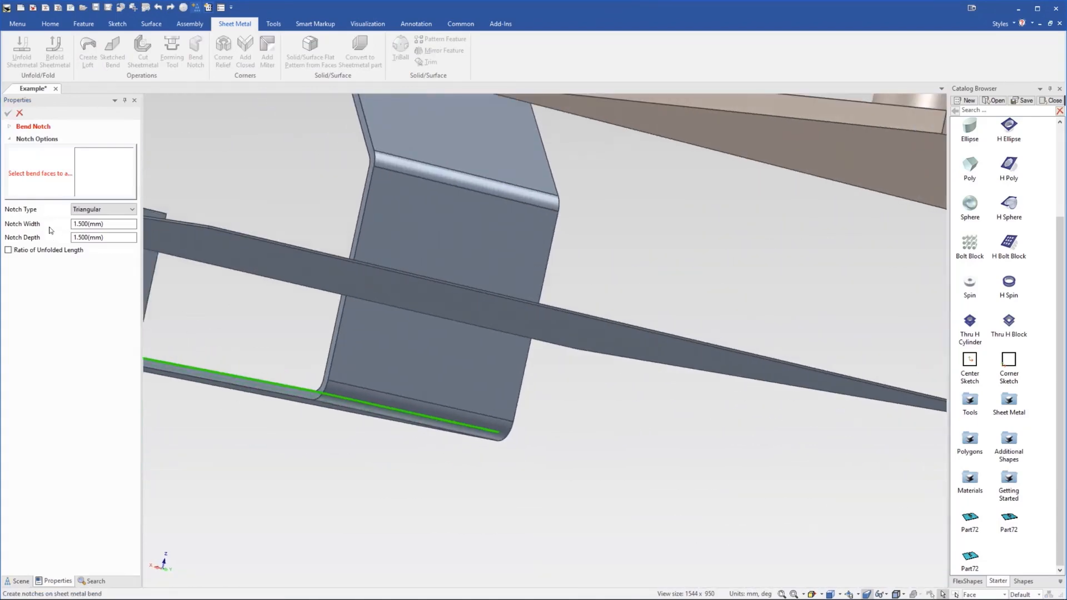
pyautogui.click(342, 395)
pyautogui.moveTo(342, 397); pyautogui.dragTo(467, 453, button='middle')
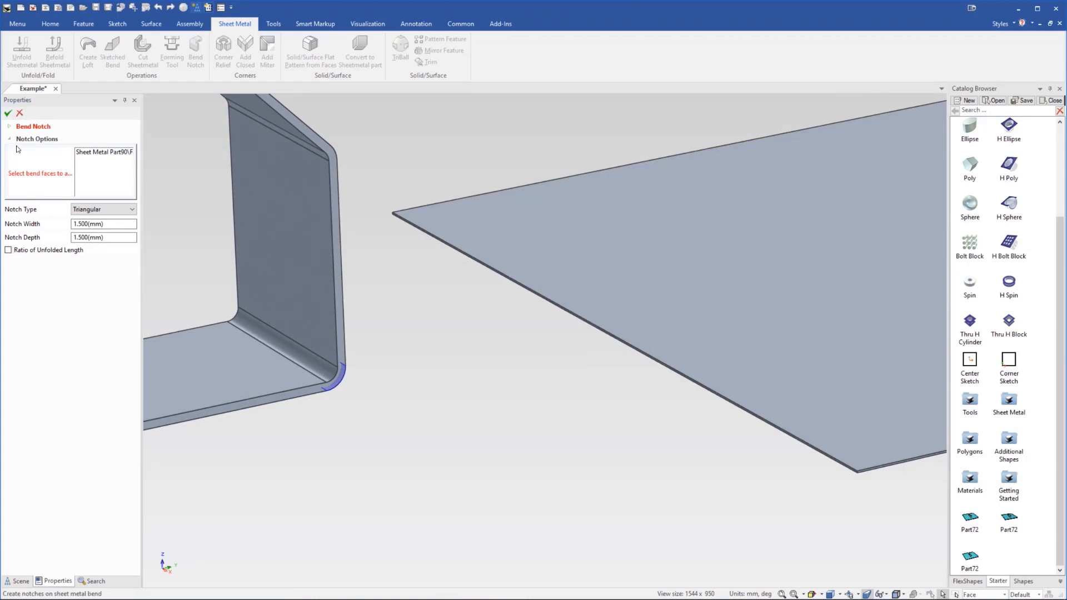
pyautogui.click(8, 114)
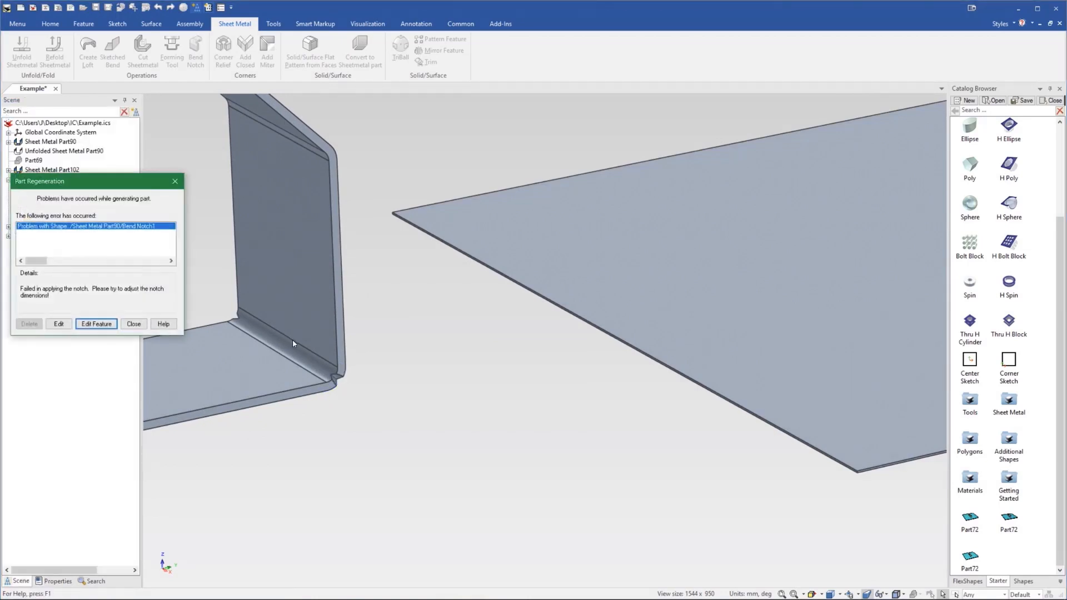
pyautogui.click(134, 324)
# Delete the faulty Bend Notch1 and Closed Corner2 features from Sheet Metal Part90
pyautogui.click(9, 170)
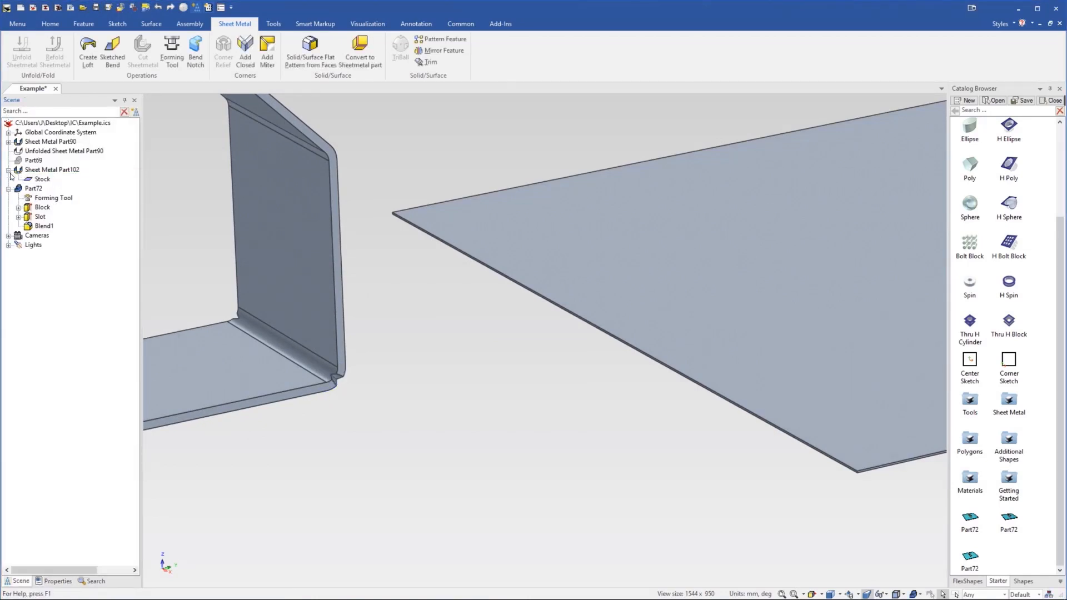
pyautogui.click(8, 142)
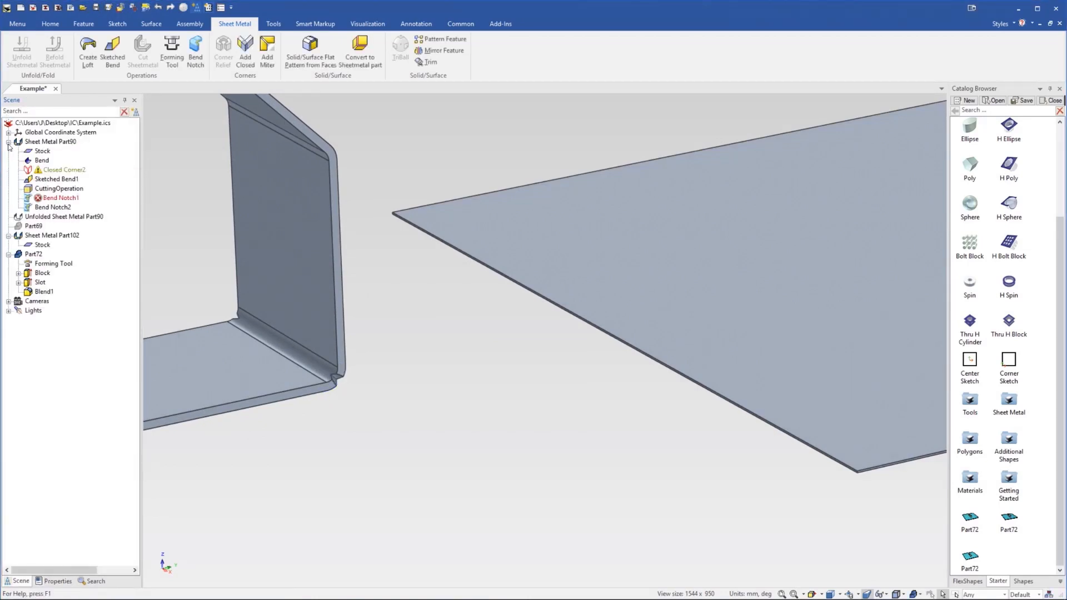
pyautogui.click(61, 198)
pyautogui.press('Delete')
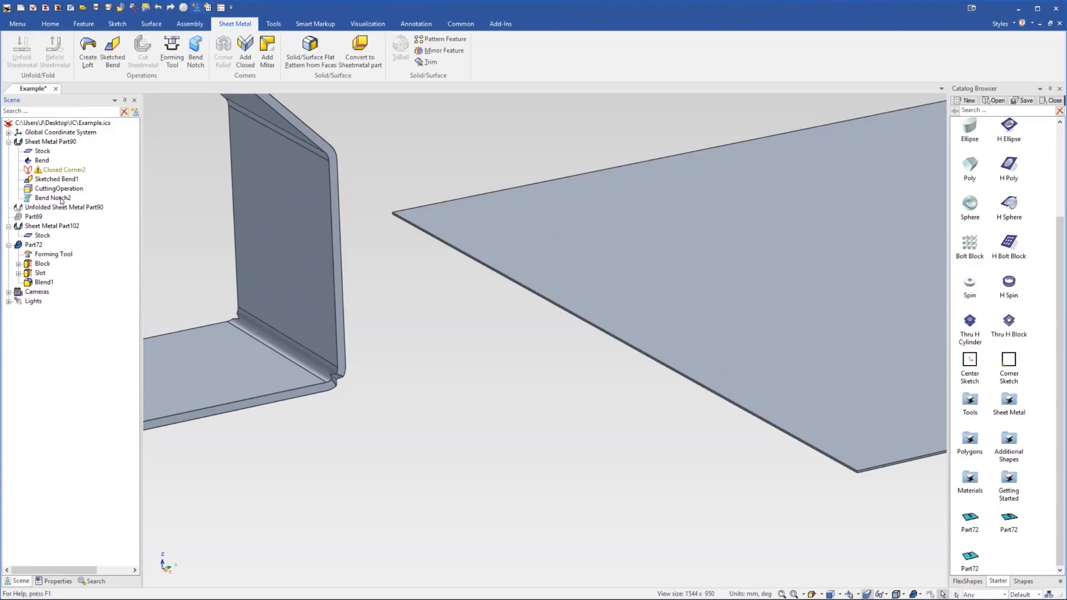
pyautogui.scroll(-5, 317, 252)
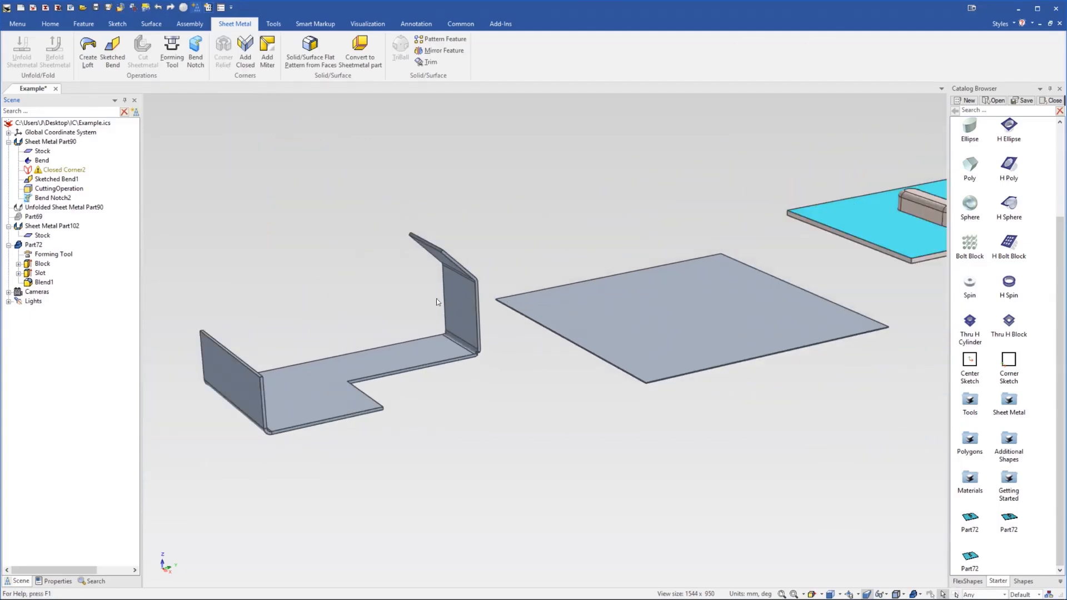
pyautogui.scroll(5, 438, 325)
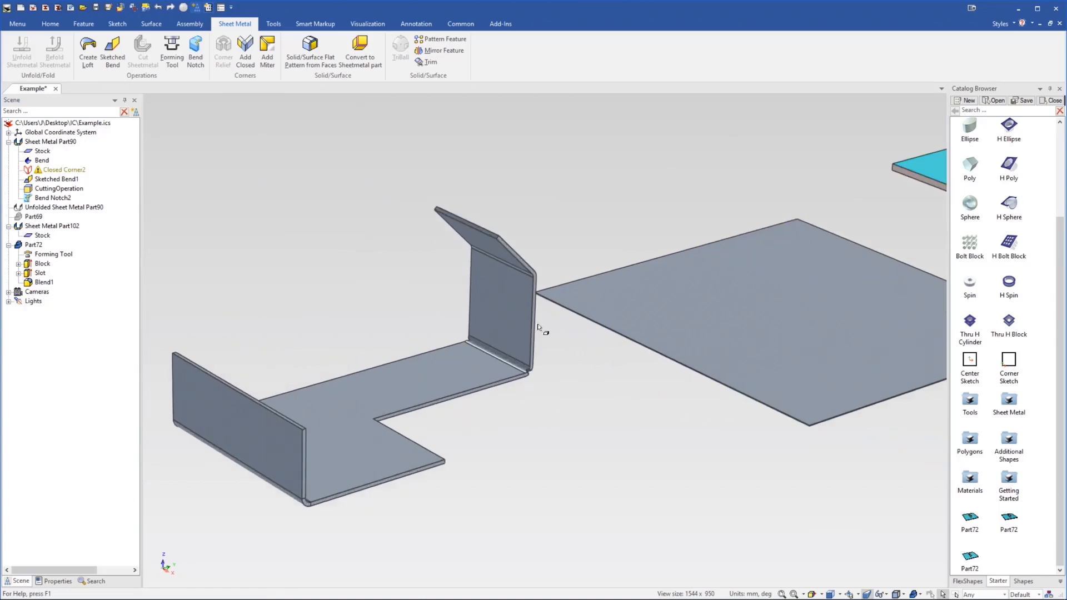
pyautogui.scroll(2, 545, 320)
pyautogui.click(64, 170)
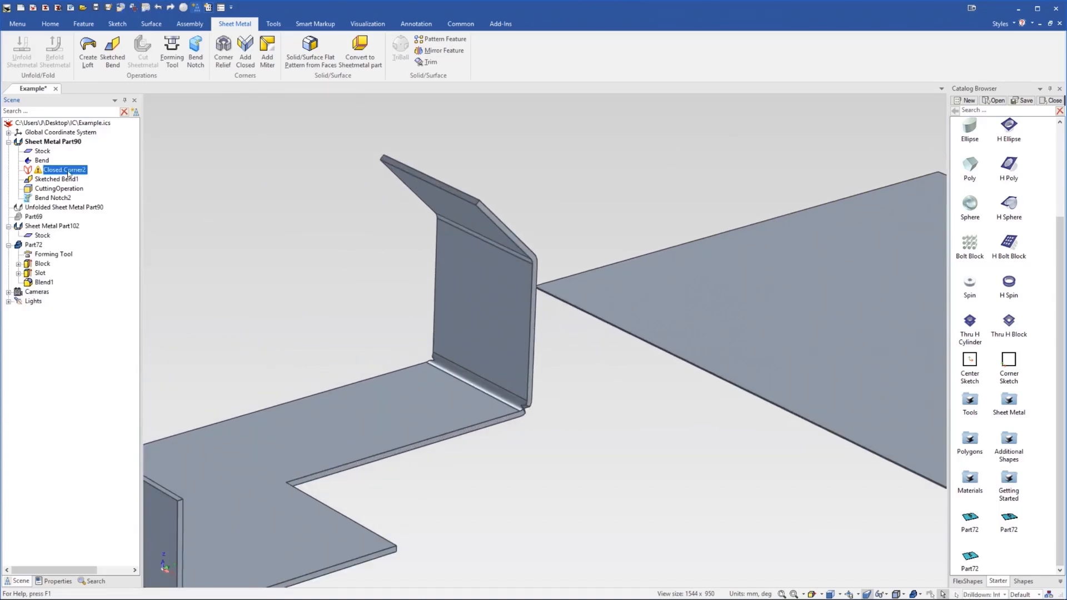
pyautogui.press('Delete')
# Unfold the bracket to examine the bend notches in its flat pattern, and fold it back up
pyautogui.scroll(5, 569, 392)
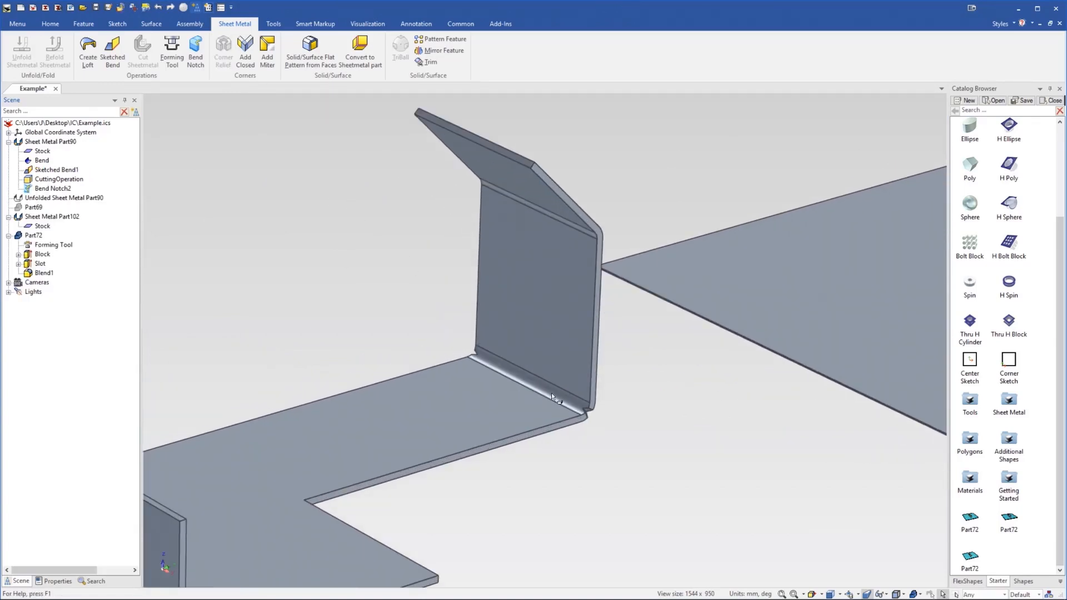
pyautogui.moveTo(573, 391); pyautogui.dragTo(460, 358, button='middle')
pyautogui.rightClick(460, 358)
pyautogui.click(444, 230)
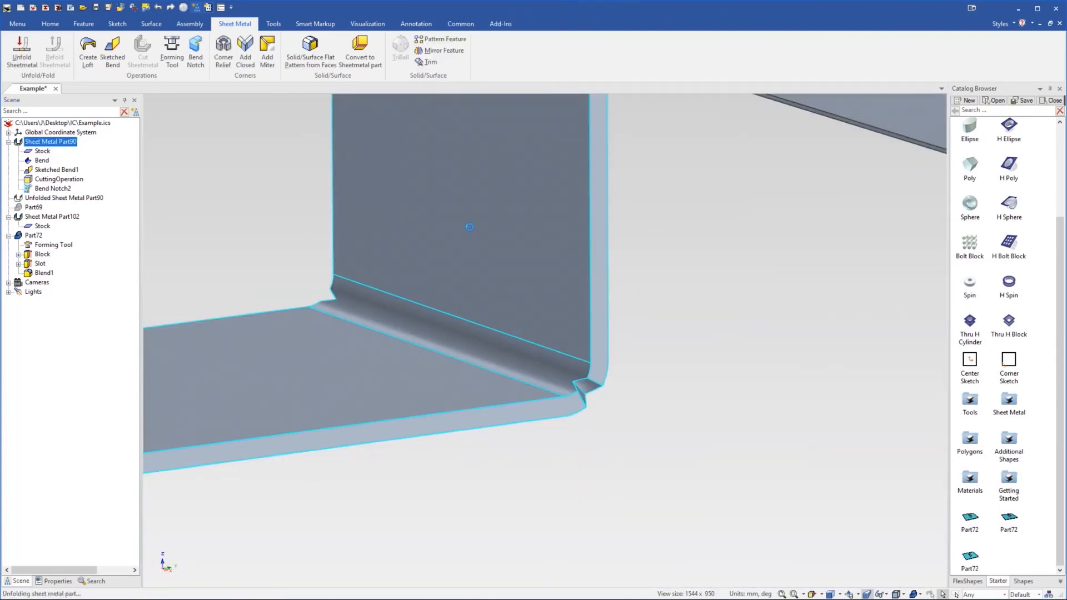
pyautogui.scroll(5, 514, 419)
pyautogui.moveTo(515, 419)
pyautogui.mouseDown(button='middle')
pyautogui.moveTo(539, 512)
pyautogui.moveTo(519, 487)
pyautogui.mouseUp(button='middle')
pyautogui.scroll(-3, 502, 356)
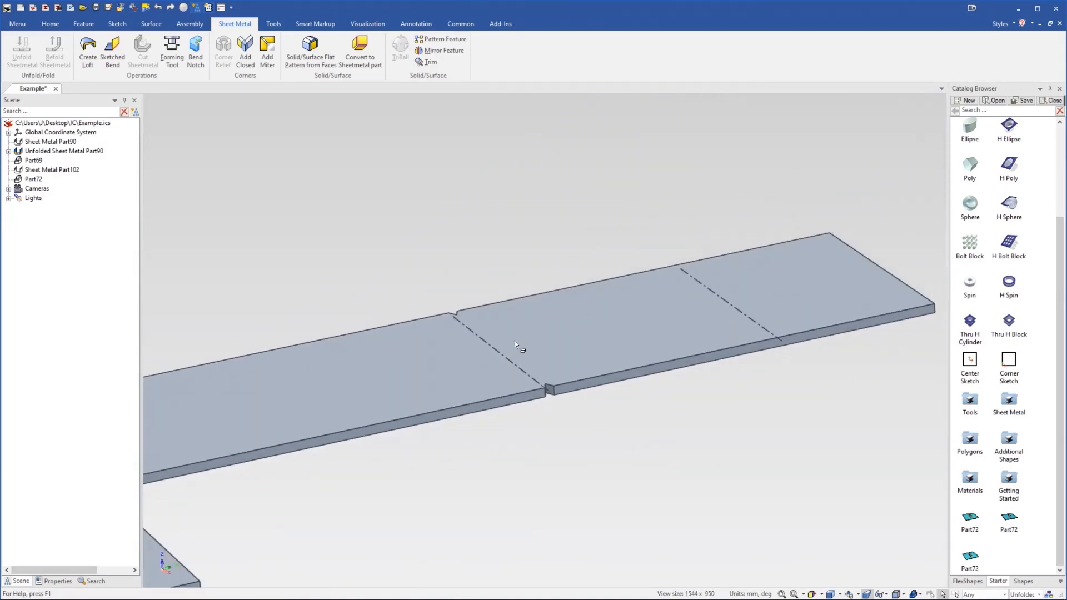
pyautogui.rightClick(515, 342)
pyautogui.click(549, 245)
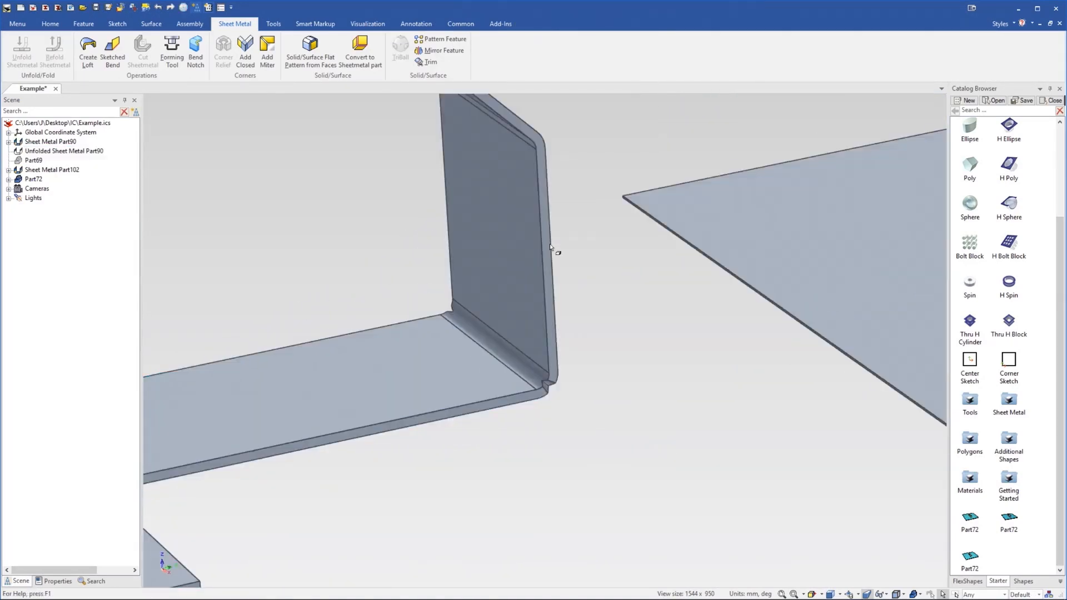
# Add a triangular bend notch 1.5 mm wide and 1.5 mm deep to the bracket's upper bend at the angled flange
pyautogui.scroll(-5, 455, 314)
pyautogui.scroll(1, 426, 354)
pyautogui.scroll(6, 531, 302)
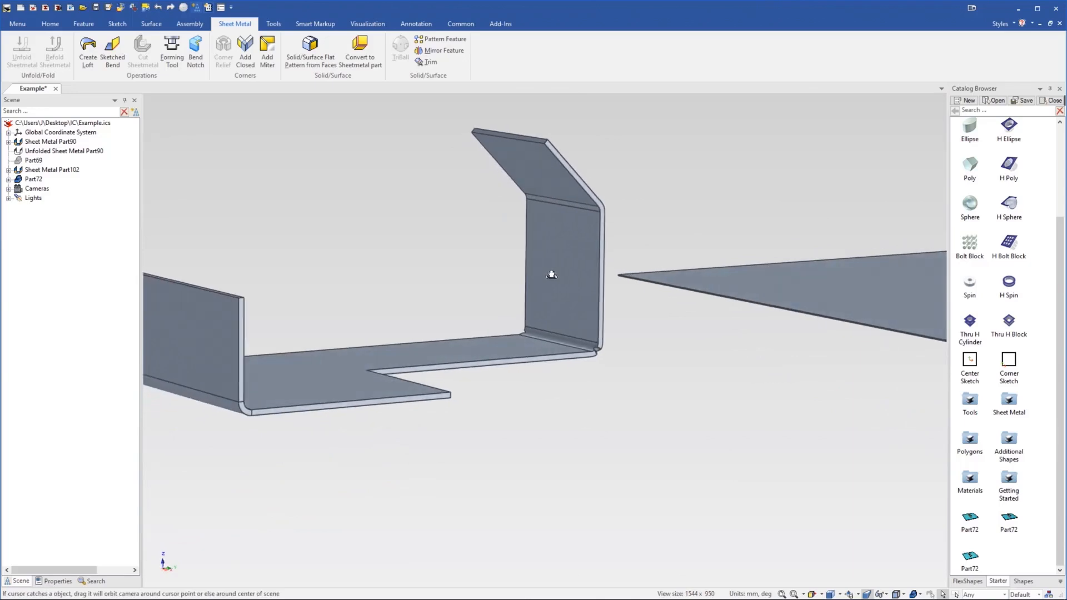
pyautogui.scroll(-2, 535, 304)
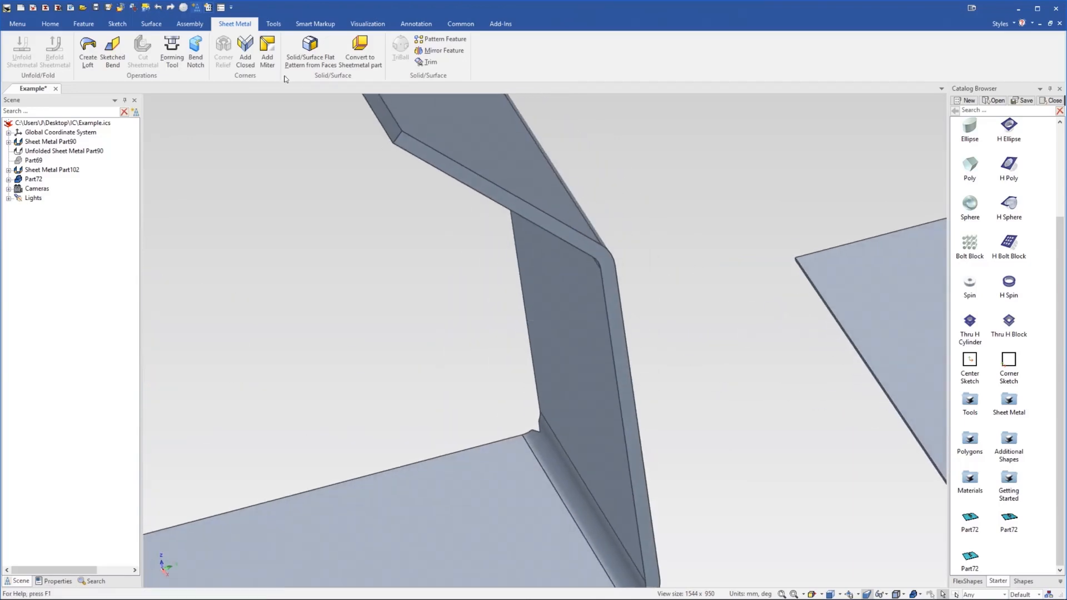
pyautogui.click(195, 50)
pyautogui.moveTo(550, 192); pyautogui.dragTo(485, 208, button='middle')
pyautogui.click(593, 225)
pyautogui.moveTo(605, 271); pyautogui.dragTo(711, 231, button='middle')
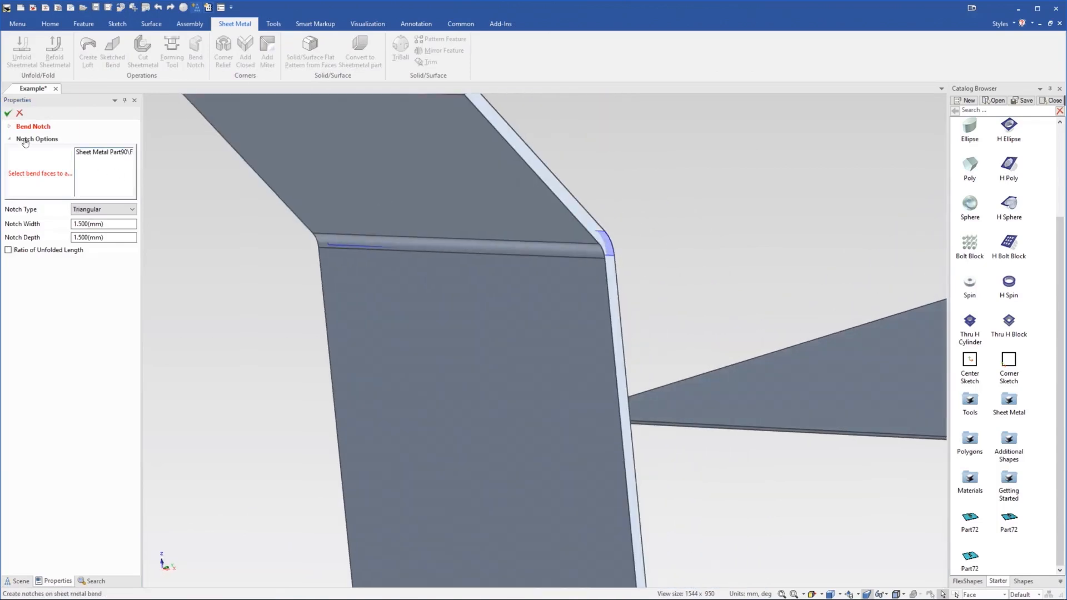
pyautogui.click(8, 113)
pyautogui.moveTo(455, 277); pyautogui.dragTo(477, 312, button='middle')
pyautogui.scroll(-3, 472, 313)
pyautogui.scroll(-3, 470, 313)
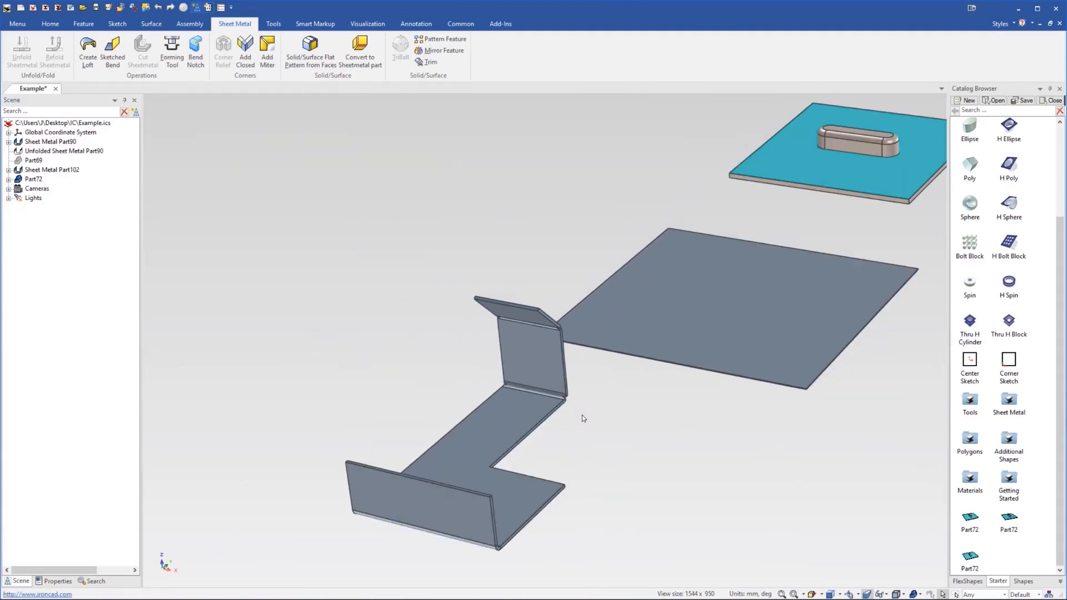
pyautogui.moveTo(538, 491); pyautogui.dragTo(518, 448, button='middle')
pyautogui.scroll(3, 493, 459)
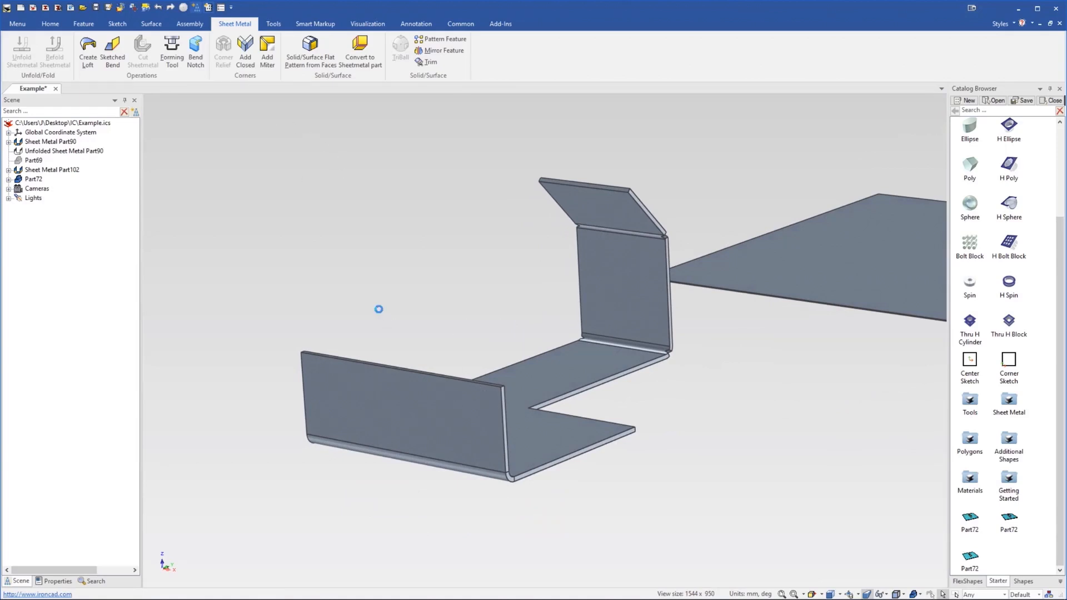
pyautogui.click(498, 425)
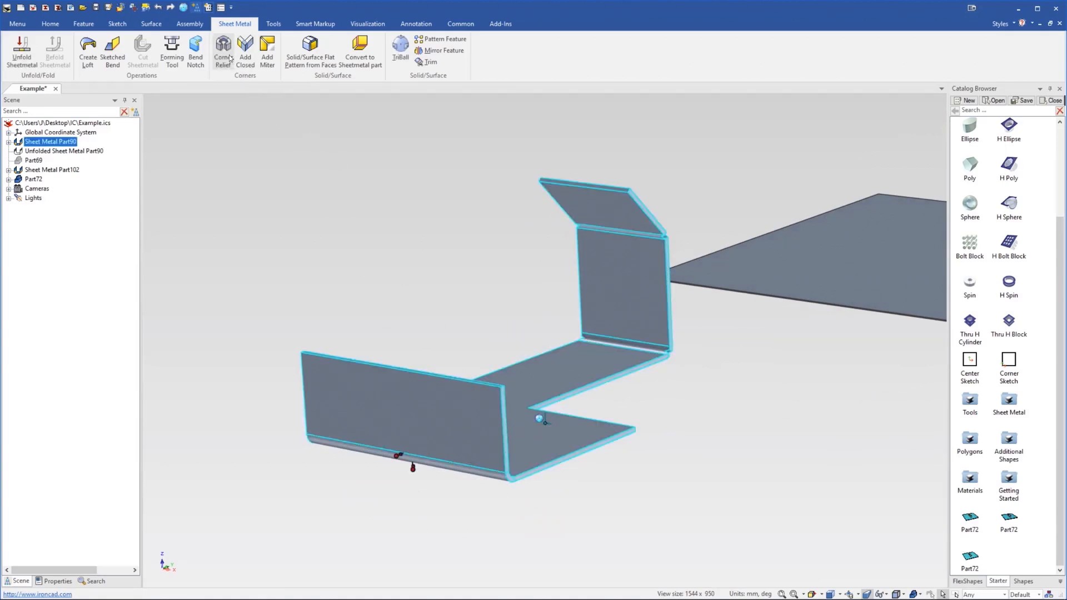
pyautogui.click(224, 53)
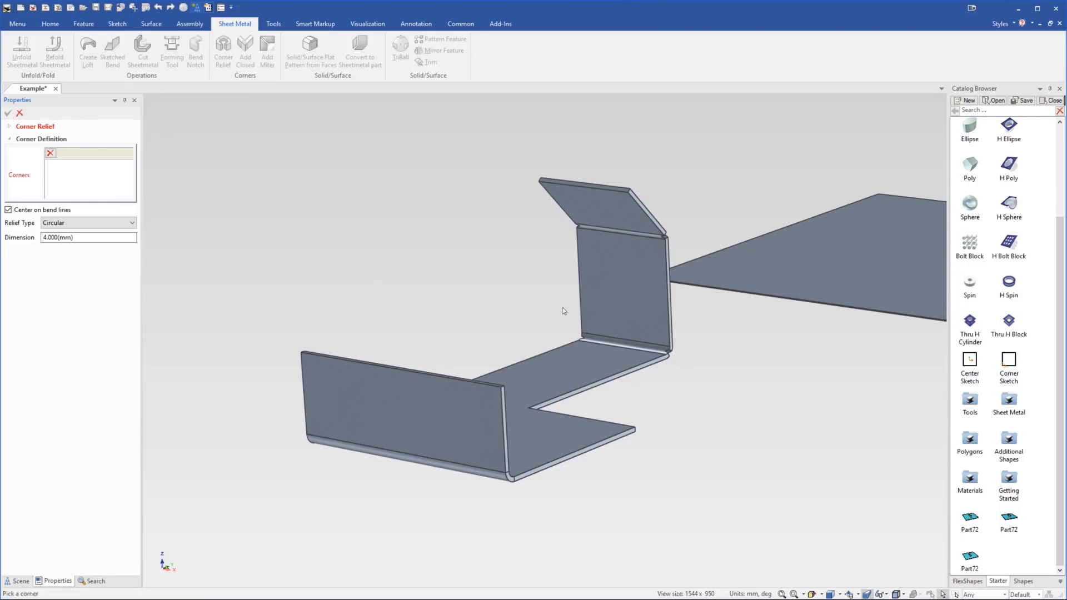
pyautogui.click(20, 113)
# Add a miter flange with a 0.1 mm setback from the front flange's bend along the adjacent straight edge of the base
pyautogui.moveTo(597, 409); pyautogui.dragTo(515, 455, button='middle')
pyautogui.scroll(5, 516, 455)
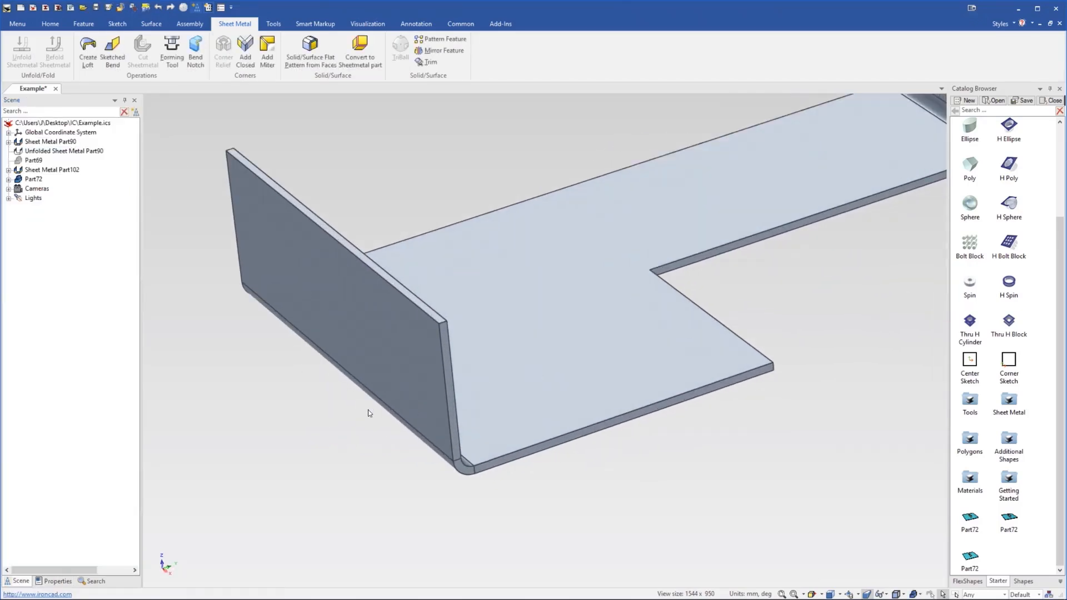
pyautogui.click(268, 50)
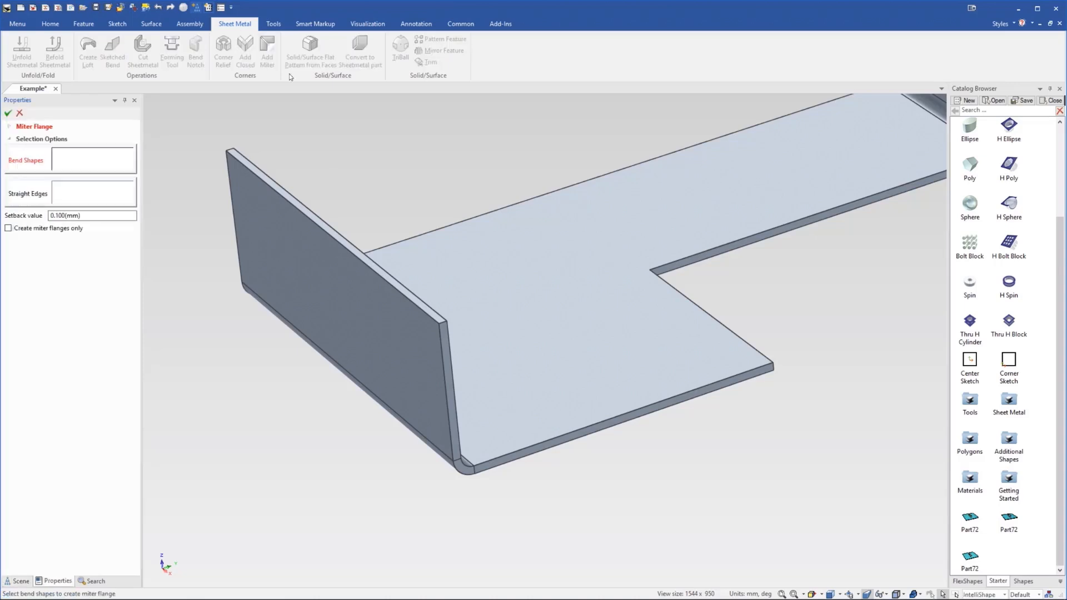
pyautogui.click(393, 360)
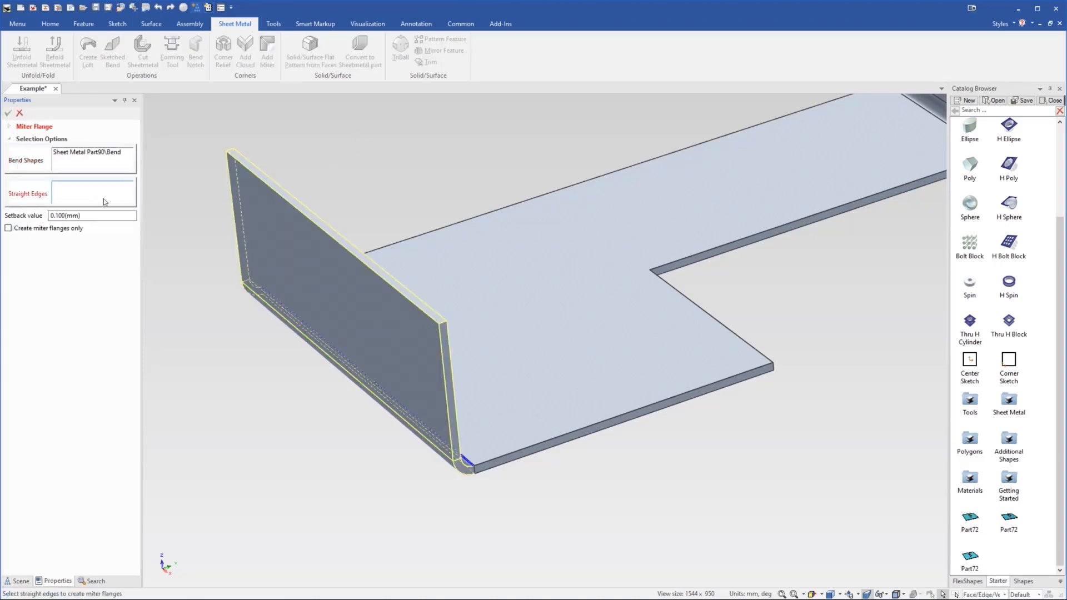
pyautogui.click(625, 415)
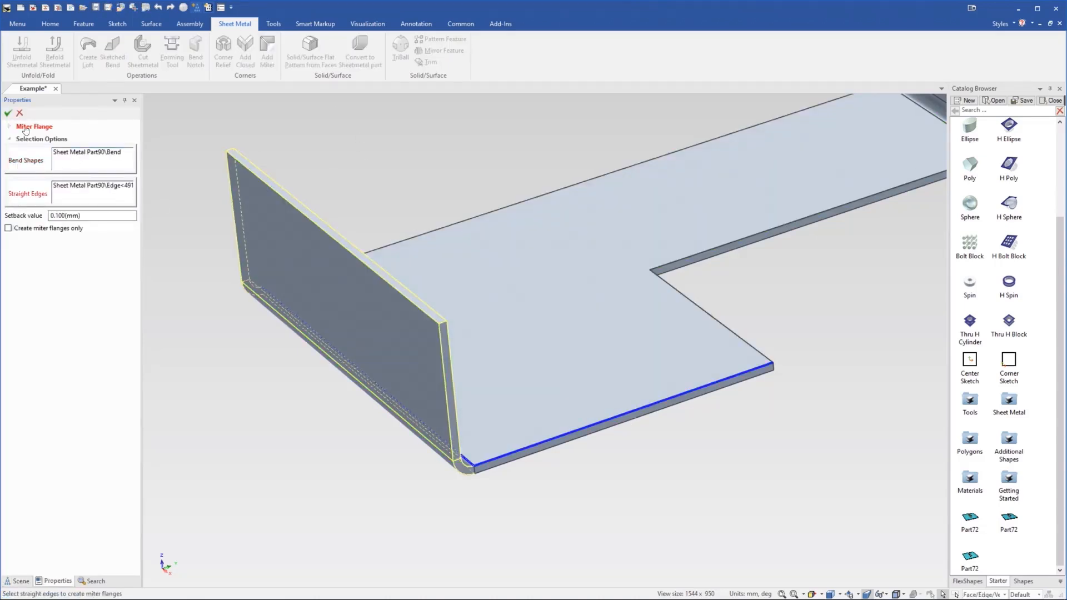
pyautogui.click(9, 113)
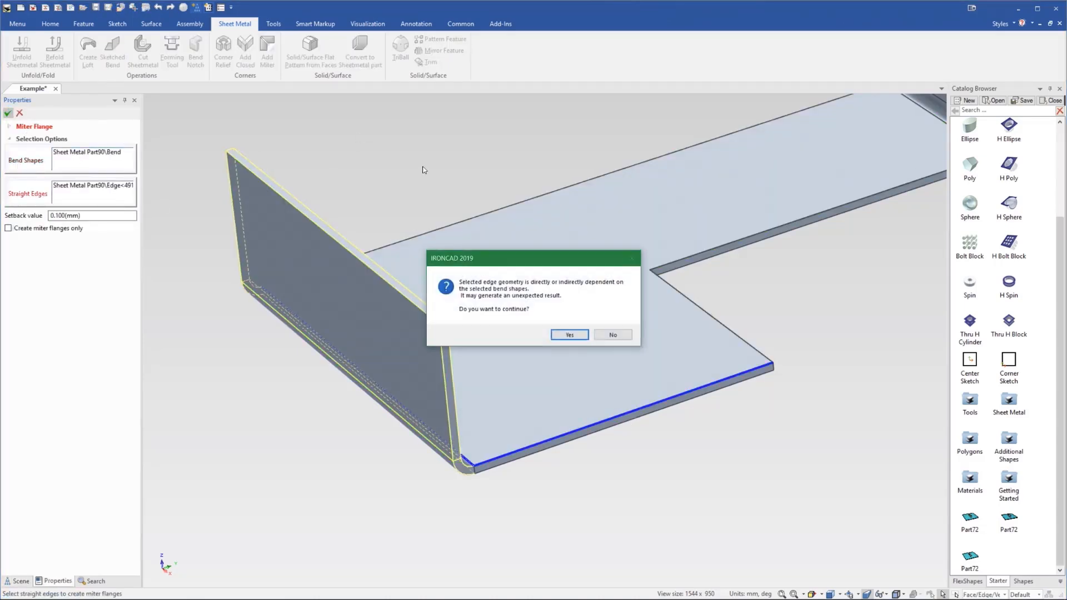
pyautogui.click(564, 335)
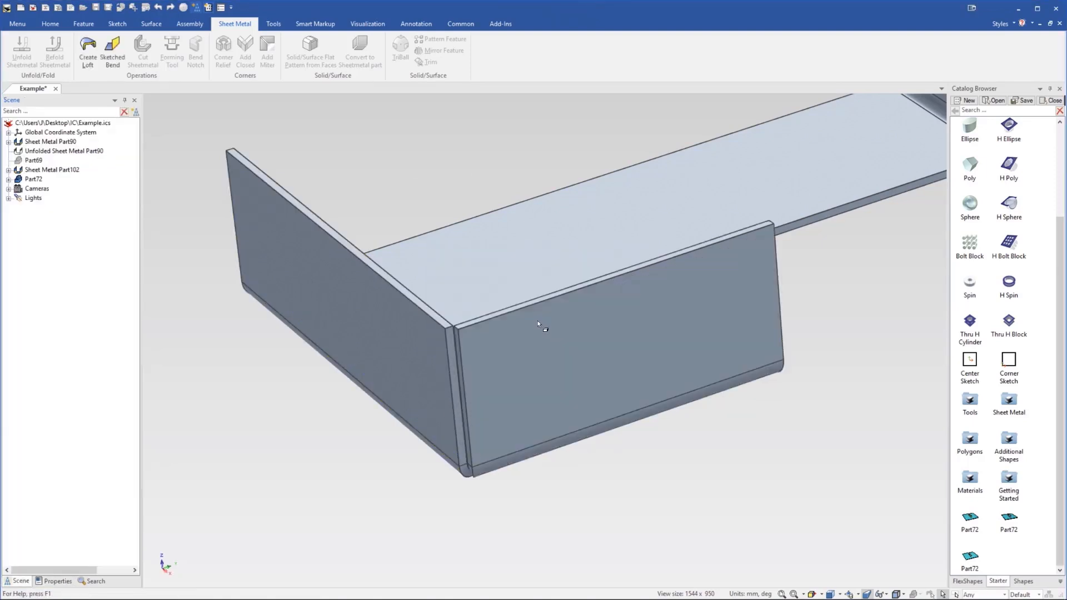
# Add a circular 4 mm corner relief, centered on the bend lines, at the corner between the front and mitered flanges
pyautogui.moveTo(548, 329)
pyautogui.mouseDown(button='middle')
pyautogui.moveTo(526, 195)
pyautogui.moveTo(612, 283)
pyautogui.moveTo(556, 311)
pyautogui.mouseUp(button='middle')
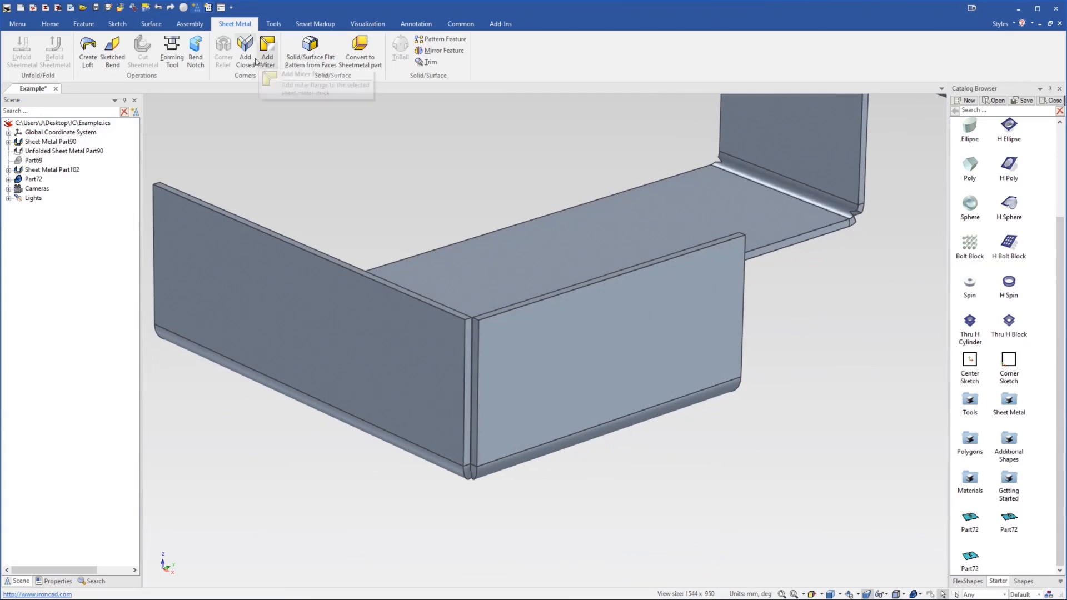
pyautogui.click(428, 294)
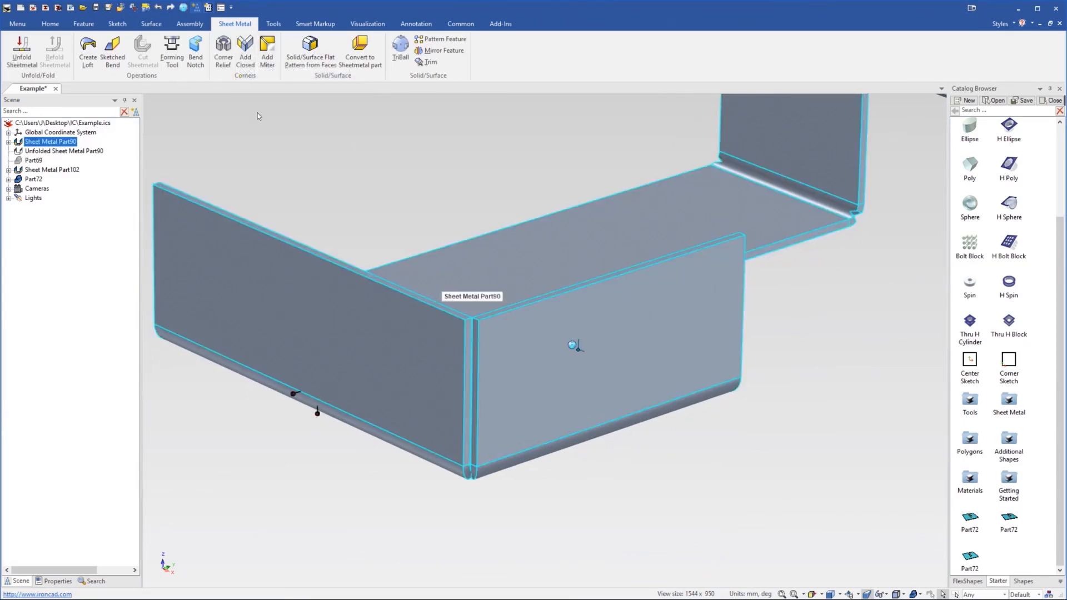
pyautogui.click(224, 60)
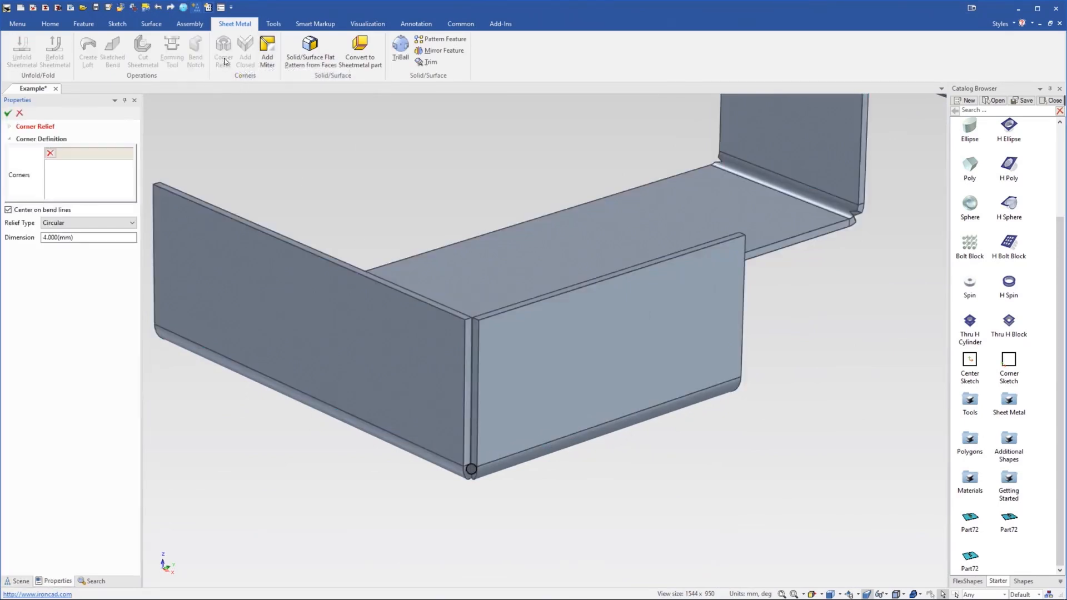
pyautogui.scroll(-1, 471, 467)
pyautogui.click(480, 454)
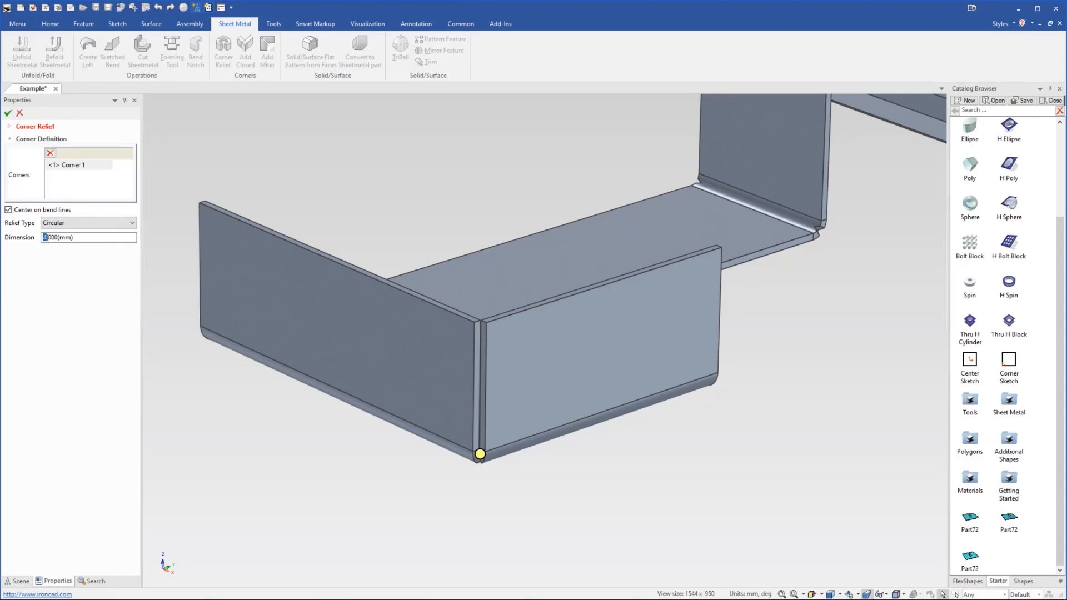
pyautogui.click(8, 114)
pyautogui.moveTo(506, 374); pyautogui.dragTo(549, 378, button='middle')
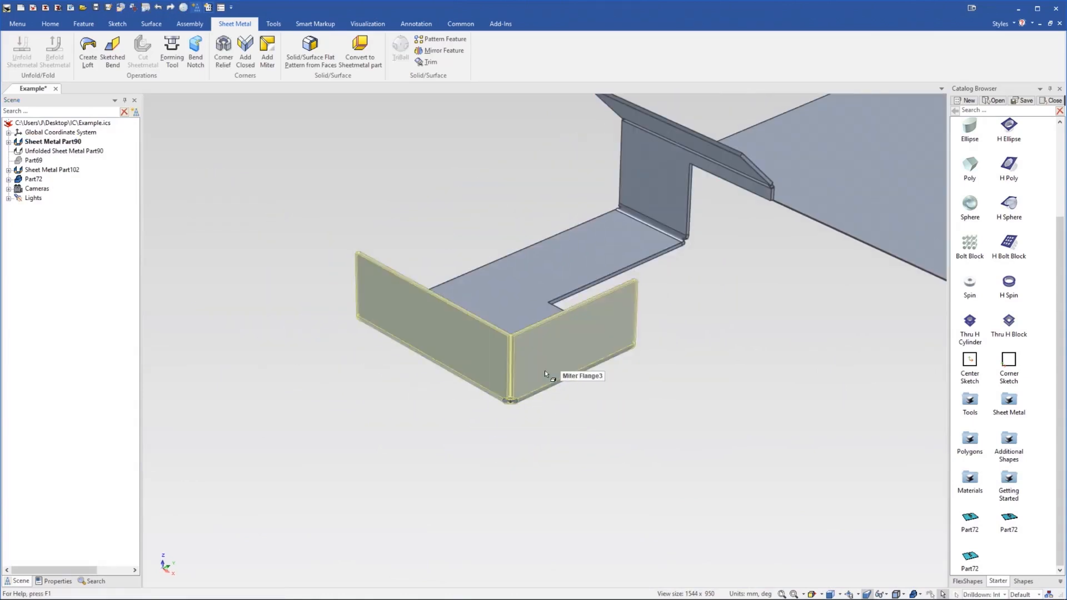
# Delete the miter flange and its dependent corner relief from Sheet Metal Part90
pyautogui.press('Delete')
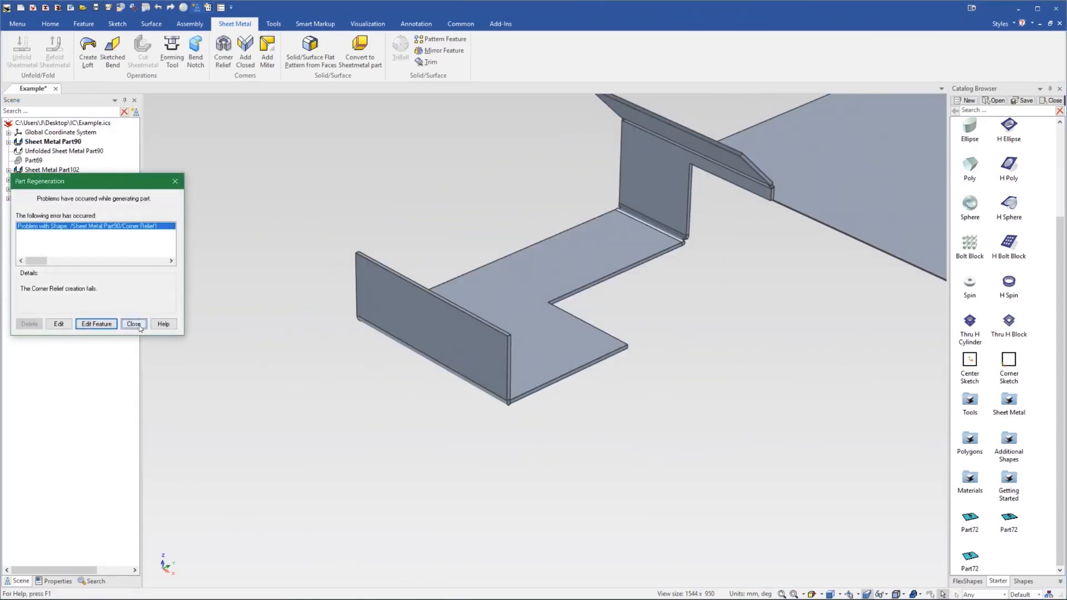
pyautogui.click(139, 326)
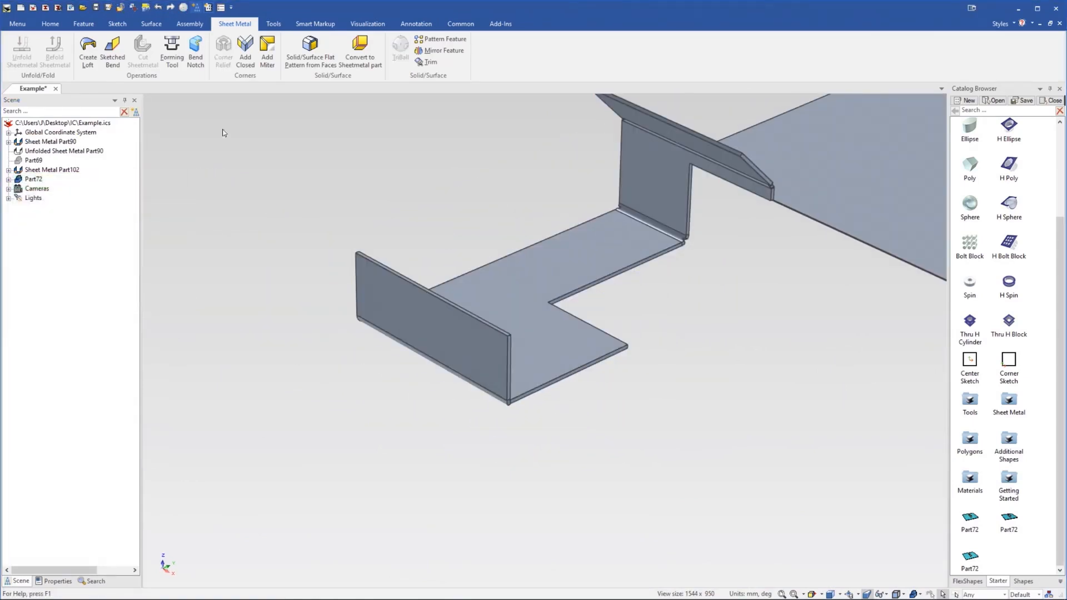
pyautogui.click(8, 143)
pyautogui.click(62, 208)
pyautogui.press('Delete')
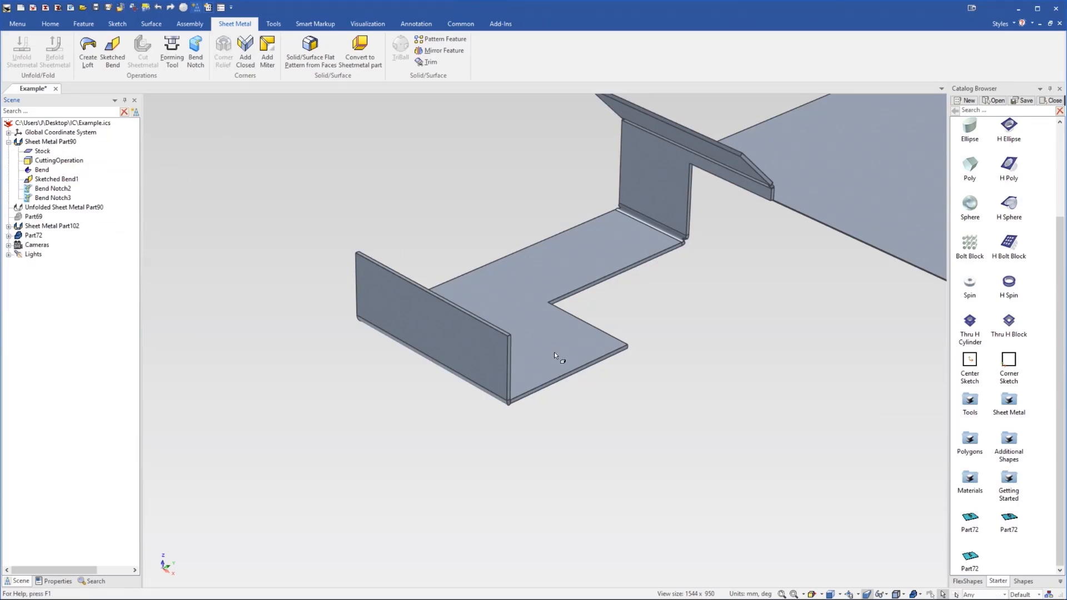
# Add a solid Block from the Starter catalog as a new part in the empty area behind the sheet metal parts
pyautogui.scroll(3, 581, 346)
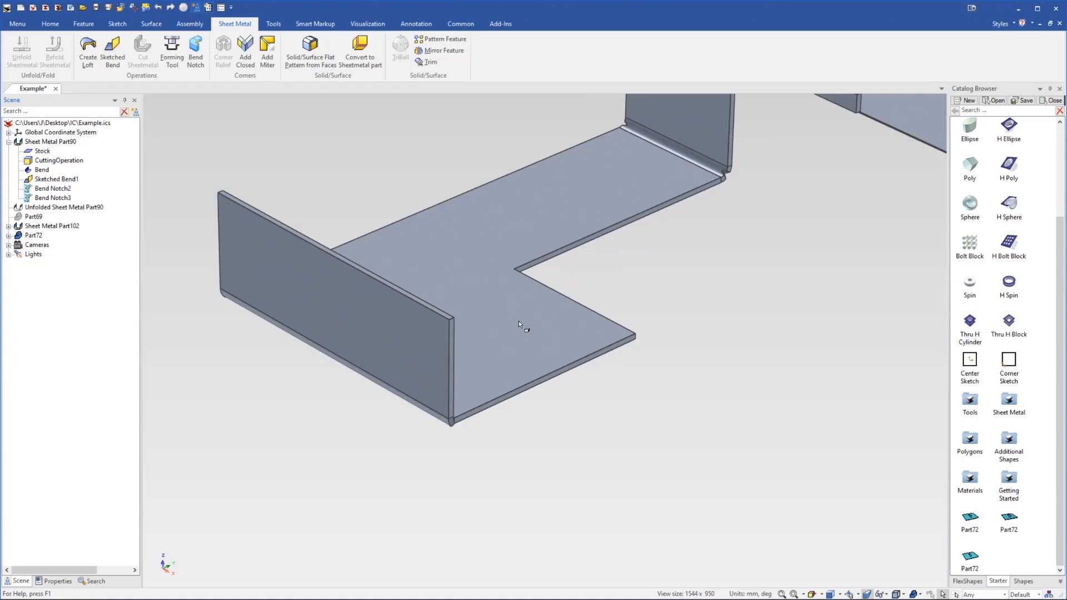
pyautogui.scroll(-3, 492, 336)
pyautogui.scroll(-1, 498, 337)
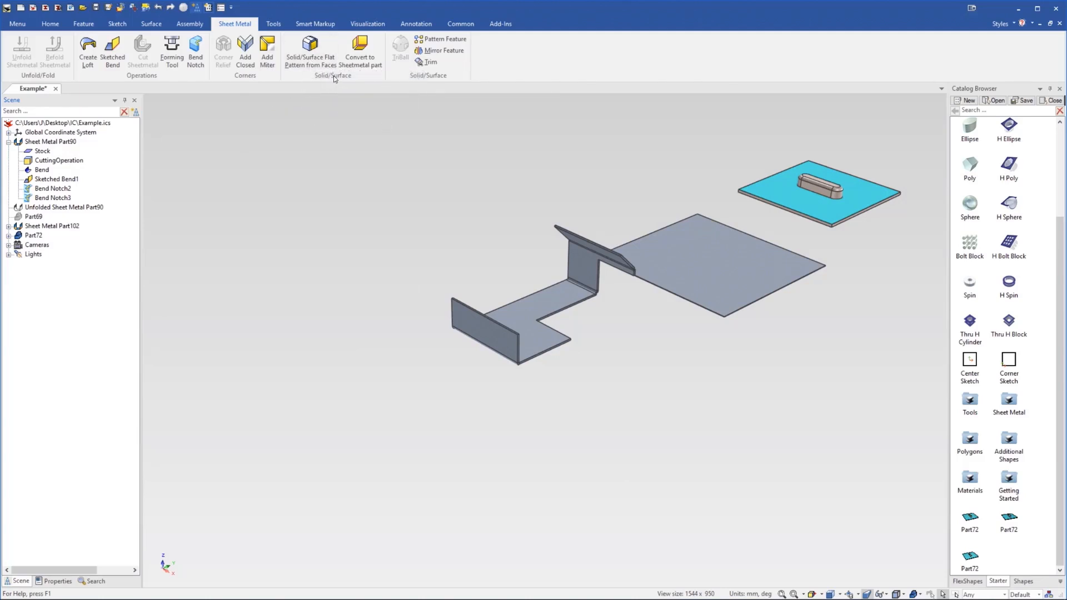
pyautogui.scroll(-1, 743, 273)
pyautogui.scroll(-2, 722, 284)
pyautogui.scroll(3, 605, 315)
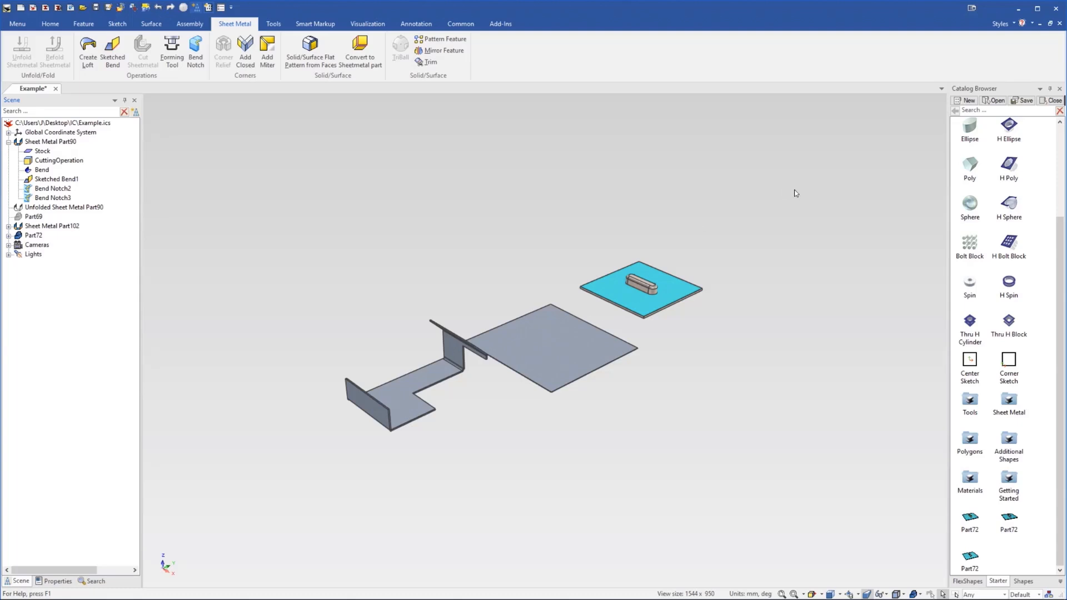
pyautogui.scroll(3, 995, 295)
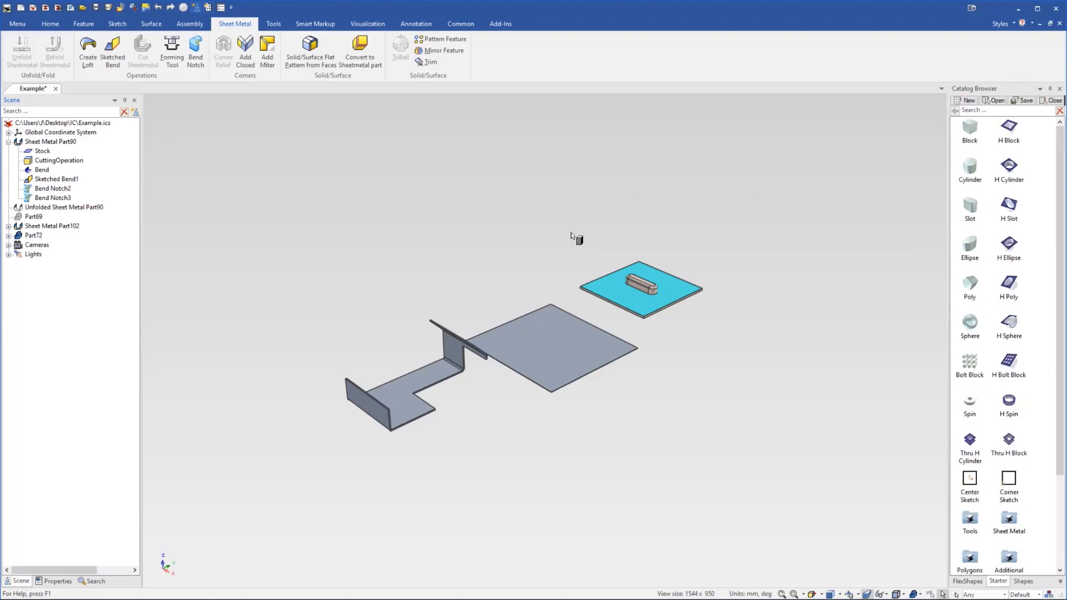
pyautogui.moveTo(573, 257); pyautogui.dragTo(571, 259)
pyautogui.scroll(5, 569, 262)
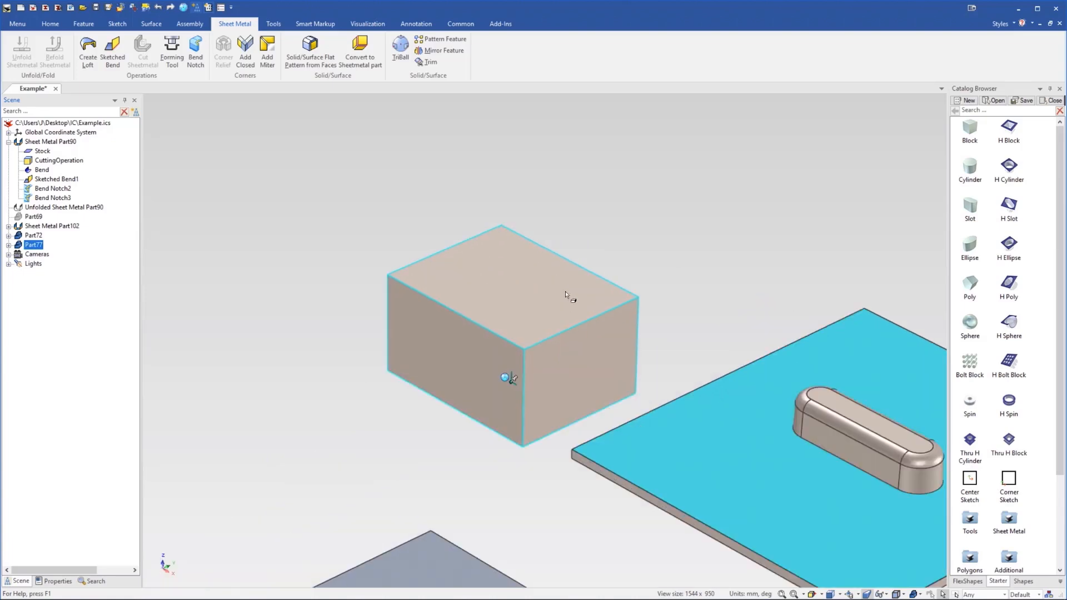
# Blend the block's two long top edges with constant radii, 5 mm on the rear edge and 10 mm on the front edge
pyautogui.click(536, 207)
pyautogui.click(566, 260)
pyautogui.click(566, 261)
pyautogui.click(567, 261)
pyautogui.rightClick(569, 262)
pyautogui.click(597, 278)
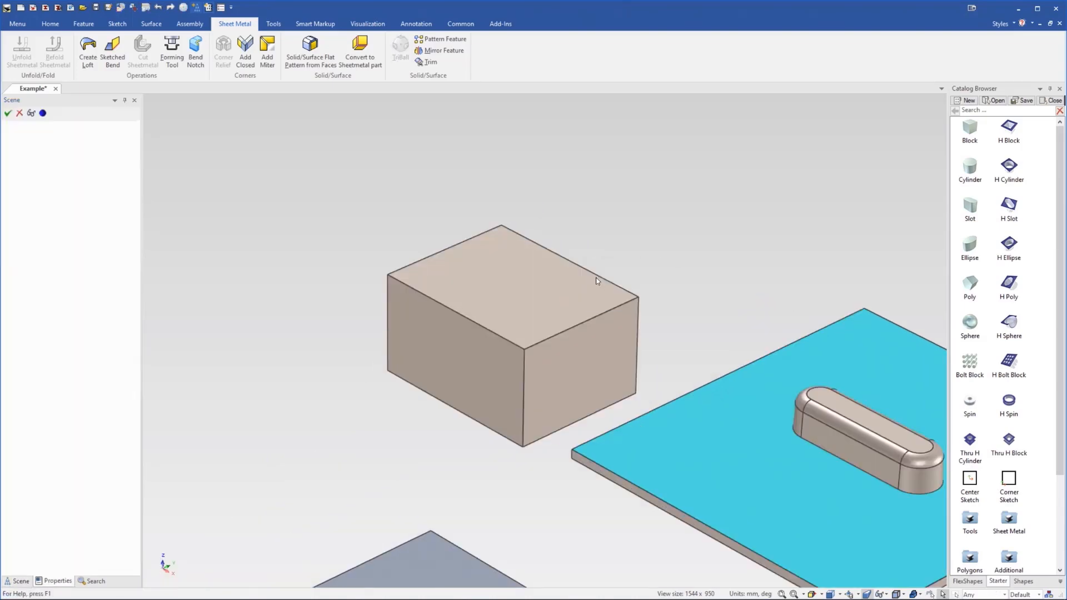
pyautogui.write('5')
pyautogui.press('Tab')
pyautogui.click(454, 310)
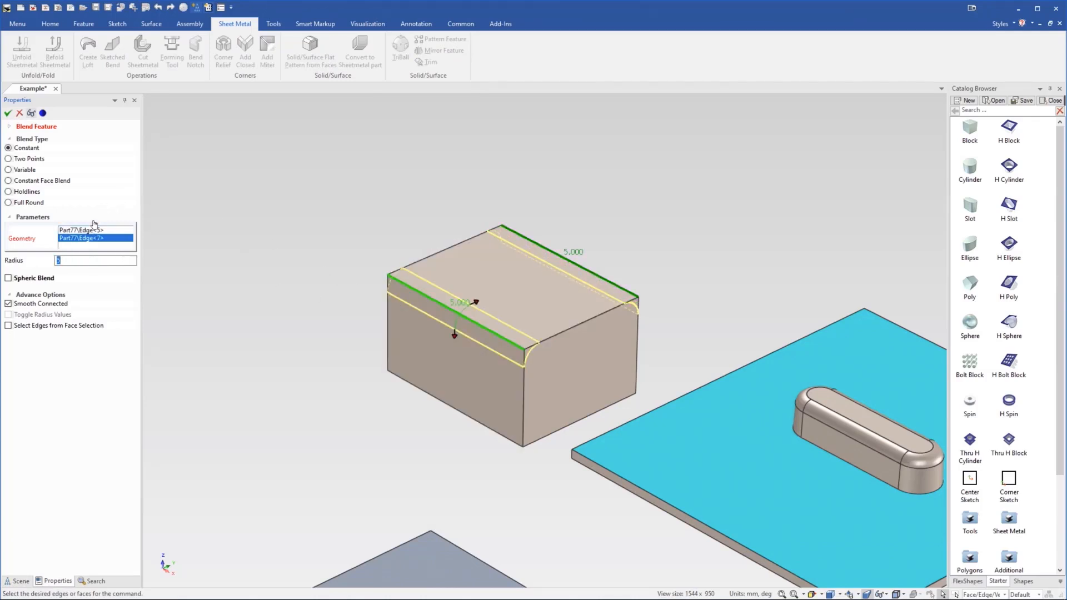
pyautogui.press('Return')
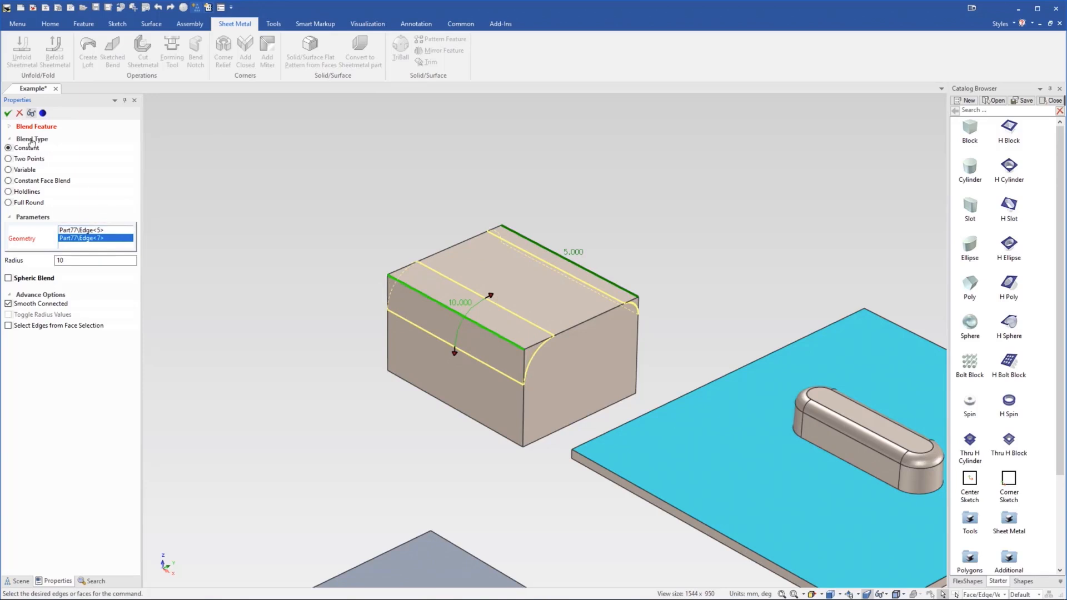
pyautogui.click(8, 113)
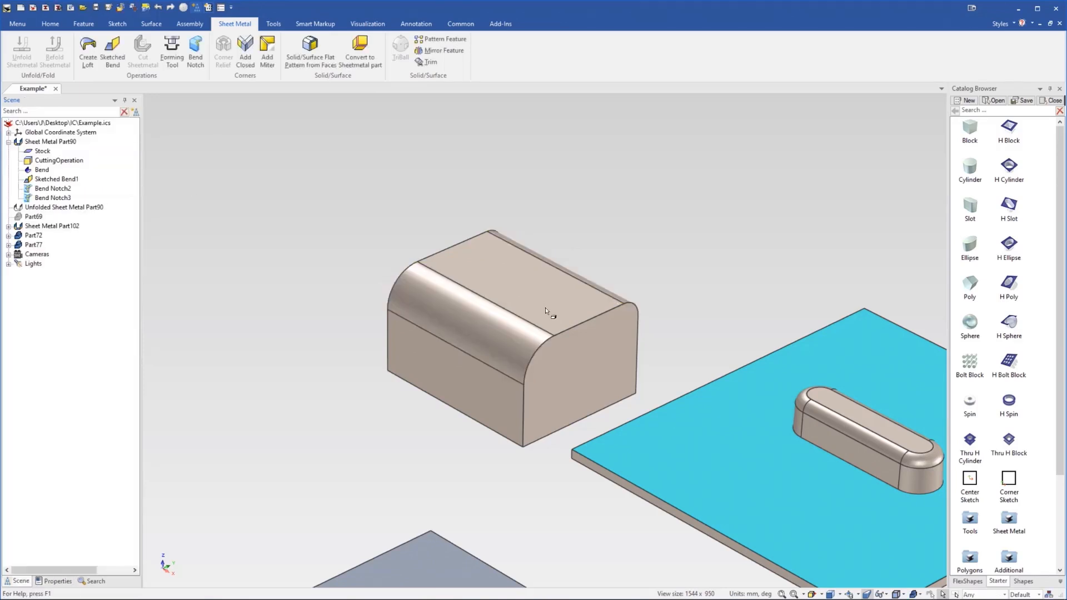
# Copy the block shape outward from the side with the larger blend and reduce the copy's height to about 10 mm
pyautogui.click(518, 388)
pyautogui.press('F10')
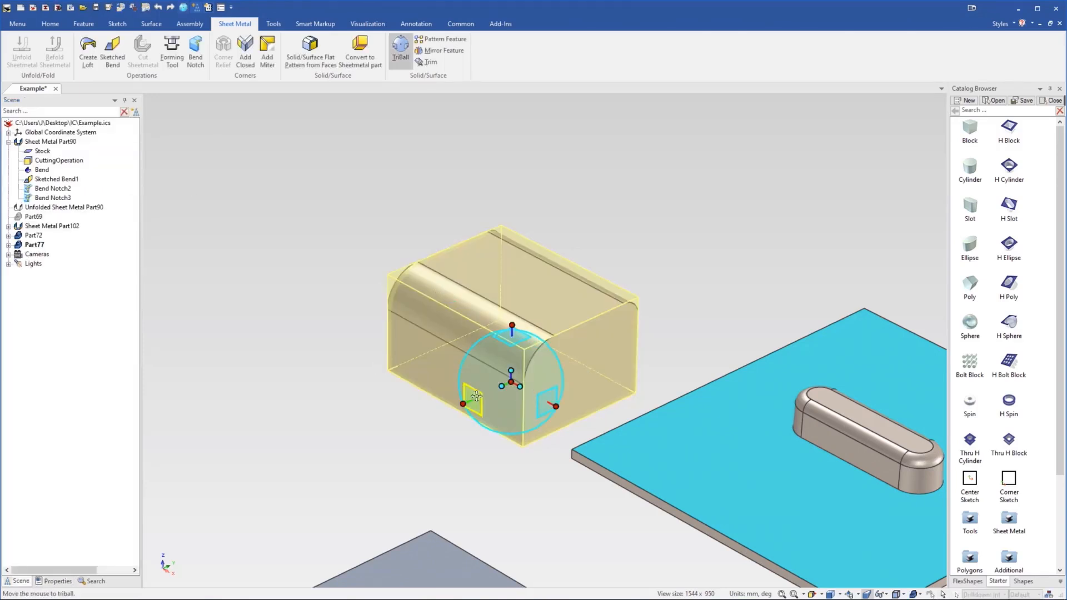
pyautogui.moveTo(462, 404); pyautogui.dragTo(377, 445)
pyautogui.moveTo(378, 444); pyautogui.dragTo(476, 406, button='right')
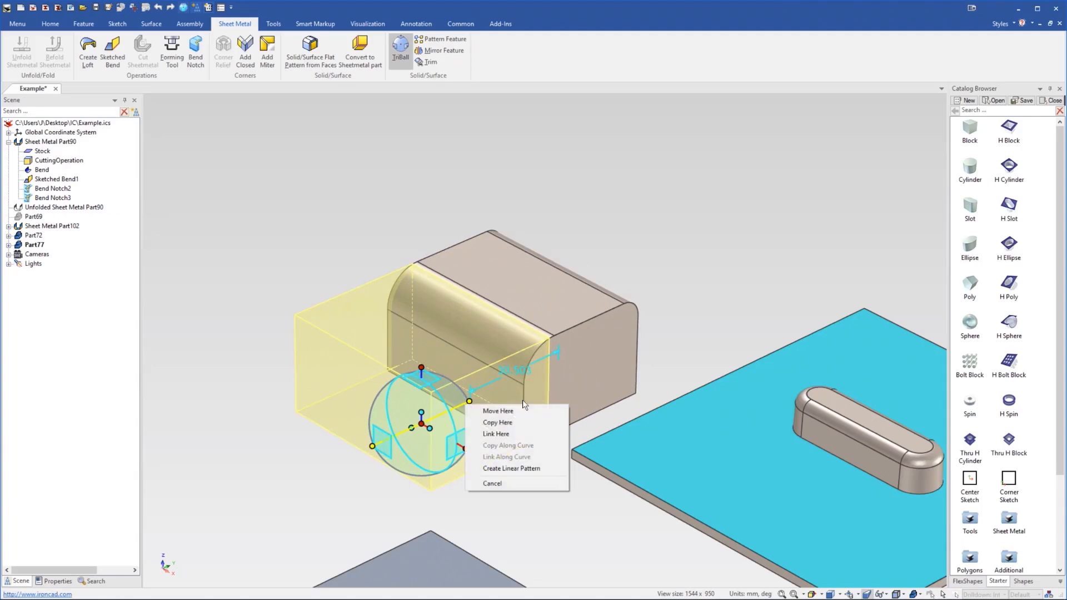
pyautogui.click(525, 418)
pyautogui.click(568, 254)
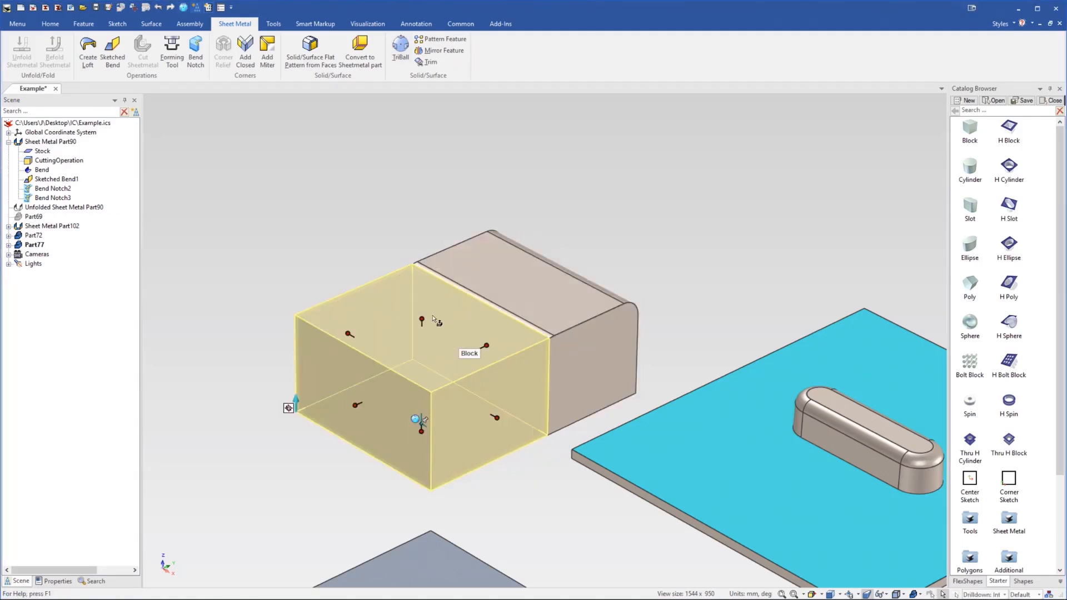
pyautogui.moveTo(422, 321); pyautogui.dragTo(423, 384)
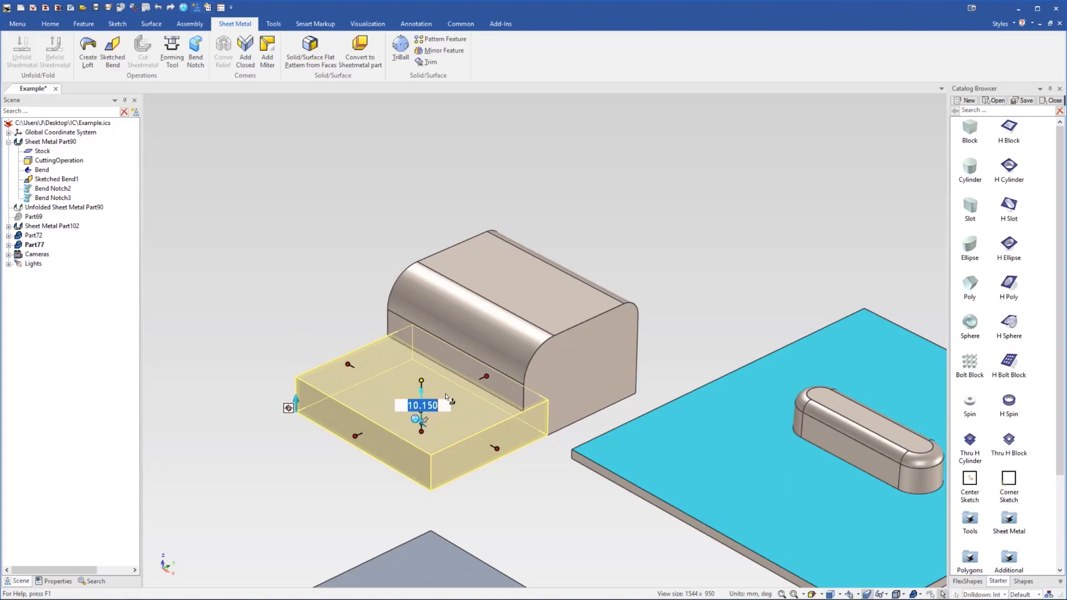
pyautogui.click(371, 174)
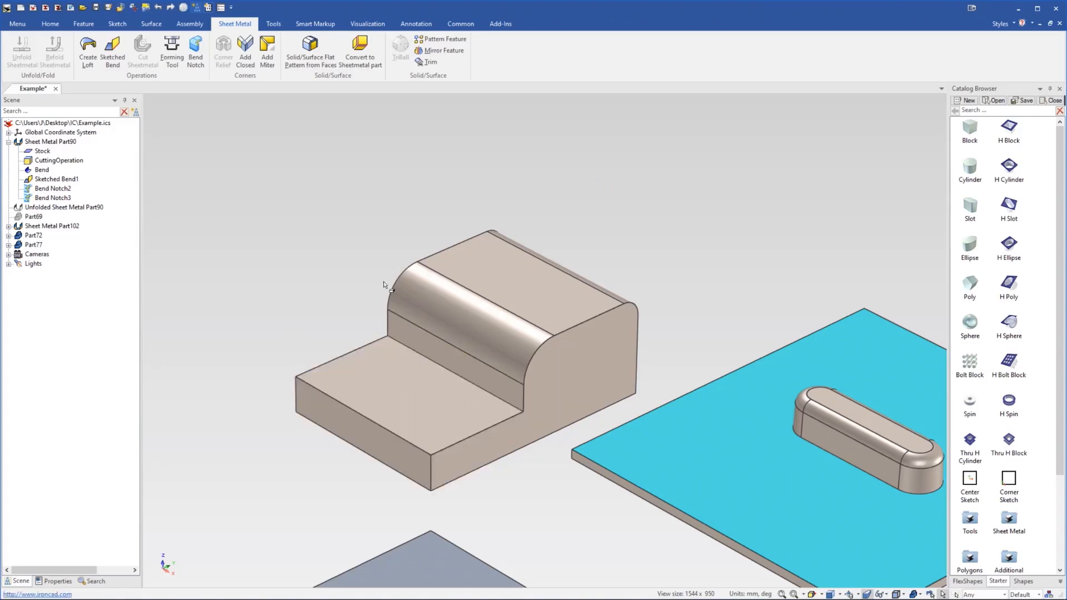
# Blend the inner edge where the lower block meets the taller block with a constant 3 mm radius
pyautogui.click(417, 353)
pyautogui.click(417, 354)
pyautogui.click(418, 353)
pyautogui.rightClick(419, 352)
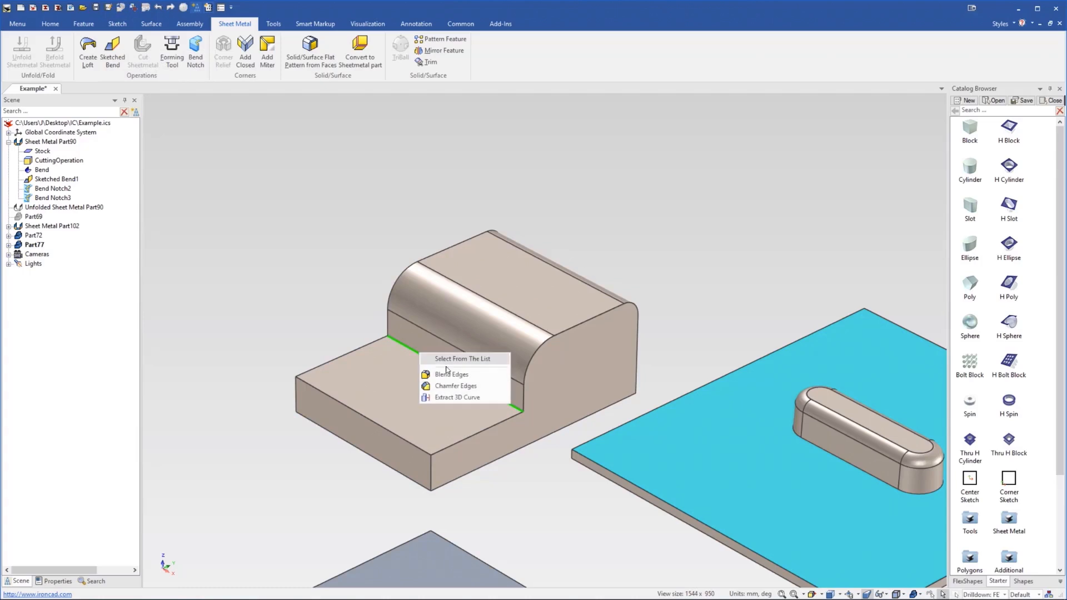
pyautogui.click(451, 374)
pyautogui.write('3')
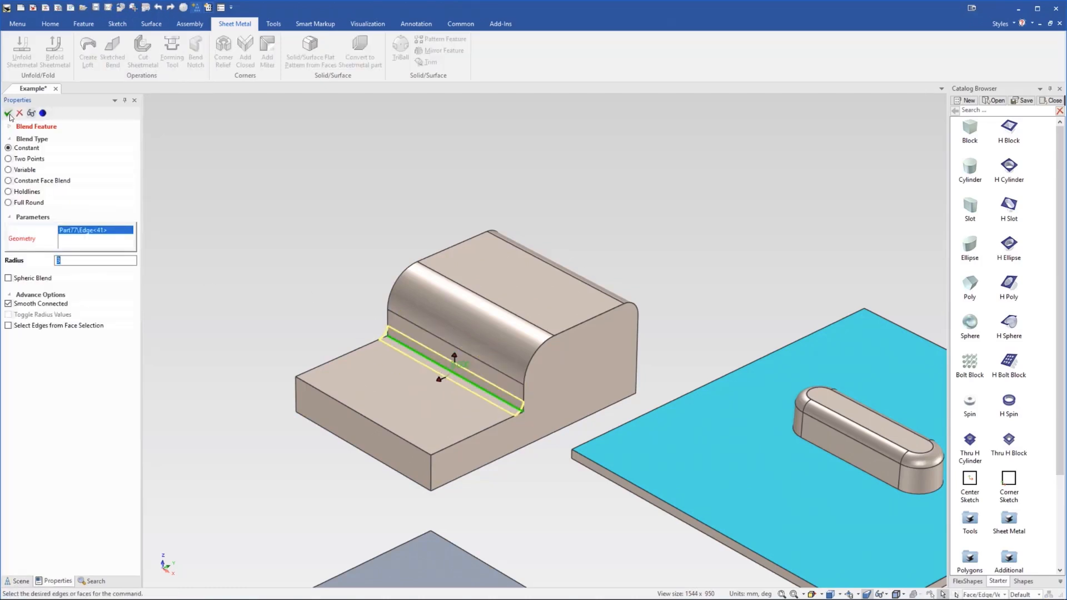
pyautogui.click(8, 113)
# Create a solid/surface flat pattern from the stepped block's connected upper faces, using Aluminium - 01.0 stock
pyautogui.moveTo(411, 372); pyautogui.dragTo(486, 315, button='middle')
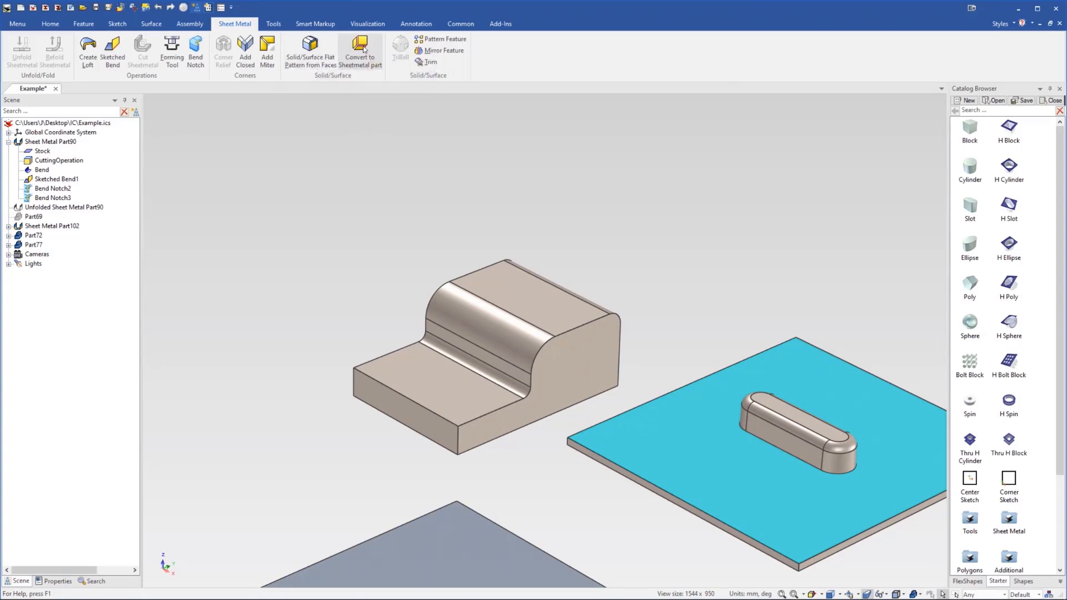
pyautogui.click(321, 59)
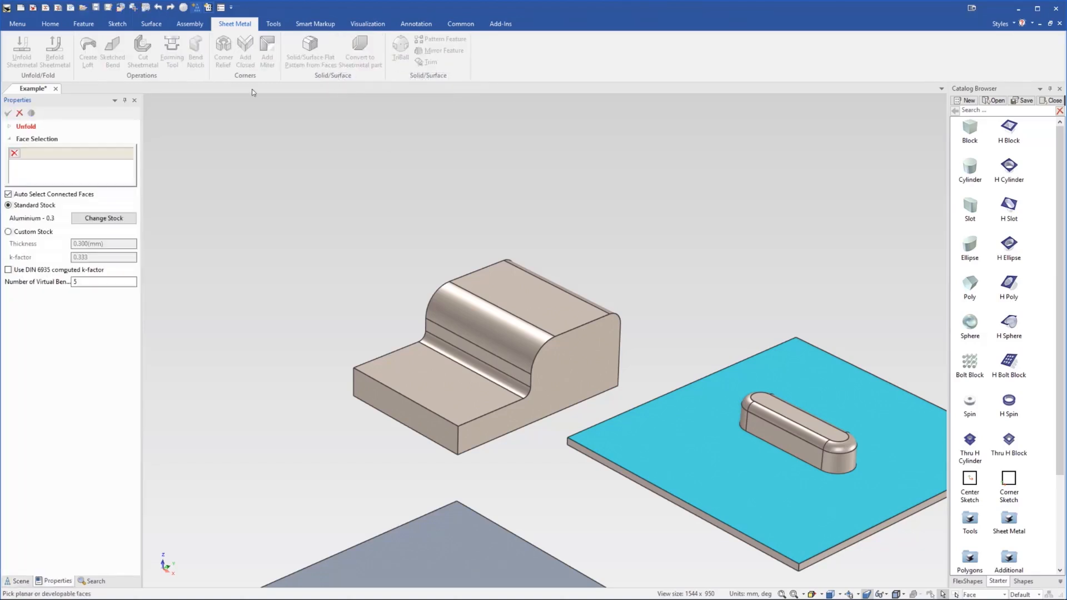
pyautogui.click(439, 369)
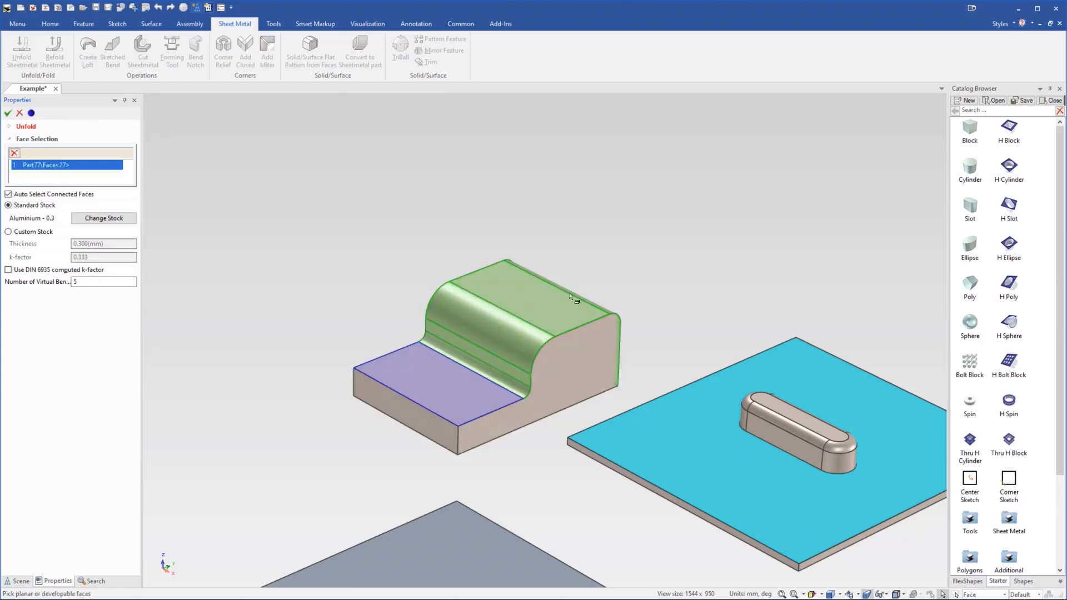
pyautogui.moveTo(593, 343); pyautogui.dragTo(539, 333, button='middle')
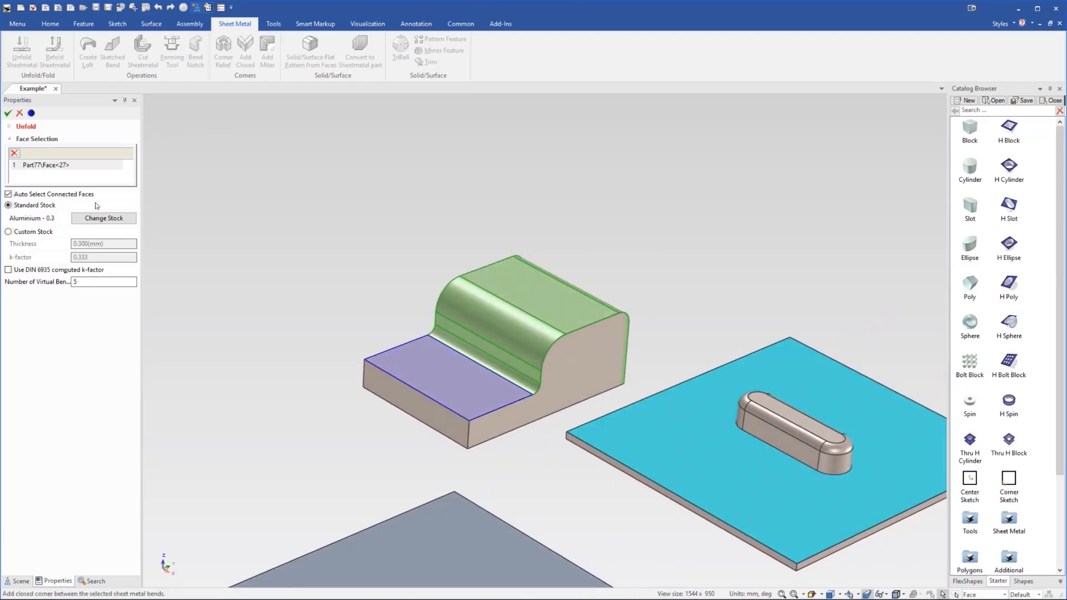
pyautogui.click(105, 217)
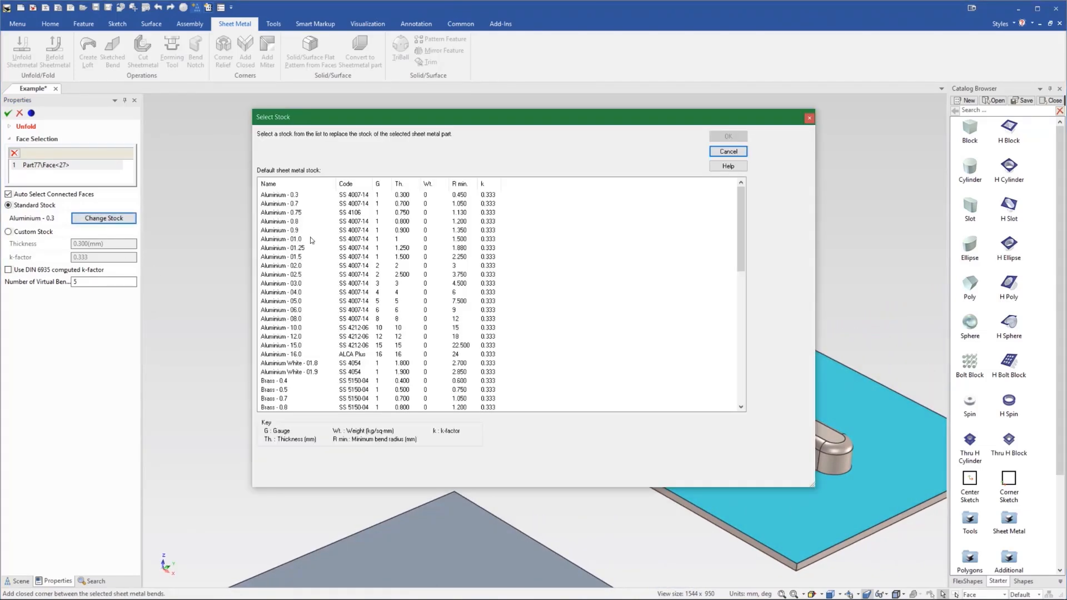
pyautogui.click(303, 239)
pyautogui.click(728, 136)
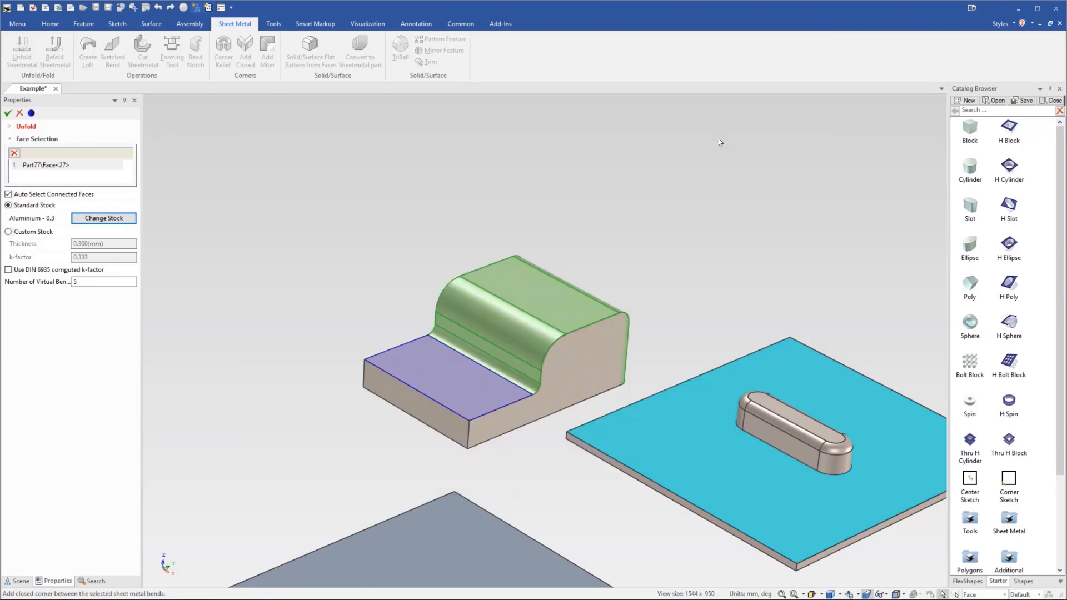
pyautogui.click(11, 114)
# Move the flat pattern part about 93 mm sideways clear of the solid with the TriBall
pyautogui.moveTo(579, 324); pyautogui.dragTo(685, 319, button='middle')
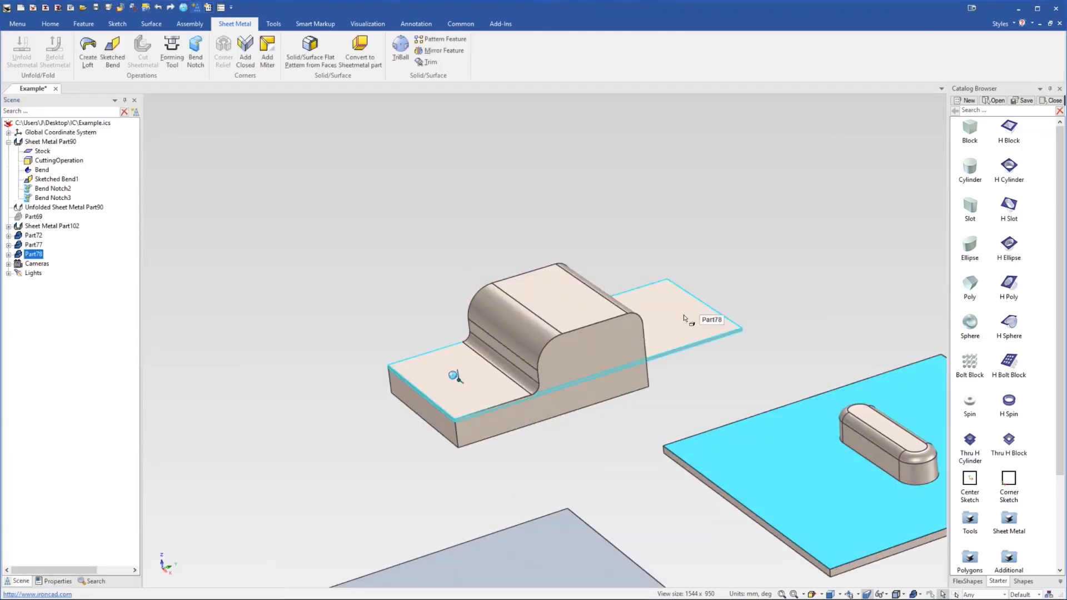
pyautogui.press('F10')
pyautogui.scroll(-4, 645, 350)
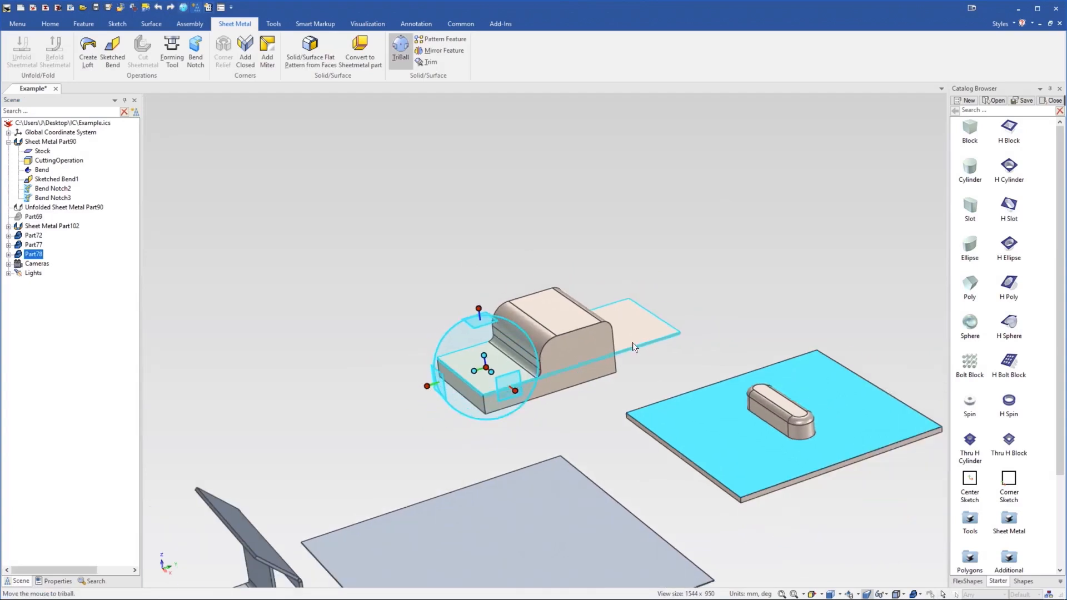
pyautogui.moveTo(516, 392); pyautogui.dragTo(431, 325)
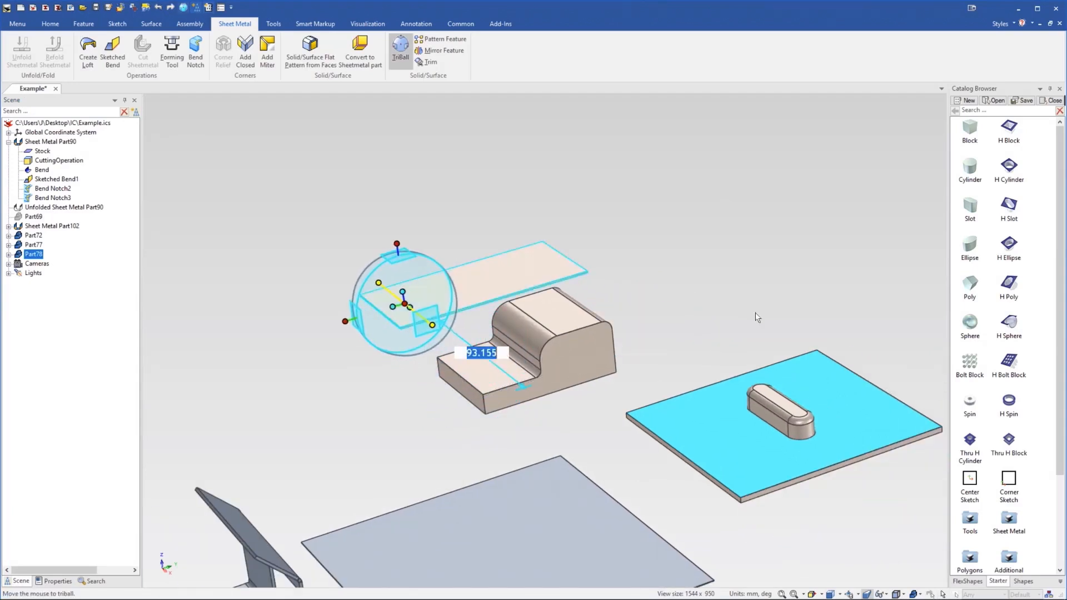
pyautogui.press('F10')
pyautogui.click(654, 298)
# Delete the flat pattern part behind the solid block
pyautogui.moveTo(571, 319); pyautogui.dragTo(595, 338, button='middle')
pyautogui.moveTo(516, 348); pyautogui.dragTo(490, 374, button='middle')
pyautogui.click(492, 293)
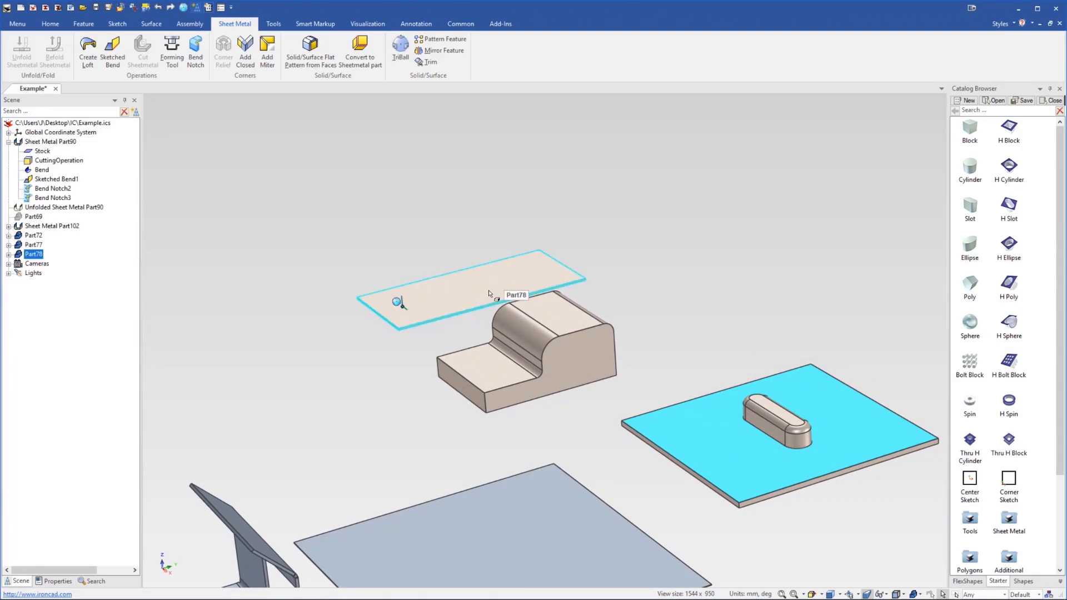
pyautogui.press('Delete')
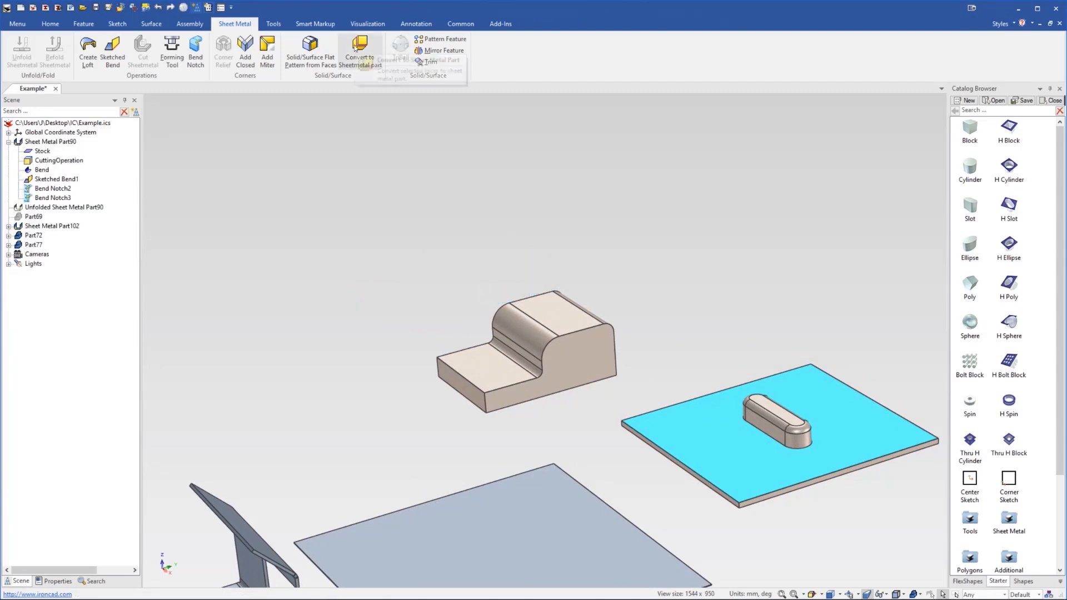
# Convert the block's connected upper faces to a sheet metal part with Aluminium - 01.0 stock and zero offset distance
pyautogui.click(359, 52)
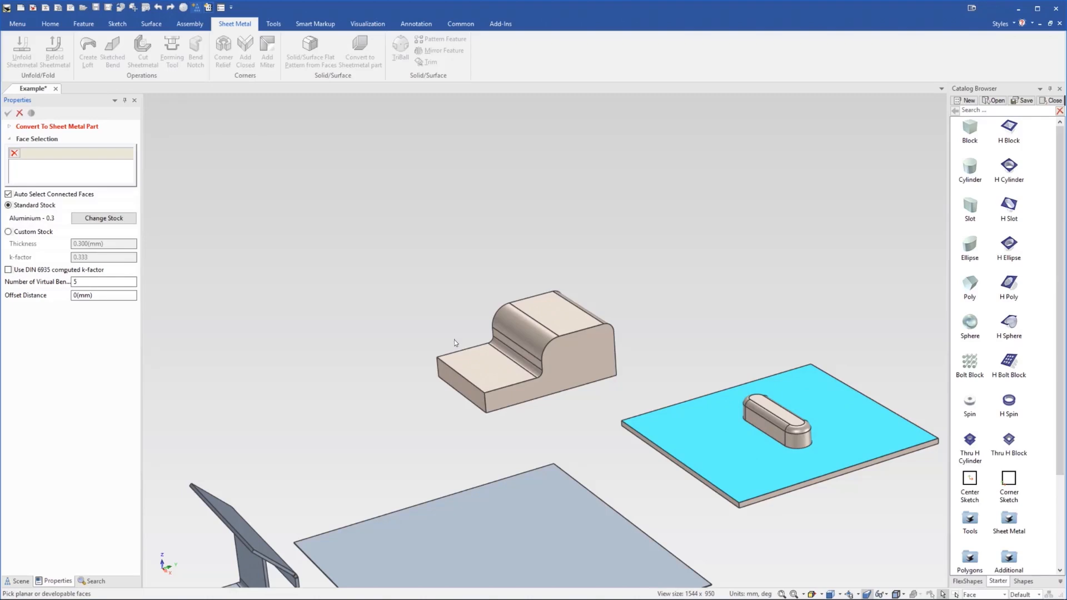
pyautogui.click(488, 364)
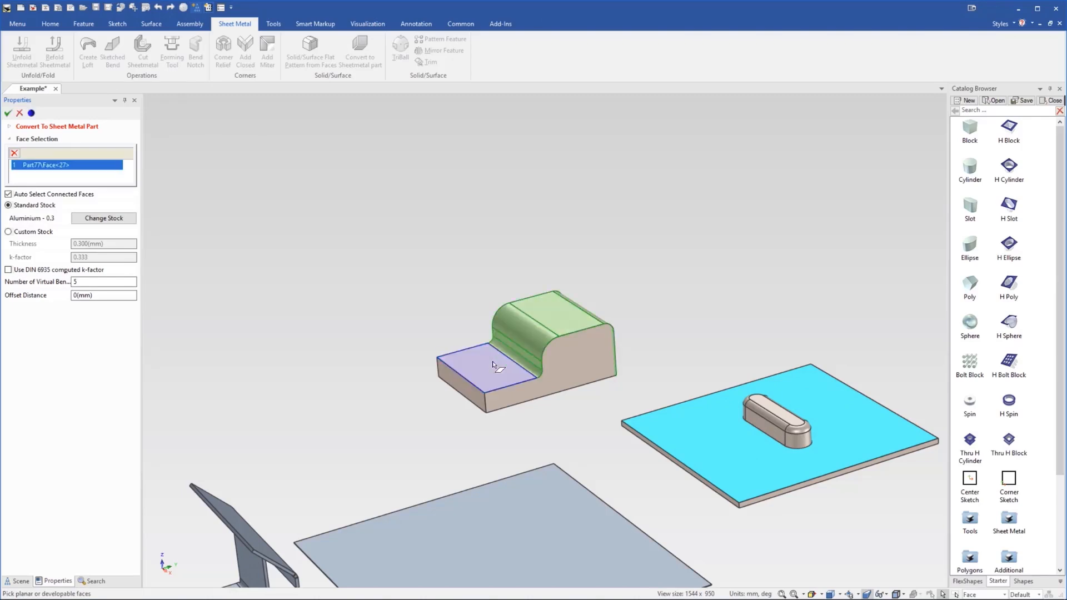
pyautogui.click(85, 218)
pyautogui.click(293, 240)
pyautogui.click(728, 136)
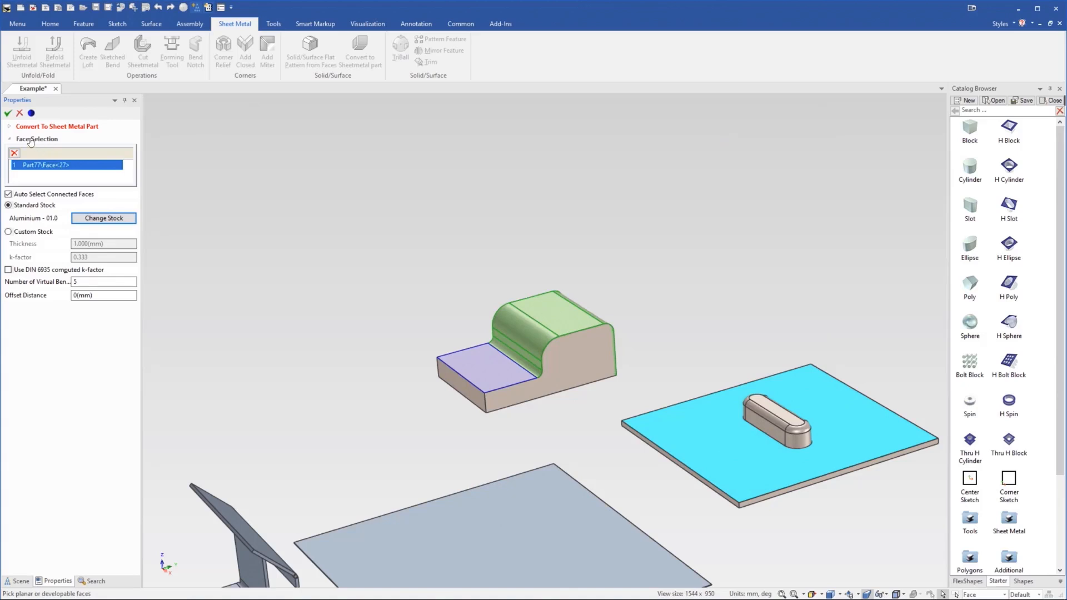
pyautogui.click(8, 113)
# Delete the original solid block underneath the converted sheet metal part
pyautogui.moveTo(522, 330); pyautogui.dragTo(475, 353, button='middle')
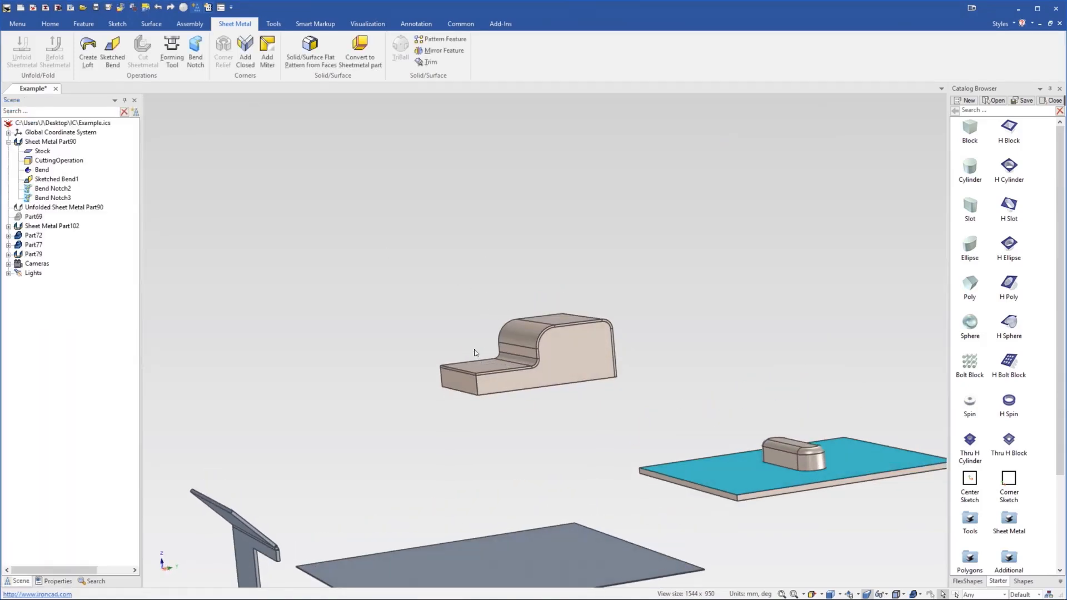
pyautogui.click(521, 348)
pyautogui.click(562, 359)
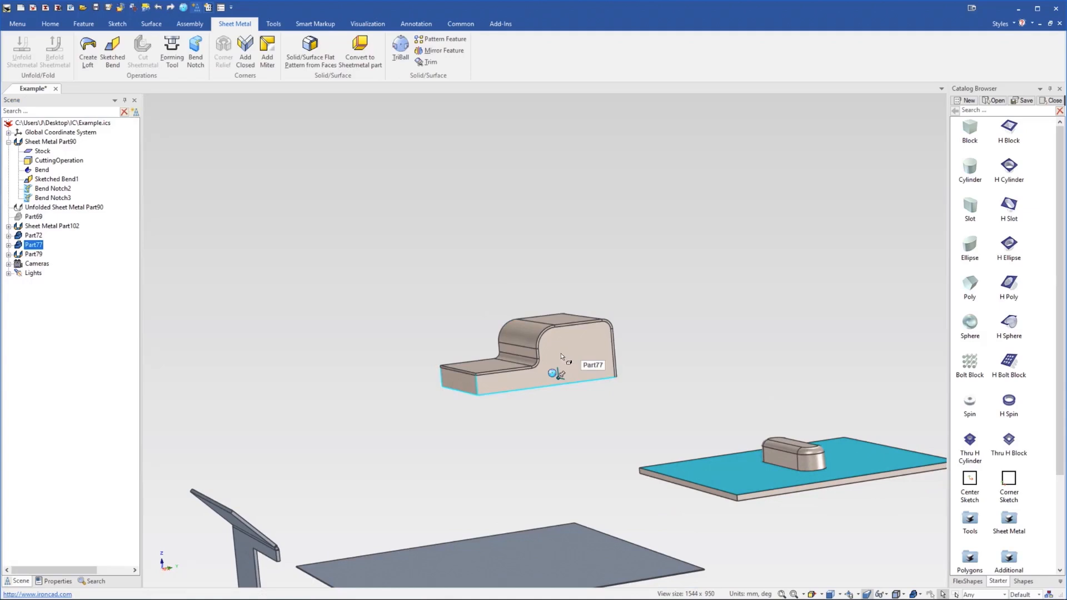
pyautogui.press('Delete')
# Unfold the converted sheet metal part to inspect its bend lines and refold it
pyautogui.moveTo(534, 346)
pyautogui.mouseDown(button='middle')
pyautogui.moveTo(469, 265)
pyautogui.moveTo(551, 393)
pyautogui.moveTo(523, 347)
pyautogui.mouseUp(button='middle')
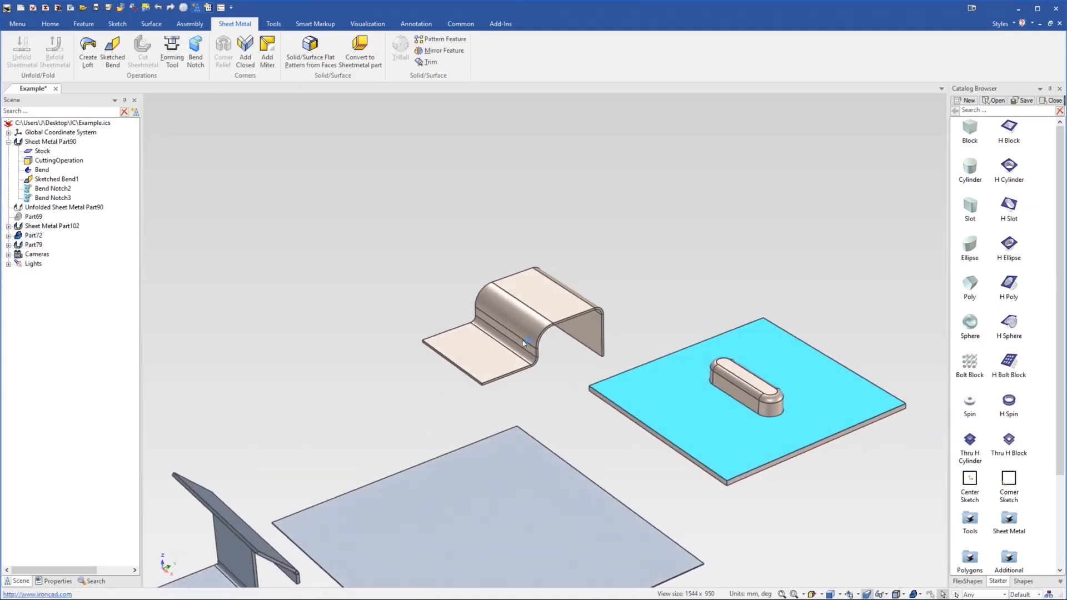
pyautogui.scroll(3, 524, 346)
pyautogui.rightClick(514, 333)
pyautogui.click(550, 230)
pyautogui.rightClick(570, 298)
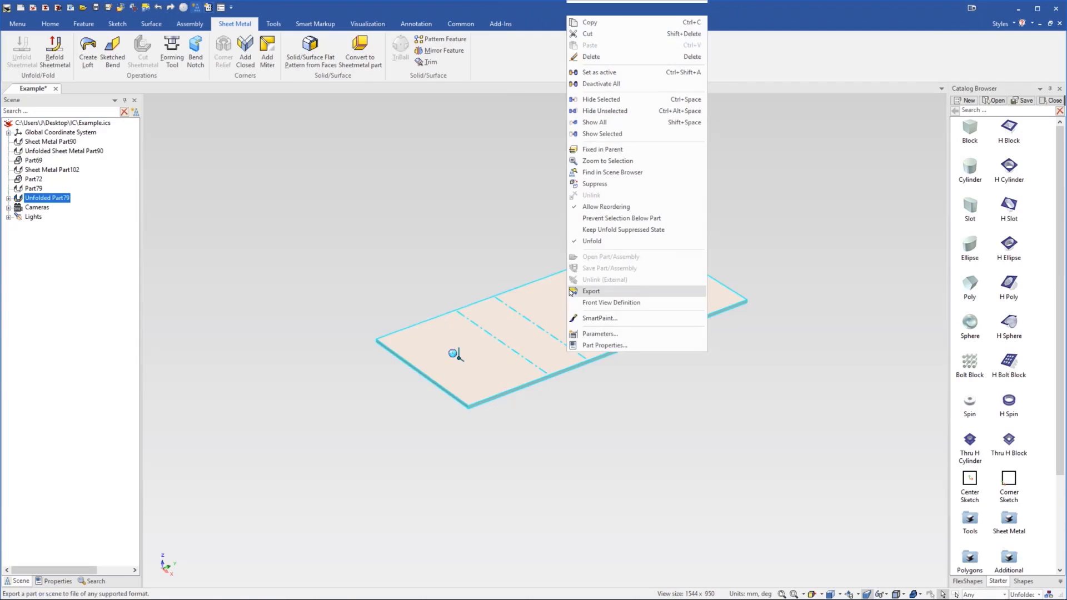
pyautogui.click(614, 243)
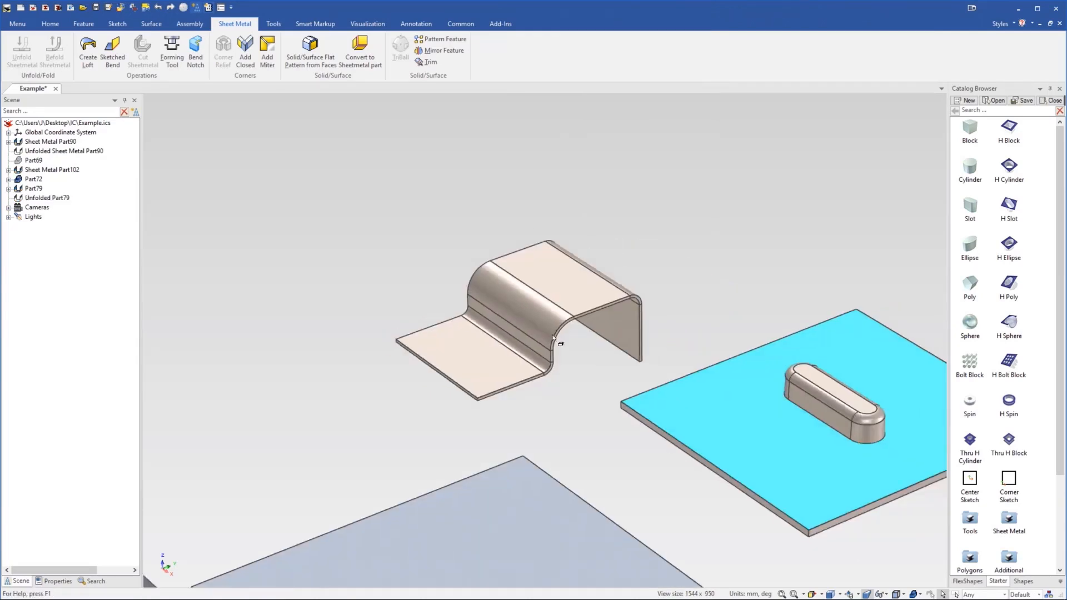
# Delete the converted sheet metal part from the scene
pyautogui.scroll(-5, 541, 388)
pyautogui.scroll(-2, 539, 382)
pyautogui.click(537, 340)
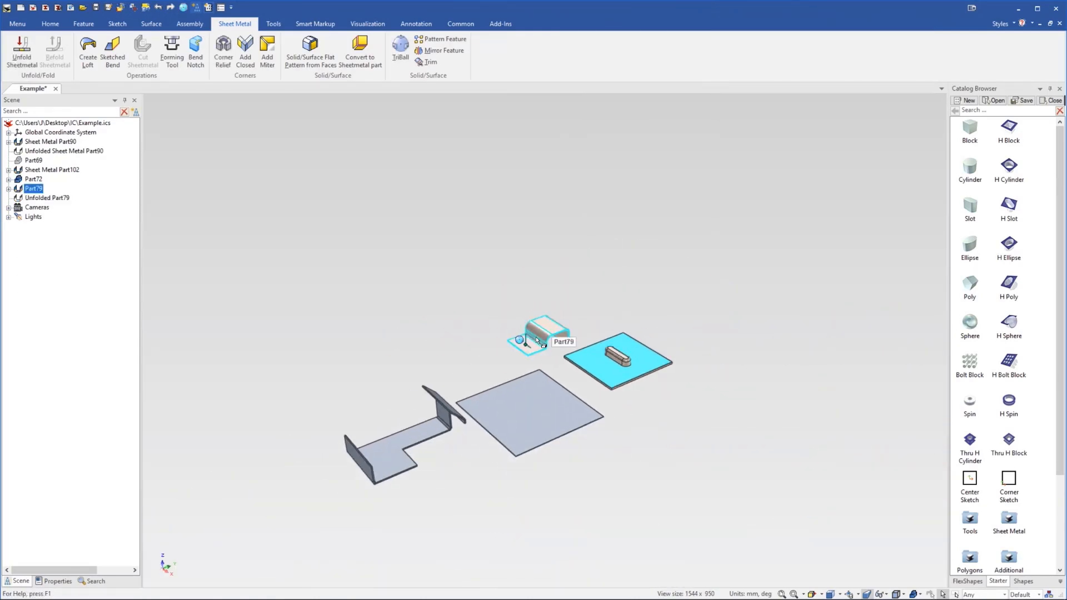
pyautogui.press('Delete')
pyautogui.click(565, 339)
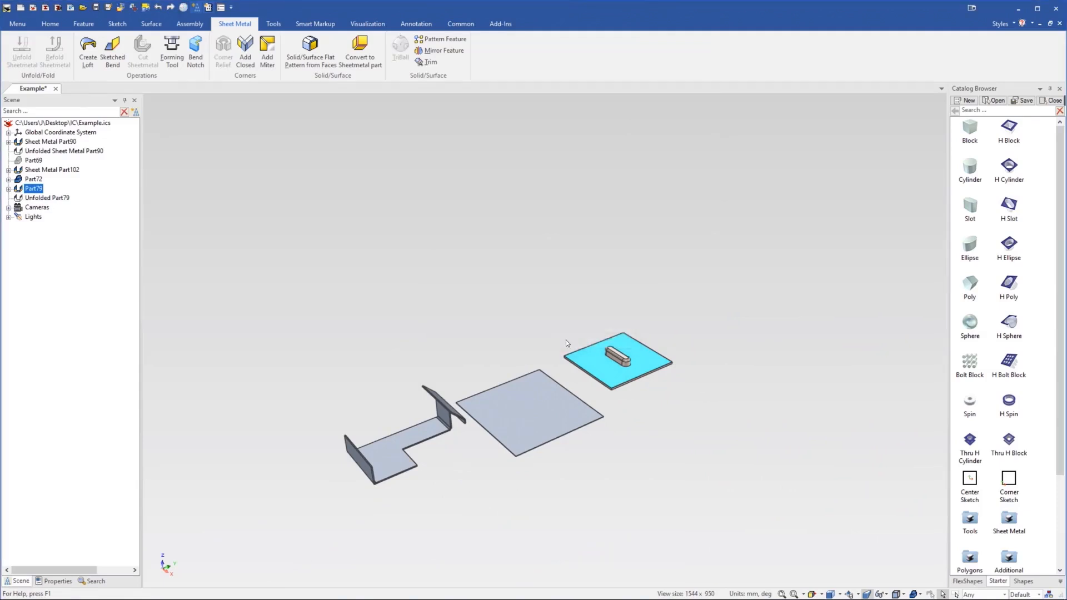
# Add a Curved Stock from the Sheet Metal catalog as a new part in the empty area behind the flat sheets
pyautogui.scroll(2, 522, 442)
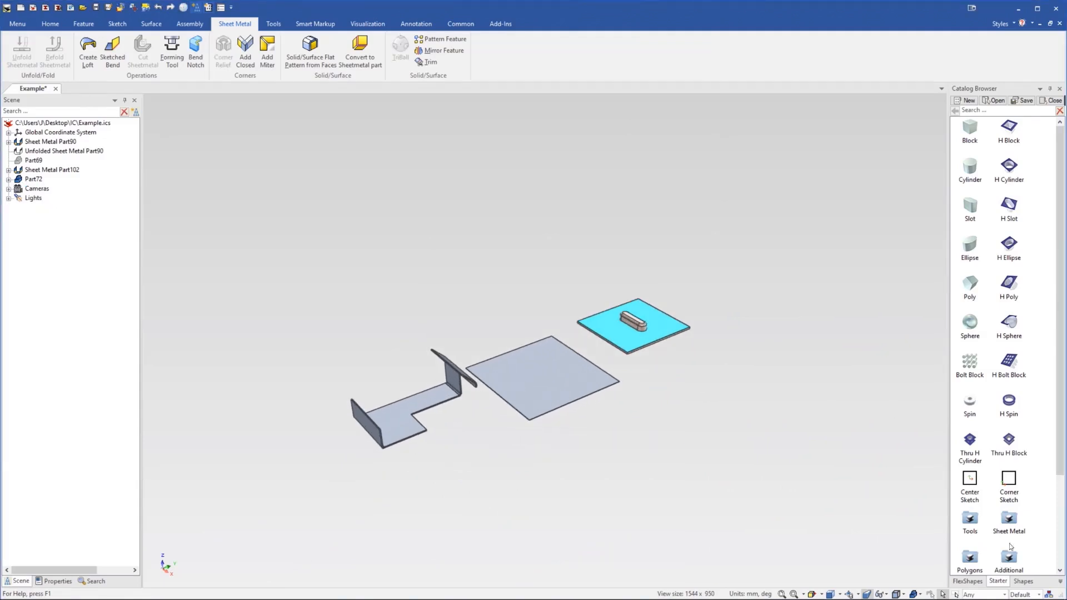
pyautogui.doubleClick(1009, 520)
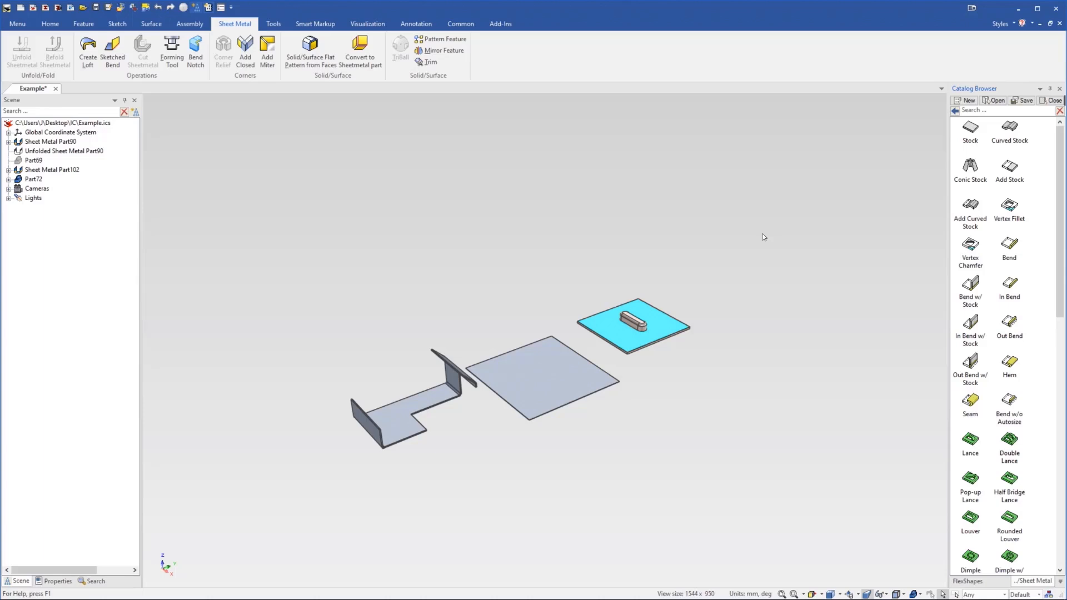
pyautogui.moveTo(565, 307); pyautogui.dragTo(585, 344, button='middle')
pyautogui.scroll(-3, 679, 318)
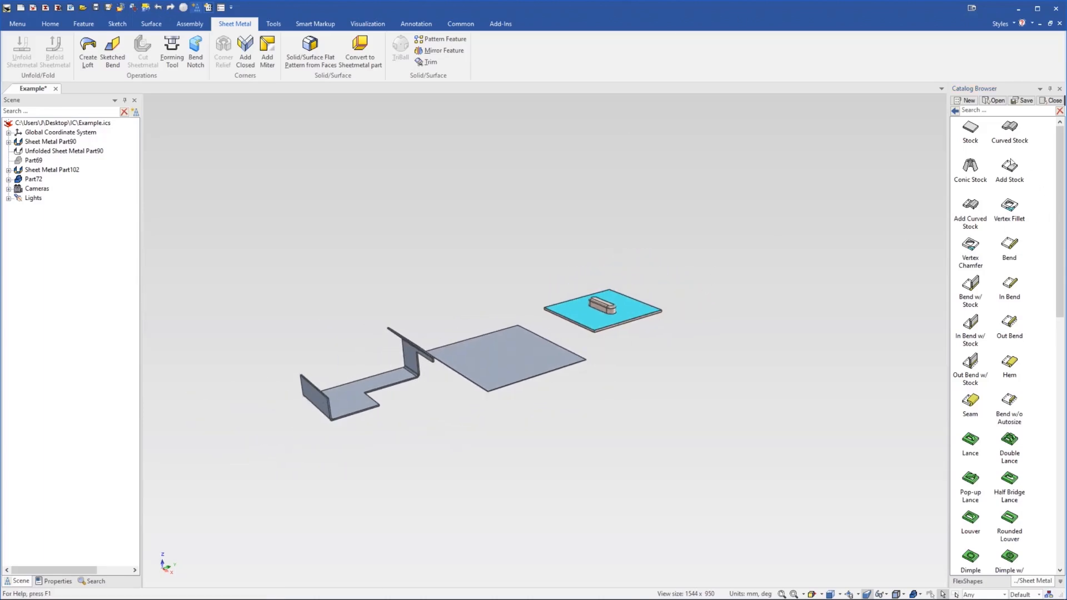
pyautogui.scroll(4, 523, 350)
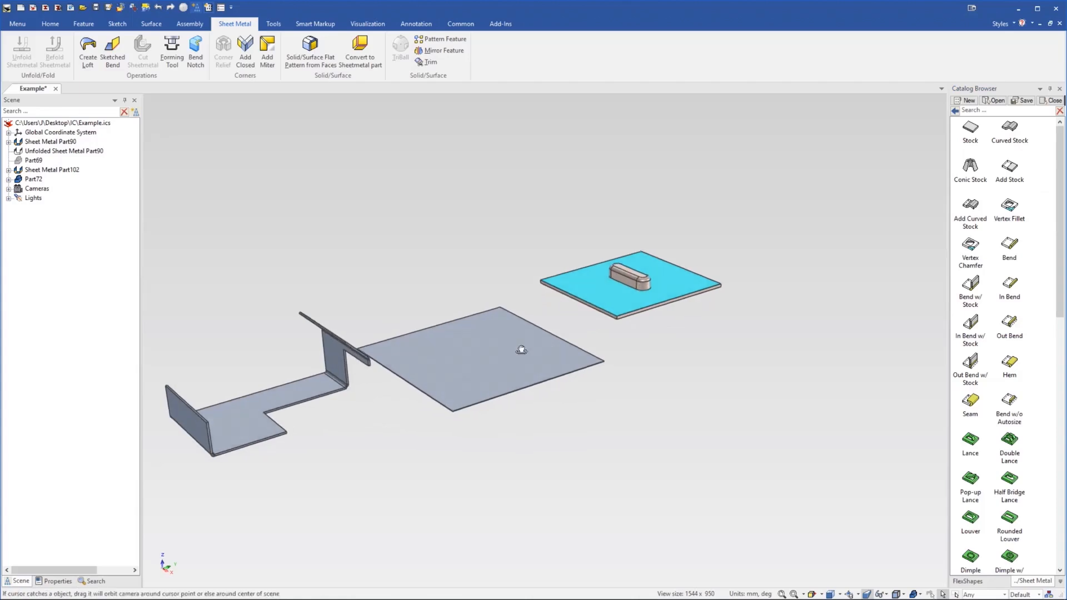
pyautogui.moveTo(1012, 129); pyautogui.dragTo(434, 222)
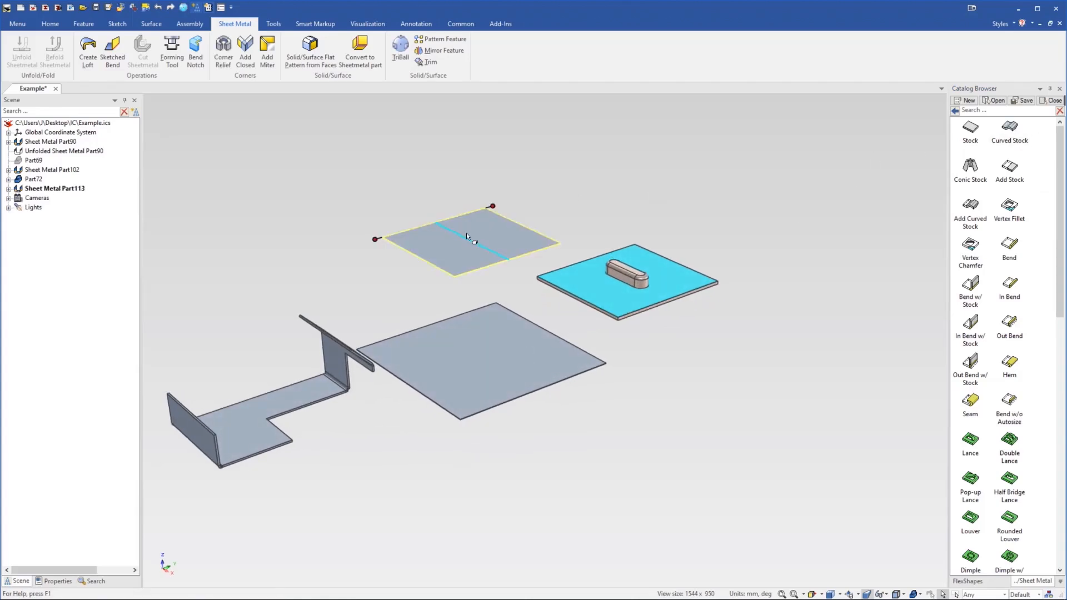
# Open the cross-section of the new curved stock for editing
pyautogui.rightClick(462, 225)
pyautogui.press('Escape')
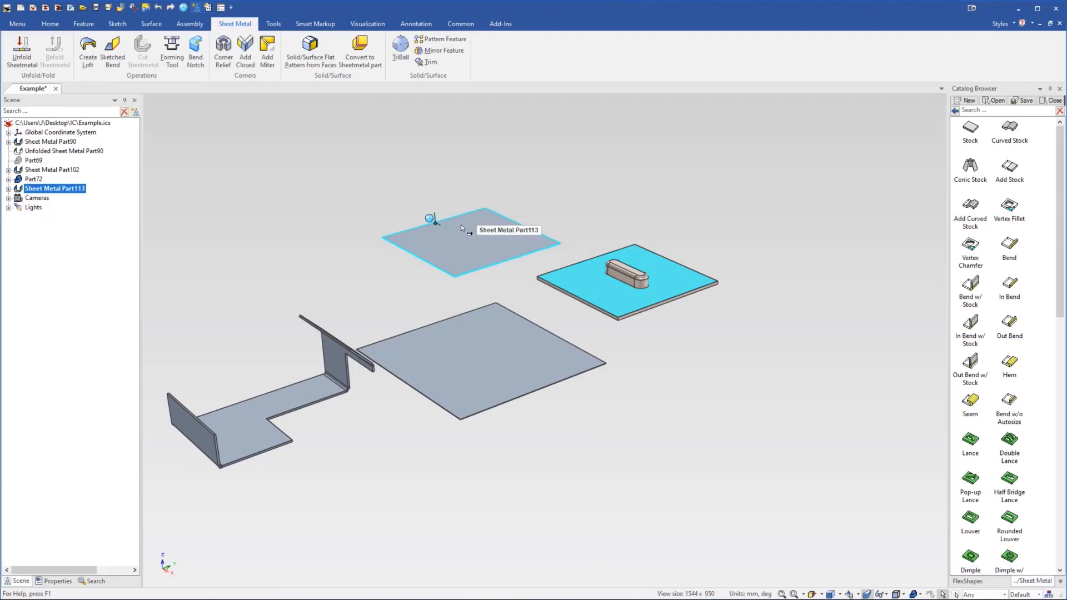
pyautogui.click(461, 225)
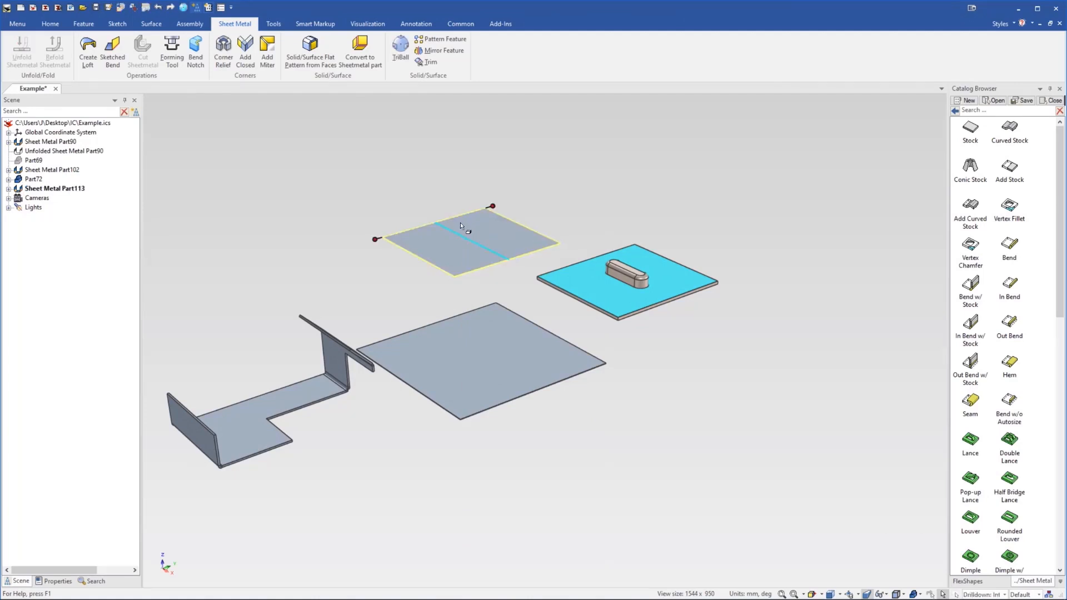
pyautogui.rightClick(461, 225)
pyautogui.click(492, 231)
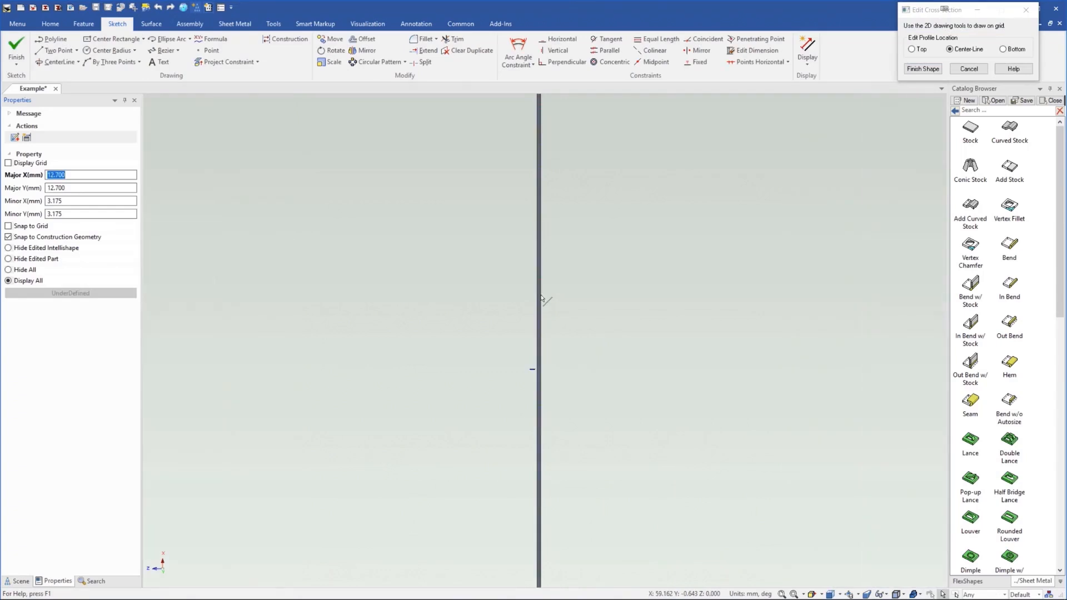
# Draw an S-shaped B-spline from the upper end of the stock's profile line toward the other parts, ending near X 174, Y -44 mm
pyautogui.scroll(-3, 541, 293)
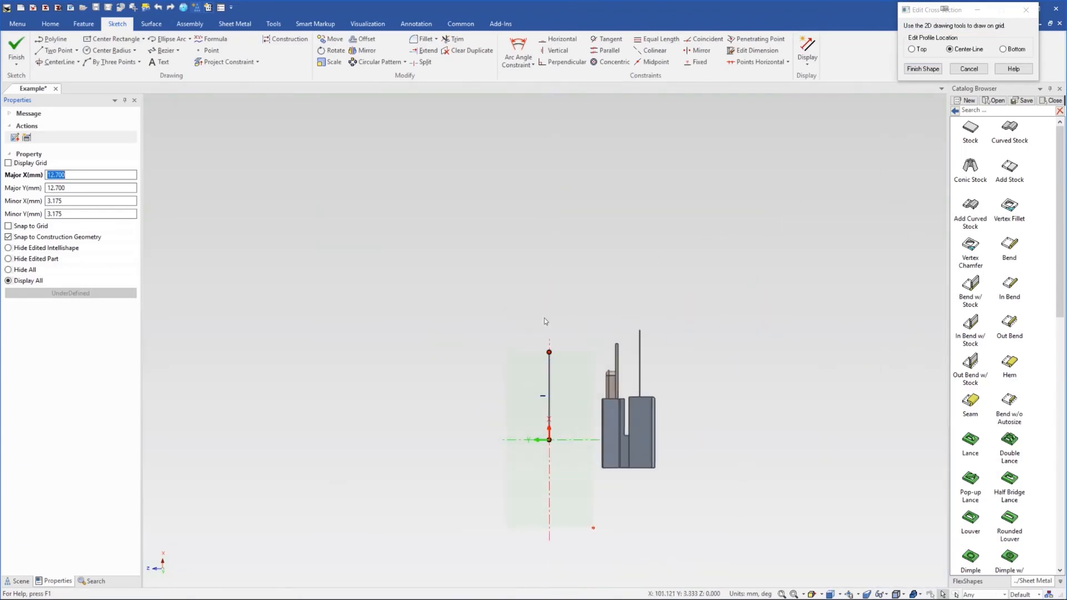
pyautogui.scroll(12, 555, 351)
pyautogui.scroll(5, 526, 351)
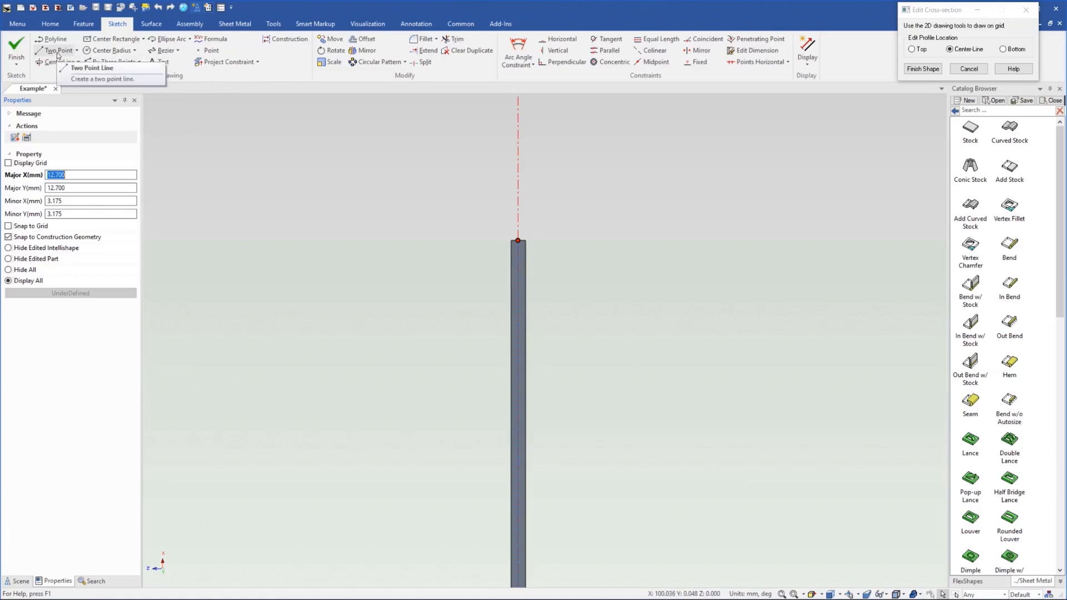
pyautogui.click(177, 51)
pyautogui.click(167, 74)
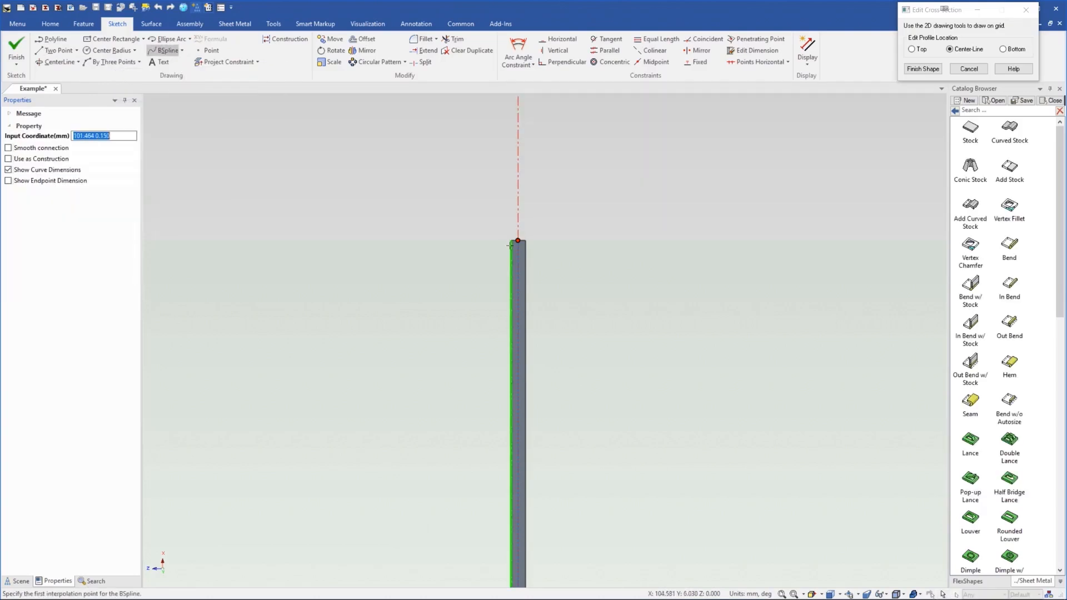
pyautogui.click(518, 242)
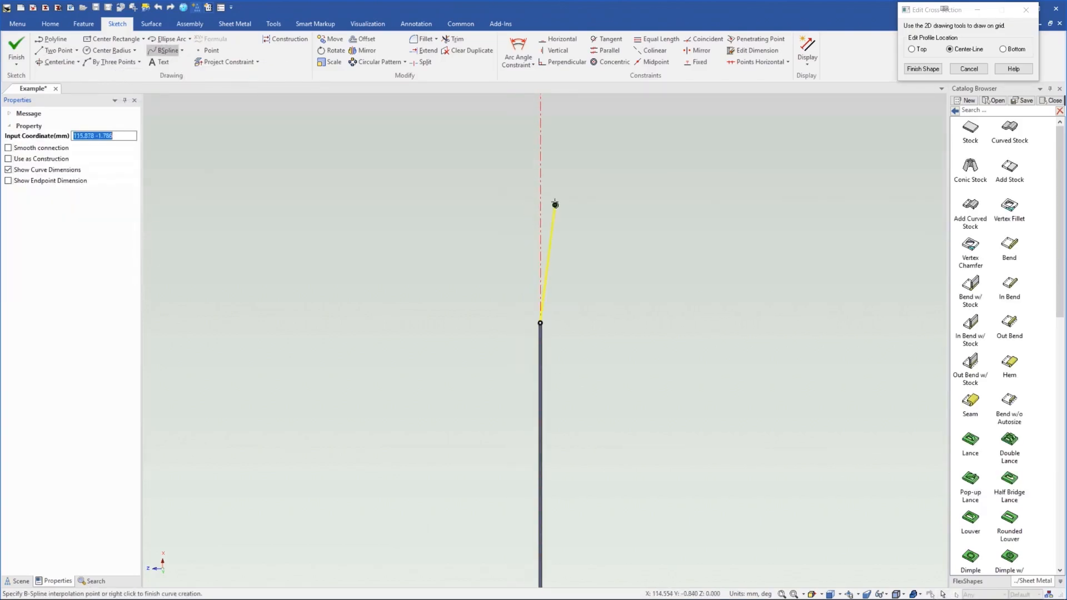
pyautogui.click(576, 188)
pyautogui.scroll(-3, 677, 153)
pyautogui.click(703, 155)
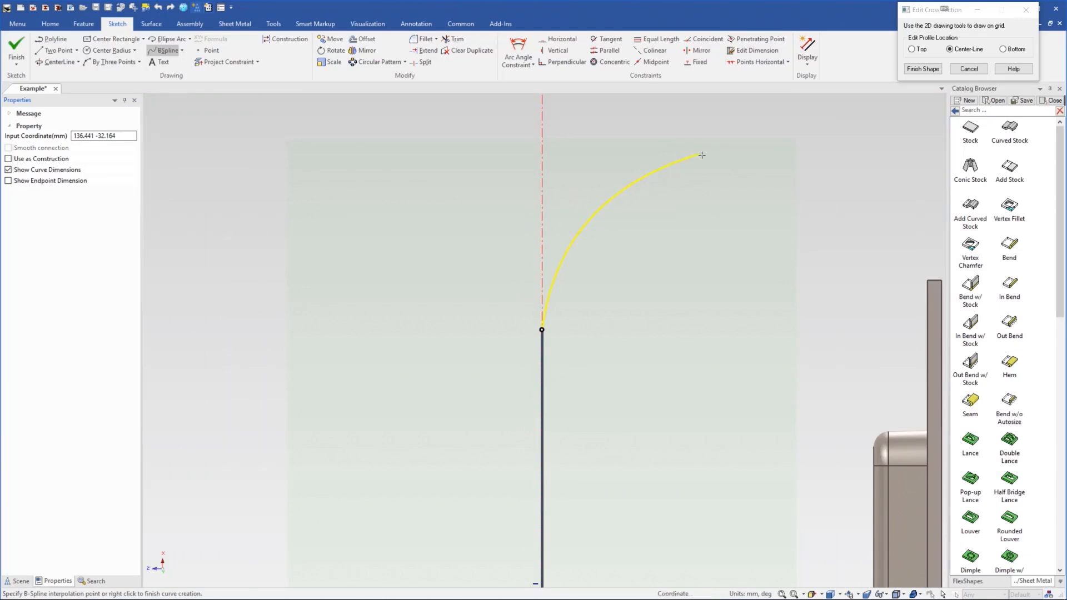
pyautogui.scroll(-1, 678, 121)
pyautogui.scroll(-1, 674, 115)
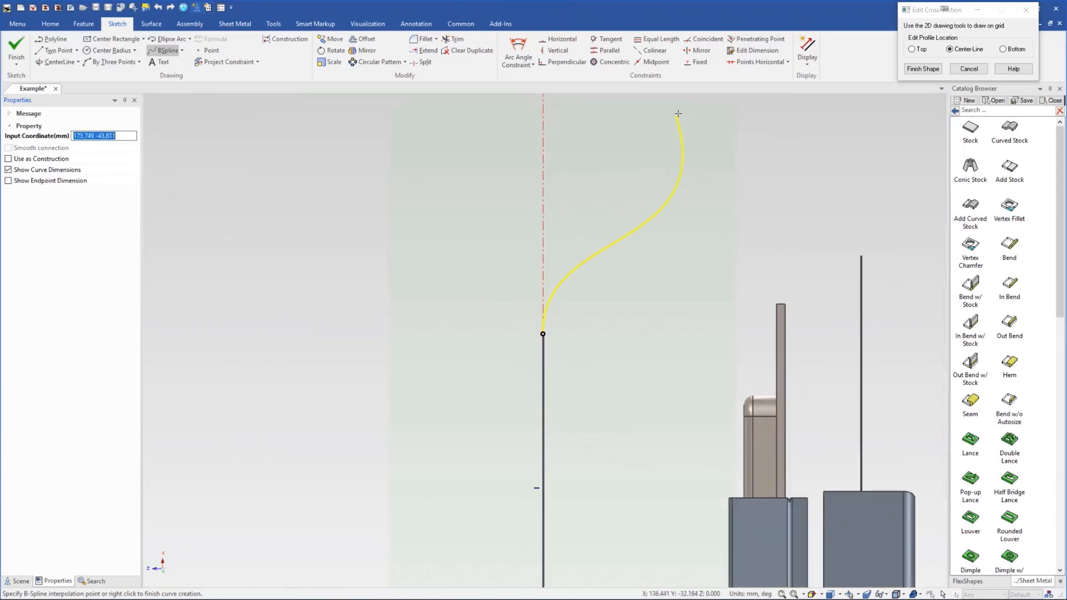
pyautogui.rightClick(647, 115)
# Align the spline's start tangent with the vertical profile line and finish the cross-section shape
pyautogui.scroll(5, 531, 356)
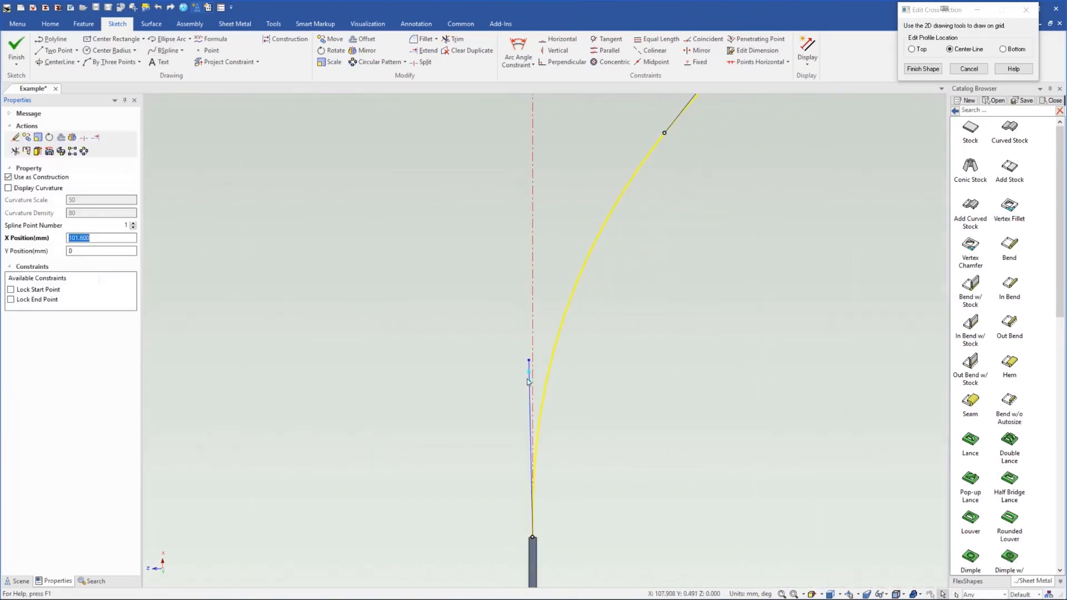
pyautogui.moveTo(529, 360); pyautogui.dragTo(533, 364)
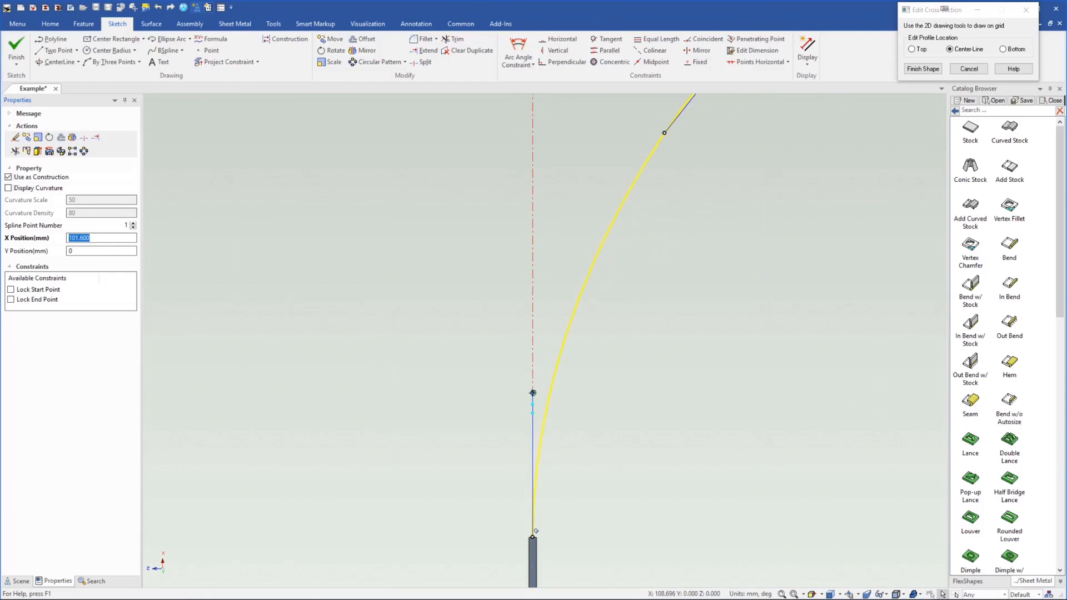
pyautogui.scroll(-5, 602, 302)
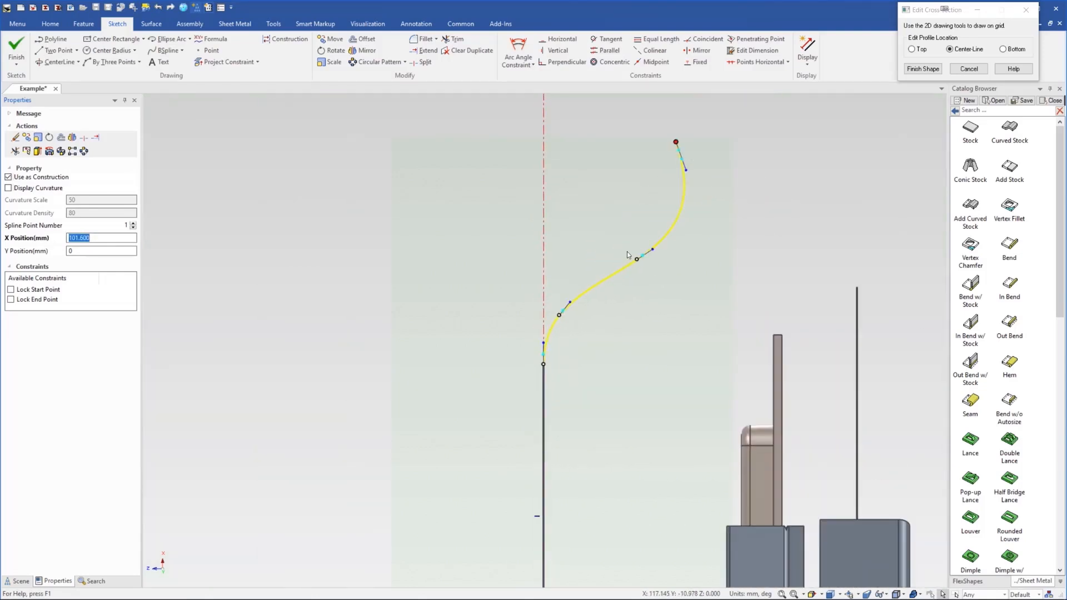
pyautogui.scroll(-4, 631, 233)
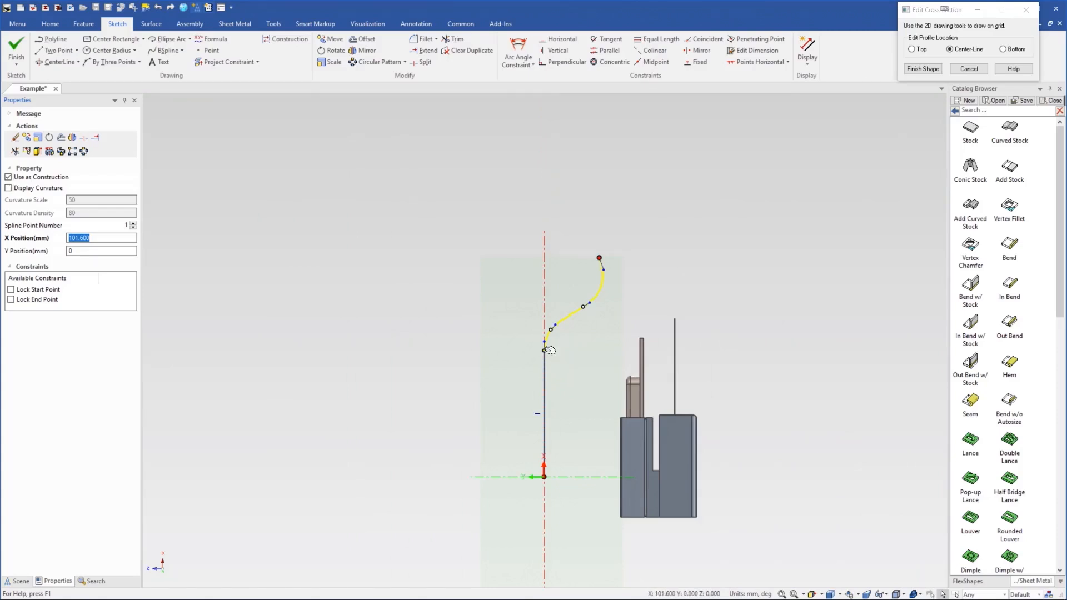
pyautogui.click(918, 70)
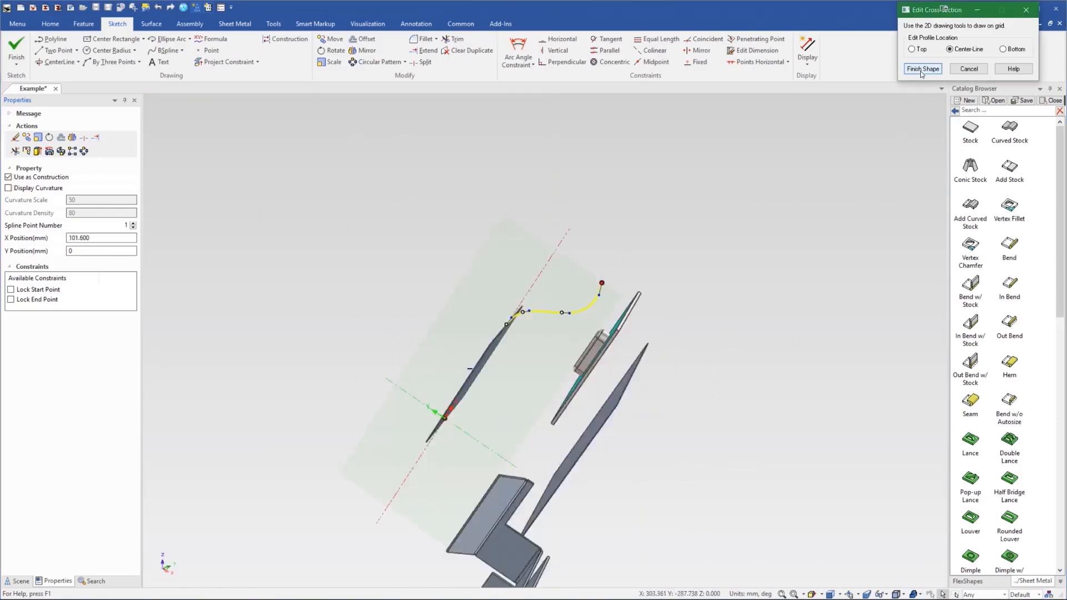
# Stretch the curved stock along its extrusion direction to a length of about 170 mm
pyautogui.moveTo(563, 299); pyautogui.dragTo(542, 260, button='middle')
pyautogui.click(495, 254)
pyautogui.click(498, 234)
pyautogui.moveTo(503, 222); pyautogui.dragTo(563, 191)
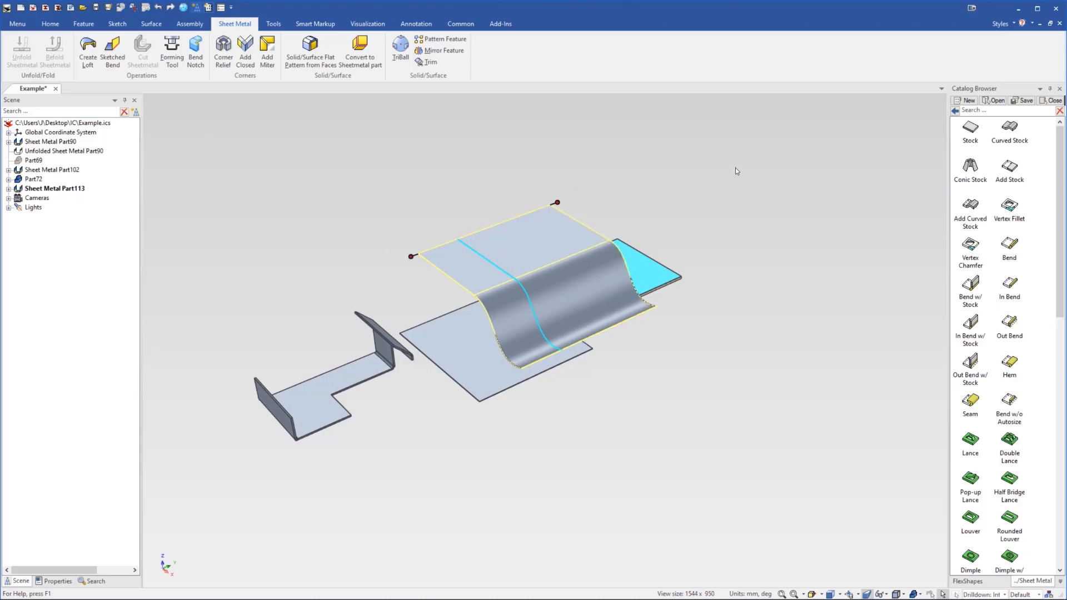
pyautogui.click(711, 214)
# Increase the curved stock's length further by entering an exact value for it
pyautogui.moveTo(554, 322); pyautogui.dragTo(545, 288, button='middle')
pyautogui.click(545, 290)
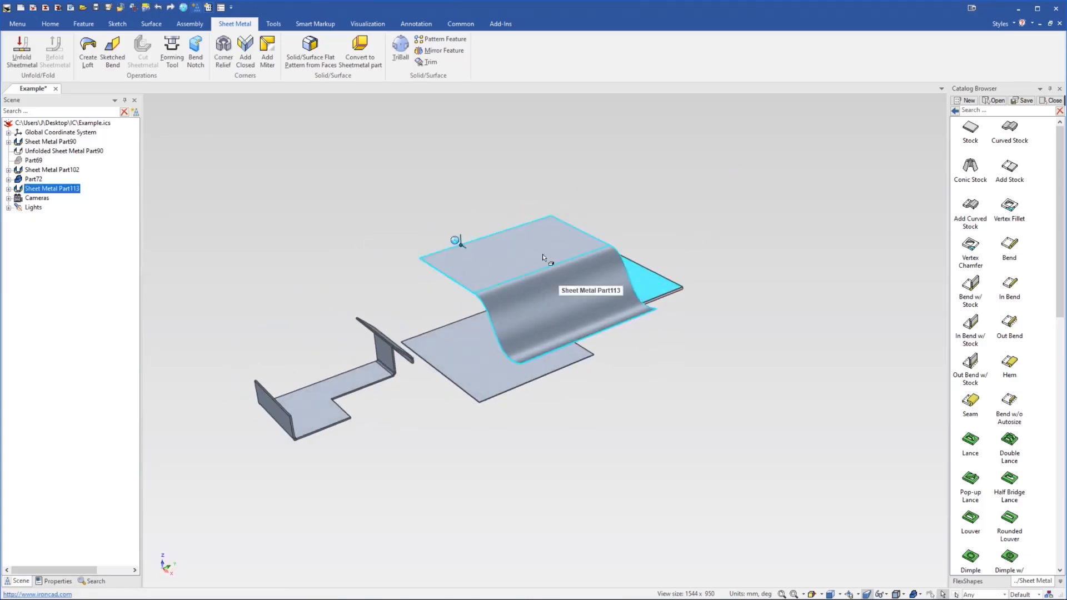
pyautogui.rightClick(559, 215)
pyautogui.click(583, 220)
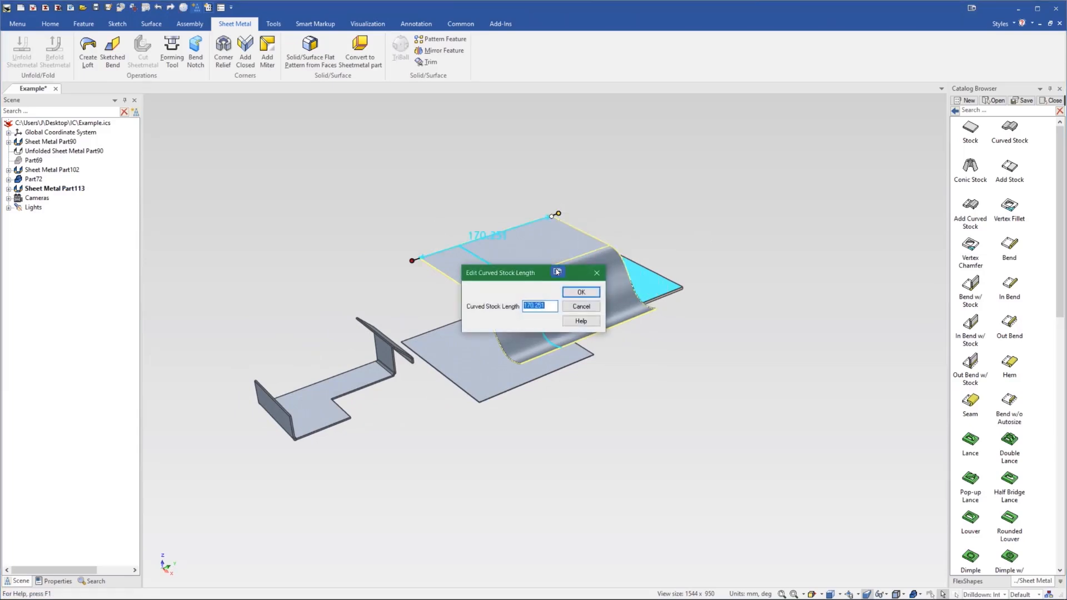
pyautogui.press('Return')
pyautogui.click(632, 202)
pyautogui.moveTo(556, 275)
pyautogui.mouseDown(button='middle')
pyautogui.moveTo(516, 282)
pyautogui.moveTo(555, 222)
pyautogui.moveTo(572, 247)
pyautogui.moveTo(564, 276)
pyautogui.mouseUp(button='middle')
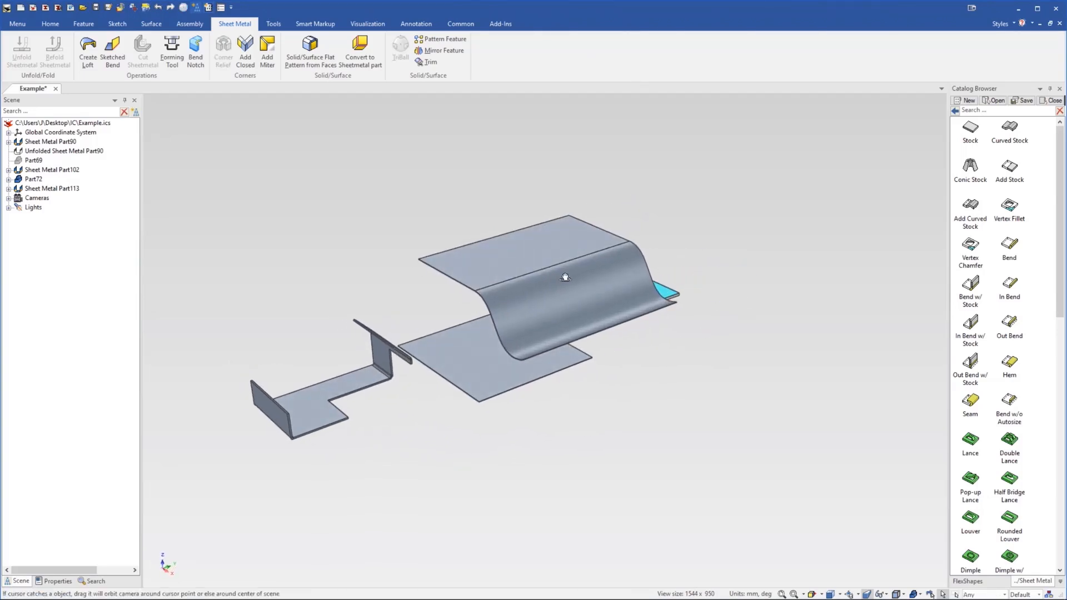
# Delete the curved stock part and add a Conic Stock from the Sheet Metal catalog as a new part beside the flat sheet
pyautogui.click(554, 275)
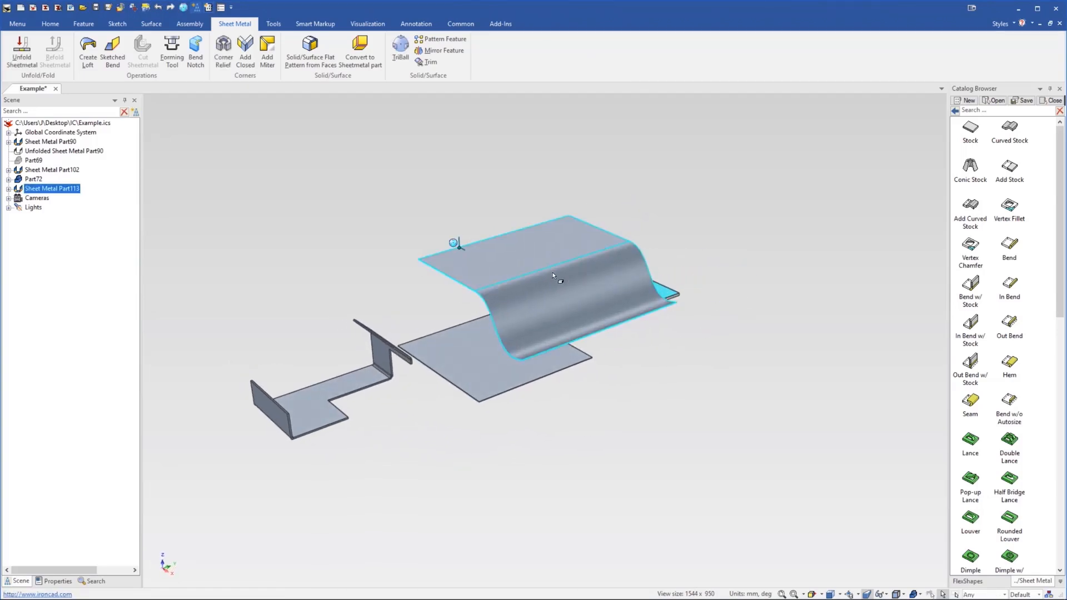
pyautogui.press('Delete')
pyautogui.scroll(3, 477, 337)
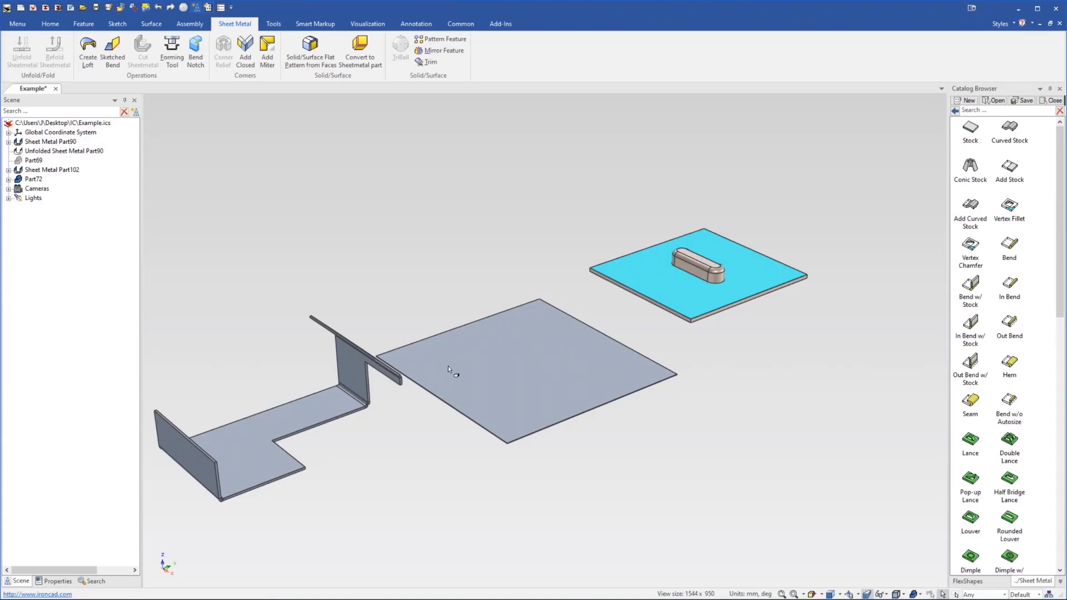
pyautogui.scroll(1, 456, 366)
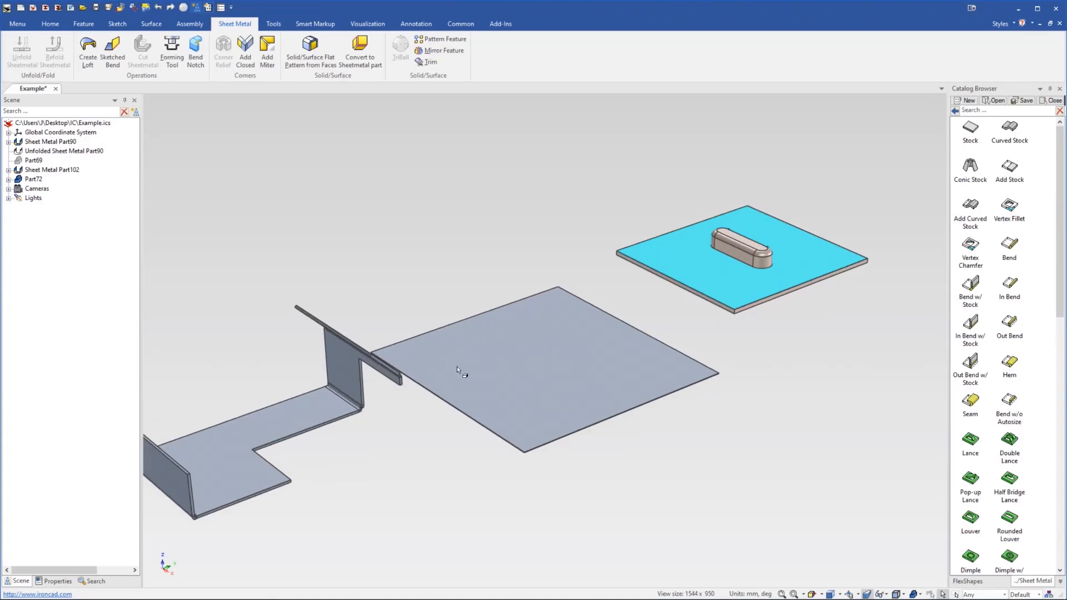
pyautogui.moveTo(487, 207); pyautogui.dragTo(495, 380)
pyautogui.scroll(-1, 507, 305)
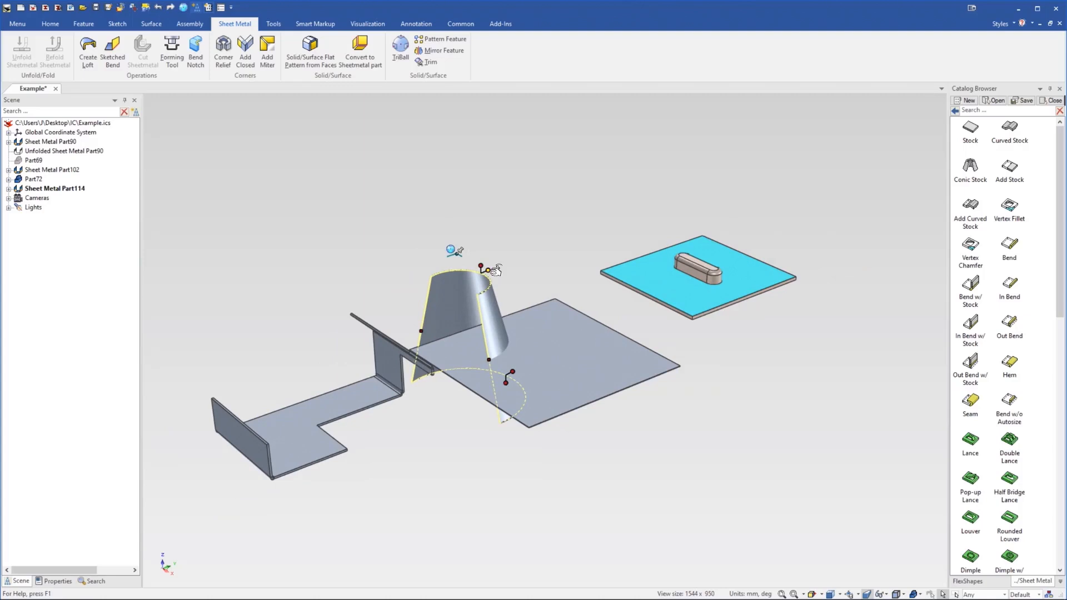
# Stretch the conic stock about 29 mm taller and raise the part above the flat sheet with the TriBall
pyautogui.moveTo(468, 280); pyautogui.dragTo(482, 228)
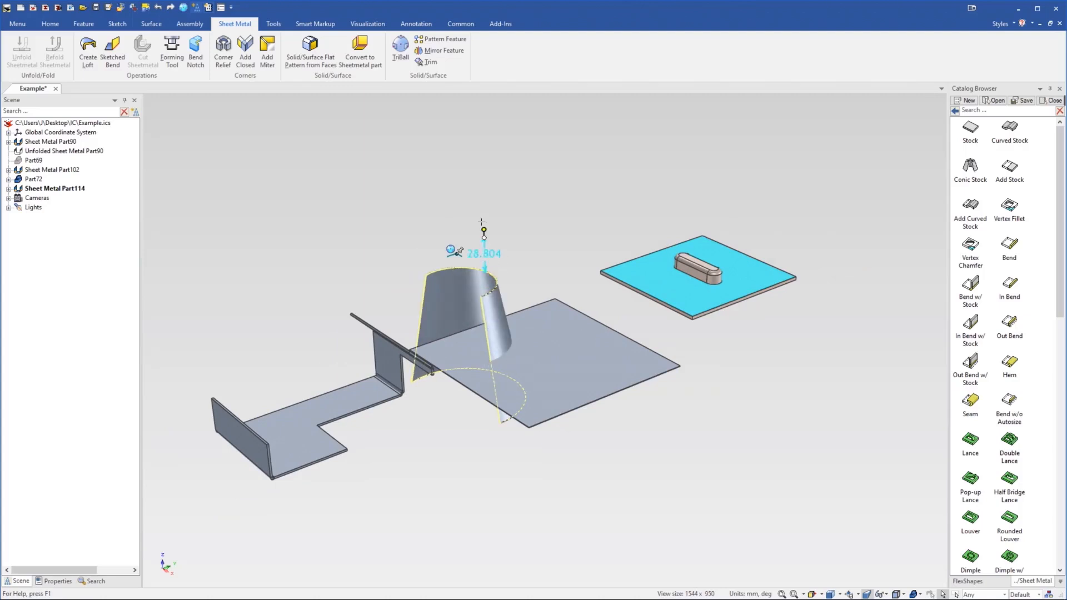
pyautogui.click(563, 337)
pyautogui.click(439, 289)
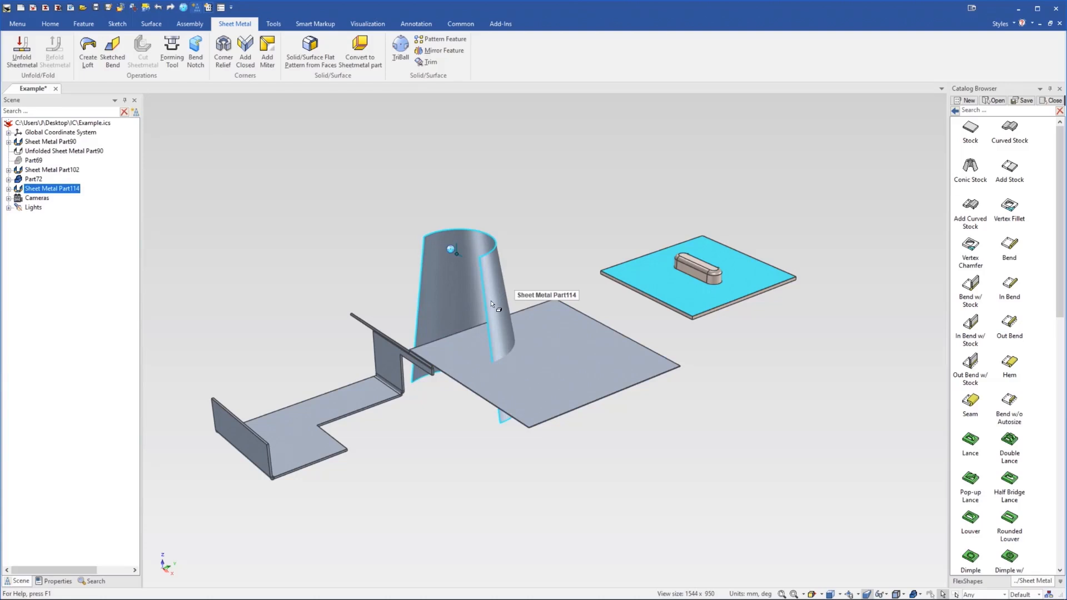
pyautogui.press('F10')
pyautogui.moveTo(454, 192); pyautogui.dragTo(451, 95)
pyautogui.press('F10')
pyautogui.scroll(-2, 567, 268)
pyautogui.scroll(4, 520, 295)
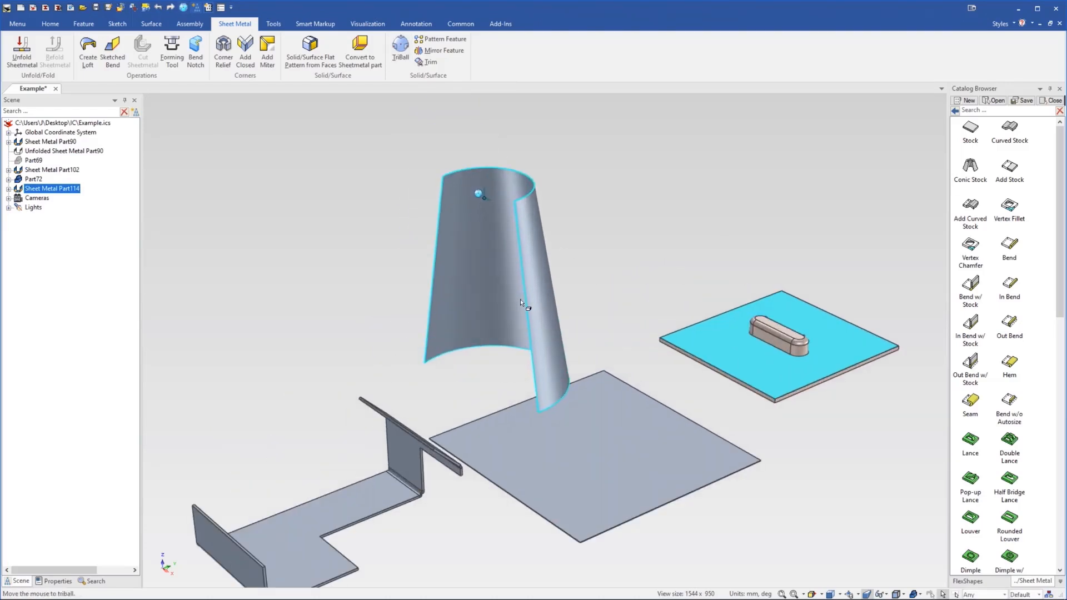
# Enlarge the conic stock's bottom radius, specifying it as an outer radius
pyautogui.click(520, 323)
pyautogui.rightClick(552, 351)
pyautogui.click(568, 357)
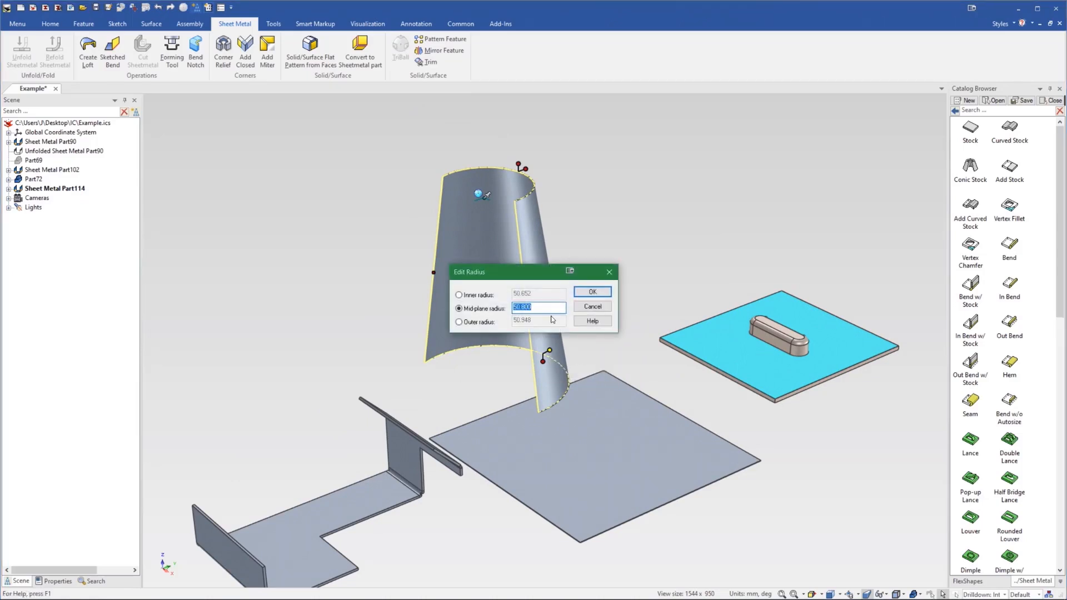
pyautogui.click(470, 322)
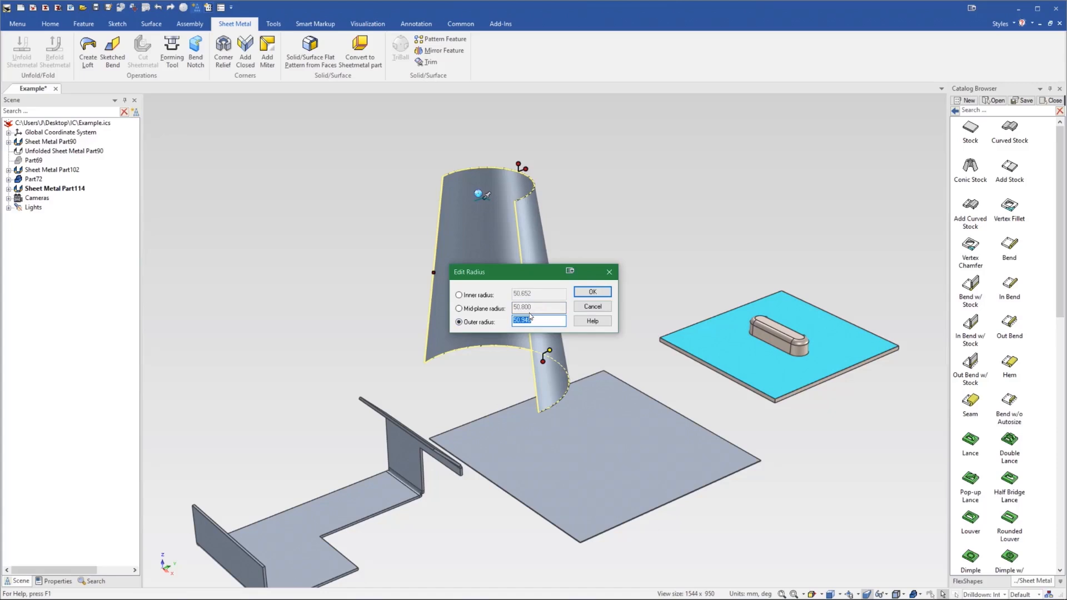
pyautogui.press('Return')
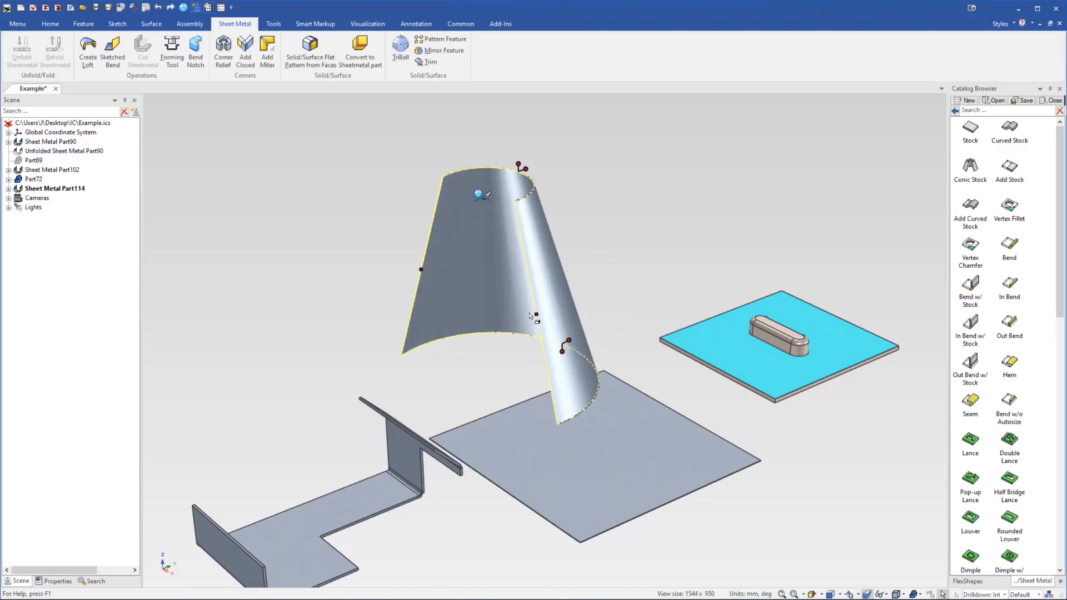
# Set the conic stock's top outer radius to 40 mm
pyautogui.rightClick(528, 167)
pyautogui.click(549, 175)
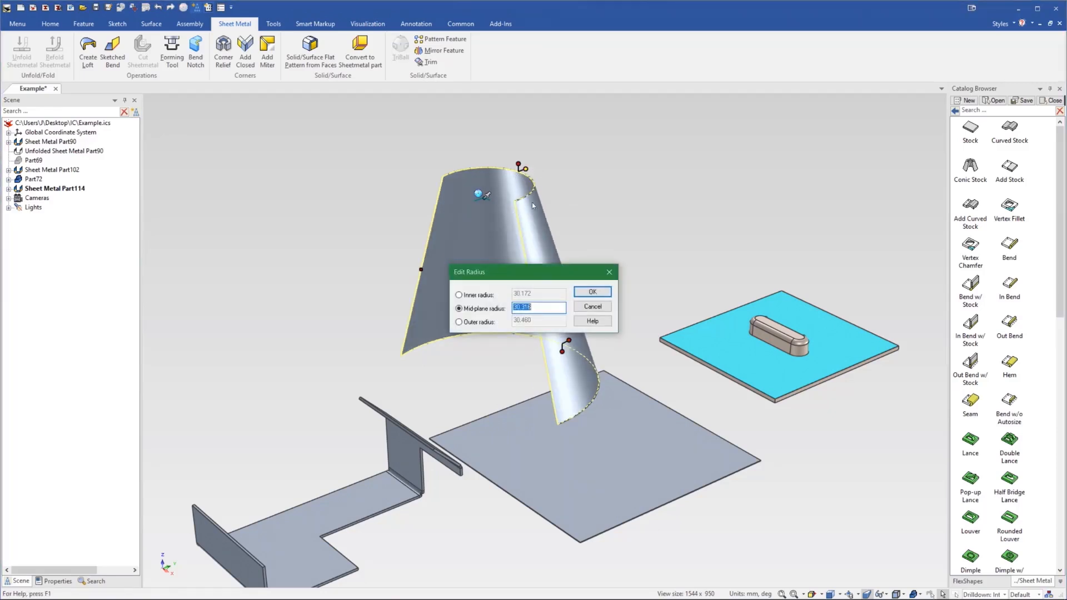
pyautogui.click(487, 325)
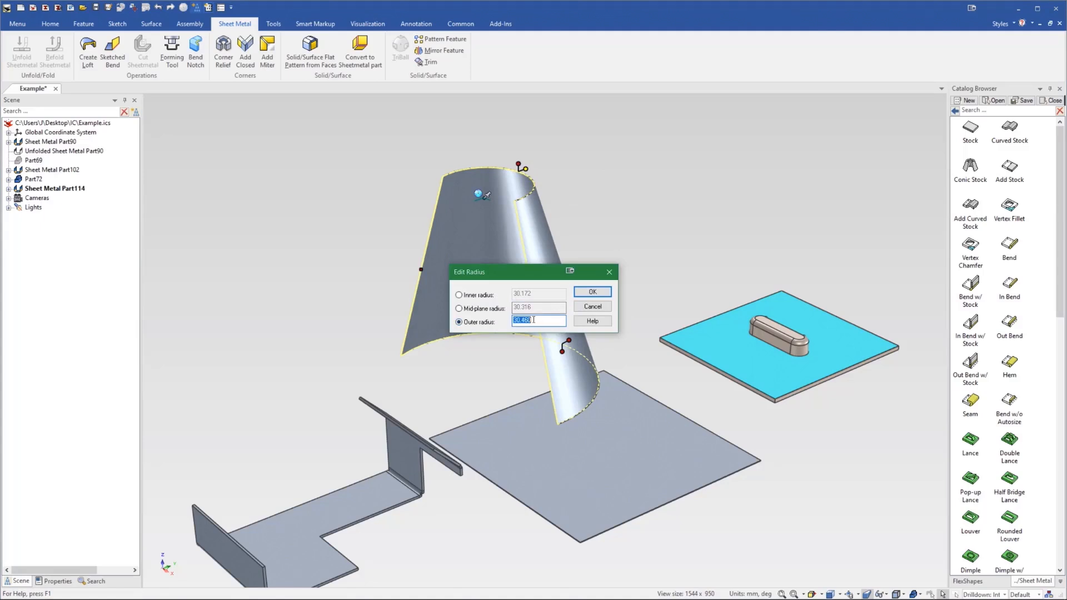
pyautogui.write('40')
pyautogui.press('Return')
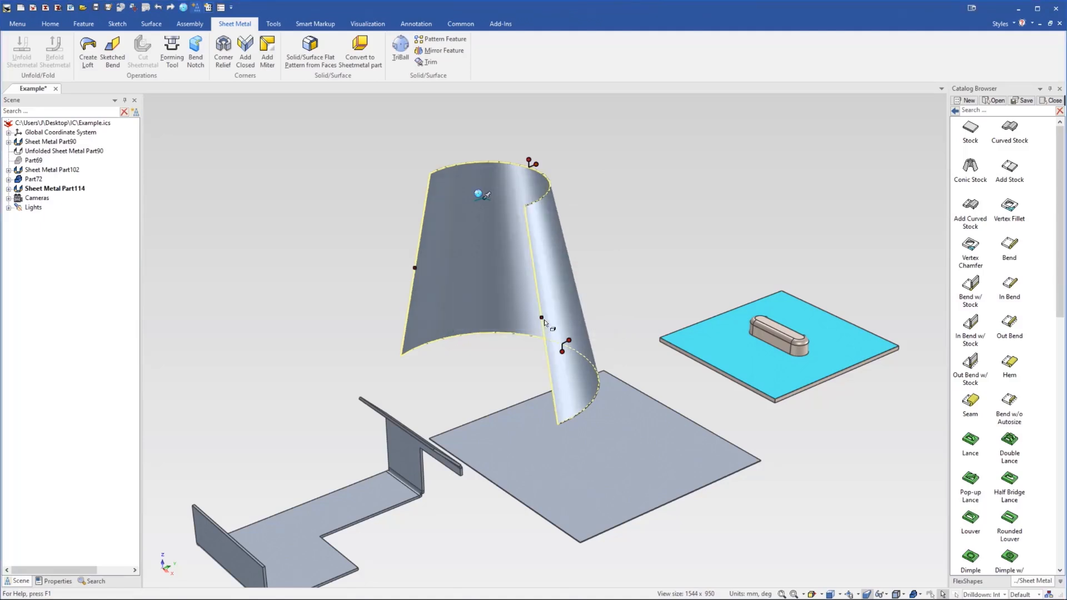
# Sweep the conic stock's open edge around into a nearly full cone, and set its angle to 45 degrees
pyautogui.moveTo(541, 319); pyautogui.dragTo(393, 303)
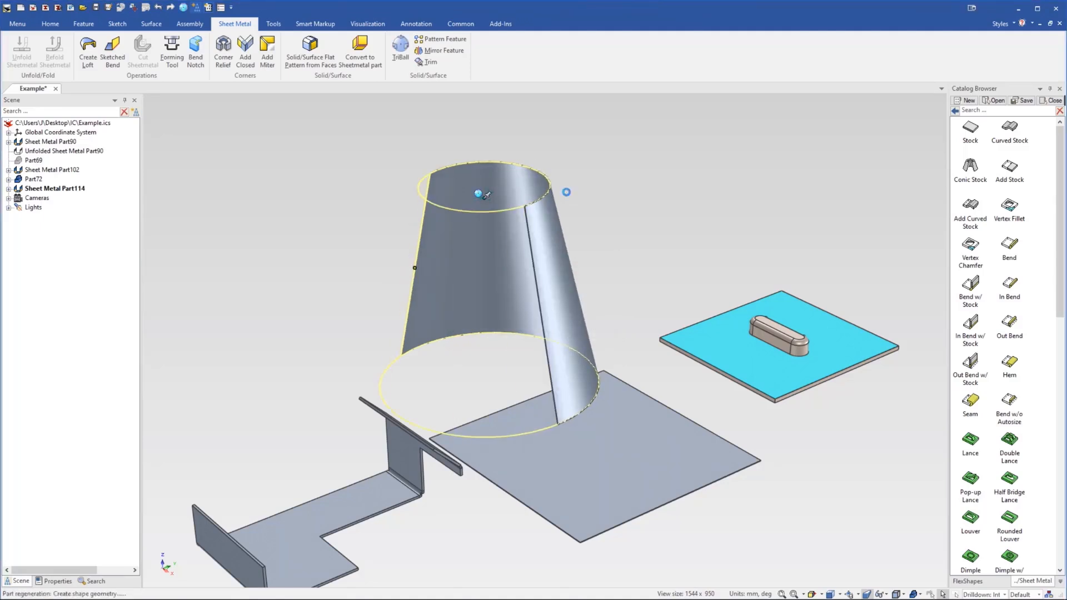
pyautogui.click(650, 218)
pyautogui.moveTo(469, 293)
pyautogui.mouseDown(button='middle')
pyautogui.moveTo(658, 456)
pyautogui.moveTo(456, 303)
pyautogui.mouseUp(button='middle')
pyautogui.click(450, 291)
pyautogui.rightClick(432, 276)
pyautogui.click(443, 284)
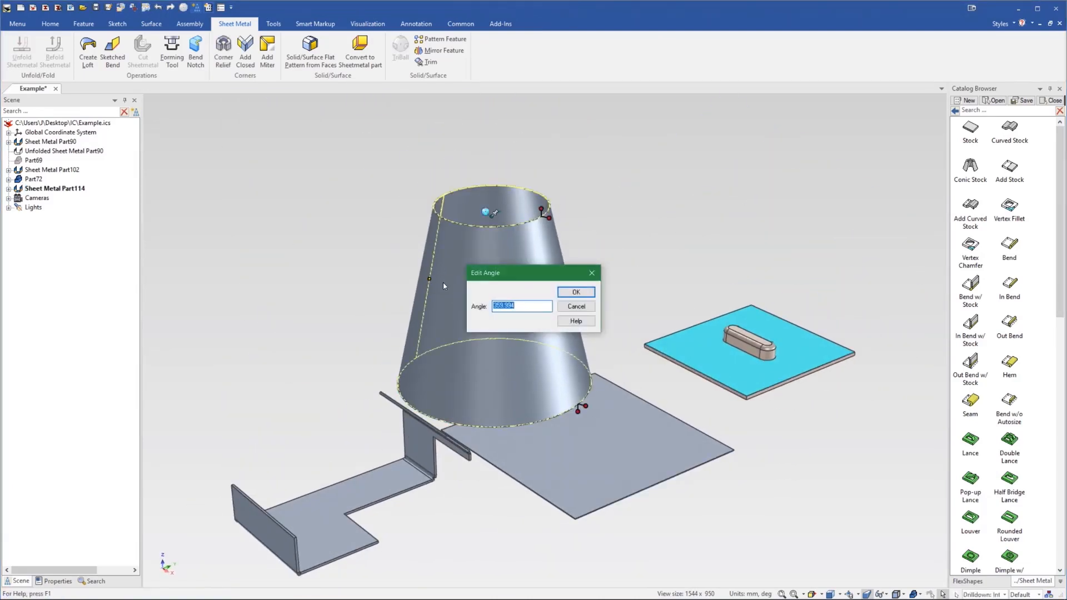
pyautogui.write('45')
pyautogui.press('Return')
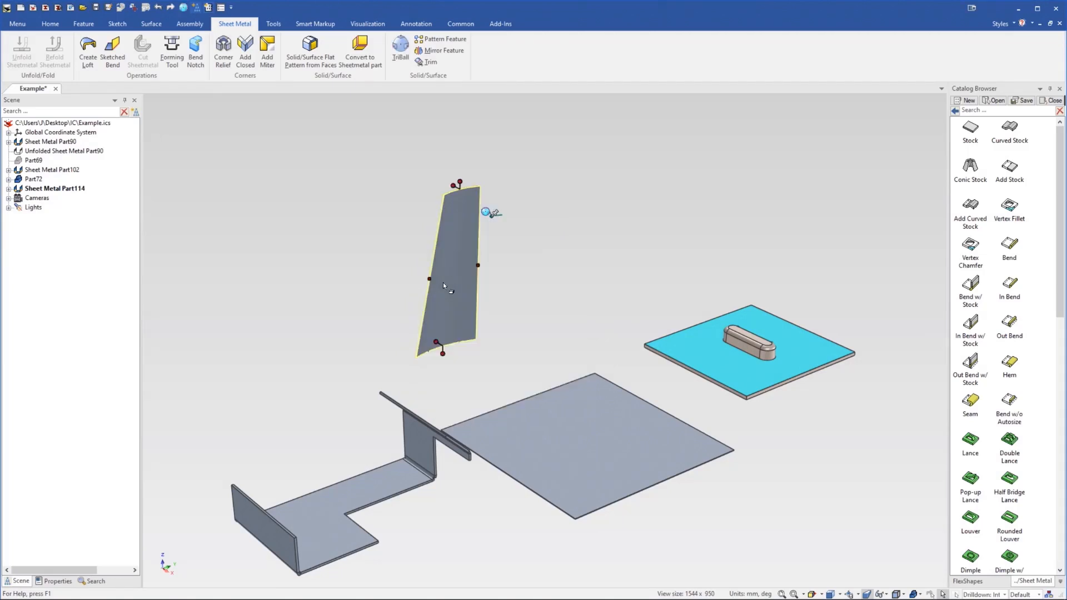
pyautogui.click(527, 266)
# Delete the conic stock part from the scene
pyautogui.moveTo(466, 294)
pyautogui.mouseDown(button='middle')
pyautogui.moveTo(495, 395)
pyautogui.moveTo(472, 398)
pyautogui.moveTo(462, 299)
pyautogui.mouseUp(button='middle')
pyautogui.click(463, 299)
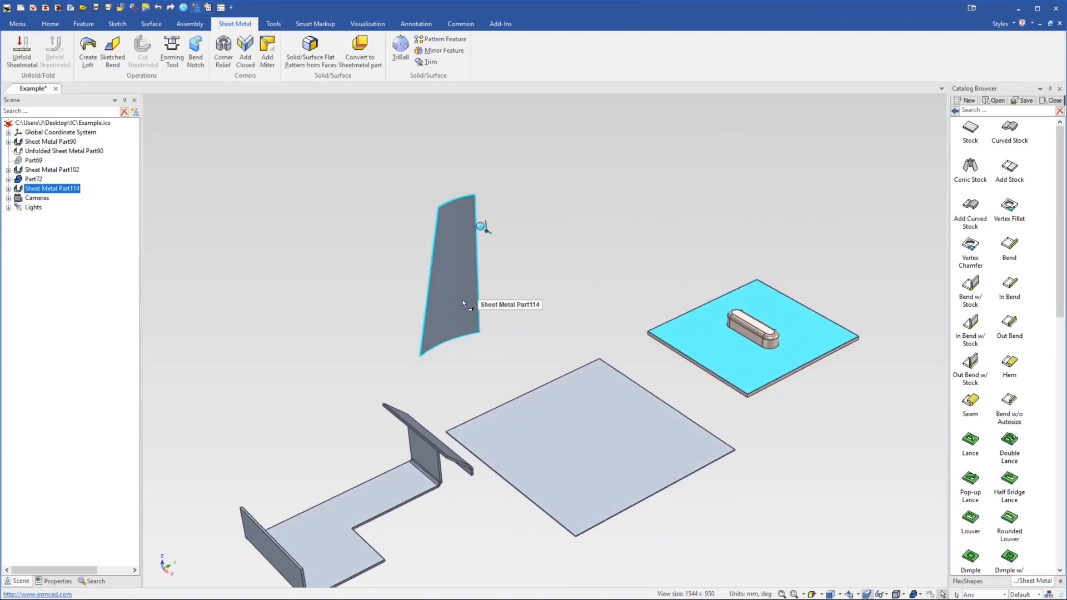
pyautogui.press('Delete')
pyautogui.scroll(-3, 662, 365)
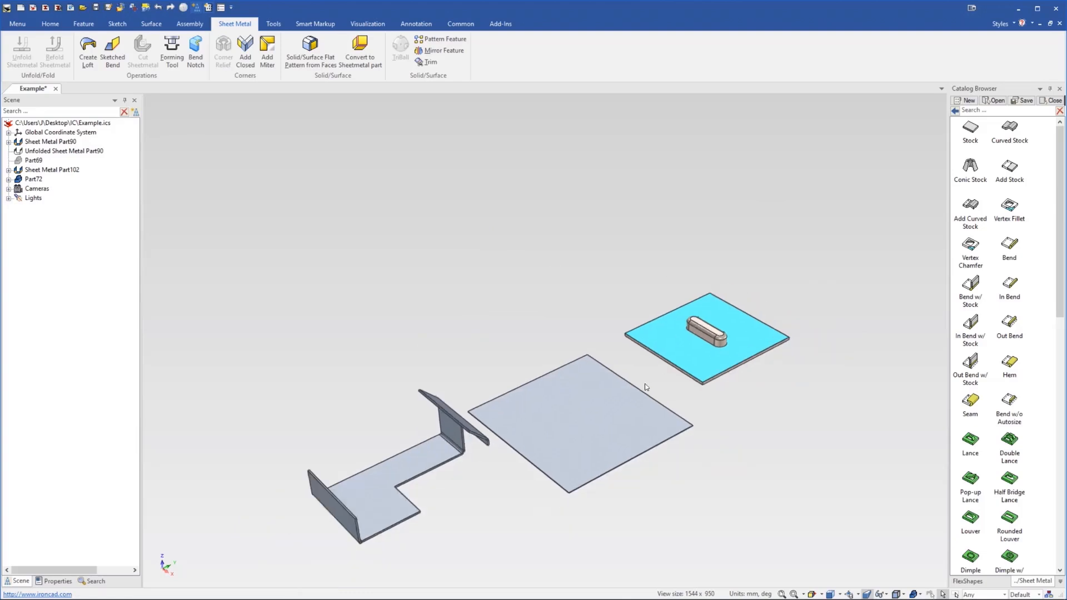
pyautogui.scroll(5, 526, 446)
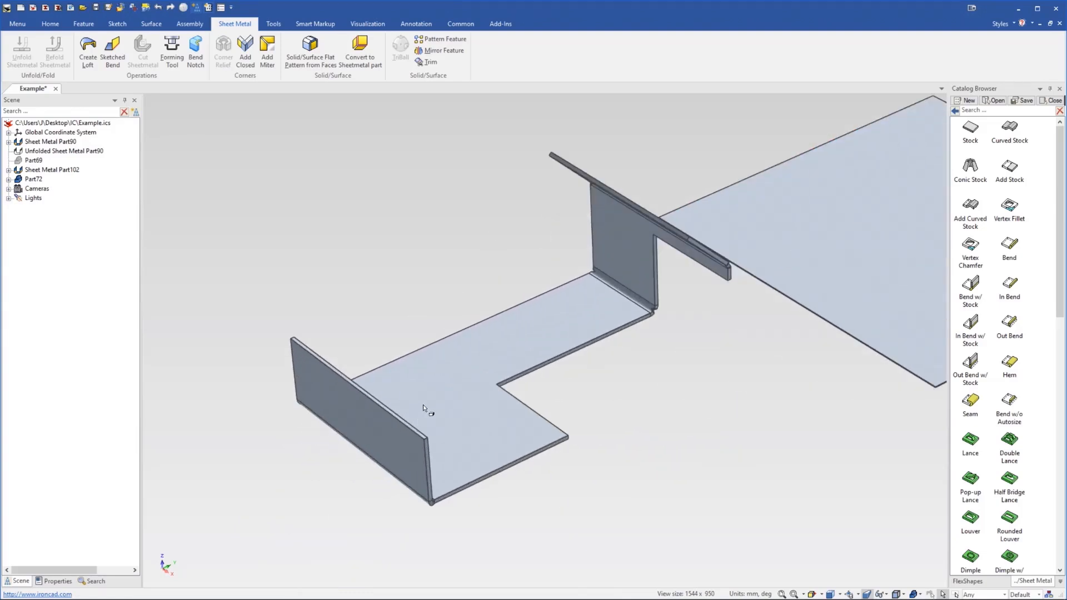
pyautogui.moveTo(427, 388); pyautogui.dragTo(424, 381, button='middle')
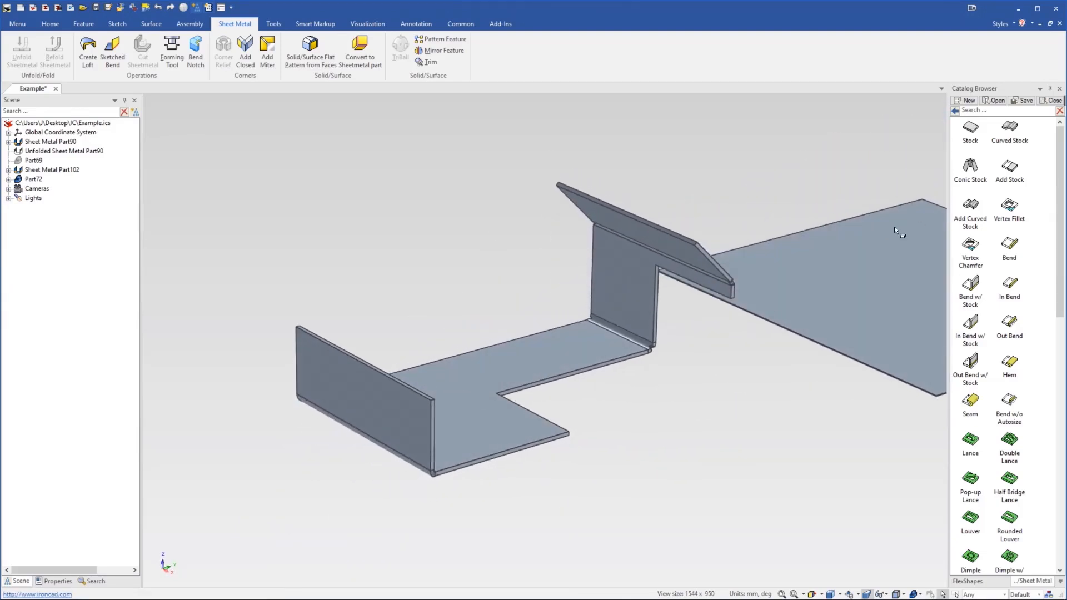
# Extend the upright end flange and the sloping flange by adding stock to their free edges
pyautogui.moveTo(1006, 174); pyautogui.dragTo(378, 370)
pyautogui.click(457, 277)
pyautogui.moveTo(371, 341); pyautogui.dragTo(362, 332, button='middle')
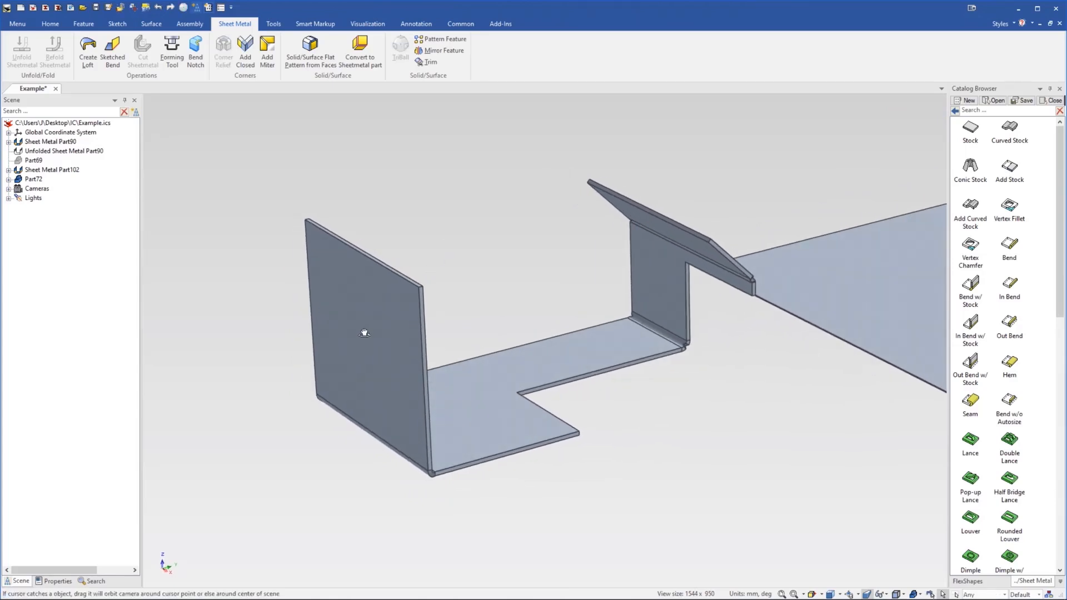
pyautogui.moveTo(629, 247); pyautogui.dragTo(663, 219)
pyautogui.click(698, 205)
pyautogui.moveTo(679, 224)
pyautogui.mouseDown(button='middle')
pyautogui.moveTo(582, 264)
pyautogui.moveTo(600, 229)
pyautogui.moveTo(634, 231)
pyautogui.moveTo(659, 215)
pyautogui.mouseUp(button='middle')
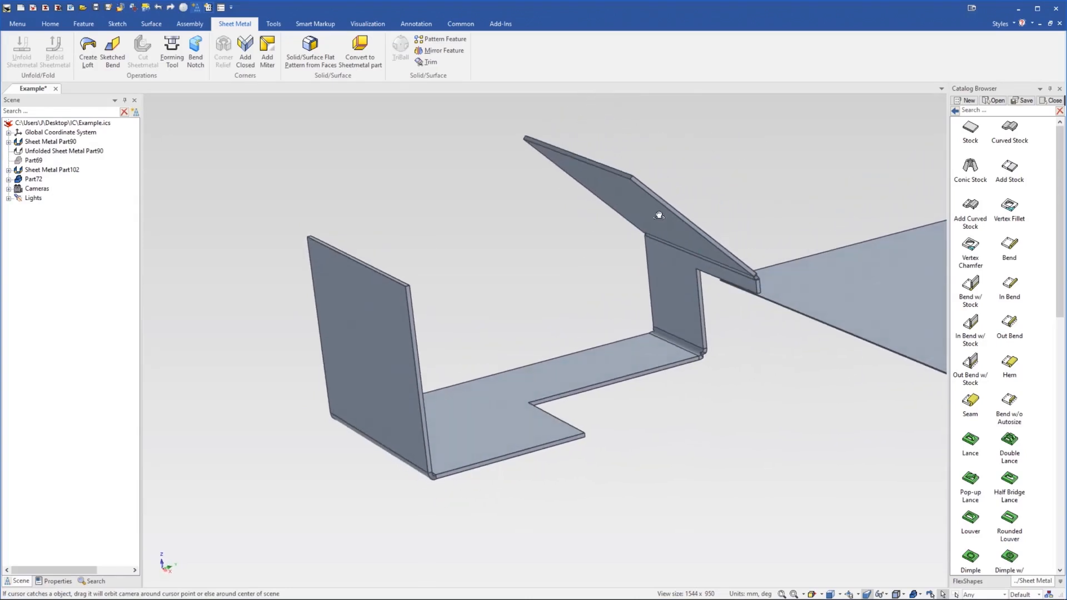
pyautogui.click(370, 329)
pyautogui.click(364, 365)
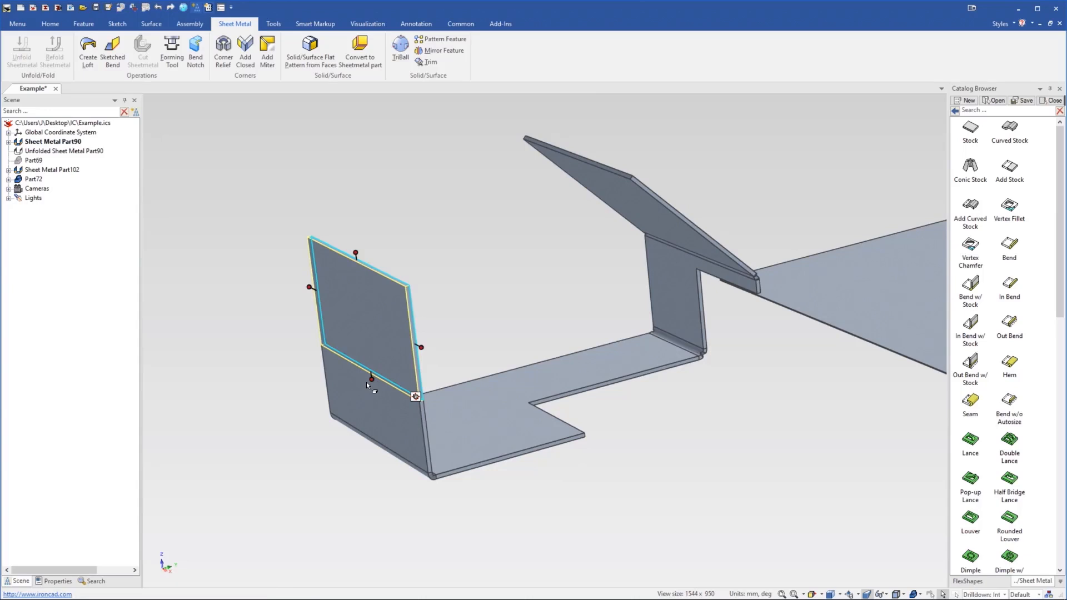
pyautogui.click(619, 413)
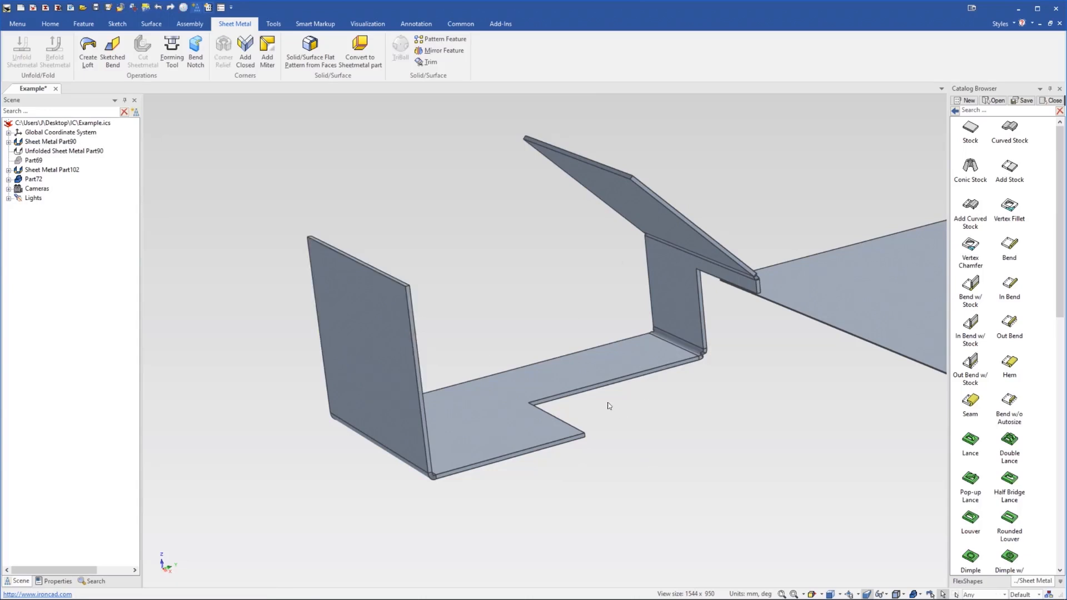
# Place a Custom Profile cutout across the bend between the upright end flange and the base
pyautogui.moveTo(554, 359); pyautogui.dragTo(543, 388, button='middle')
pyautogui.scroll(-10, 1027, 434)
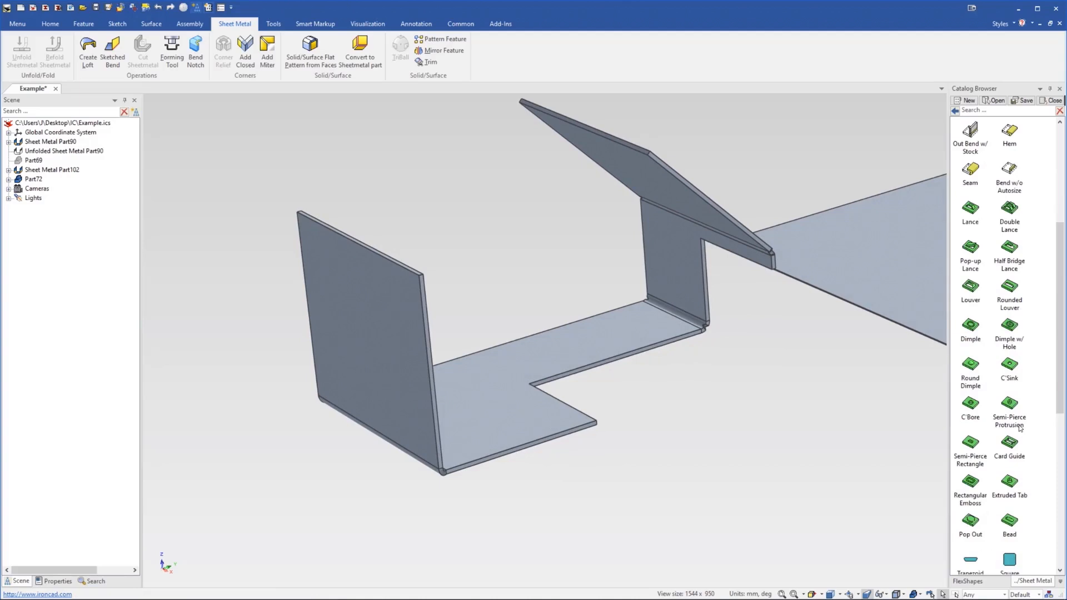
pyautogui.moveTo(508, 434); pyautogui.dragTo(393, 438, button='middle')
pyautogui.scroll(2, 523, 373)
pyautogui.scroll(1, 524, 376)
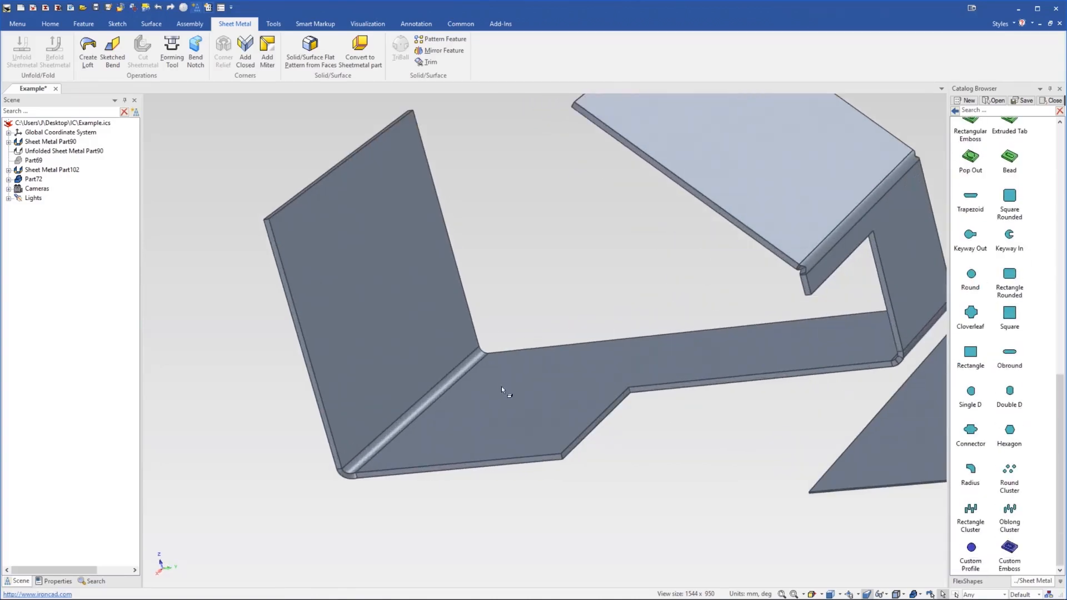
pyautogui.scroll(2, 498, 410)
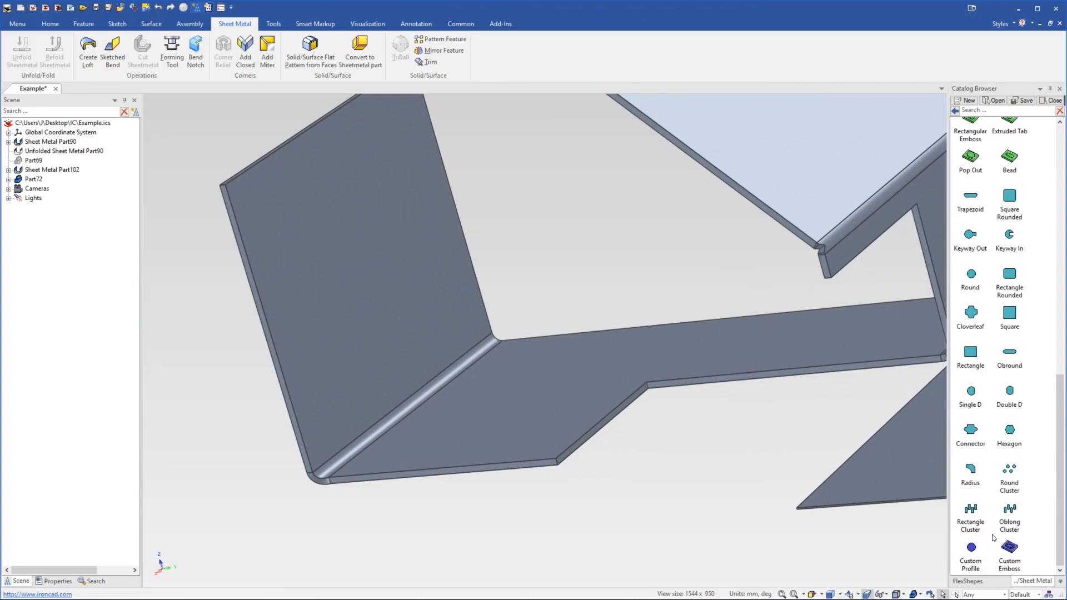
pyautogui.moveTo(452, 391)
pyautogui.mouseDown(button='middle')
pyautogui.moveTo(460, 376)
pyautogui.moveTo(479, 389)
pyautogui.moveTo(467, 389)
pyautogui.mouseUp(button='middle')
pyautogui.scroll(-1, 470, 389)
pyautogui.scroll(-3, 526, 381)
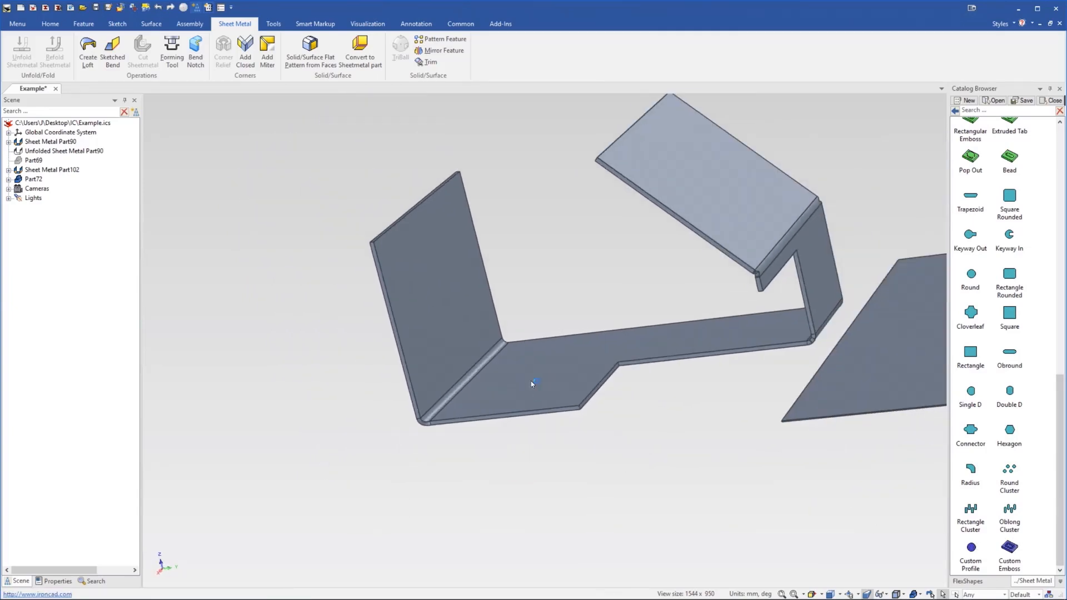
pyautogui.scroll(2, 523, 378)
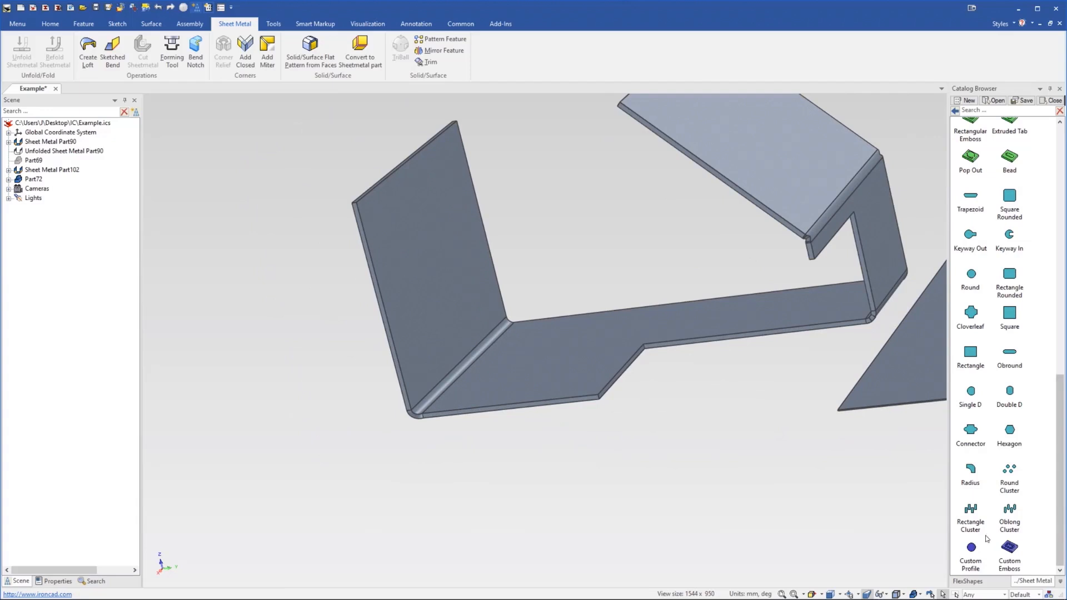
pyautogui.moveTo(971, 550); pyautogui.dragTo(465, 364)
pyautogui.scroll(5, 467, 361)
pyautogui.moveTo(487, 377); pyautogui.dragTo(466, 317, button='middle')
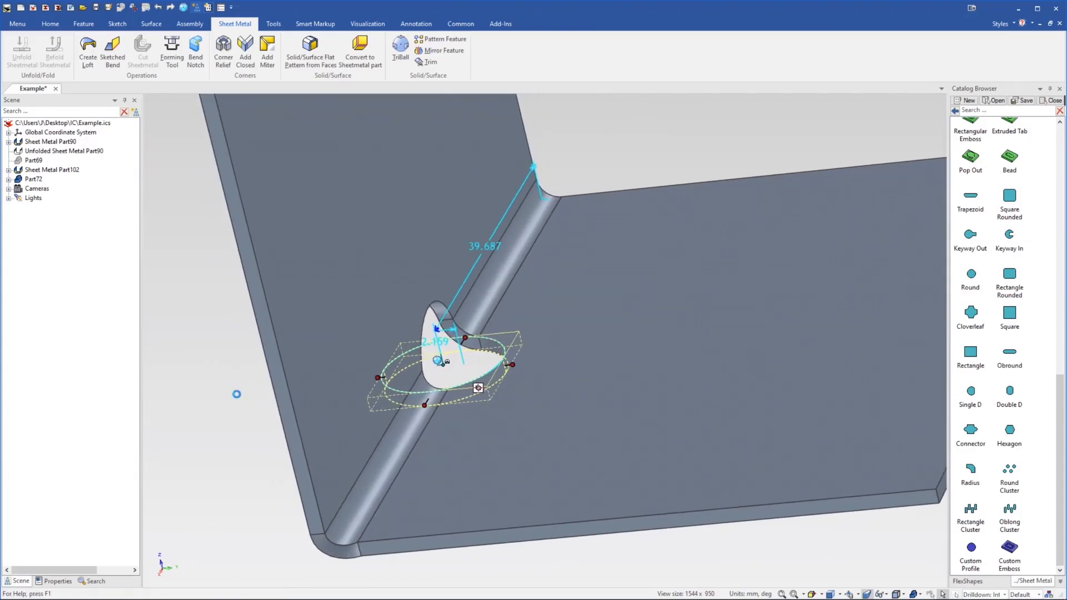
pyautogui.click(237, 394)
pyautogui.moveTo(468, 329); pyautogui.dragTo(448, 362, button='middle')
# Edit the custom profile's cross-section in flat, replacing the circle with a center rectangle about 14.4 by 24.7 mm across the bend
pyautogui.click(482, 344)
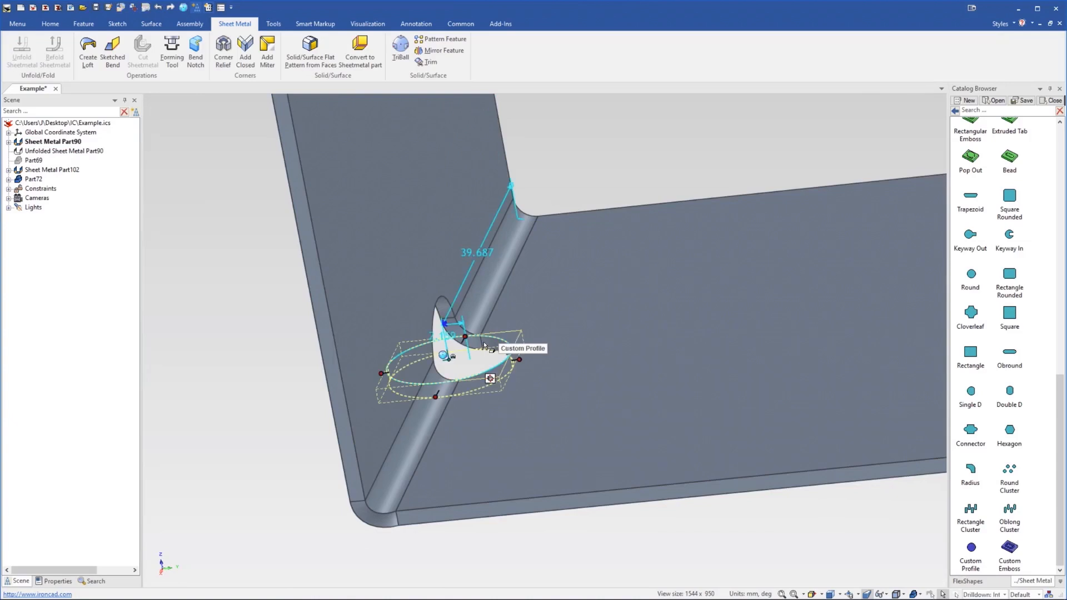
pyautogui.rightClick(484, 344)
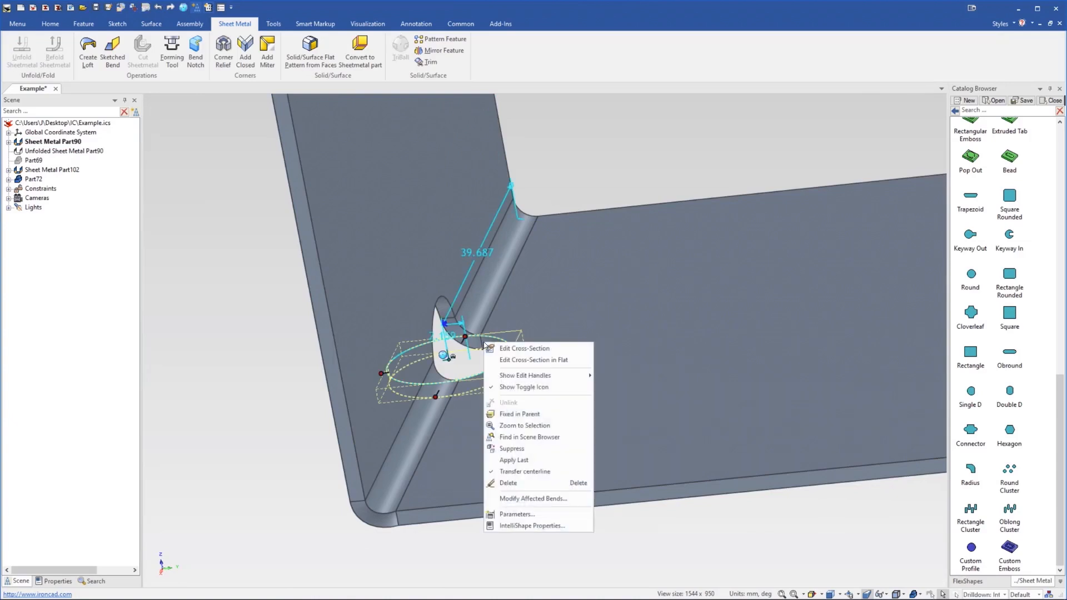
pyautogui.click(548, 361)
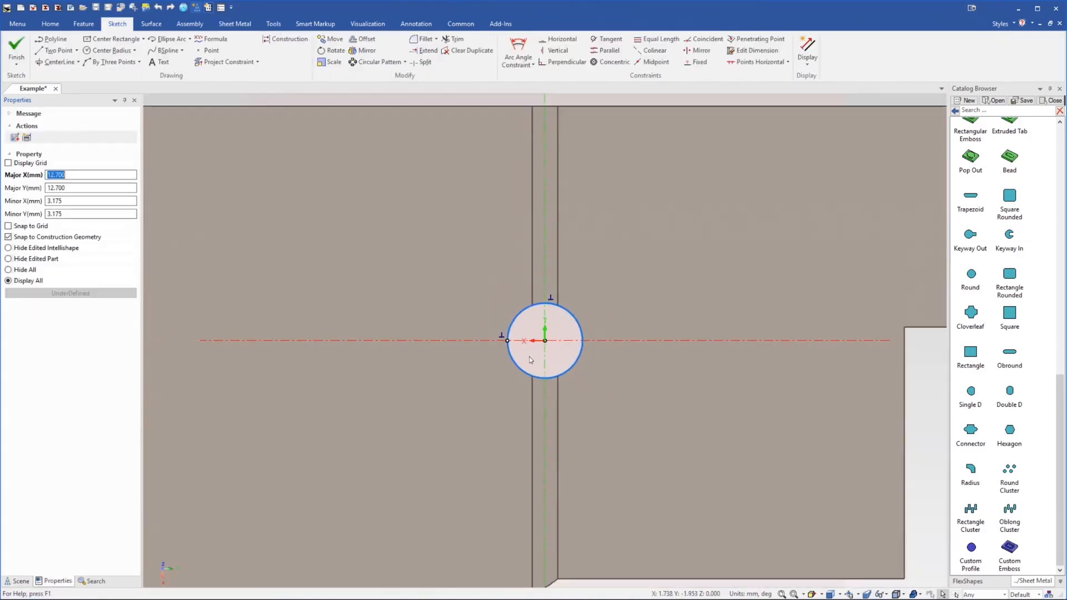
pyautogui.moveTo(475, 269); pyautogui.dragTo(596, 385)
pyautogui.press('Delete')
pyautogui.click(115, 39)
pyautogui.click(546, 295)
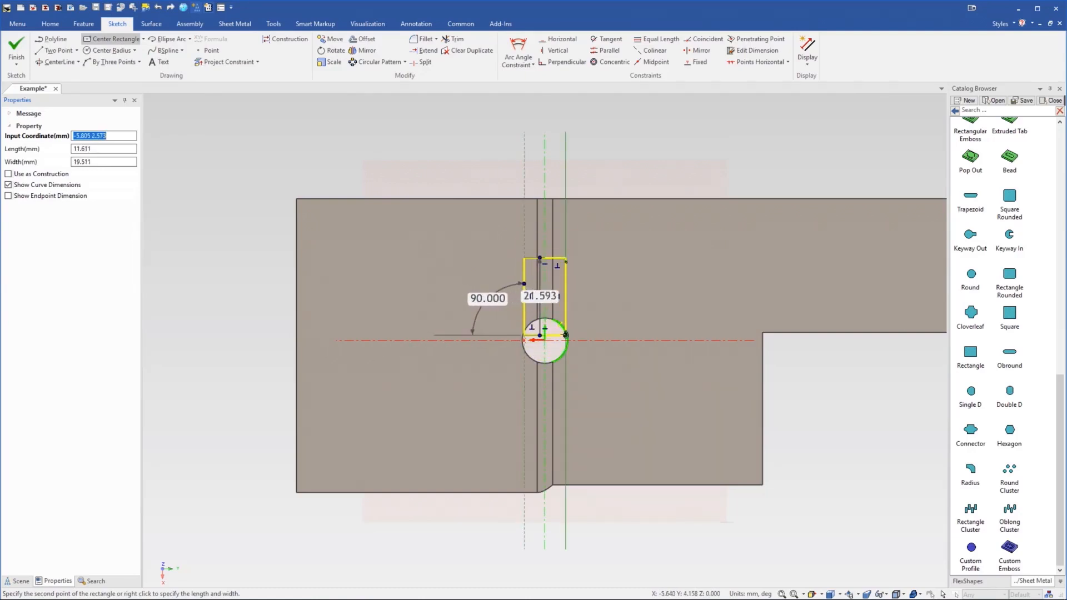
pyautogui.click(570, 340)
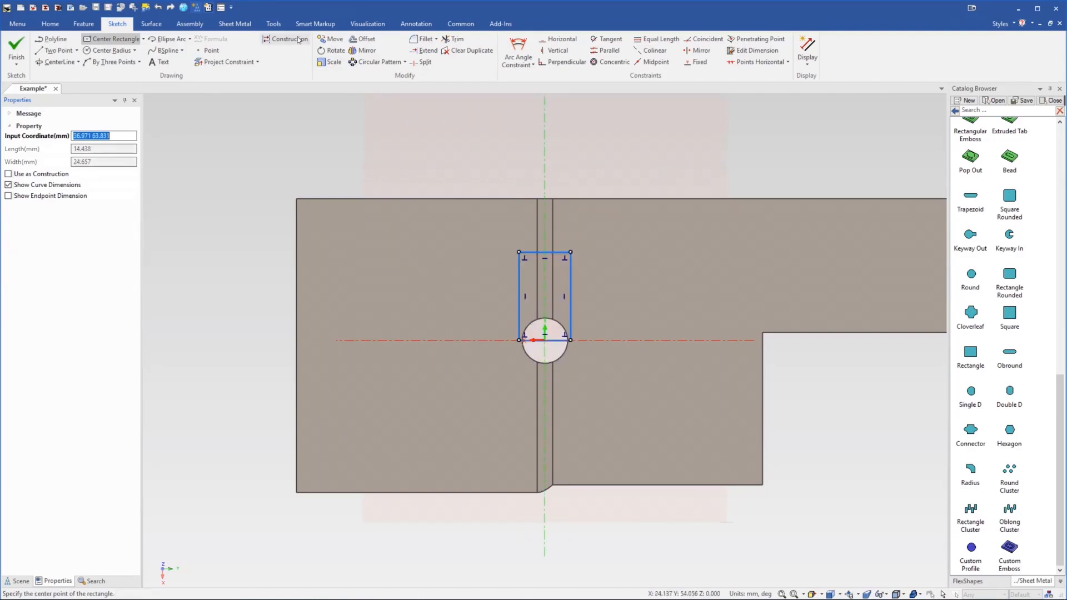
# Fillet all four corners of the rectangle with a 3 mm radius and finish the cross-section sketch
pyautogui.click(422, 39)
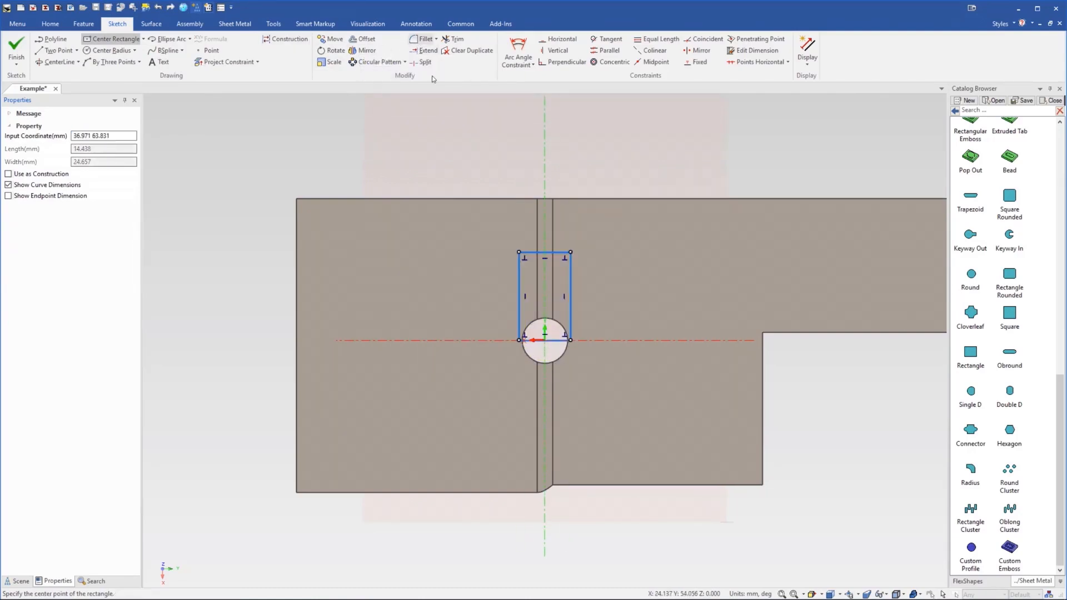
pyautogui.click(571, 251)
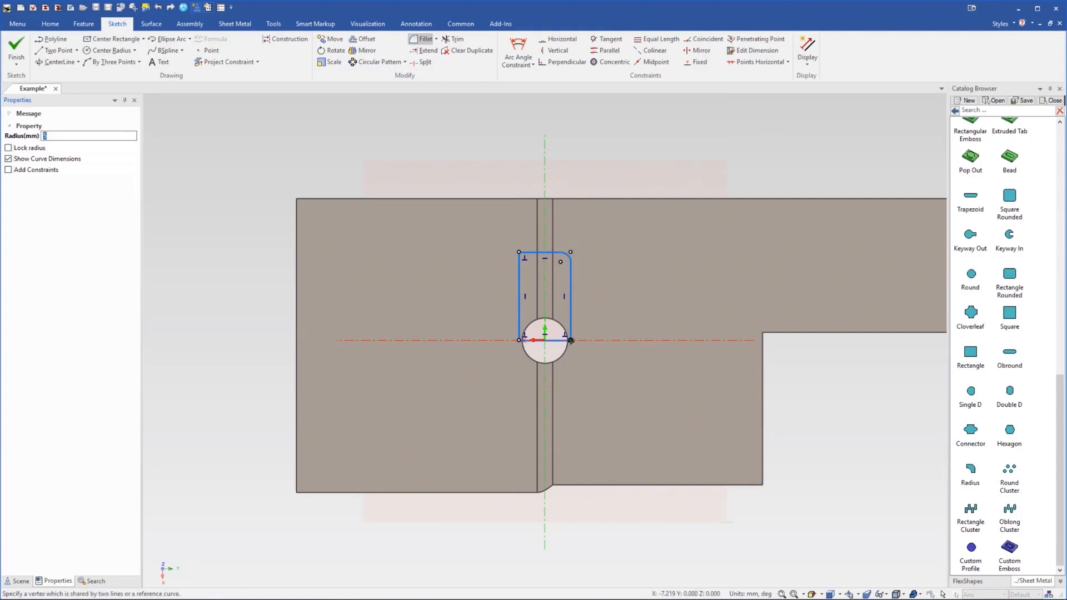
pyautogui.click(570, 340)
pyautogui.click(519, 341)
pyautogui.write('3')
pyautogui.press('Return')
pyautogui.click(519, 253)
pyautogui.click(524, 265)
pyautogui.click(20, 49)
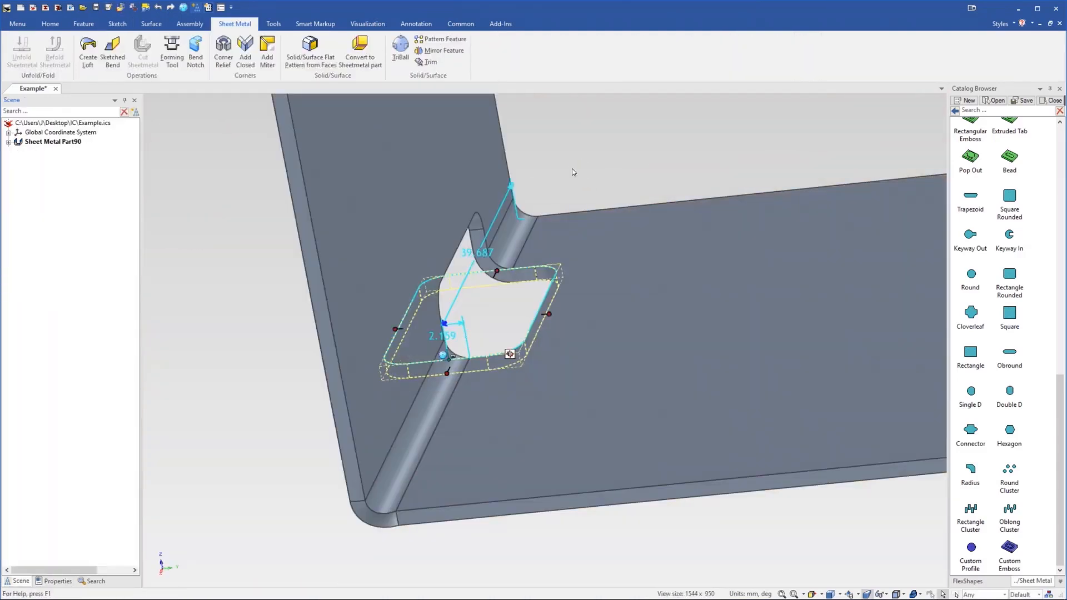
pyautogui.click(602, 191)
# Delete the bent sheet metal part along with its unfolded copy, and delete the forming tool block
pyautogui.moveTo(562, 257)
pyautogui.mouseDown(button='middle')
pyautogui.moveTo(535, 270)
pyautogui.moveTo(519, 191)
pyautogui.moveTo(753, 212)
pyautogui.moveTo(734, 248)
pyautogui.moveTo(617, 271)
pyautogui.moveTo(696, 331)
pyautogui.moveTo(686, 355)
pyautogui.moveTo(612, 367)
pyautogui.moveTo(603, 327)
pyautogui.moveTo(683, 320)
pyautogui.mouseUp(button='middle')
pyautogui.scroll(10, 1017, 362)
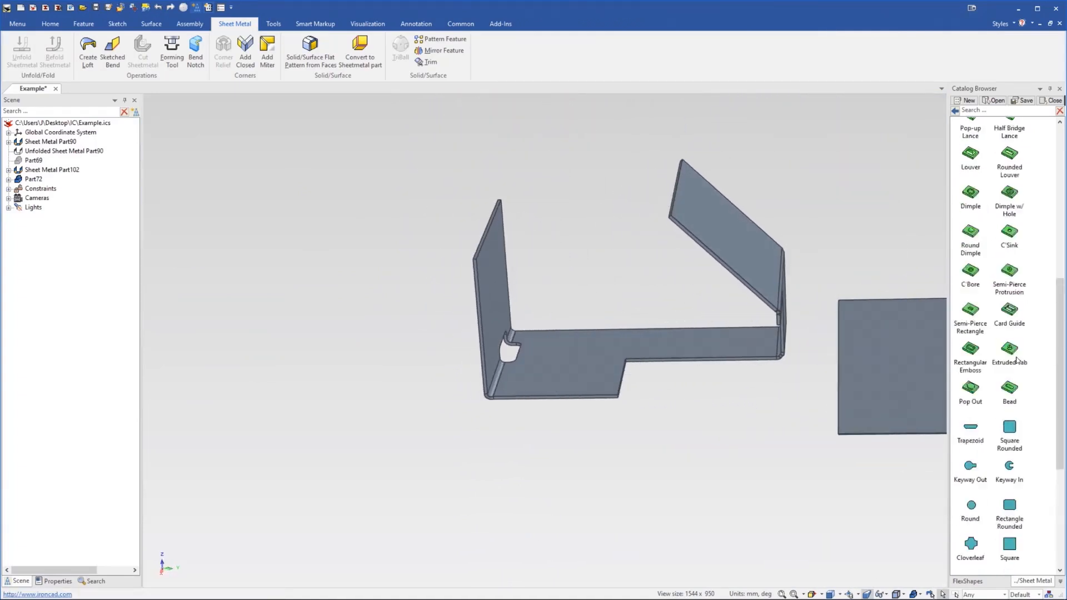
pyautogui.click(652, 338)
pyautogui.press('Delete')
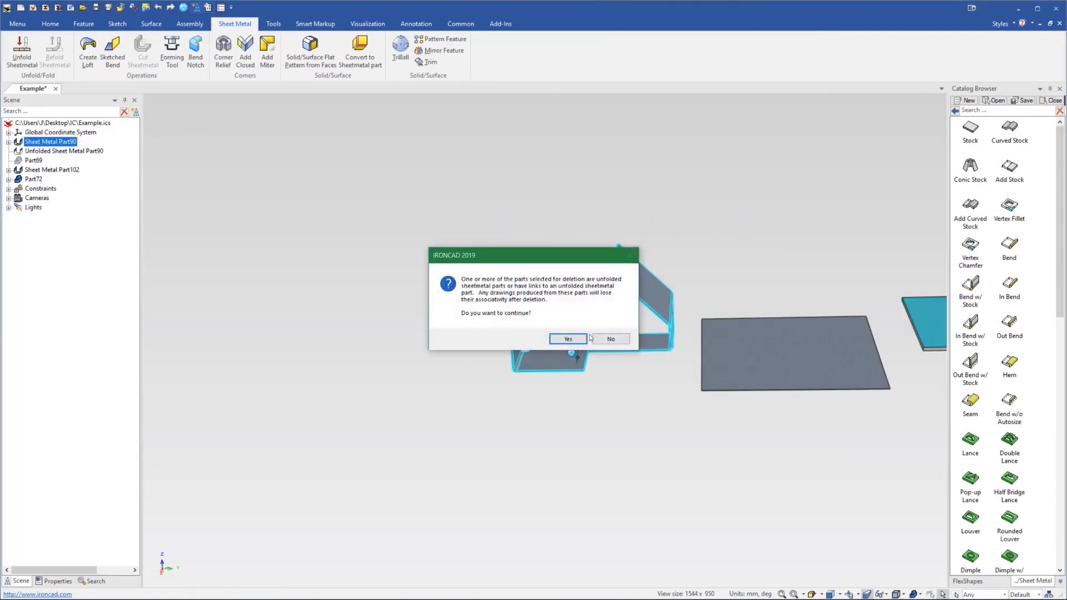
pyautogui.click(568, 339)
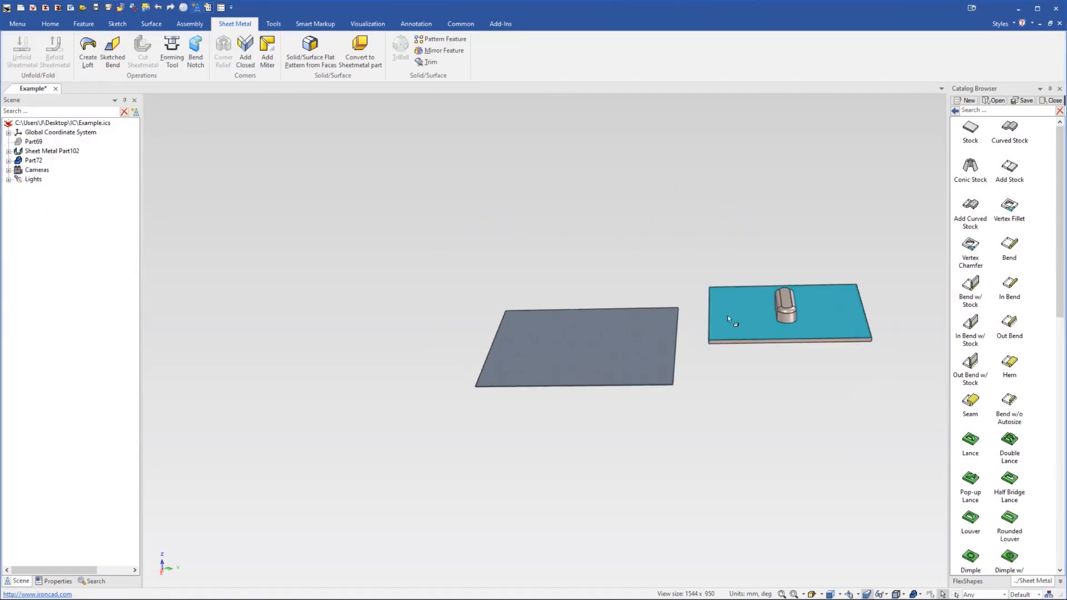
pyautogui.press('Delete')
# Replace the remaining flat sheet's stock with Aluminium - 01.0 in its sheet metal properties
pyautogui.moveTo(732, 317); pyautogui.dragTo(634, 348, button='middle')
pyautogui.moveTo(634, 348); pyautogui.dragTo(633, 349)
pyautogui.scroll(4, 548, 336)
pyautogui.moveTo(557, 347); pyautogui.dragTo(544, 350, button='middle')
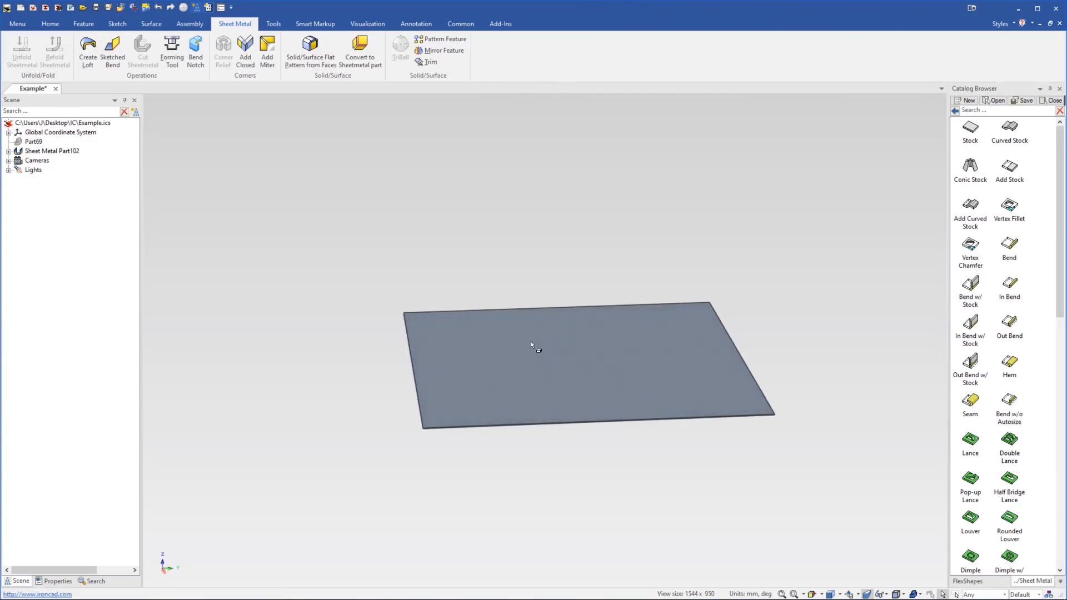
pyautogui.rightClick(532, 341)
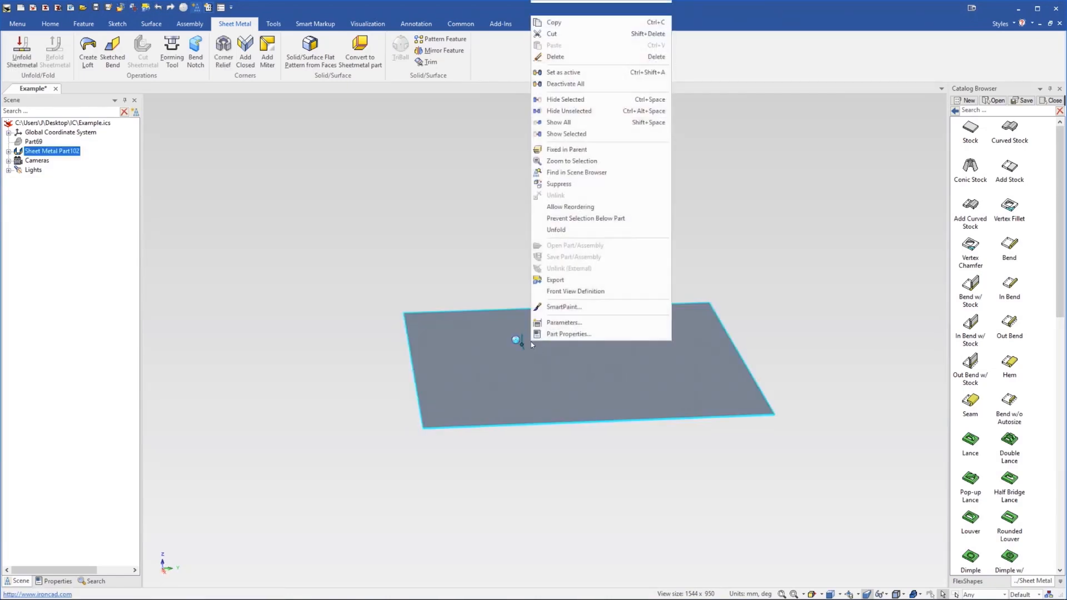
pyautogui.click(582, 335)
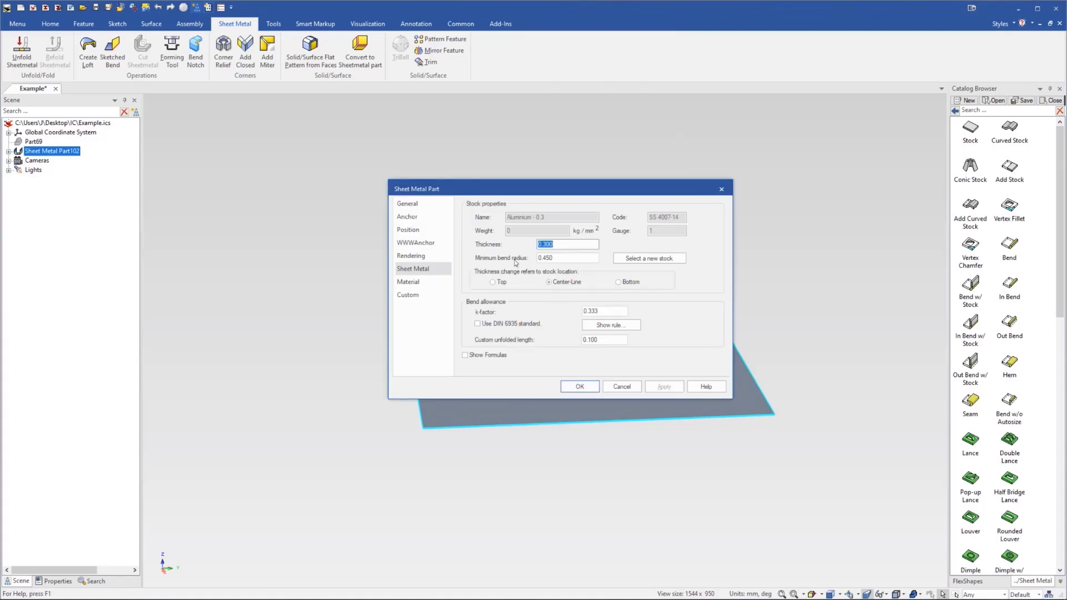
pyautogui.click(644, 259)
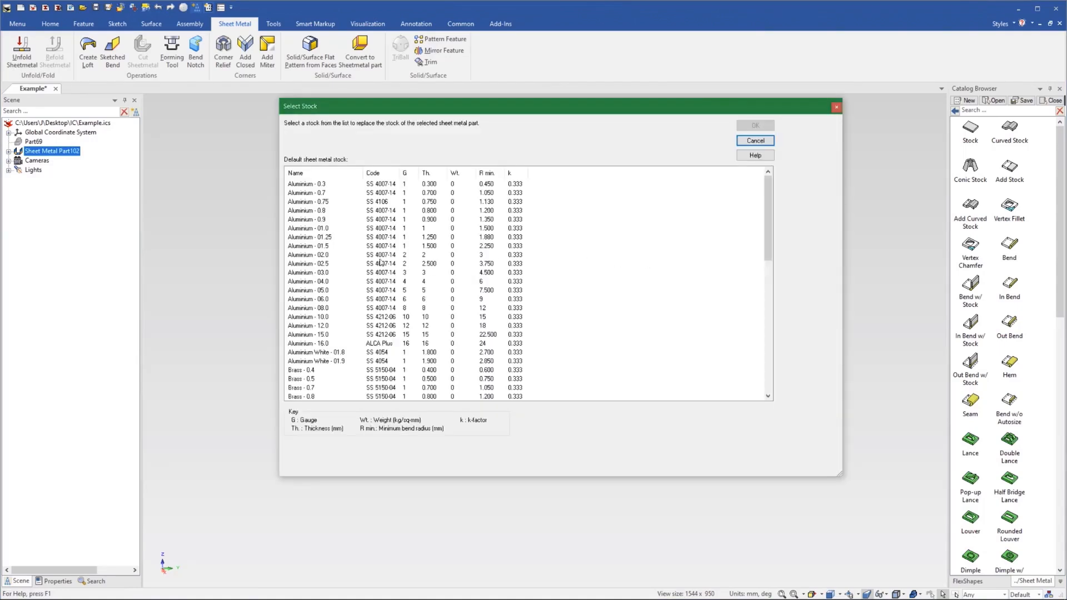
pyautogui.click(317, 229)
pyautogui.click(756, 125)
pyautogui.click(587, 383)
pyautogui.click(799, 293)
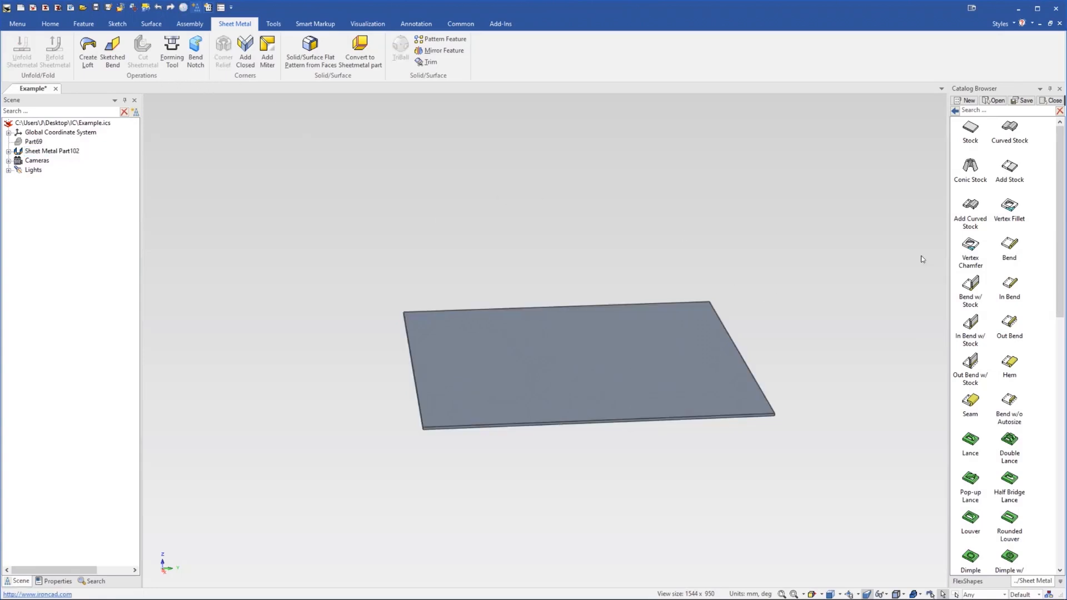
# Add a bend with stock along the flat sheet's short edge and set its height to 50 mm from the sheet's lower edge
pyautogui.moveTo(866, 367); pyautogui.dragTo(756, 377)
pyautogui.moveTo(718, 318); pyautogui.dragTo(720, 266, button='right')
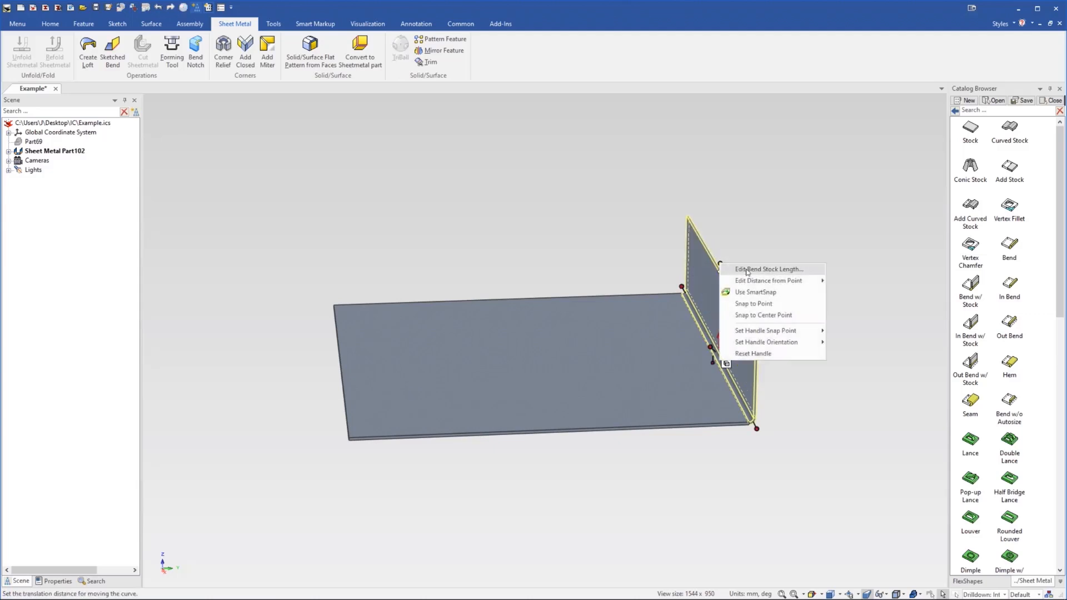
pyautogui.moveTo(783, 281)
pyautogui.click(843, 282)
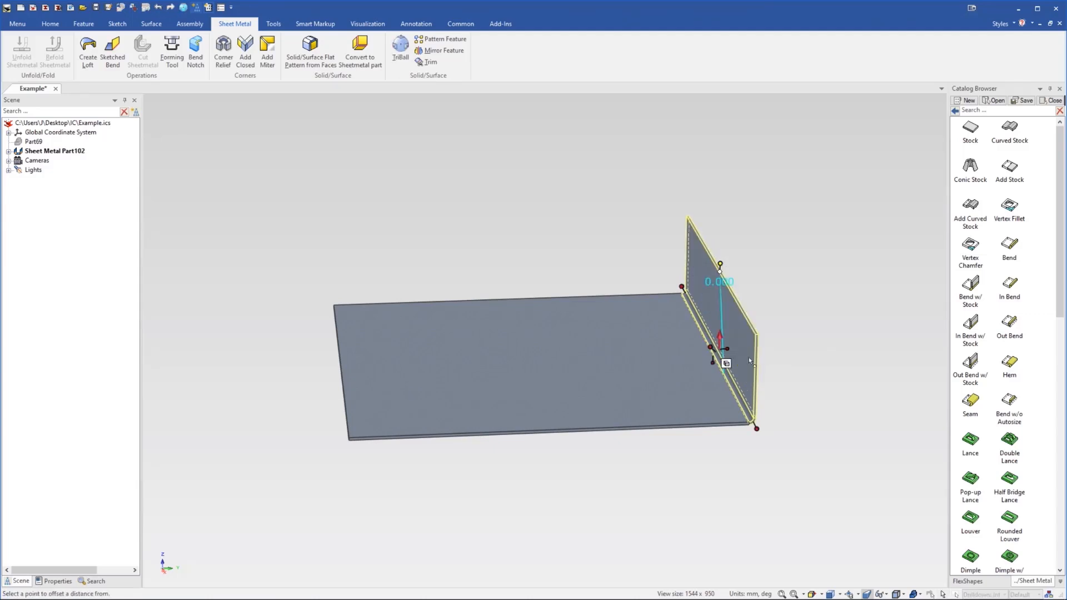
pyautogui.click(707, 428)
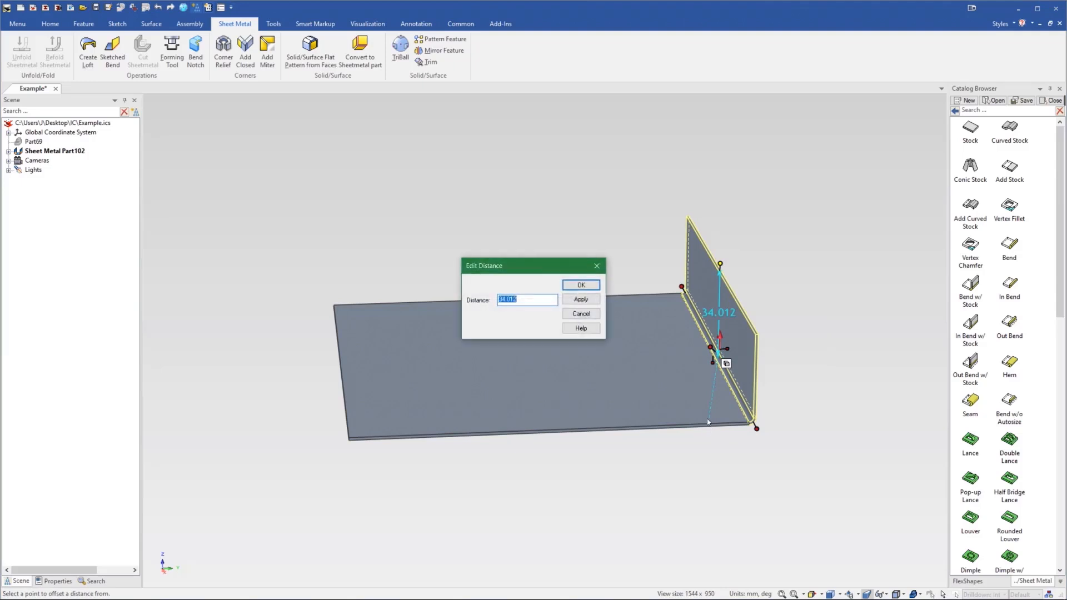
pyautogui.write('50')
pyautogui.press('Return')
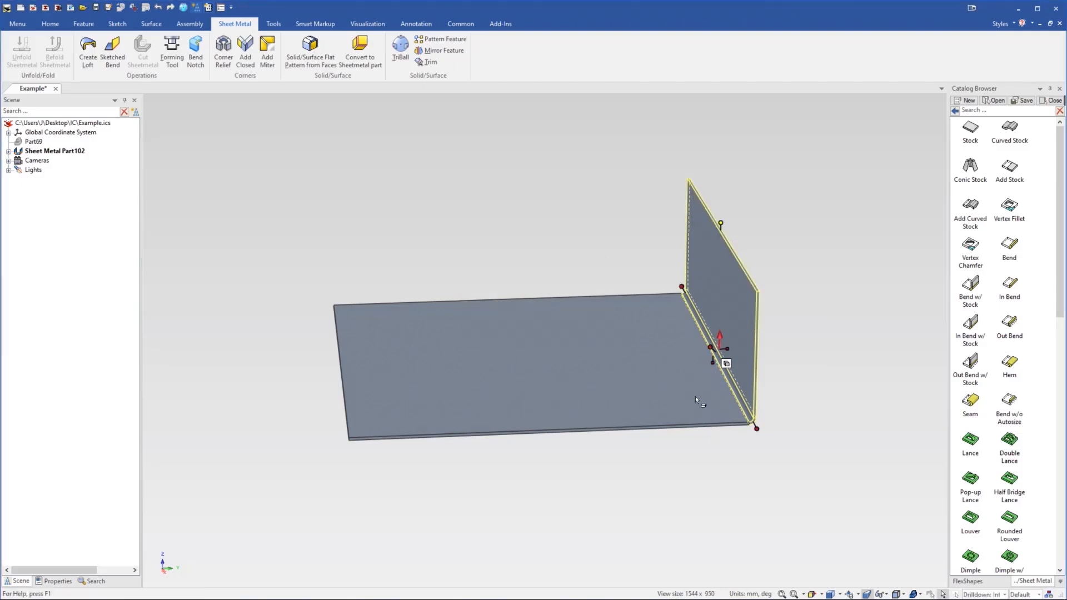
pyautogui.click(870, 238)
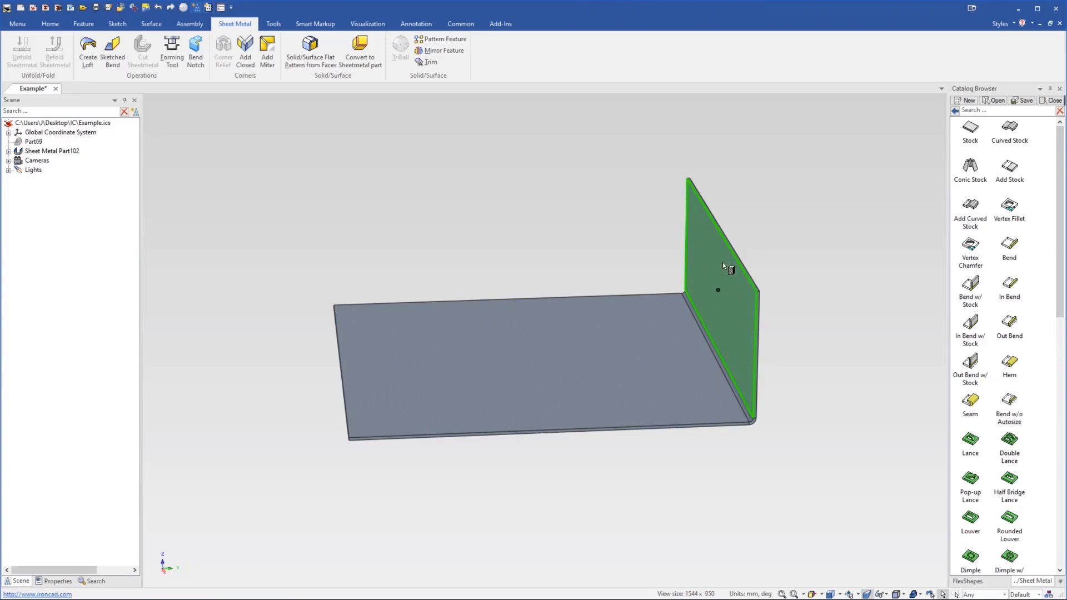
# Add a bend with stock to the upright flange's top edge and extend it to the midpoint of the base's long edge
pyautogui.click(712, 235)
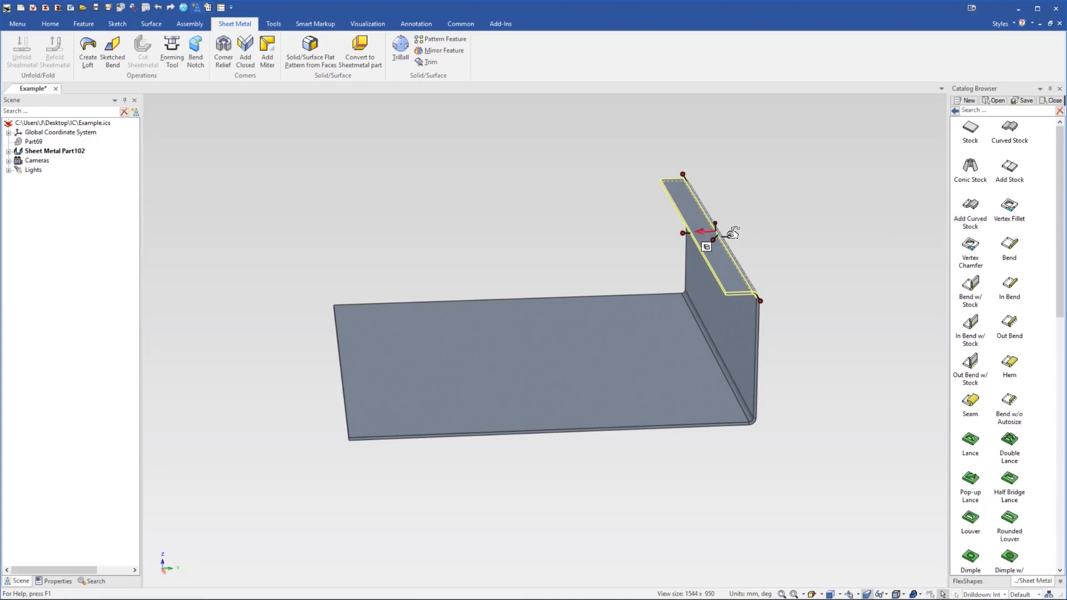
pyautogui.moveTo(687, 234); pyautogui.dragTo(623, 423)
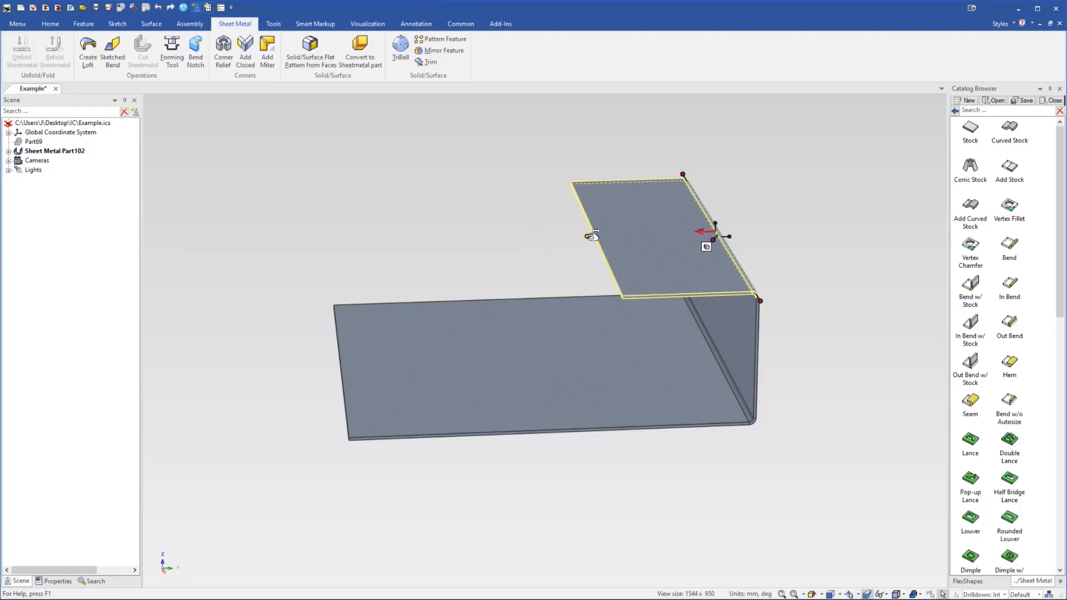
pyautogui.rightClick(589, 238)
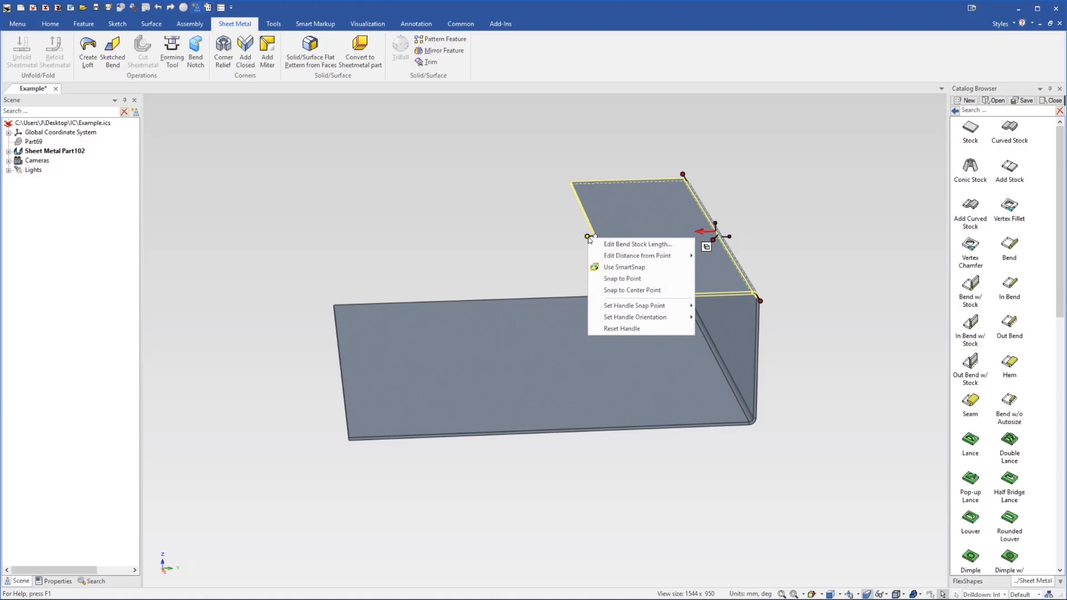
pyautogui.press('Escape')
pyautogui.moveTo(589, 238); pyautogui.dragTo(551, 431)
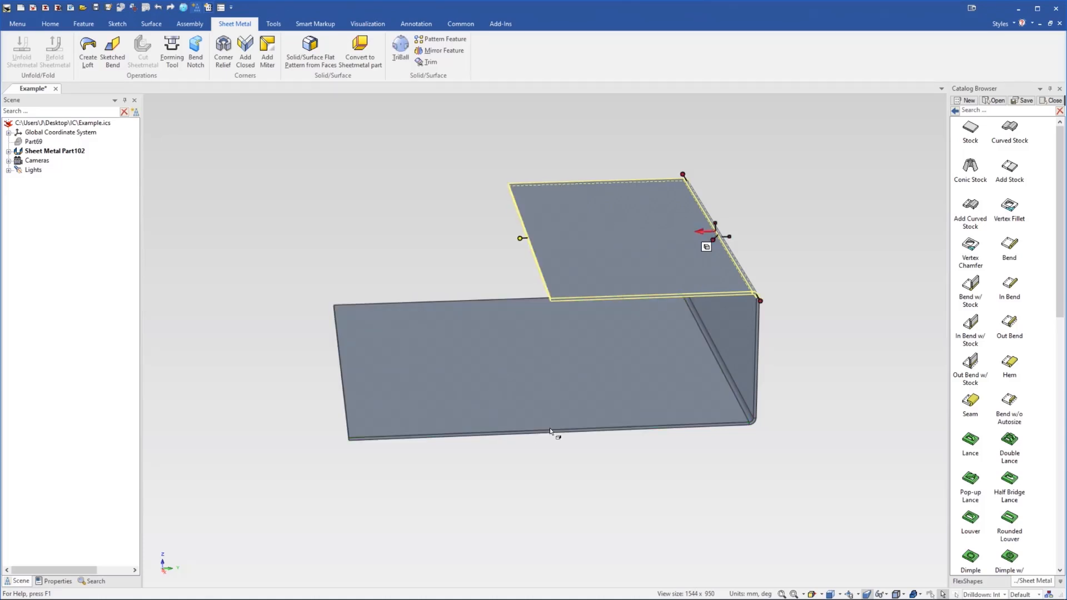
# Shorten the top flange so it covers only about a quarter of the base's length beside the upright flange
pyautogui.moveTo(518, 239); pyautogui.dragTo(616, 235)
pyautogui.moveTo(652, 296); pyautogui.dragTo(653, 296)
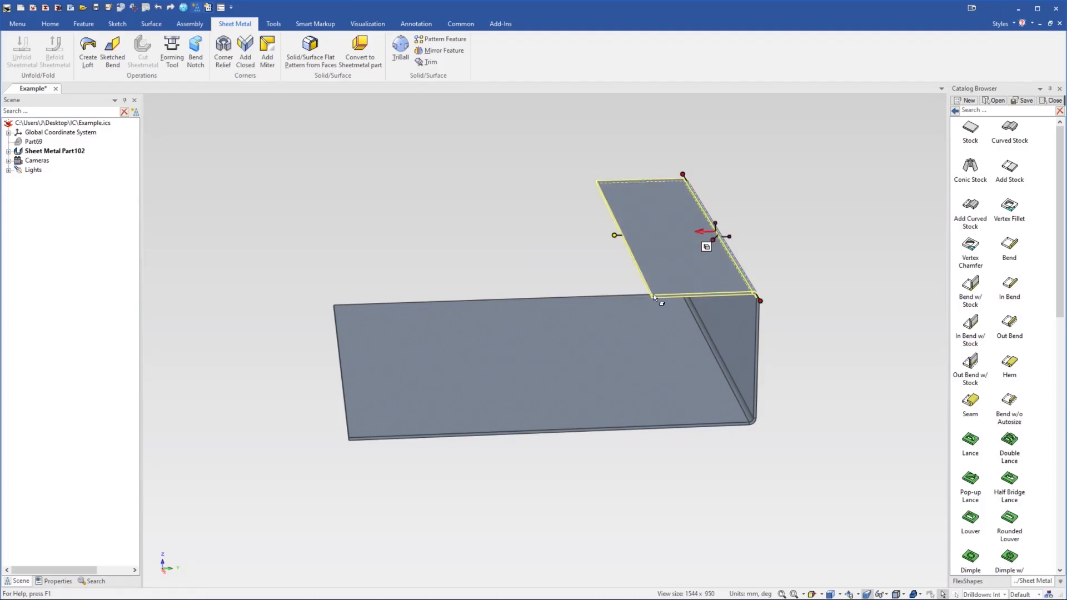
pyautogui.click(785, 207)
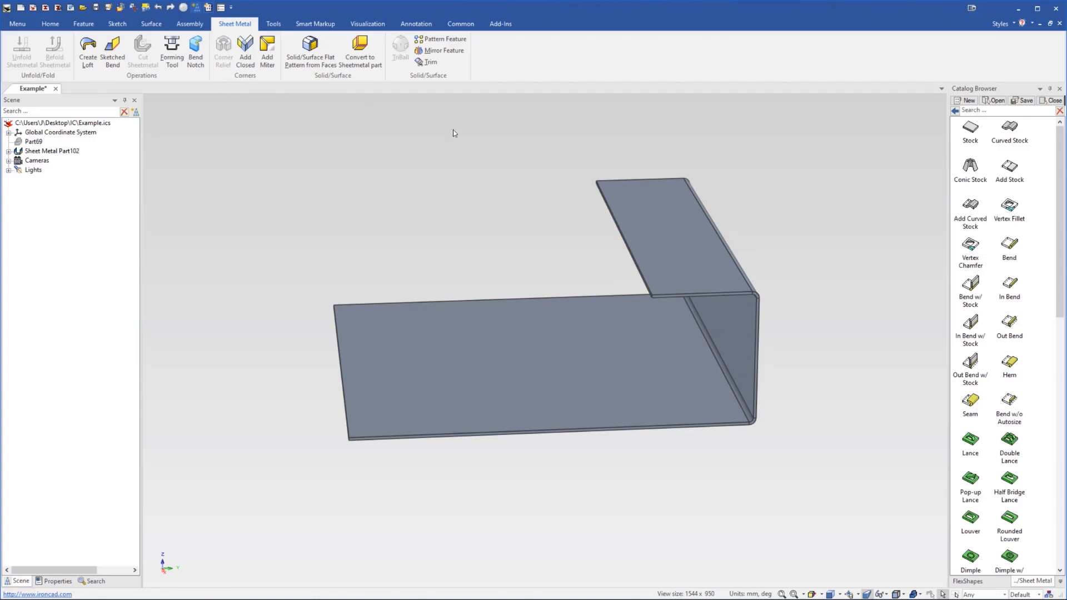
# Add a miter flange from the upright and top bends along the base's other three edges, with a 0.100 mm setback
pyautogui.click(265, 55)
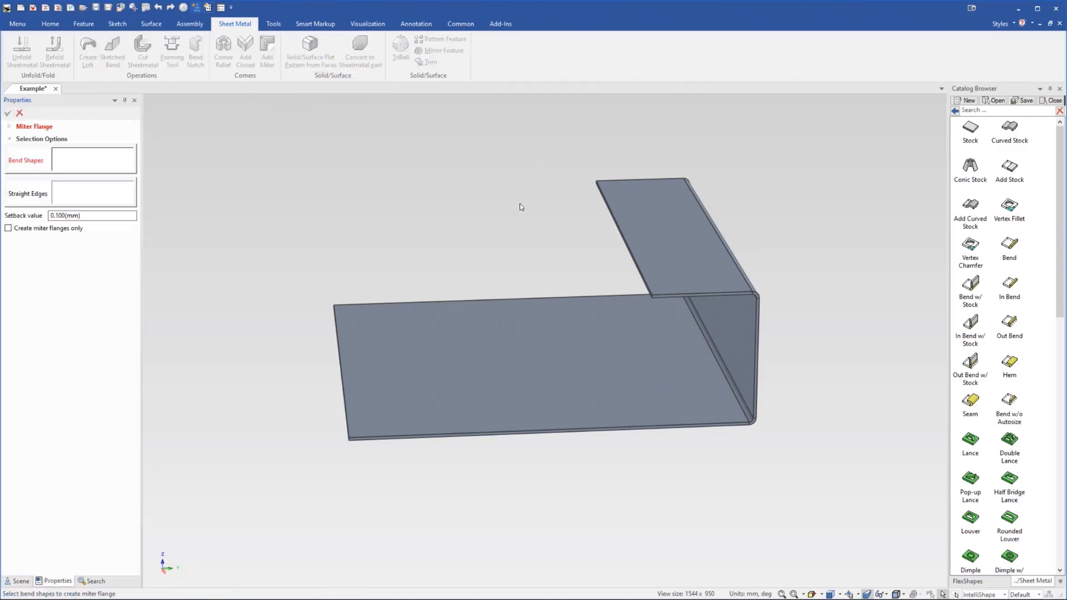
pyautogui.click(724, 329)
pyautogui.click(695, 262)
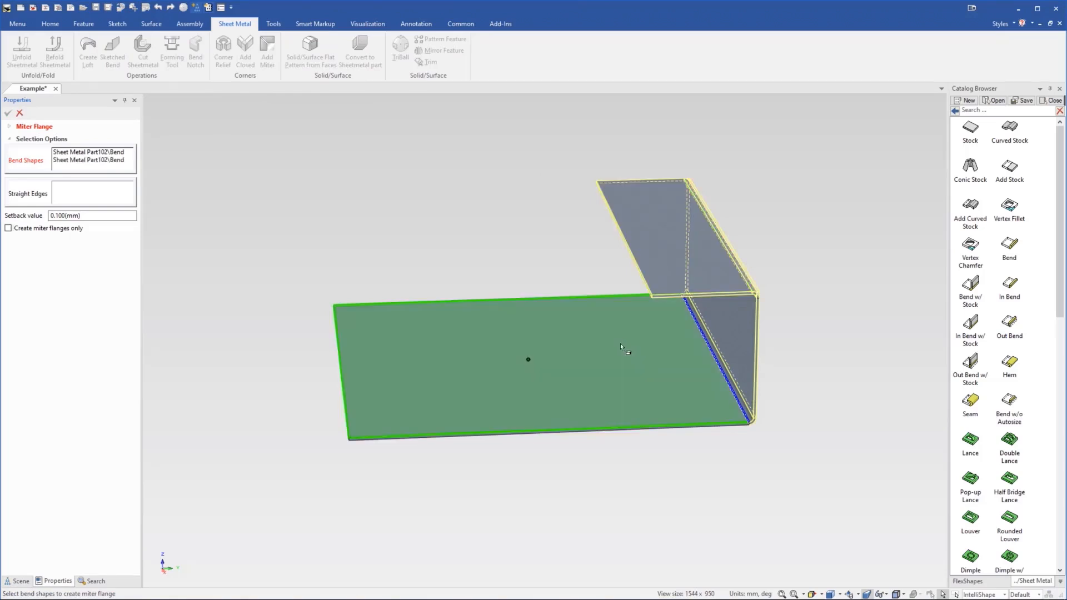
pyautogui.click(64, 200)
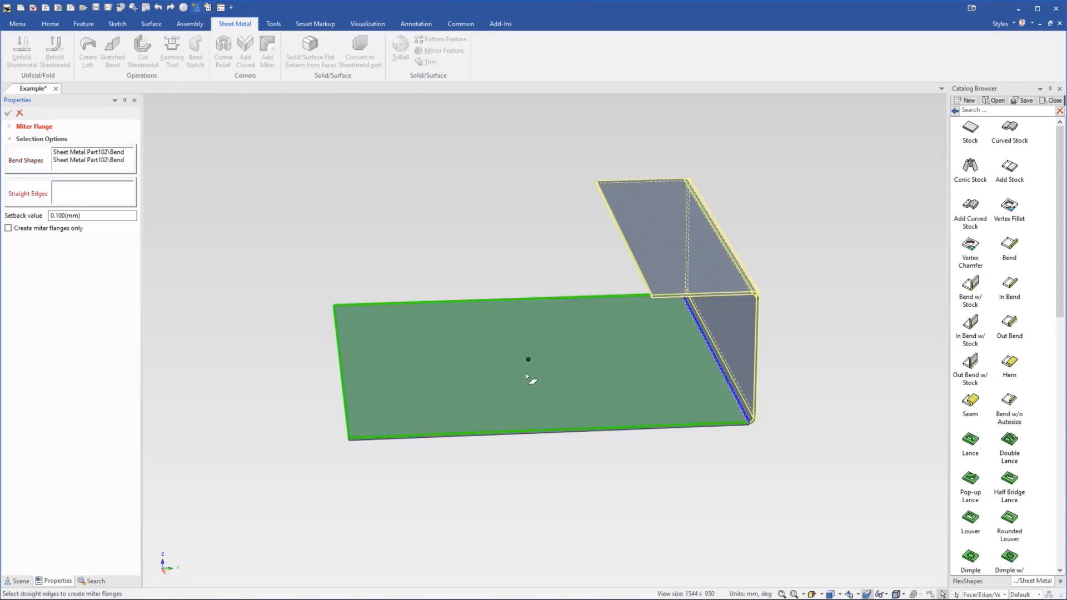
pyautogui.click(527, 365)
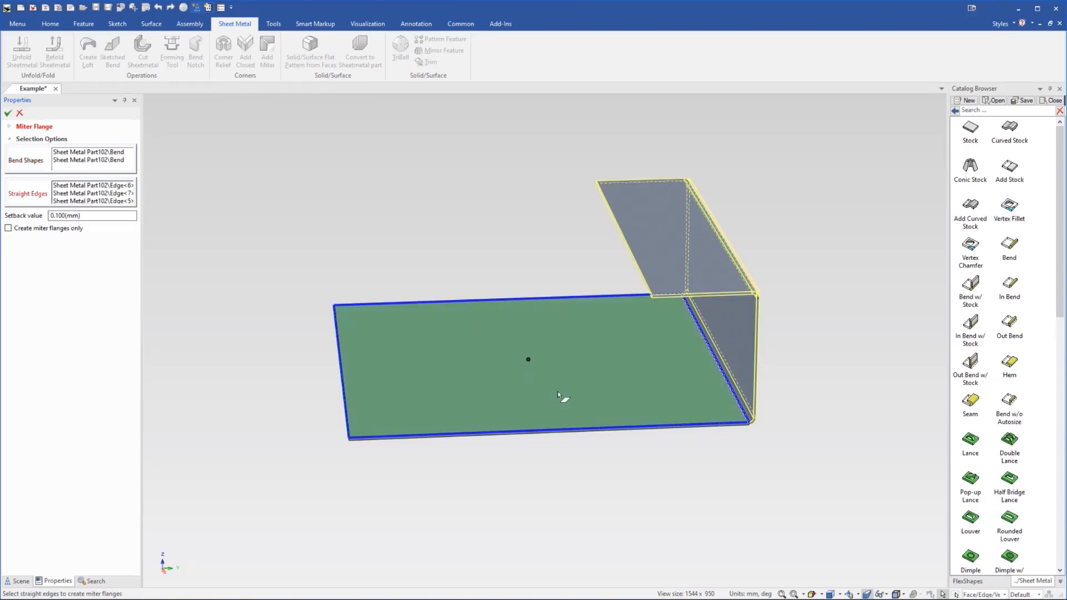
pyautogui.click(8, 113)
pyautogui.moveTo(559, 346); pyautogui.dragTo(595, 338, button='middle')
pyautogui.scroll(-5, 528, 317)
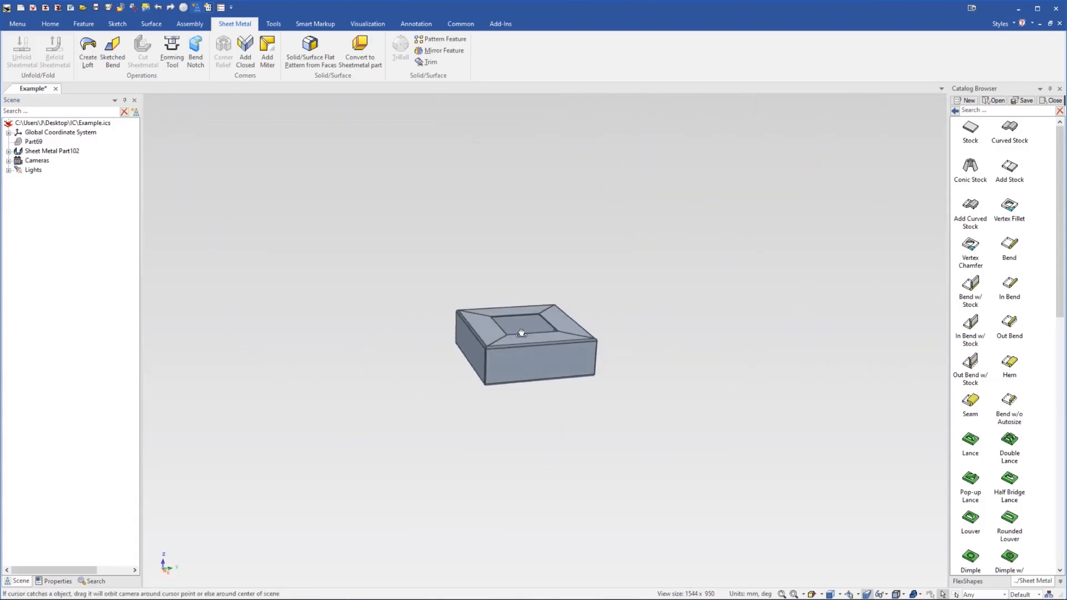
pyautogui.scroll(3, 527, 338)
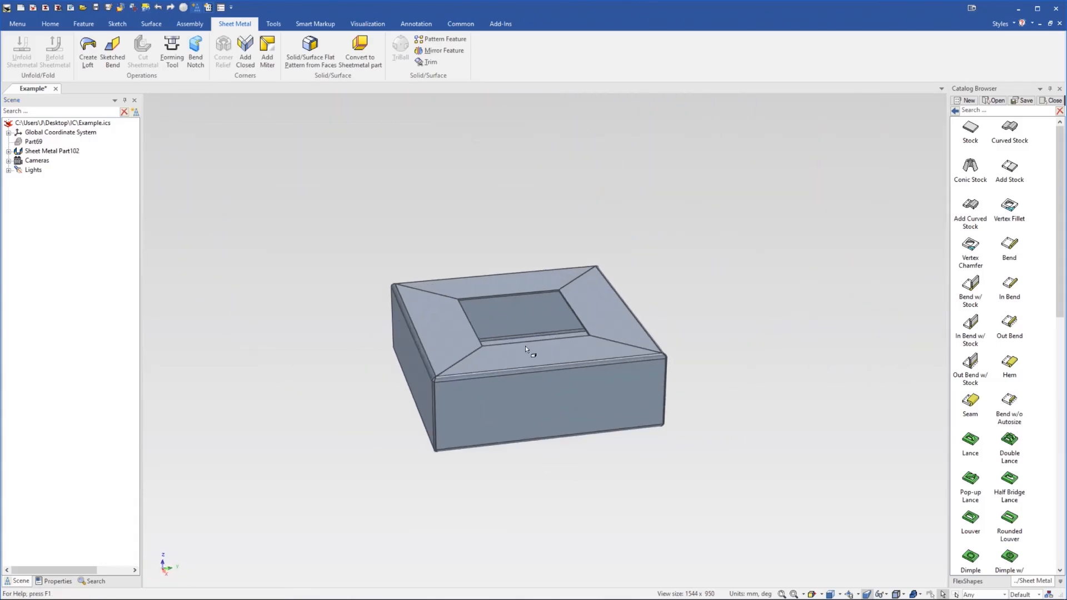
# Delete the leftover Part69 from the scene and unfold the mitered sheet metal box
pyautogui.click(33, 141)
pyautogui.press('Delete')
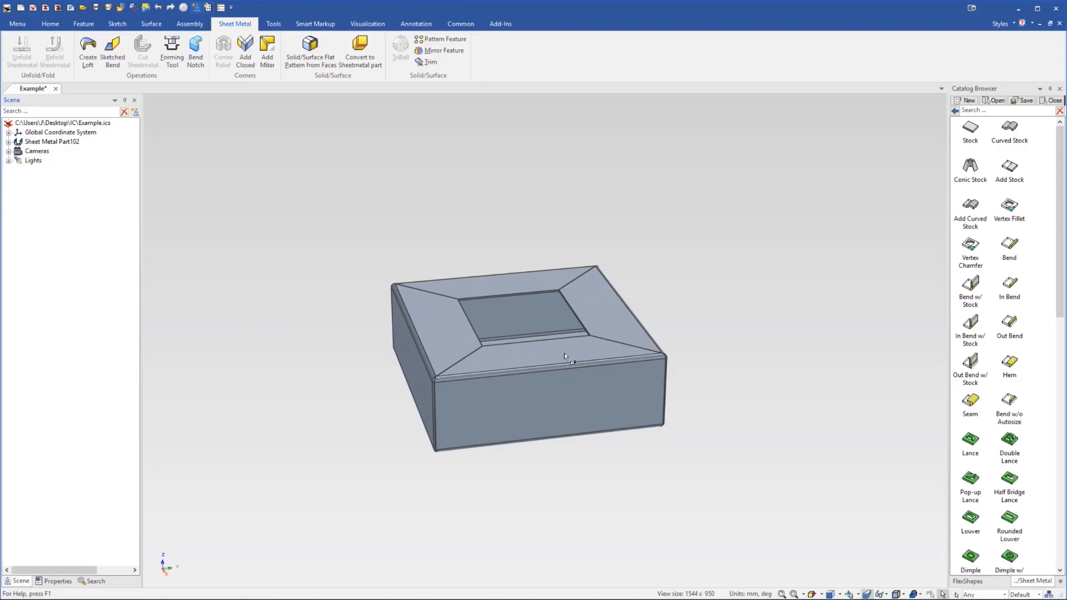
pyautogui.rightClick(505, 316)
pyautogui.click(542, 230)
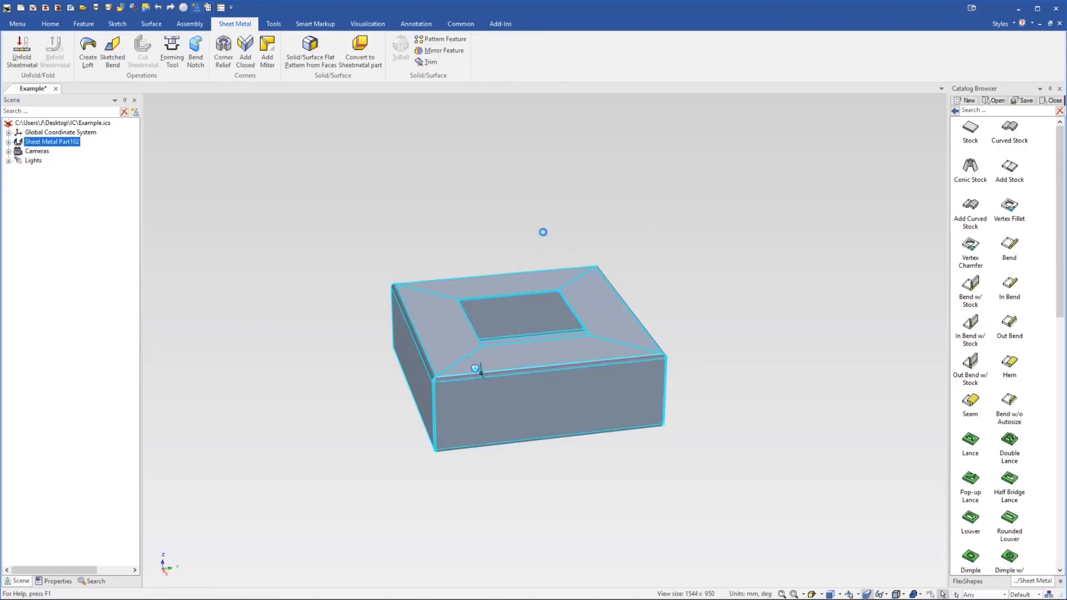
# Refold the box and highlight the unfolded and folded parts in the scene structure to compare them
pyautogui.rightClick(516, 354)
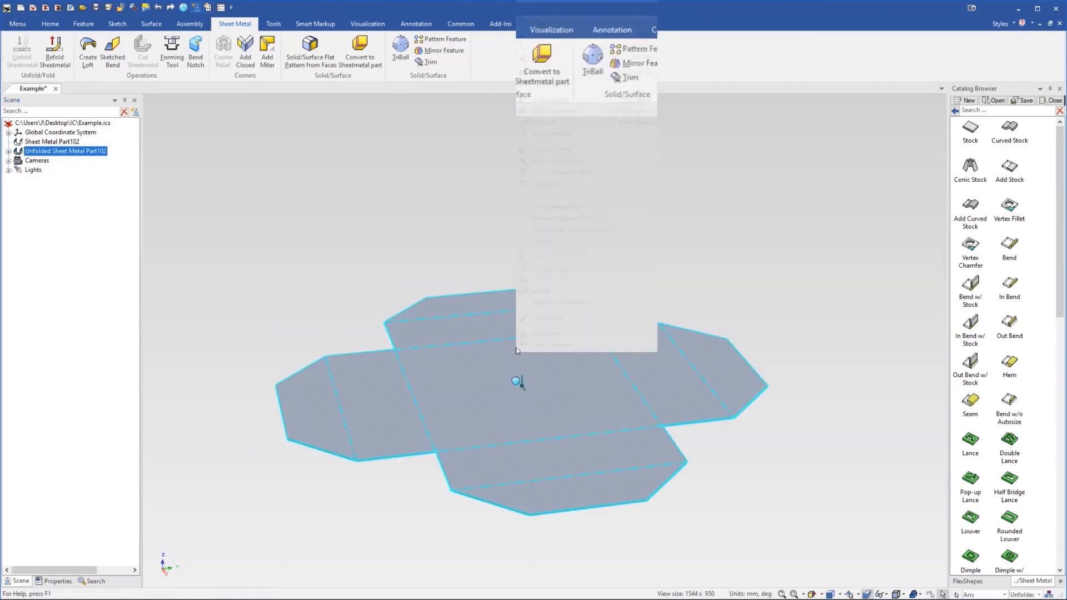
pyautogui.click(558, 243)
pyautogui.click(81, 151)
pyautogui.click(77, 133)
pyautogui.click(76, 154)
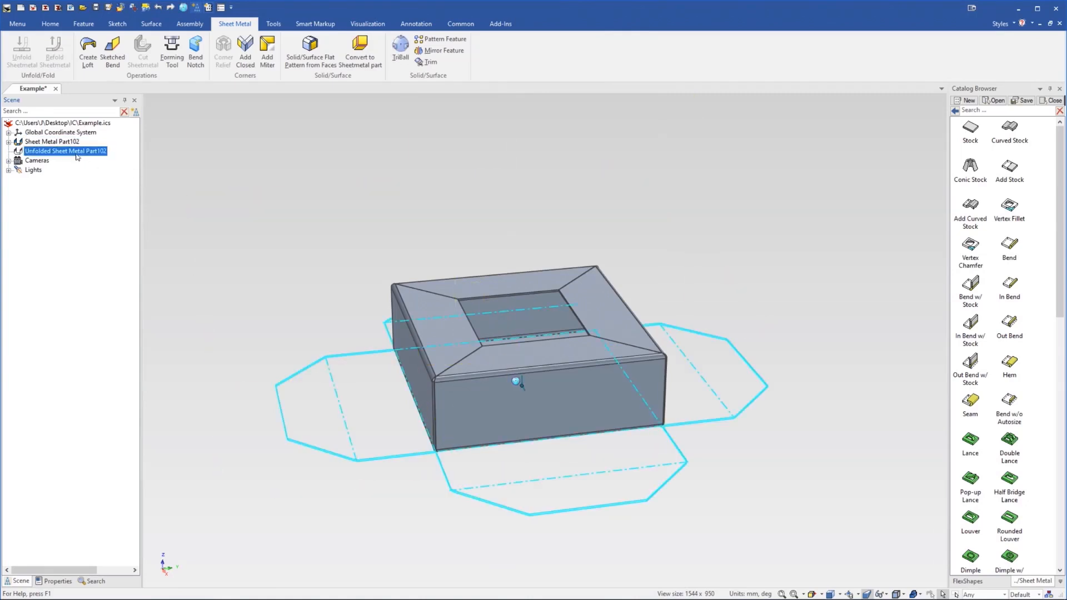
pyautogui.click(73, 143)
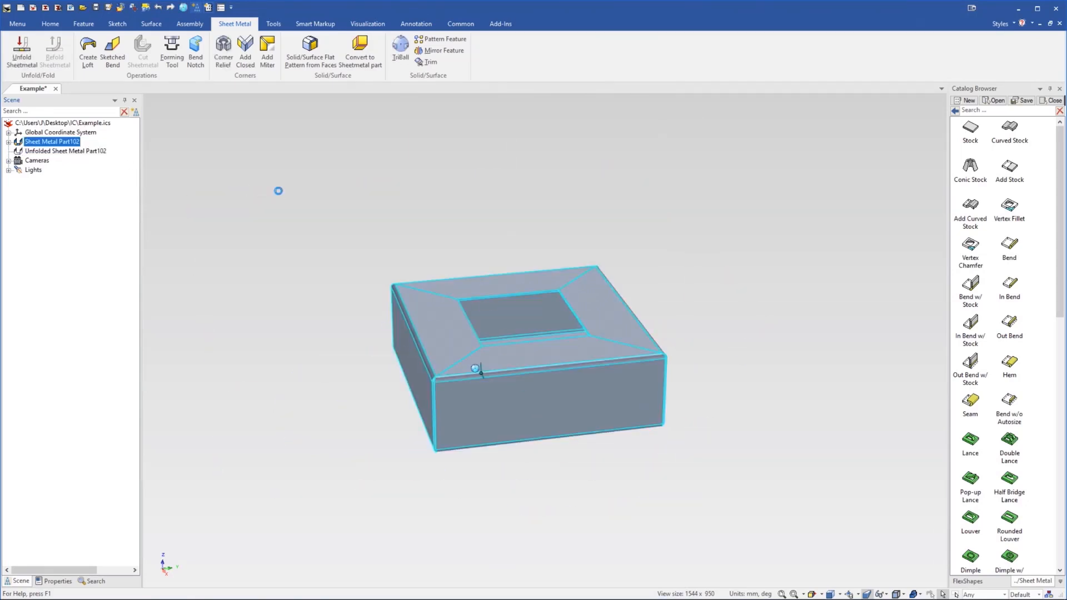
pyautogui.click(398, 239)
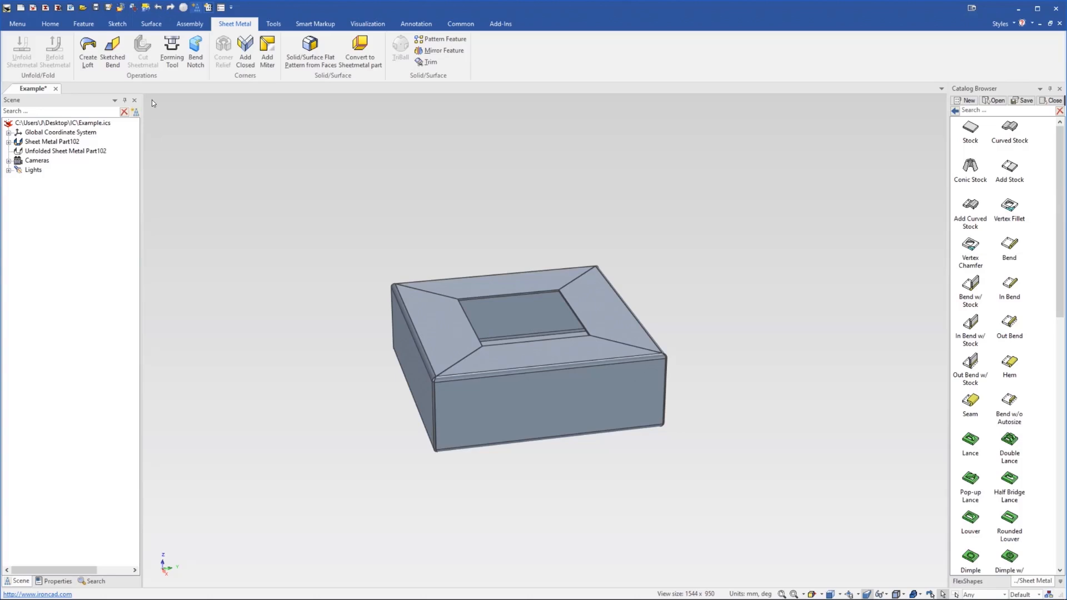
# Create an A4 drawing with a T.F.R standard view of the box, rotating the front view direction to a side face
pyautogui.click(45, 9)
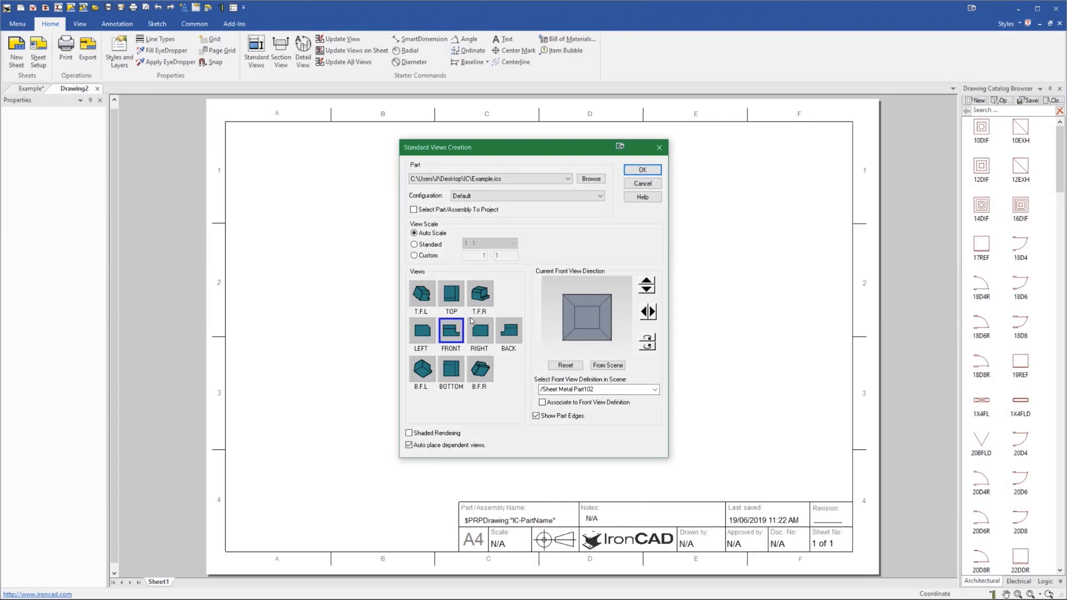
pyautogui.click(479, 294)
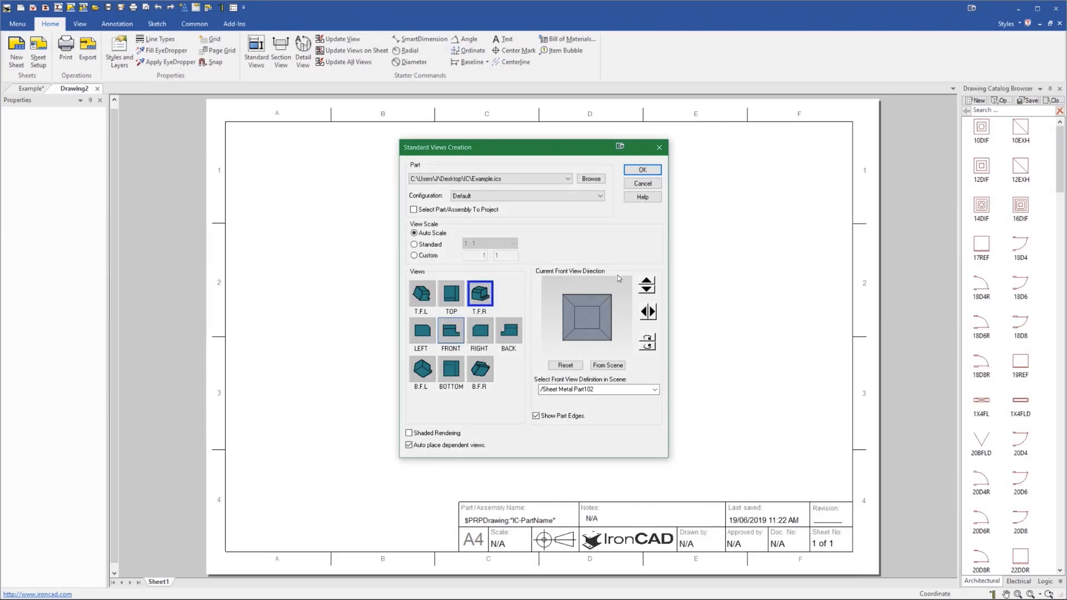
pyautogui.click(643, 285)
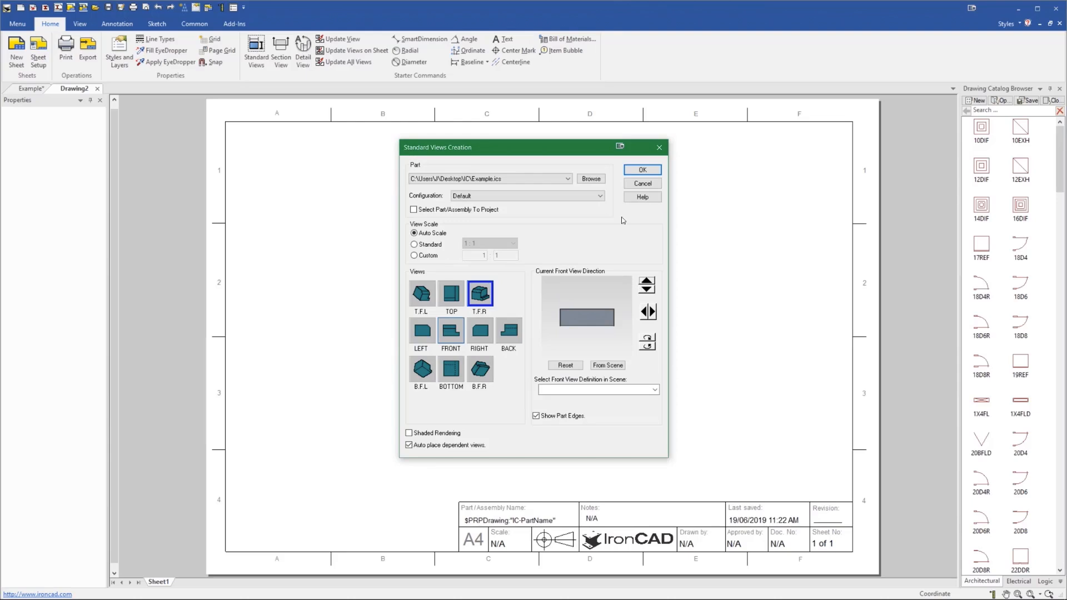
pyautogui.click(642, 170)
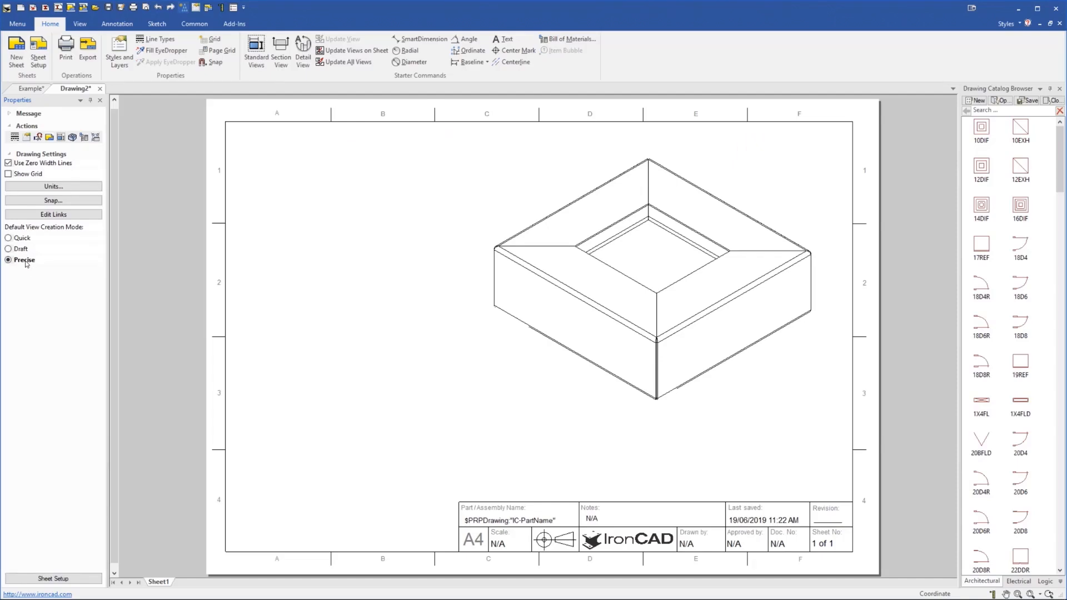
# Turn on shaded rendering for the isometric box view
pyautogui.click(510, 283)
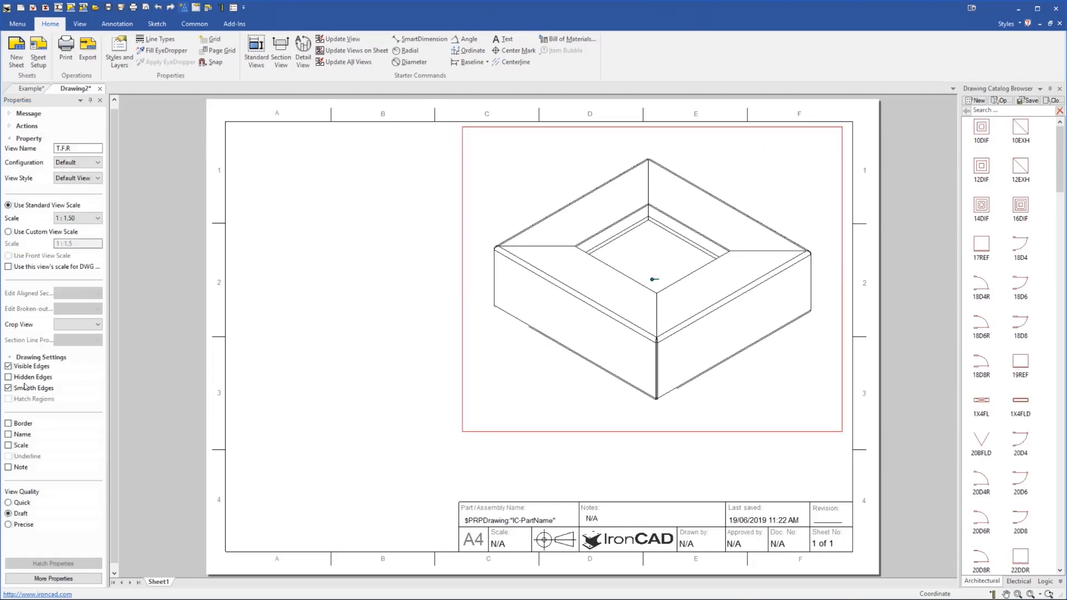
pyautogui.rightClick(649, 314)
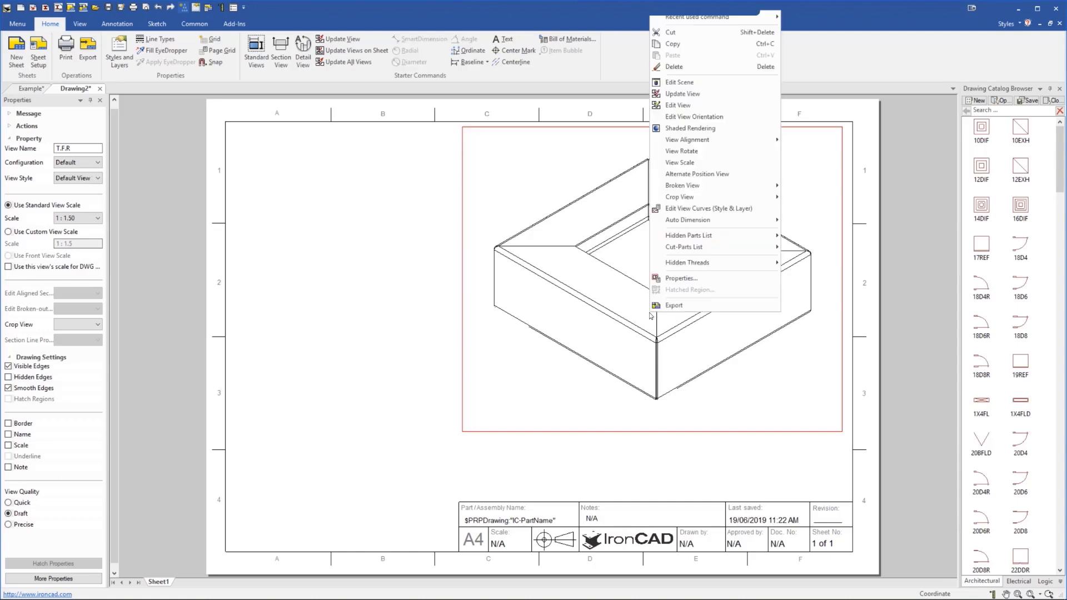
pyautogui.click(678, 134)
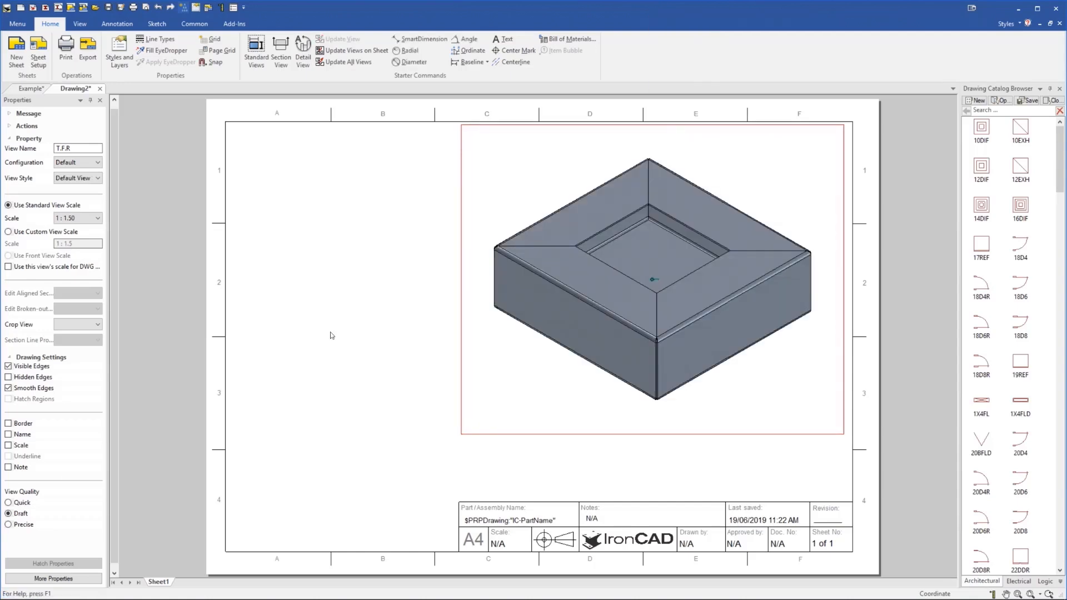
pyautogui.click(412, 253)
# Set the isometric view's standard scale to 1 : 3 and move the view to the sheet's upper-right area
pyautogui.click(645, 279)
pyautogui.click(90, 220)
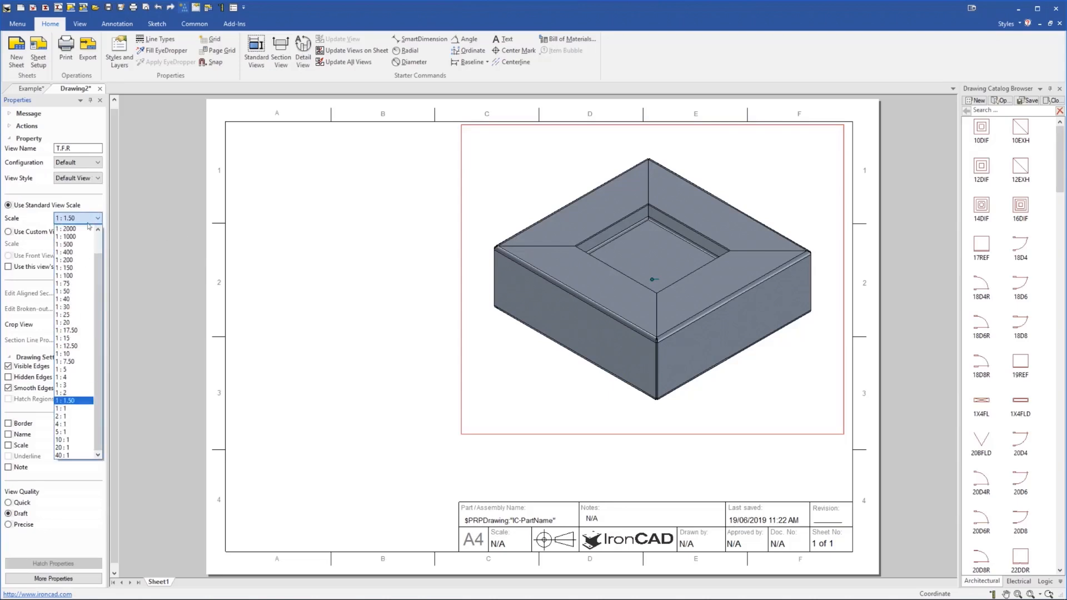
pyautogui.click(75, 315)
pyautogui.click(70, 219)
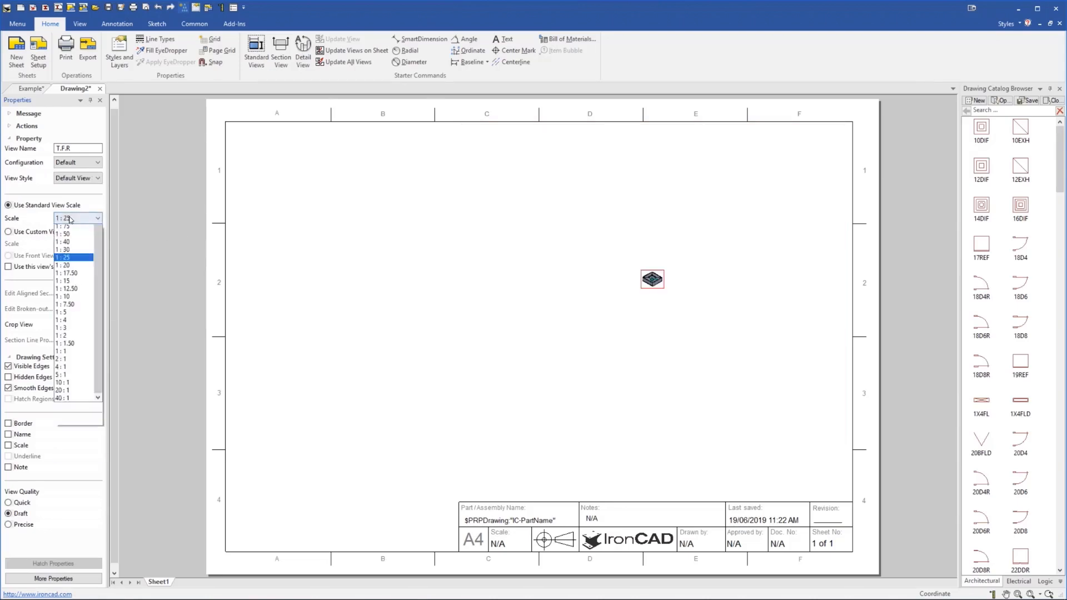
pyautogui.click(72, 351)
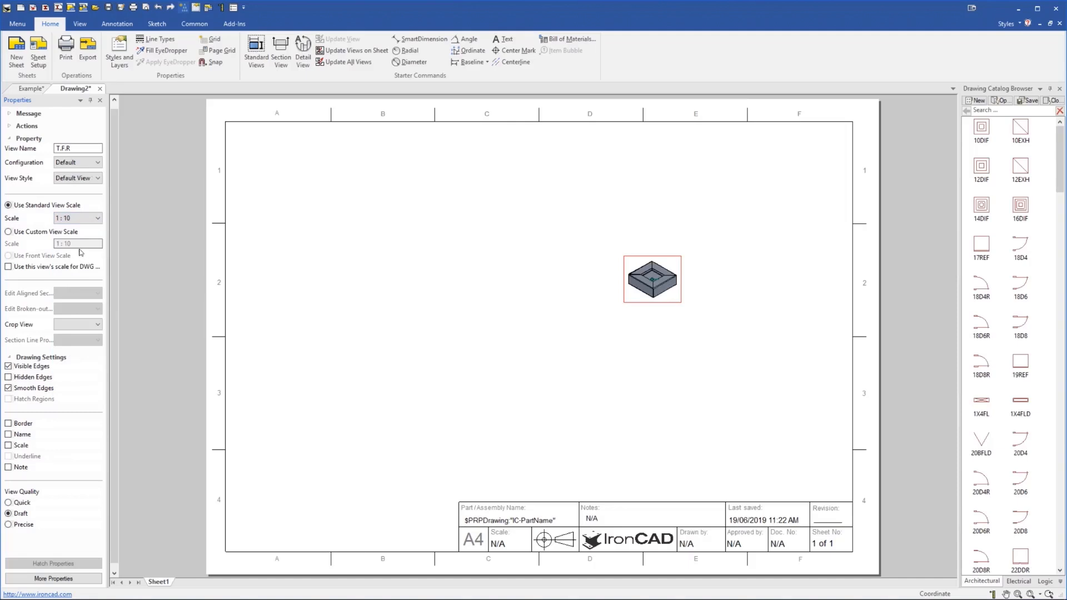
pyautogui.click(80, 220)
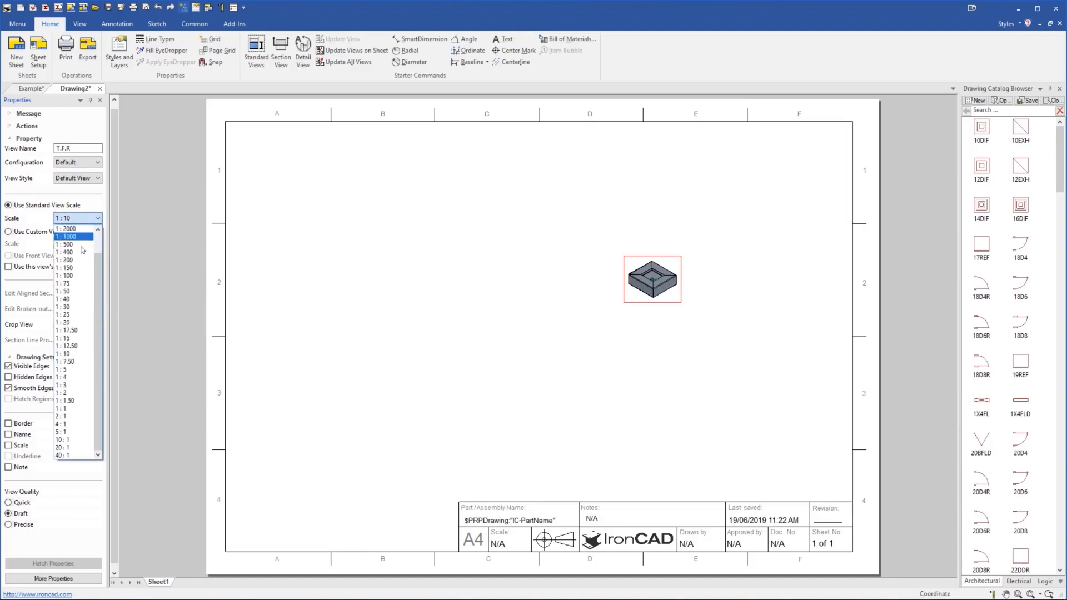
pyautogui.click(77, 385)
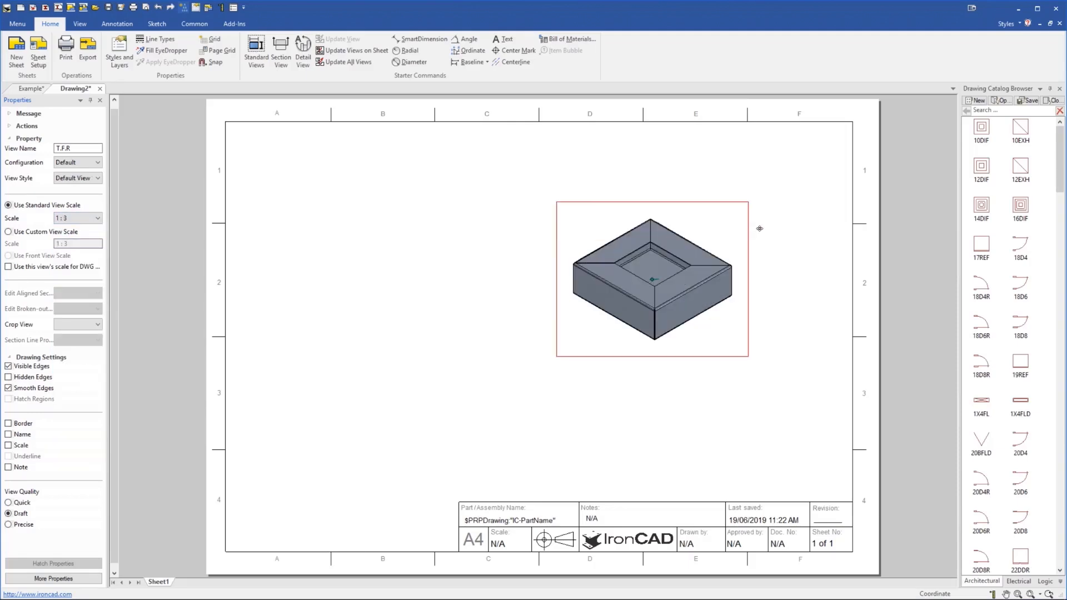
pyautogui.moveTo(757, 229); pyautogui.dragTo(765, 217)
pyautogui.click(715, 345)
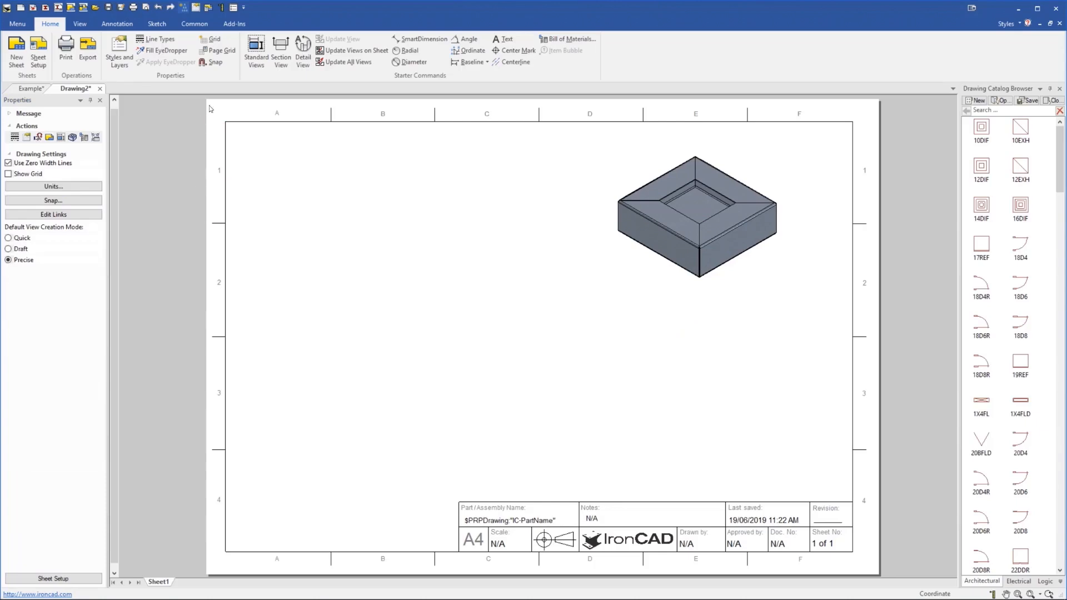
# Add a front standard view of the Unfolded Sheet Metal Part102 configuration and place it on the left of the sheet
pyautogui.click(255, 68)
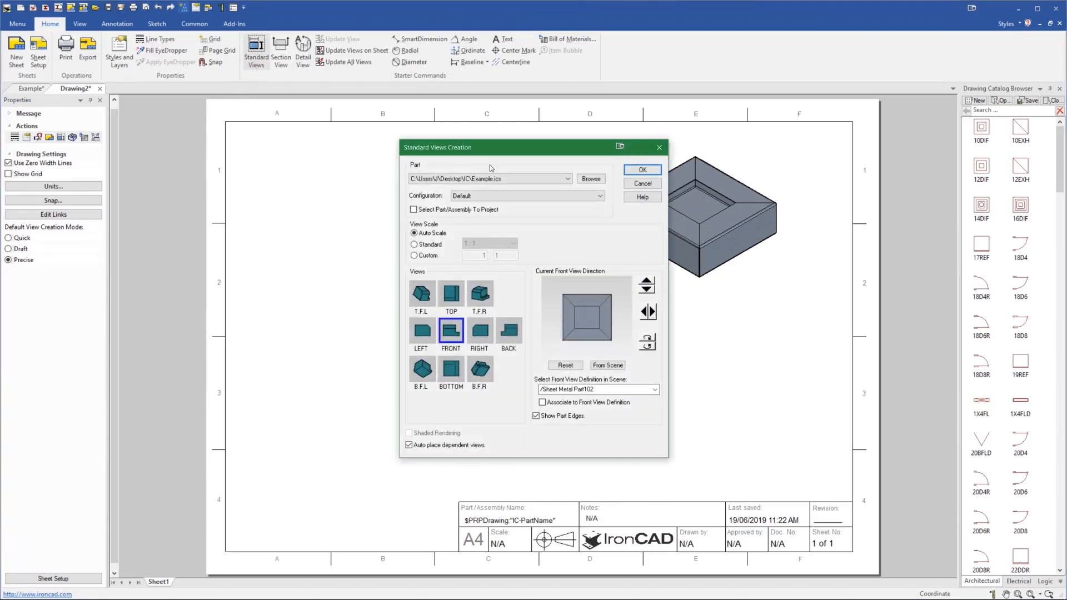
pyautogui.click(471, 200)
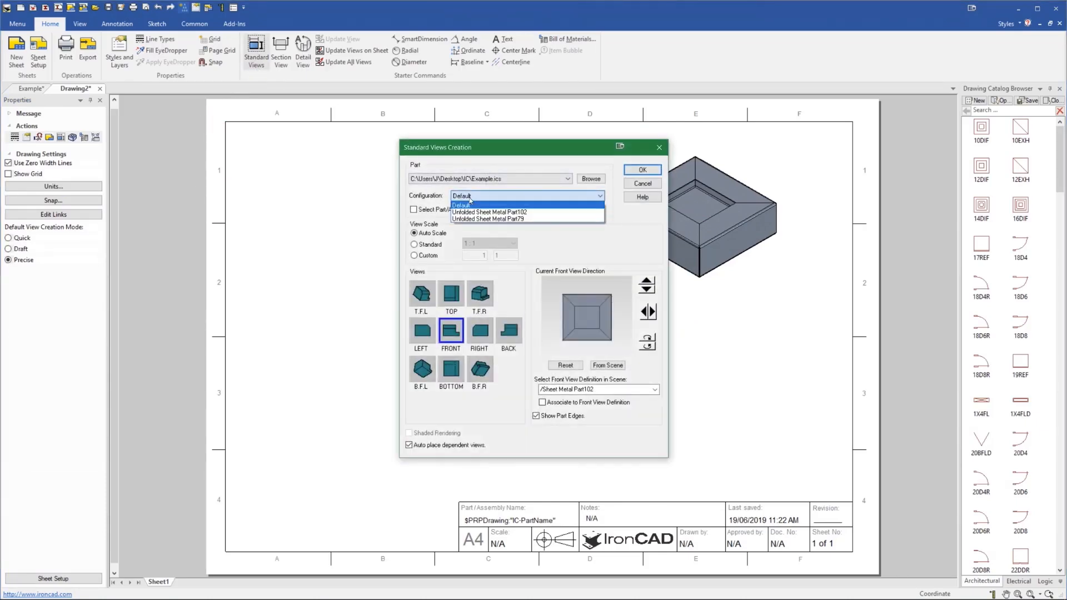
pyautogui.click(479, 213)
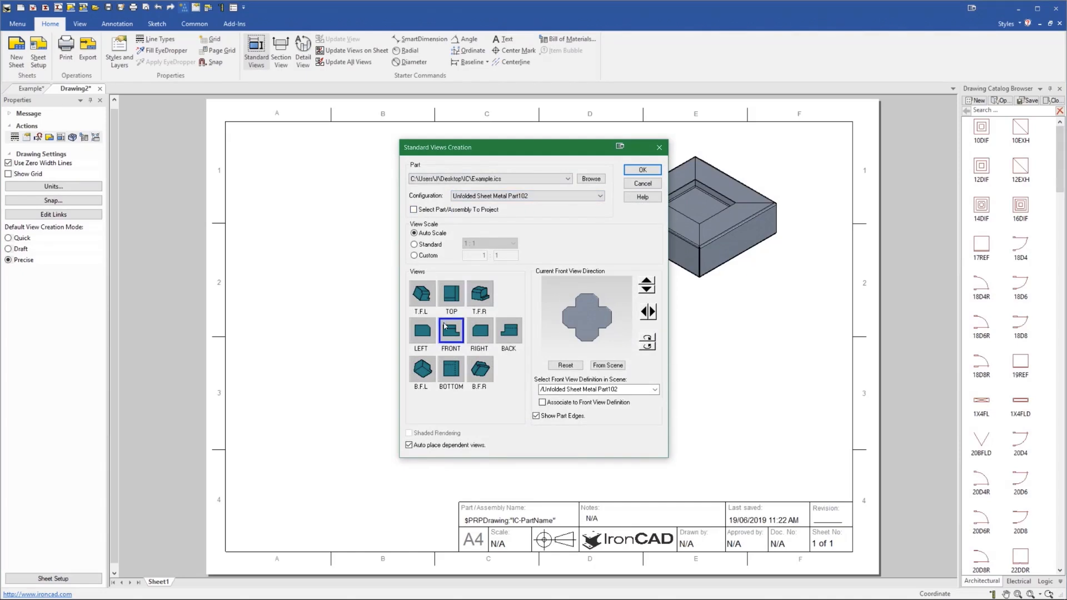
pyautogui.click(649, 169)
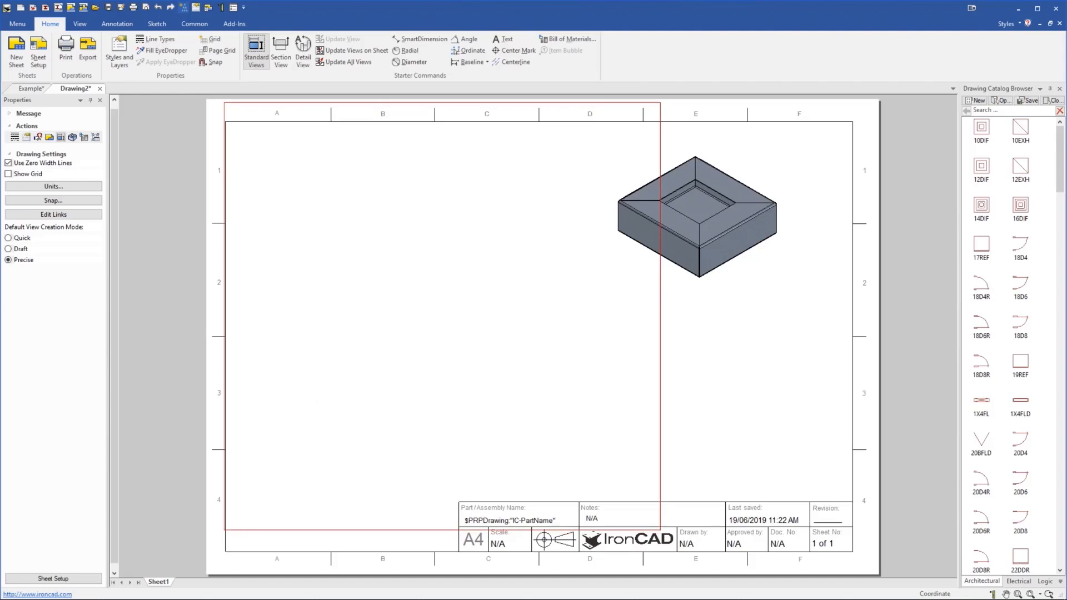
pyautogui.click(443, 364)
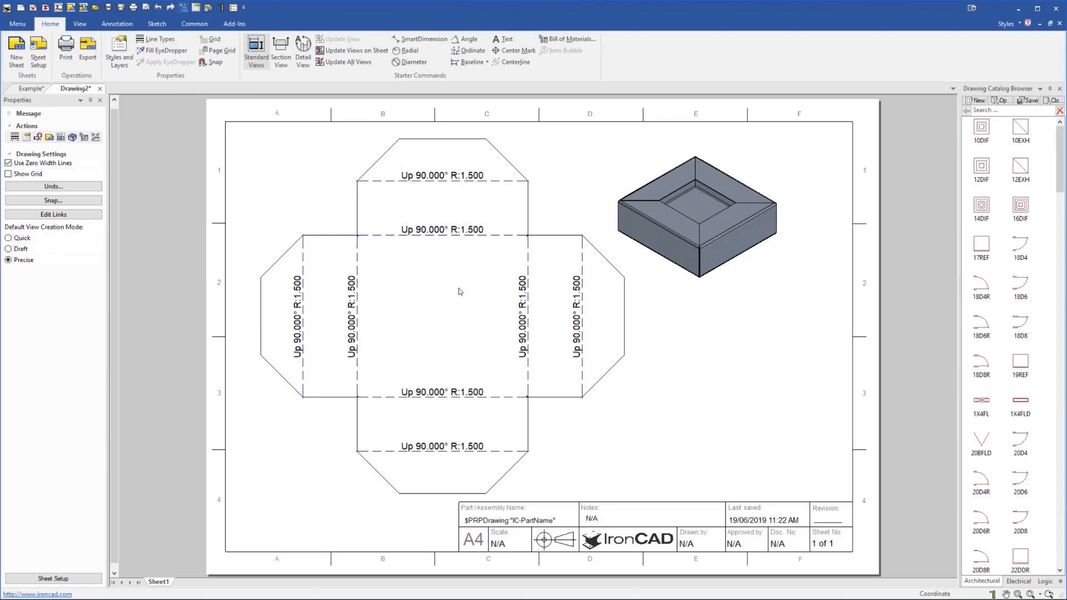
# Check the flat pattern view's export option, and move the shaded isometric view further right, clear of the flat pattern
pyautogui.rightClick(476, 268)
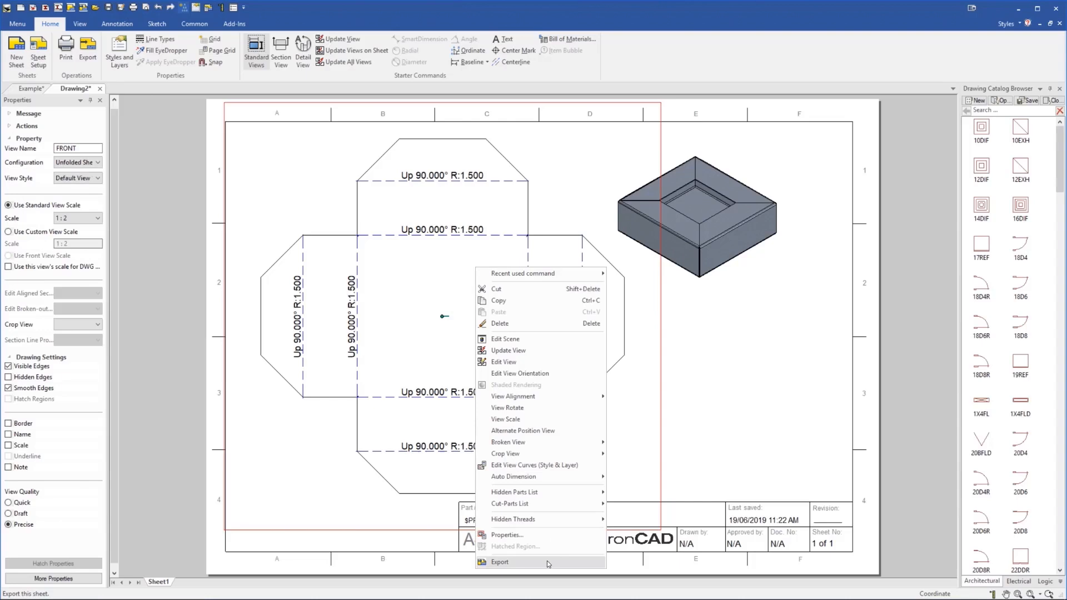
pyautogui.click(747, 380)
pyautogui.click(700, 248)
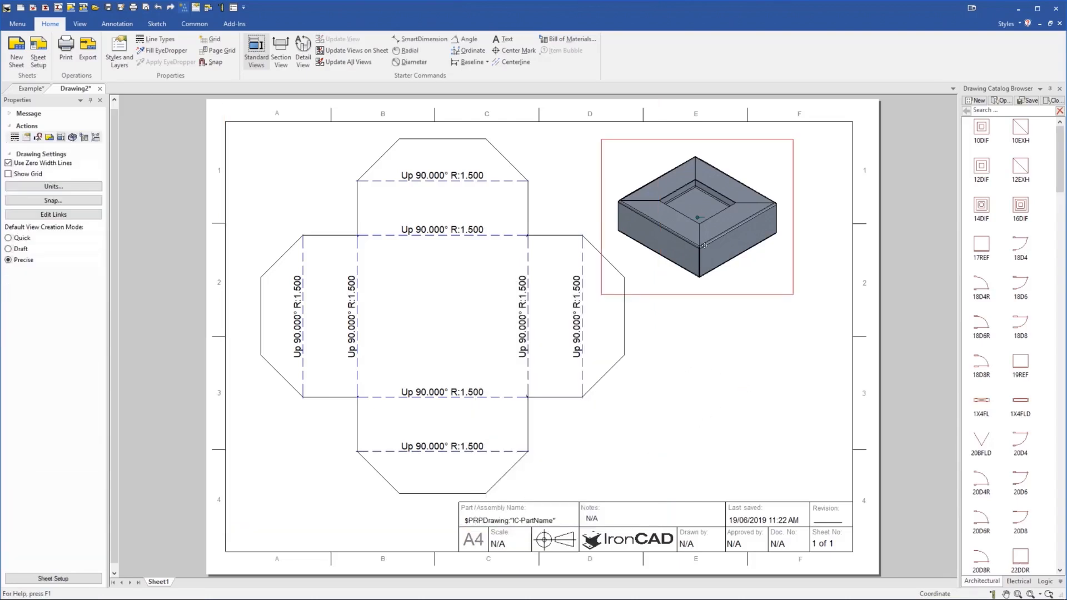
pyautogui.moveTo(749, 243); pyautogui.dragTo(800, 241)
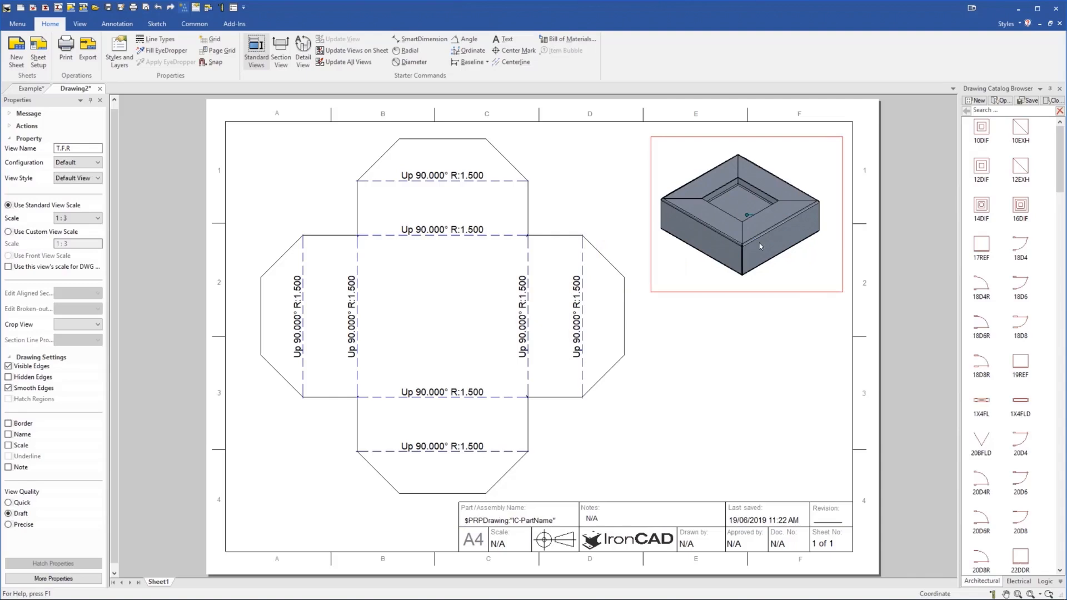
# Switch to the Example scene and cut a round H Cylinder hole through the centre of the box's base
pyautogui.click(762, 372)
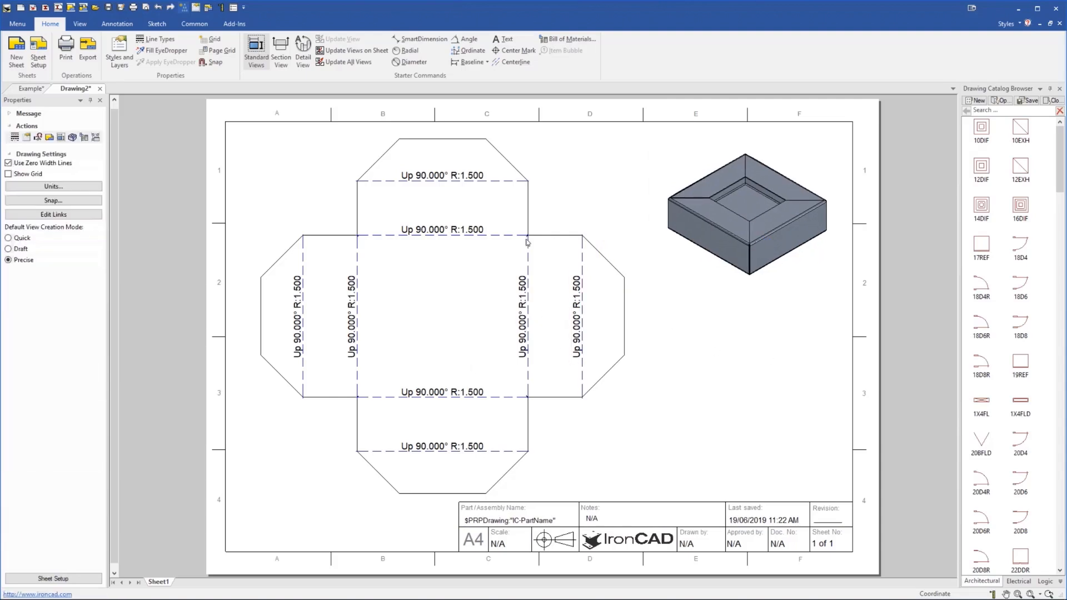
pyautogui.click(34, 89)
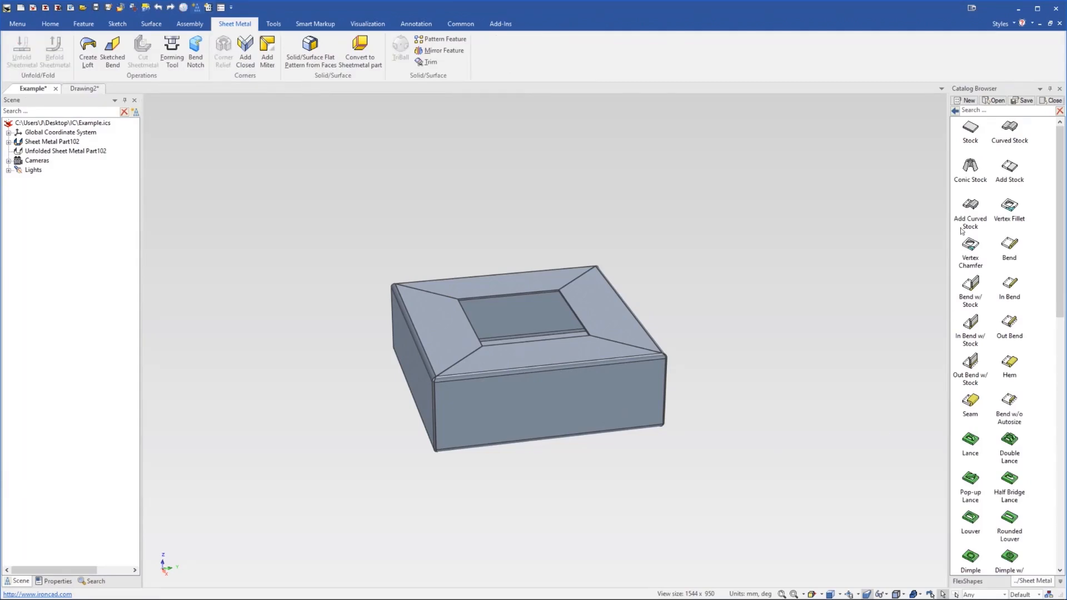
pyautogui.click(954, 110)
pyautogui.moveTo(585, 349); pyautogui.dragTo(582, 429, button='middle')
pyautogui.scroll(3, 561, 334)
pyautogui.moveTo(560, 369); pyautogui.dragTo(548, 311, button='middle')
pyautogui.scroll(2, 536, 325)
pyautogui.moveTo(539, 358); pyautogui.dragTo(542, 389, button='middle')
pyautogui.moveTo(1008, 168); pyautogui.dragTo(551, 432)
pyautogui.moveTo(551, 433); pyautogui.dragTo(550, 479, button='middle')
pyautogui.moveTo(1012, 167); pyautogui.dragTo(511, 358)
pyautogui.moveTo(511, 358); pyautogui.dragTo(540, 303, button='middle')
pyautogui.scroll(-2, 540, 303)
pyautogui.click(743, 343)
pyautogui.moveTo(567, 267); pyautogui.dragTo(551, 220, button='middle')
# Return to Drawing2 and update the views on this sheet to match the changed part
pyautogui.click(81, 91)
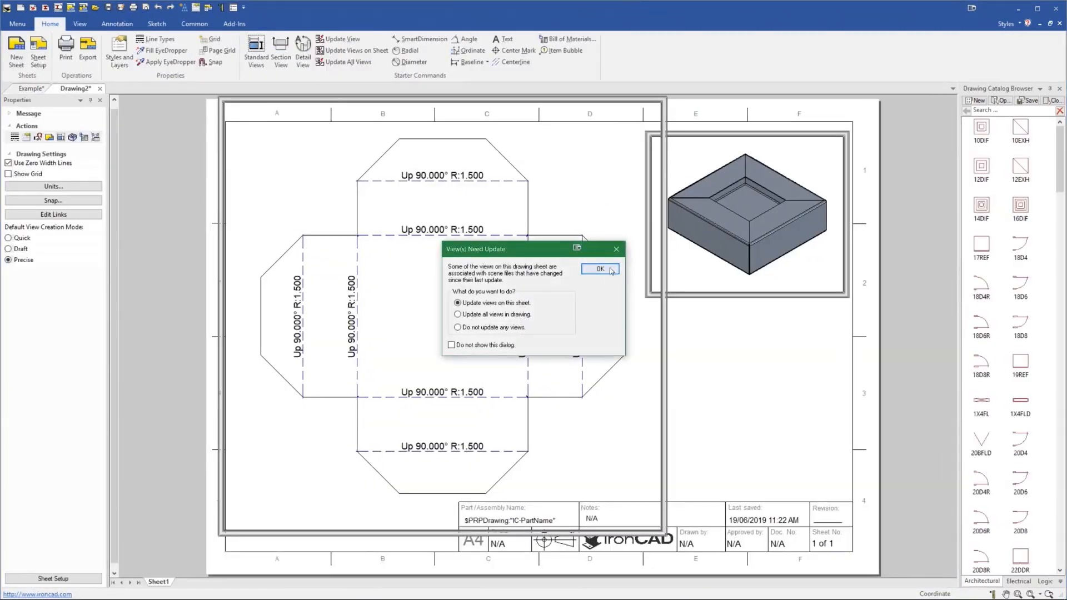
pyautogui.click(603, 270)
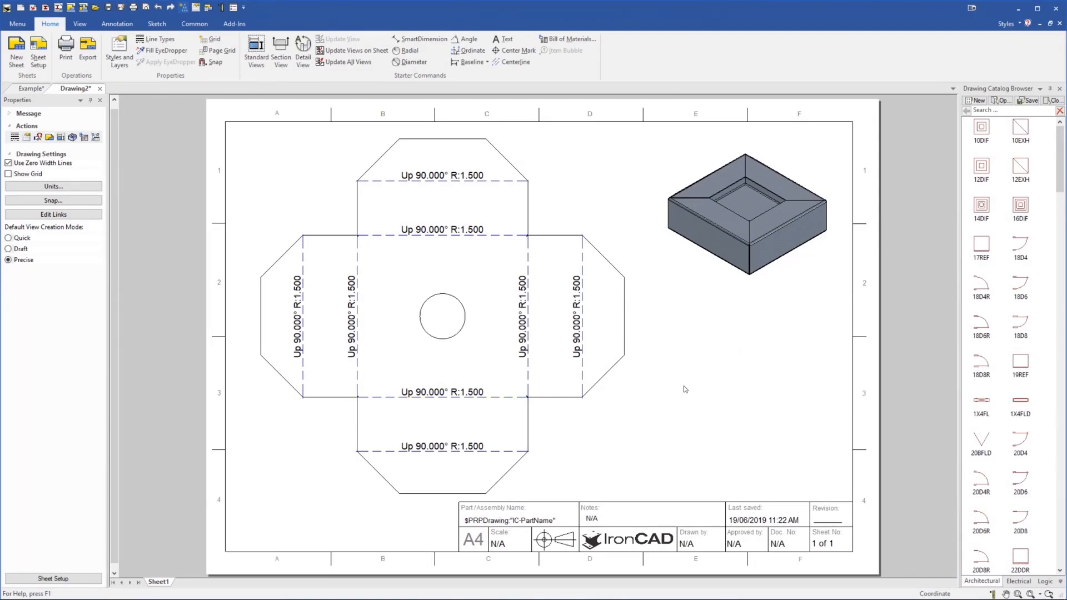
pyautogui.click(465, 39)
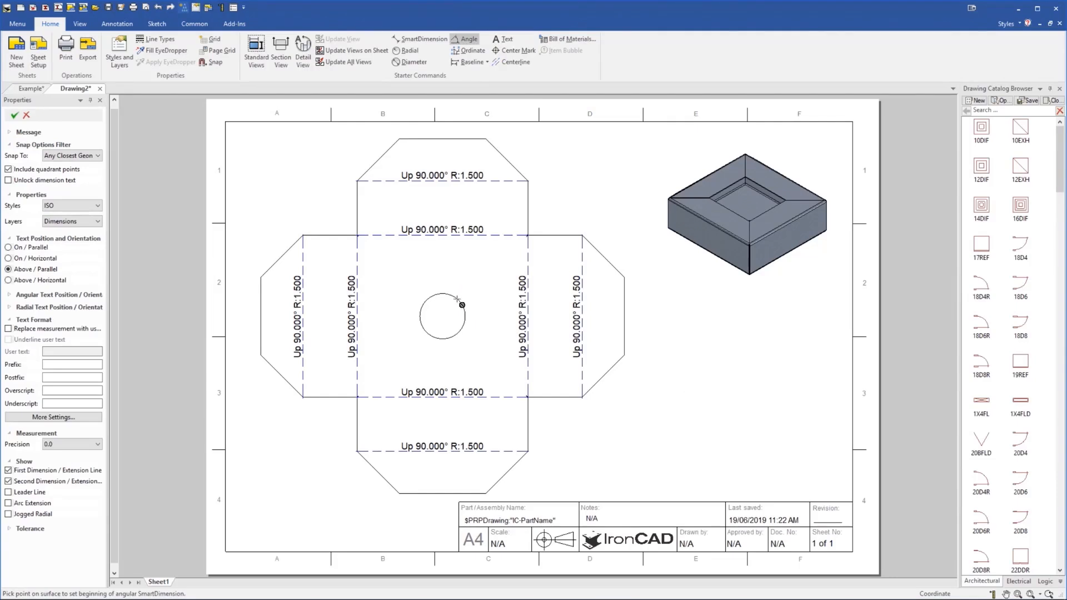
pyautogui.click(421, 39)
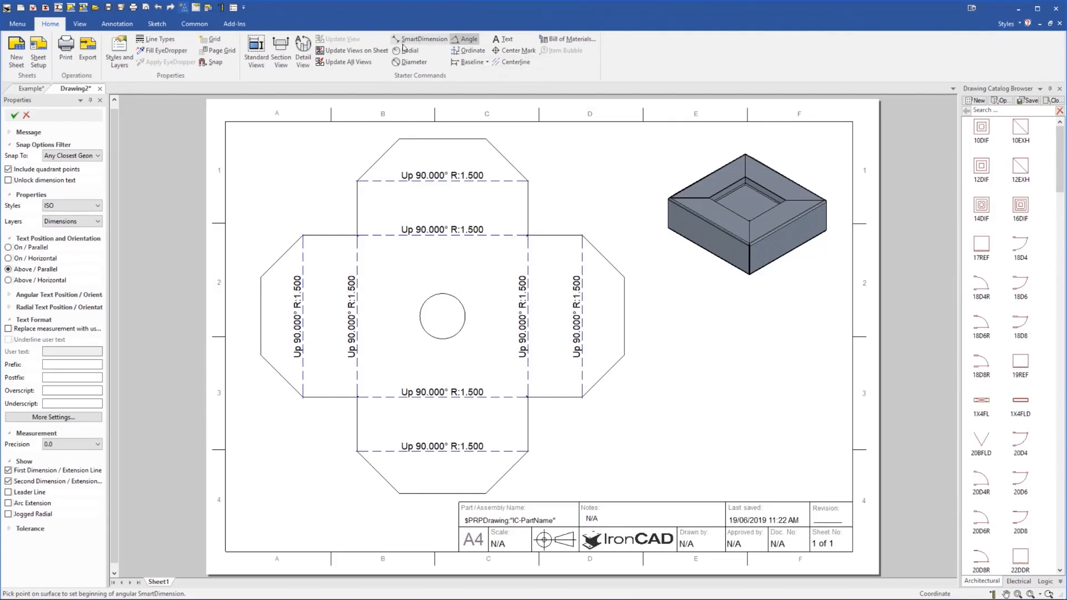
pyautogui.click(466, 320)
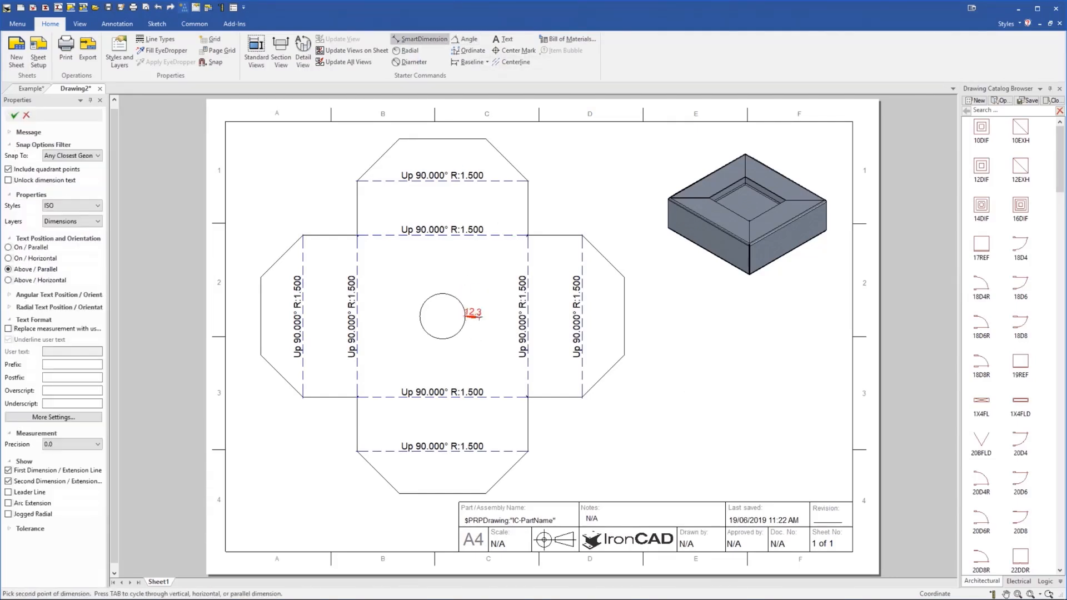
pyautogui.press('super+p')
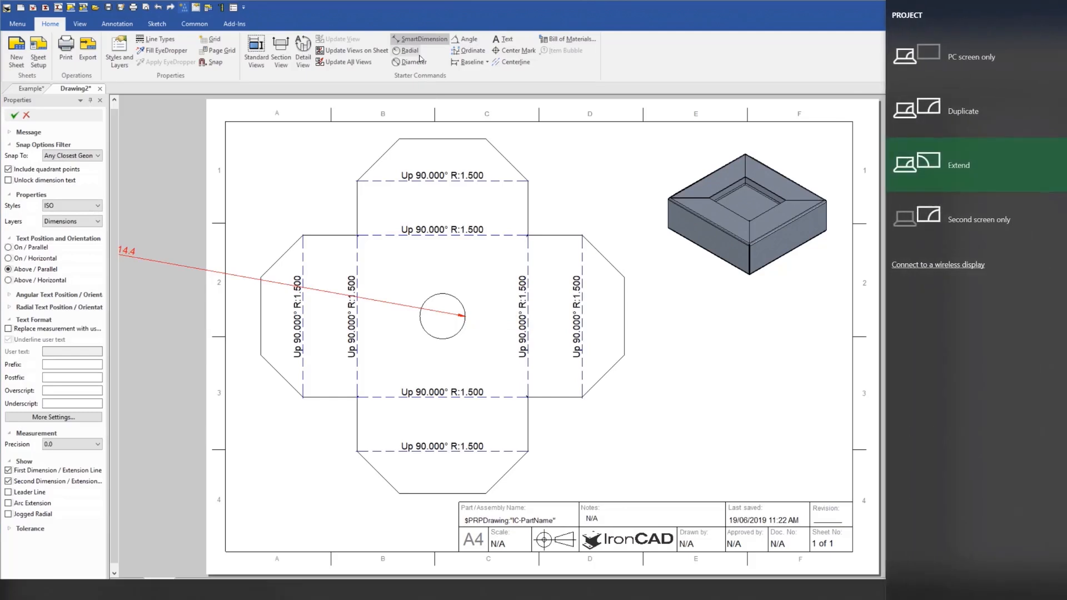
pyautogui.press('Escape')
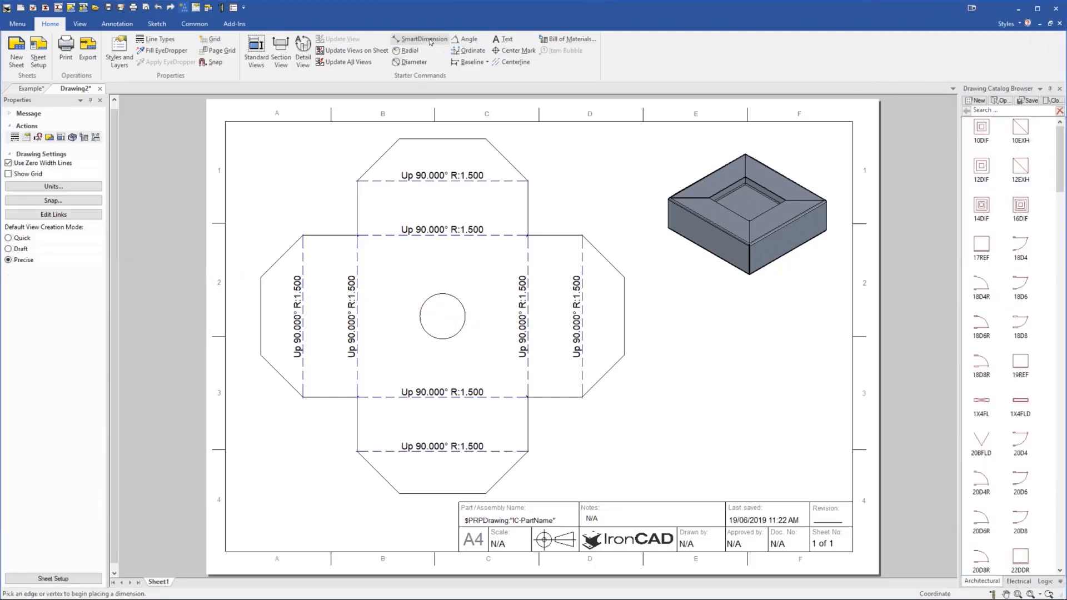
# Add a diameter SmartDimension to the central hole in the flat pattern view
pyautogui.click(428, 39)
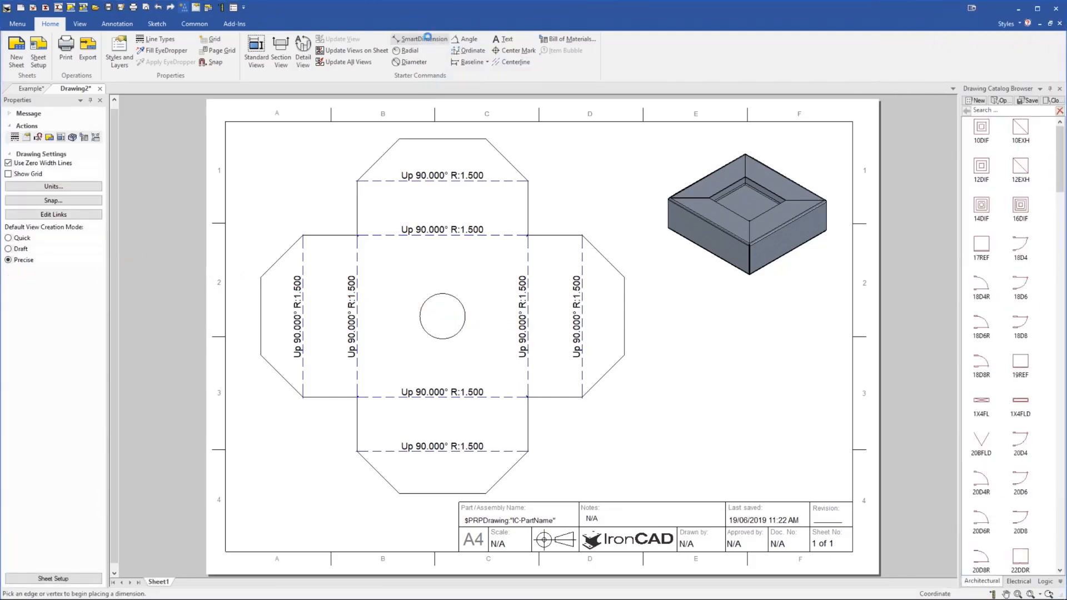
pyautogui.click(464, 307)
pyautogui.click(445, 316)
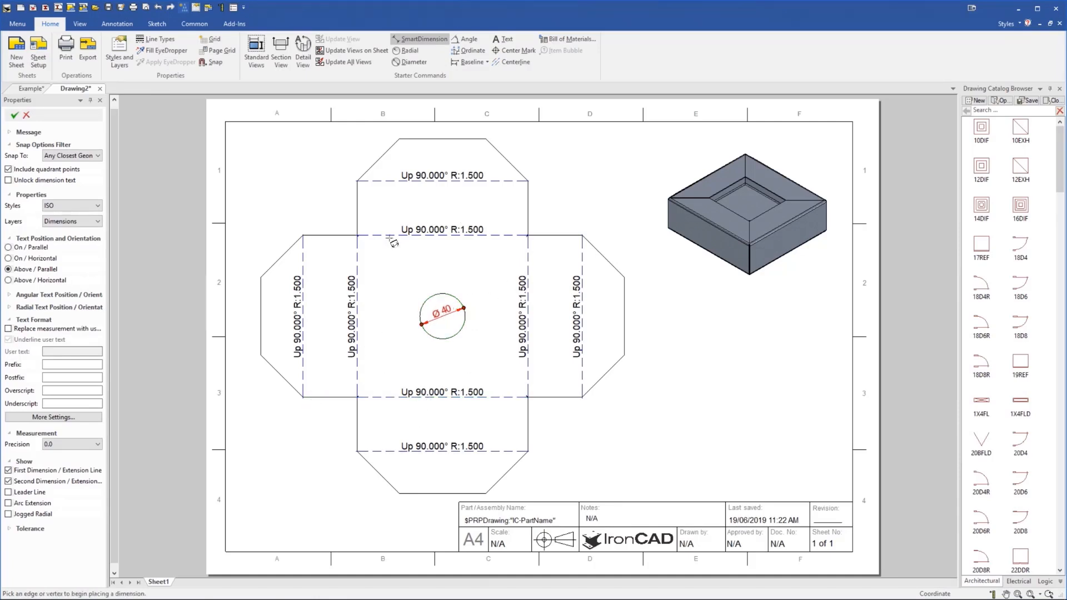
# Dimension the flat pattern's overall width between its two outermost vertical edges, placing the dimension above the view
pyautogui.click(261, 292)
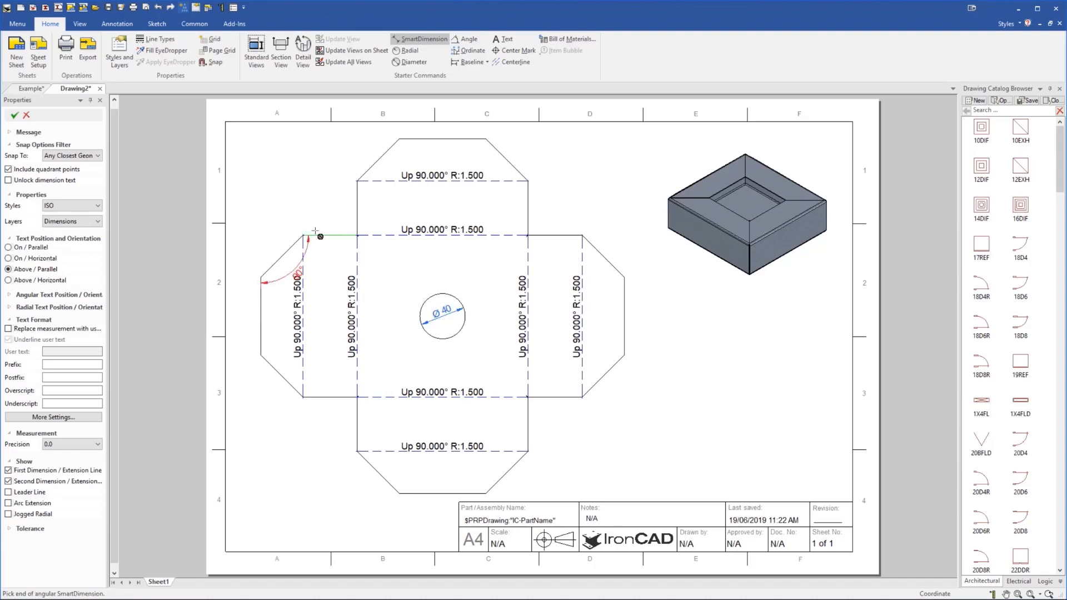
pyautogui.click(625, 290)
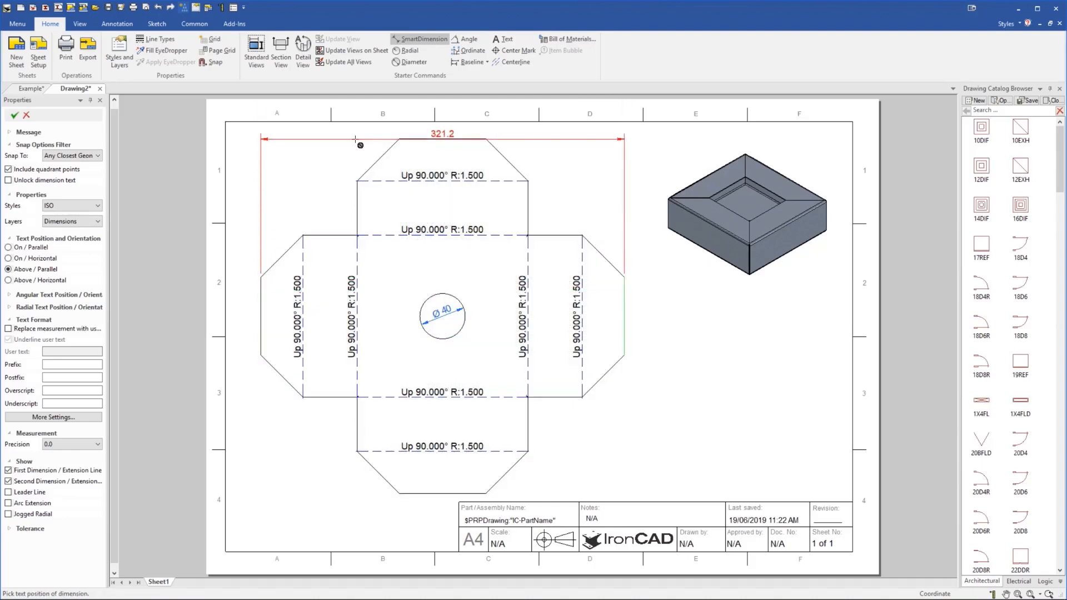
pyautogui.click(347, 135)
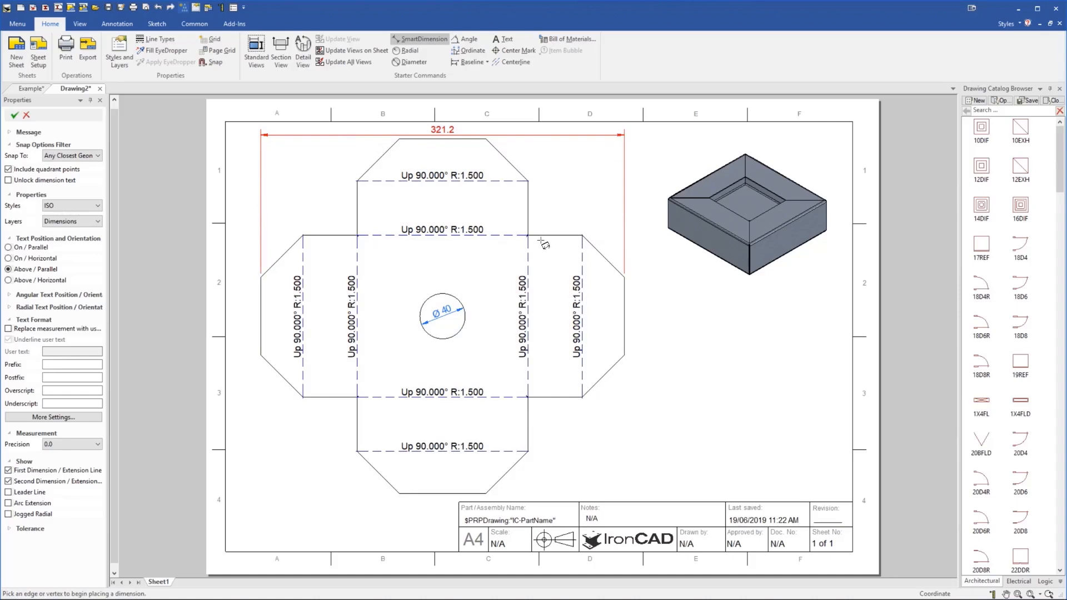
pyautogui.click(419, 43)
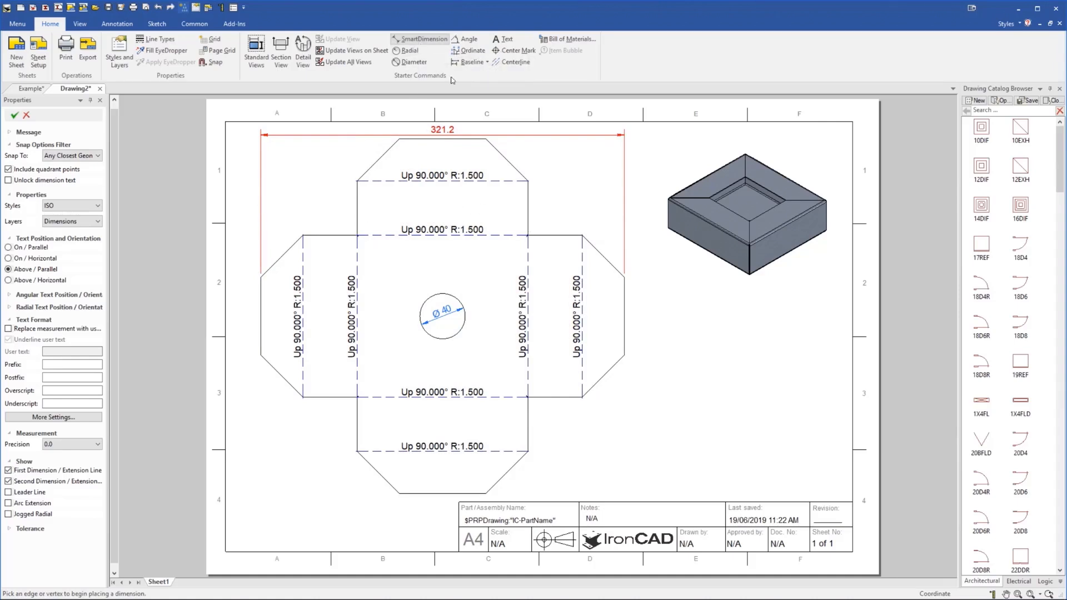
pyautogui.click(681, 362)
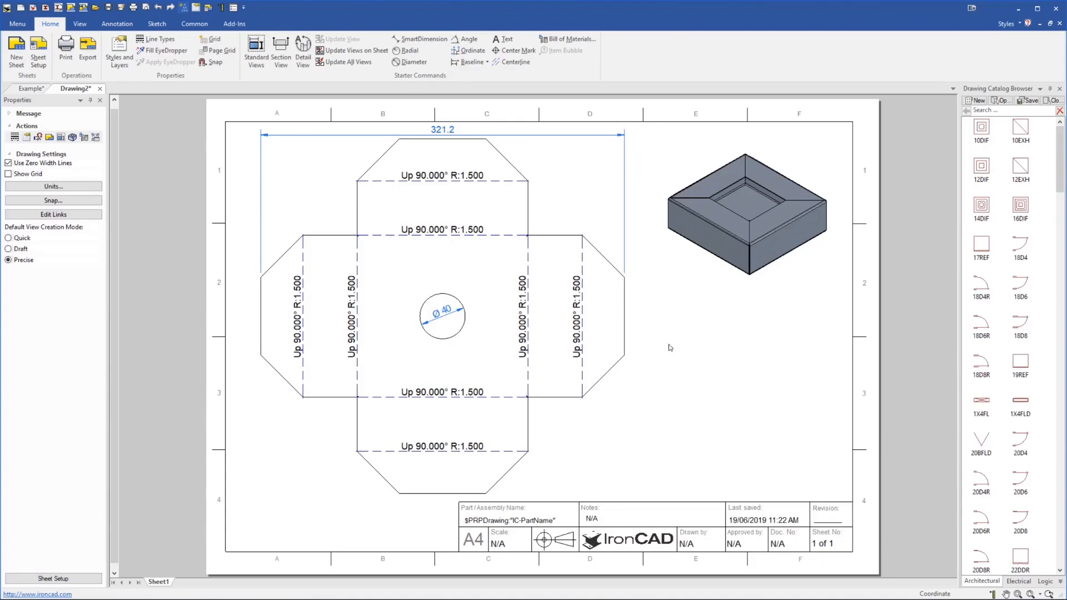
# In the draft document, set up a primary standard view of the Unfolded Sheet Metal Part102 configuration, tilted 90 degrees to face the flat pattern
pyautogui.click(27, 89)
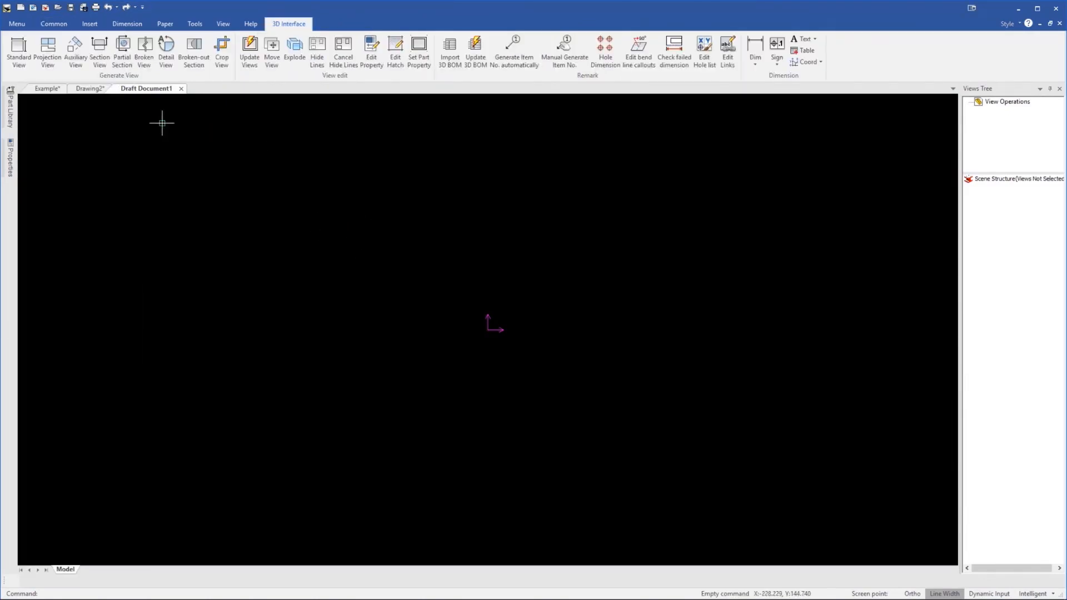
pyautogui.click(19, 53)
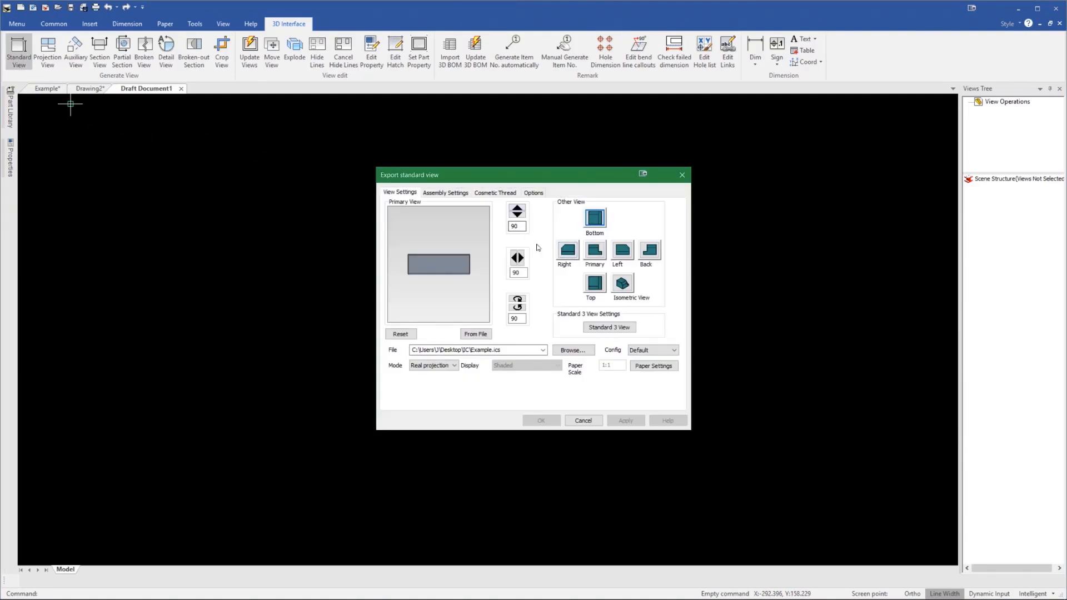
pyautogui.click(667, 351)
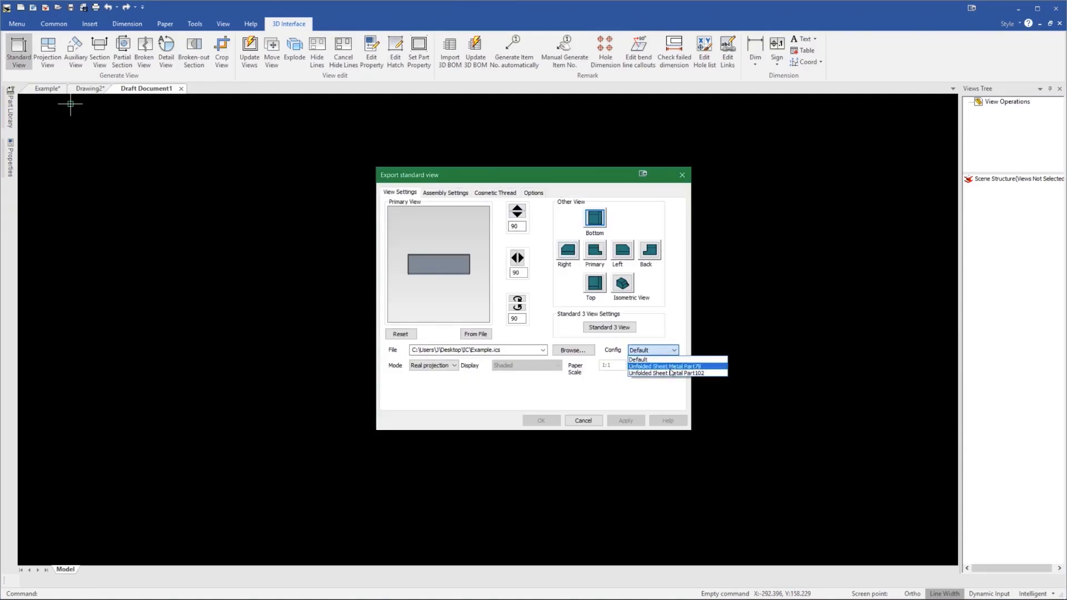
pyautogui.click(670, 373)
pyautogui.click(595, 283)
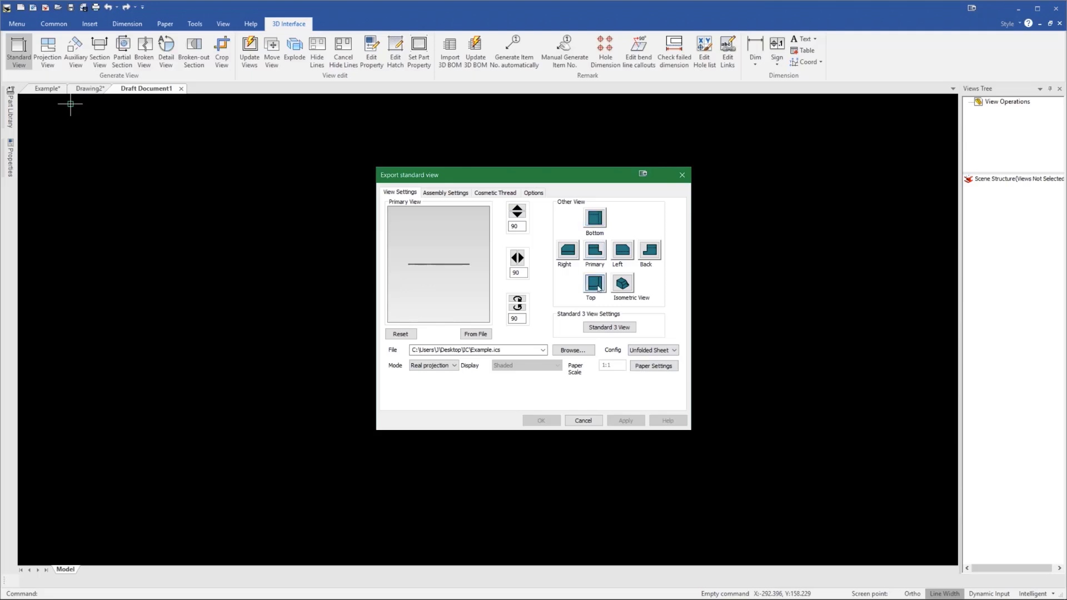
pyautogui.click(517, 212)
pyautogui.click(597, 252)
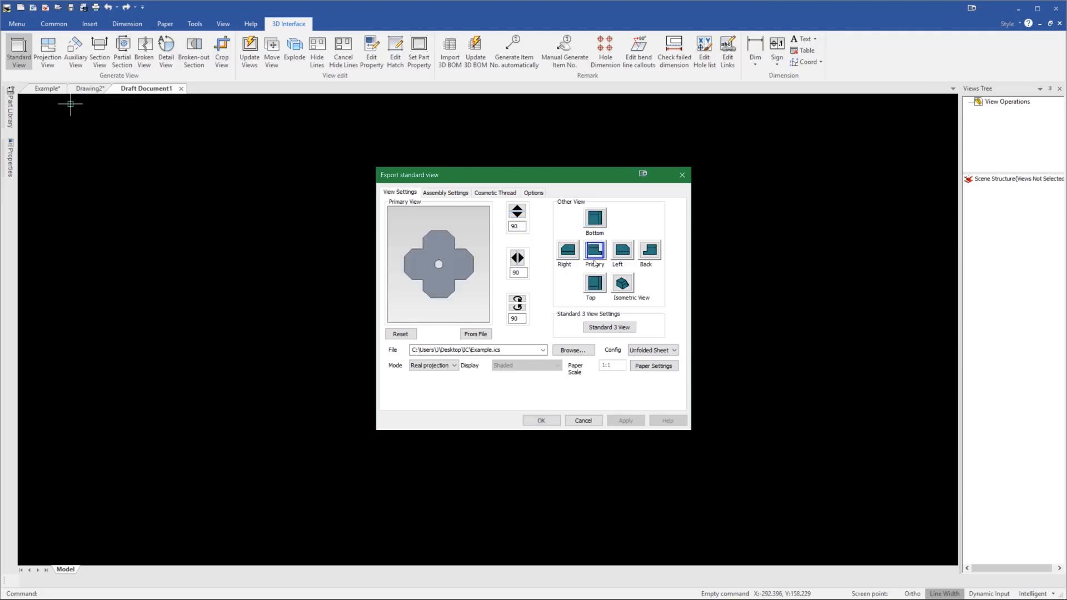
# Include bend lines in the view's projection objects and place the view at the draft's origin
pyautogui.click(532, 193)
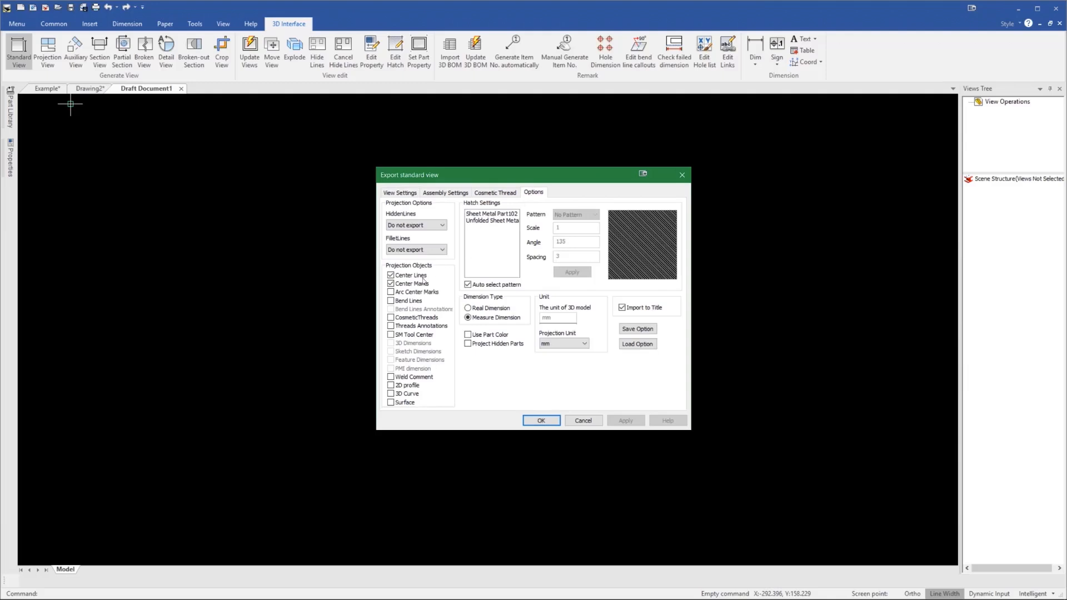
pyautogui.click(391, 300)
pyautogui.click(531, 418)
pyautogui.click(488, 329)
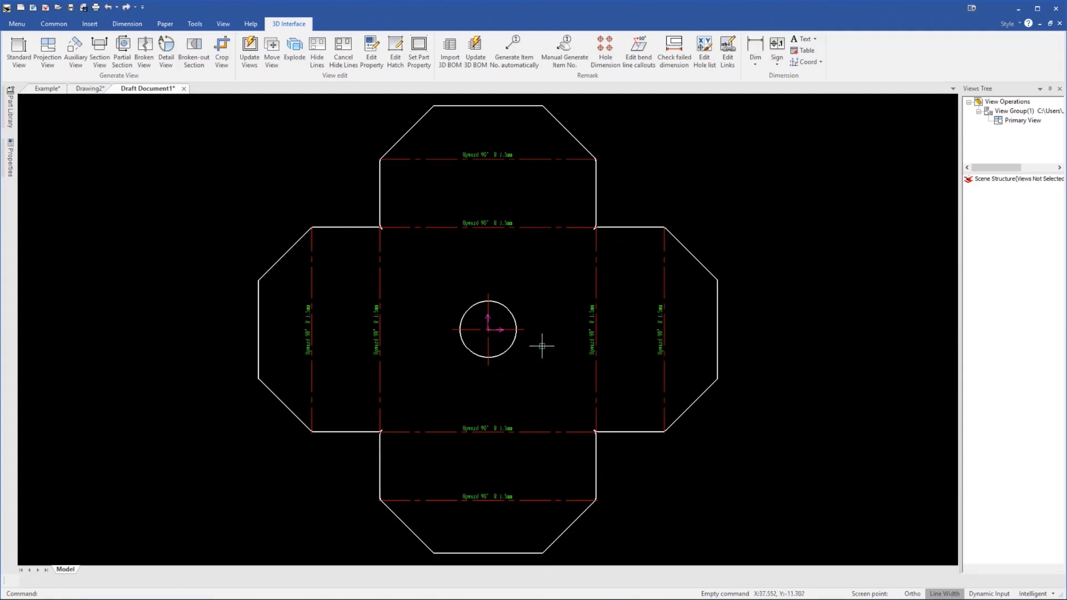
# Examine the bend lines and their direction, angle and radius annotations across the flat pattern view
pyautogui.scroll(5, 476, 153)
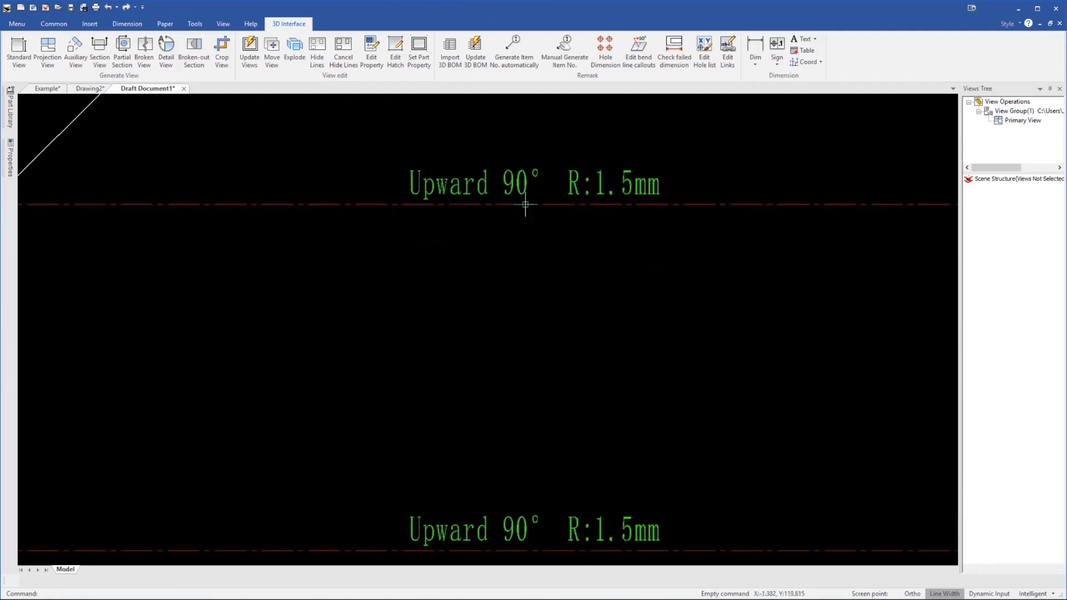
pyautogui.scroll(-4, 503, 248)
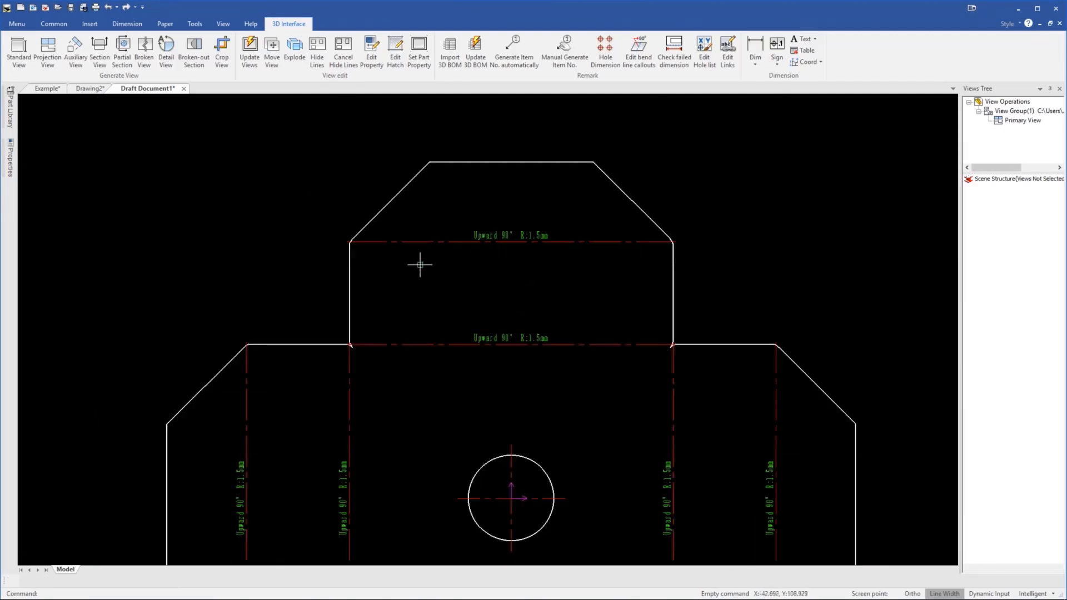
pyautogui.scroll(-5, 494, 289)
pyautogui.click(532, 462)
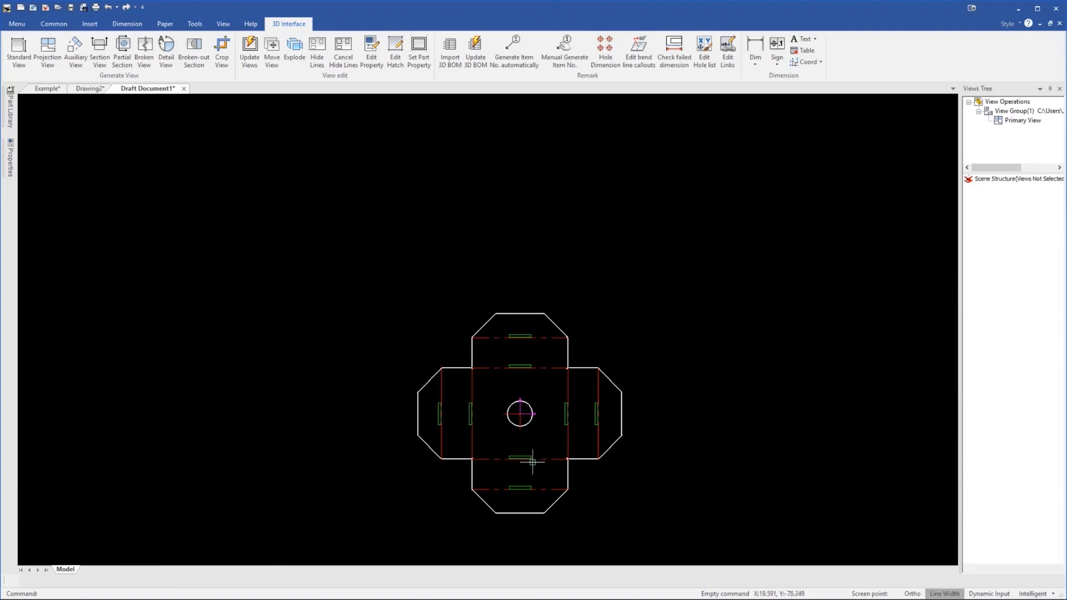
pyautogui.scroll(3, 548, 495)
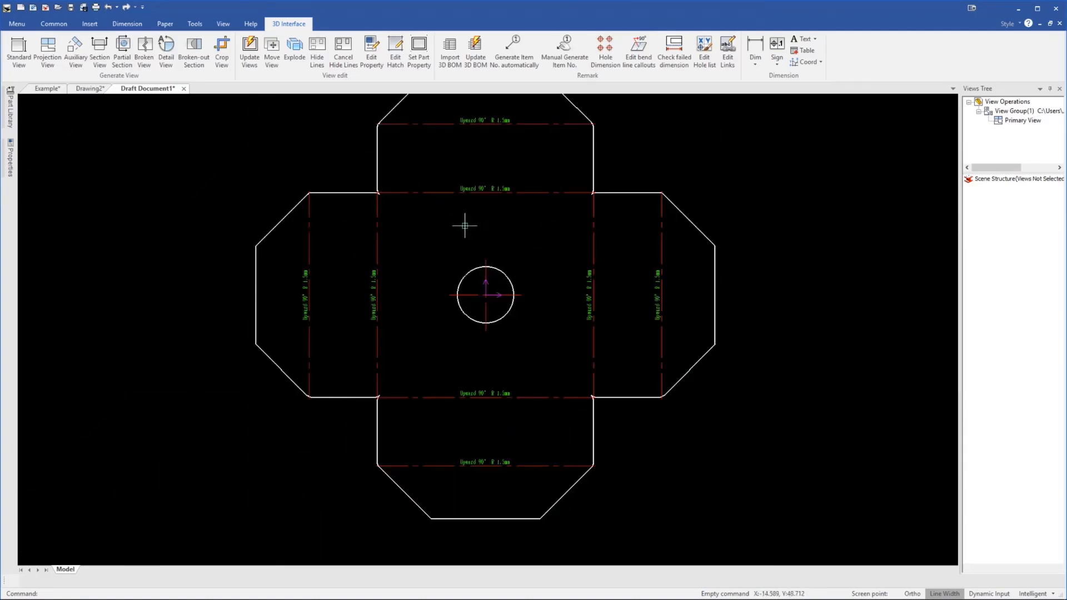
pyautogui.scroll(-1, 474, 209)
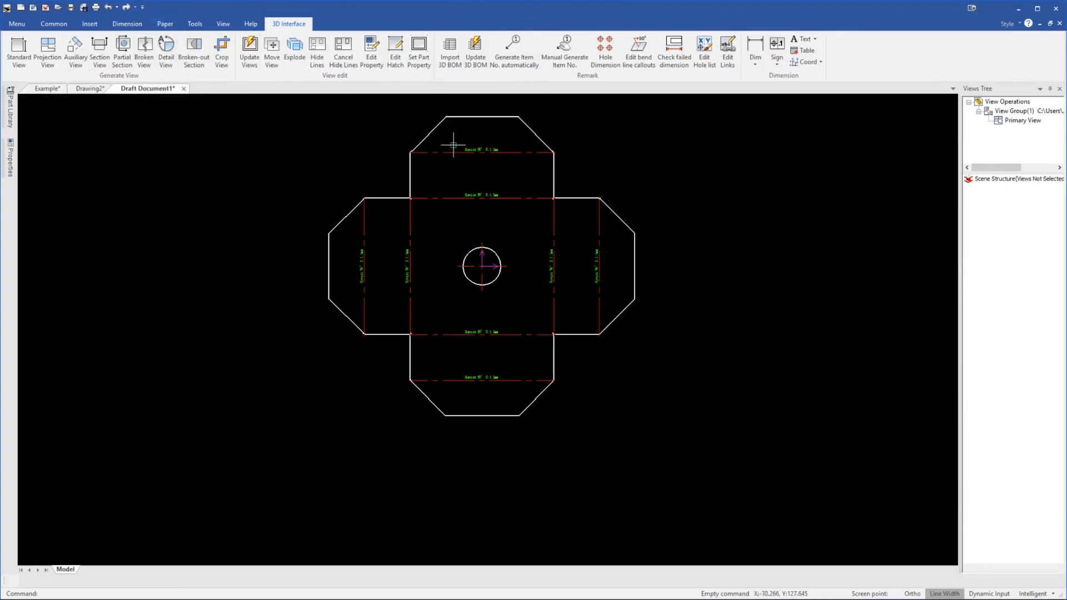
pyautogui.scroll(2, 532, 253)
pyautogui.scroll(-2, 531, 239)
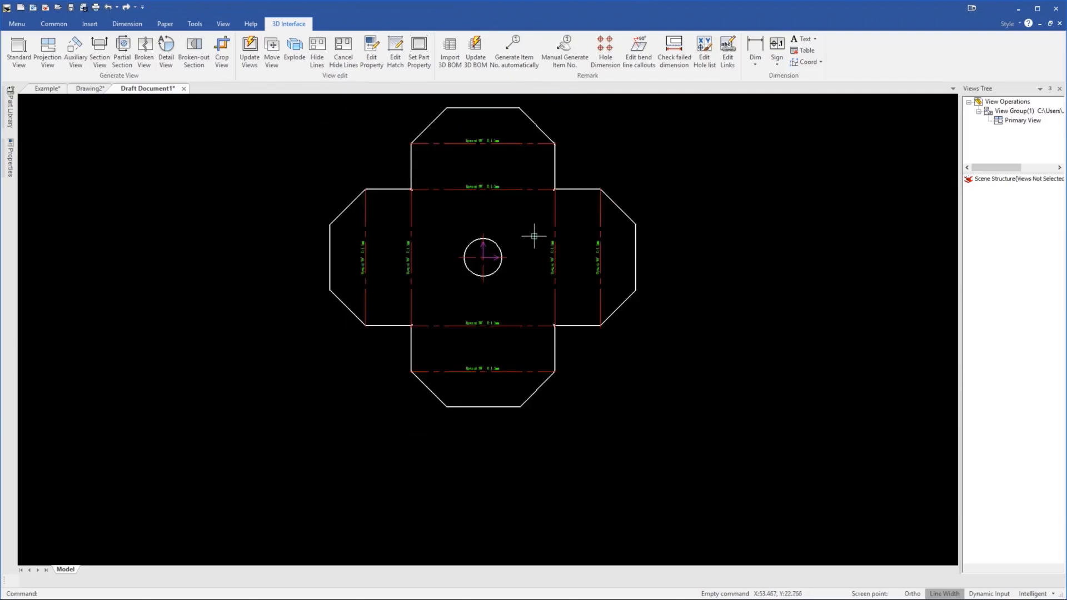
pyautogui.scroll(-1, 599, 223)
pyautogui.scroll(1, 596, 167)
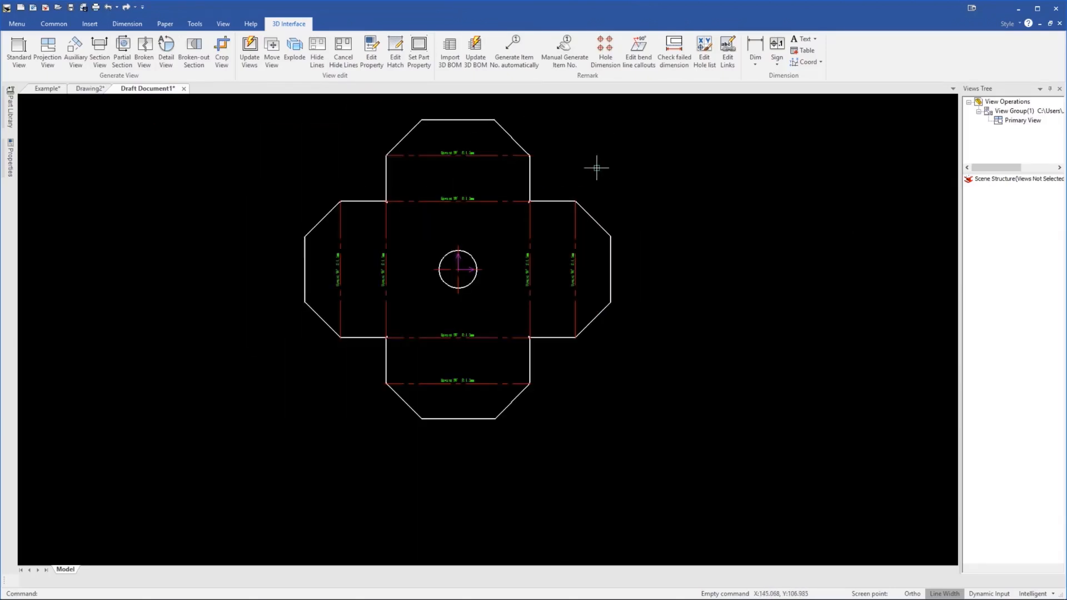
# Return to the Example scene and refold the unfolded sheet metal part into the box
pyautogui.click(47, 89)
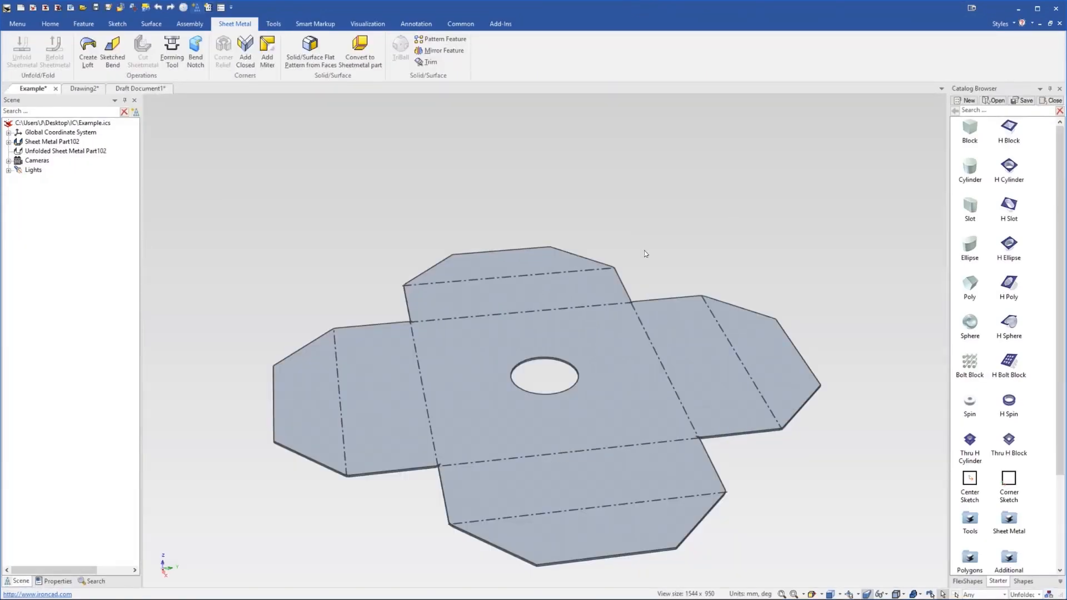
pyautogui.scroll(-1, 565, 302)
pyautogui.click(598, 345)
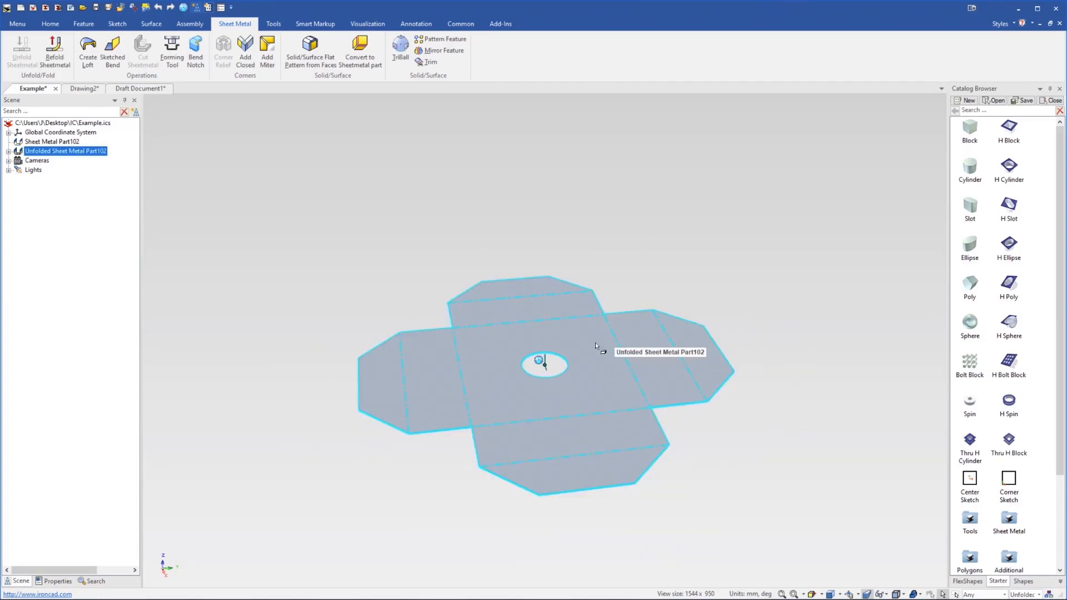
pyautogui.rightClick(586, 336)
pyautogui.click(617, 241)
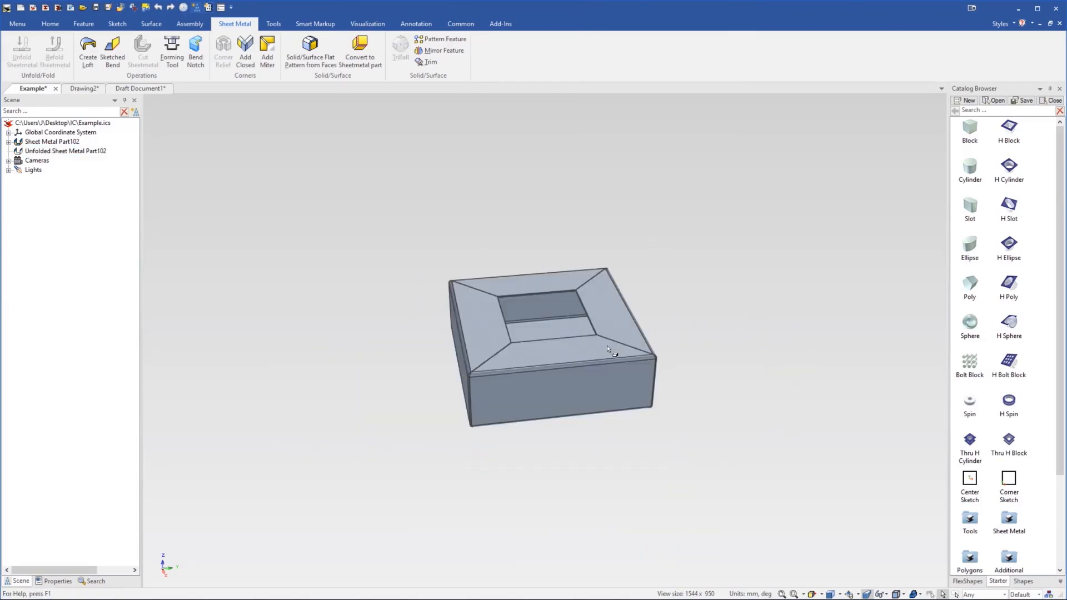